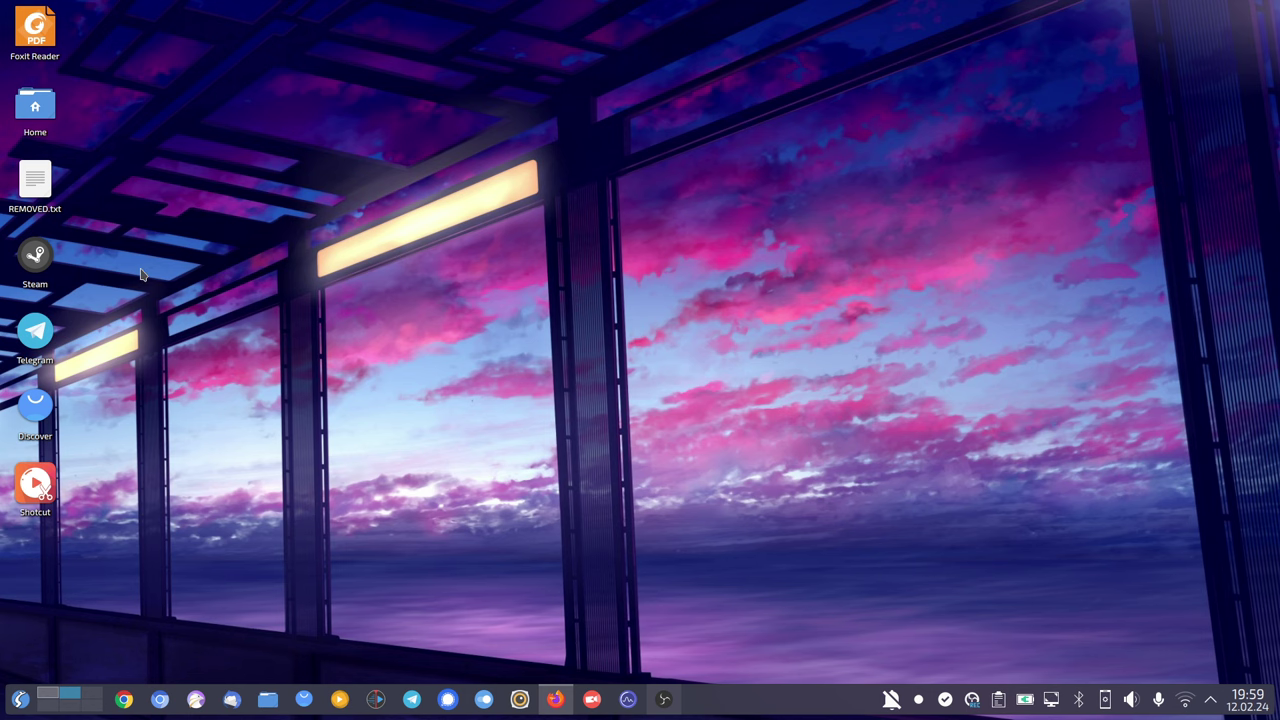
# In a new Firefox tab, search YouTube for 'll techview linux' from search history.
pyautogui.click(49, 698)
pyautogui.hotkey('ctrl', 't')
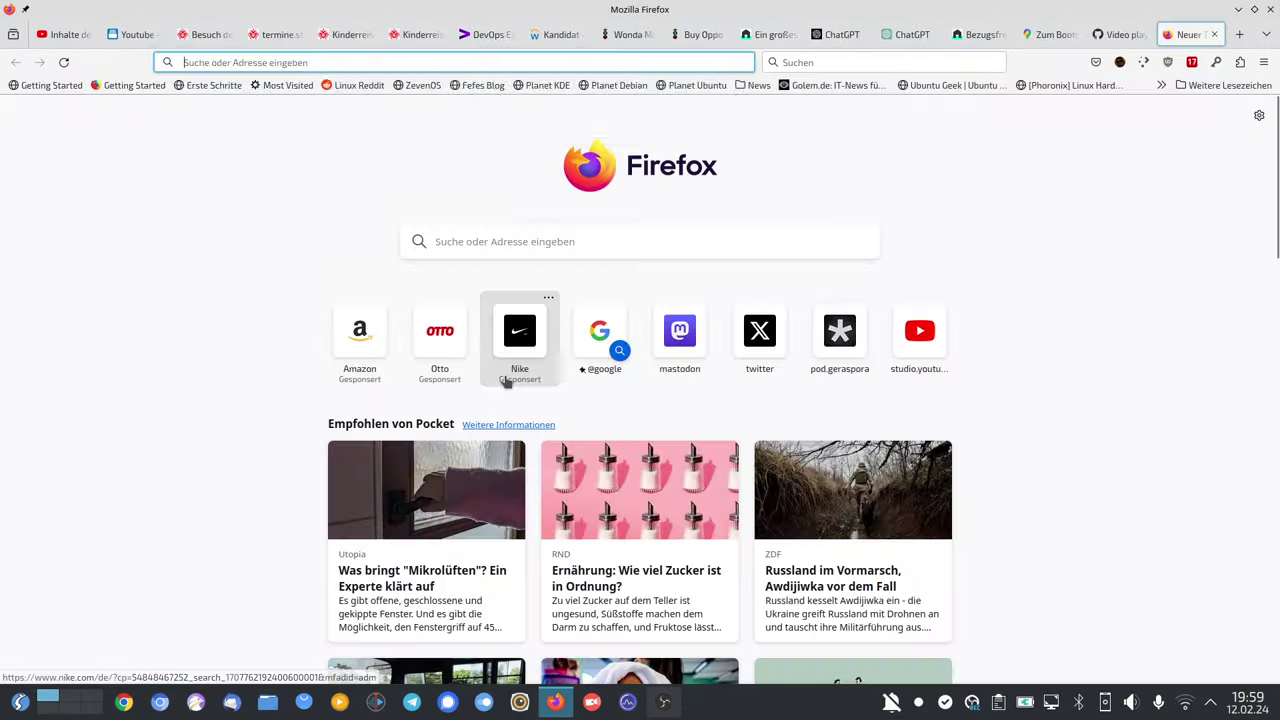
pyautogui.click(509, 378)
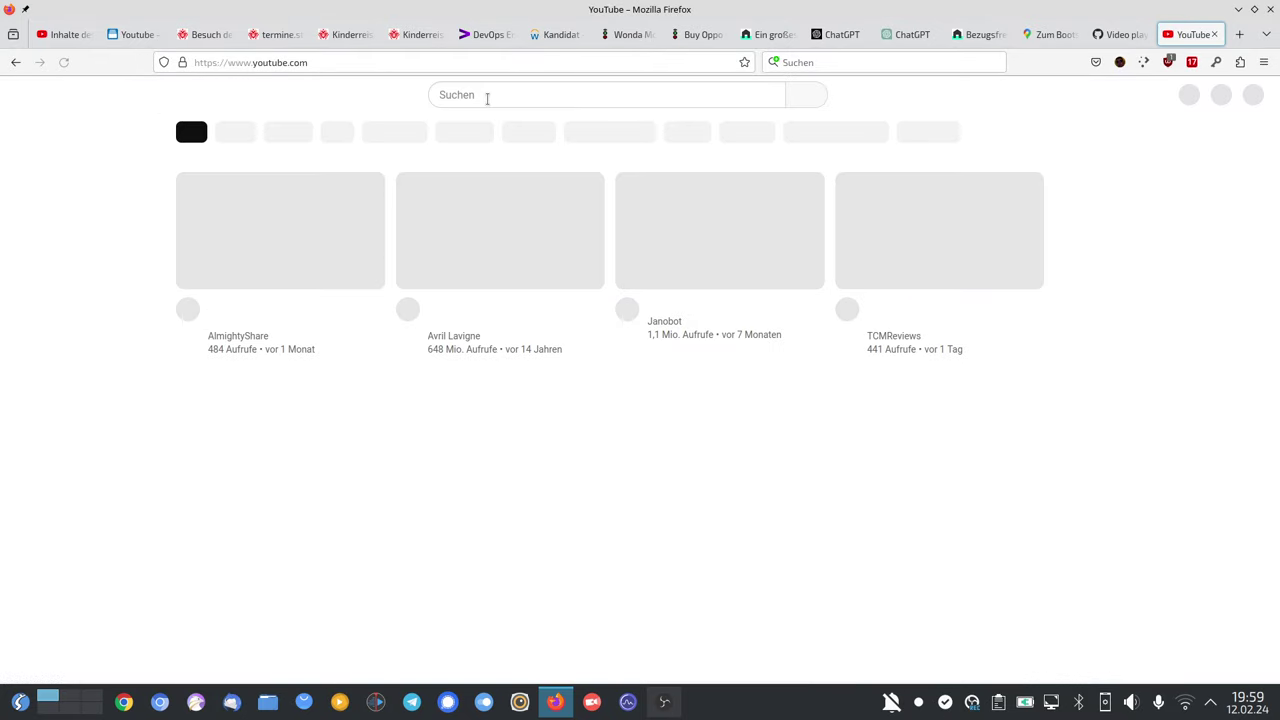
pyautogui.click(487, 95)
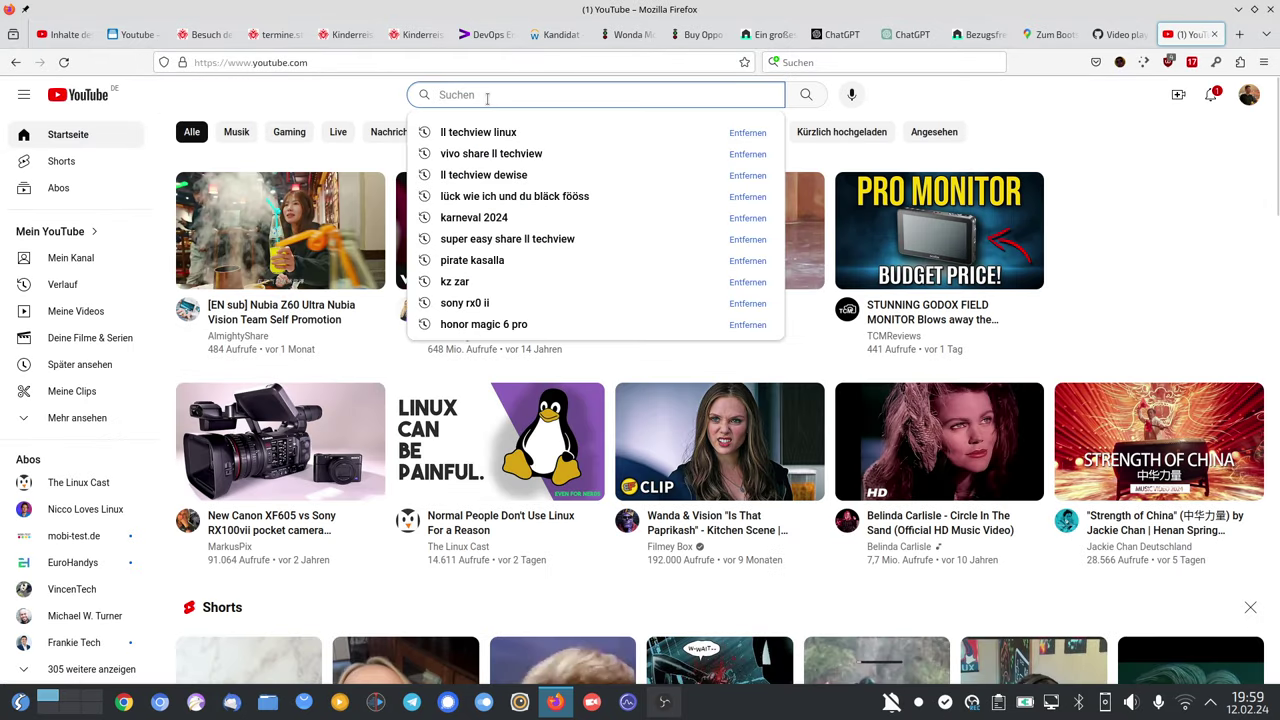
pyautogui.click(509, 136)
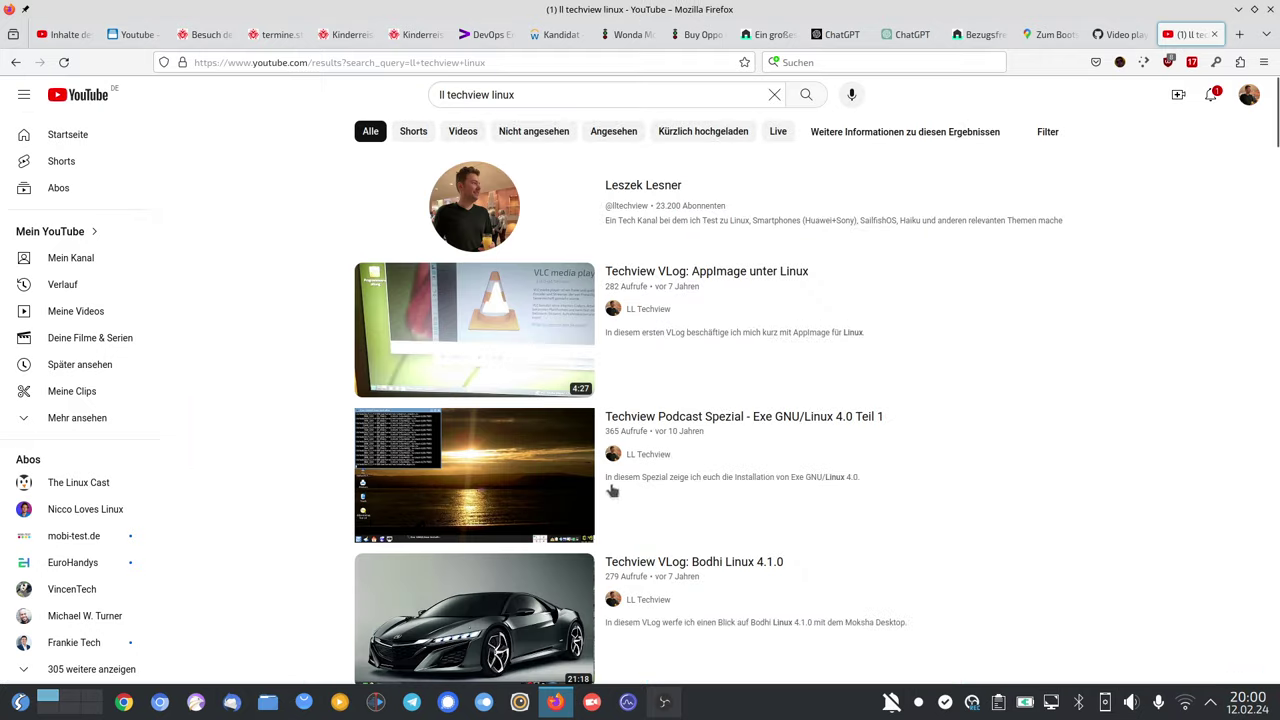
pyautogui.scroll(-3, 941, 459)
pyautogui.scroll(-2, 941, 459)
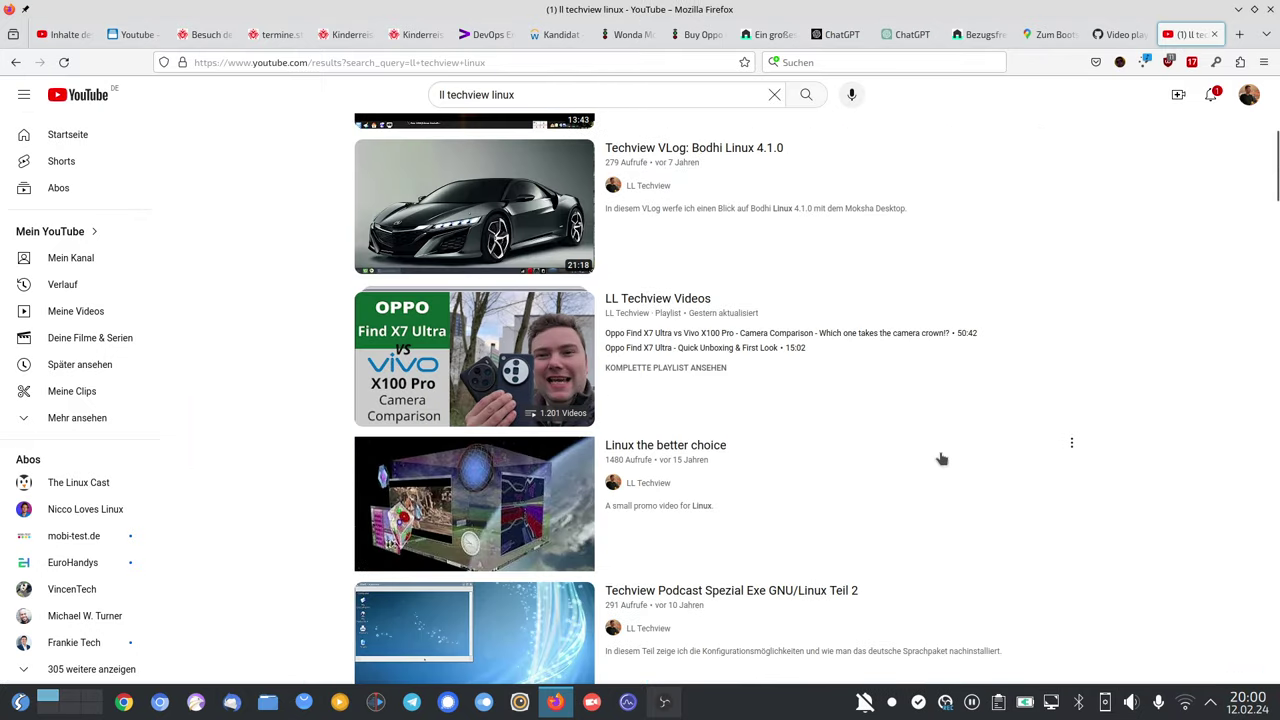
pyautogui.scroll(4, 880, 420)
pyautogui.scroll(-3, 759, 479)
pyautogui.scroll(-2, 760, 478)
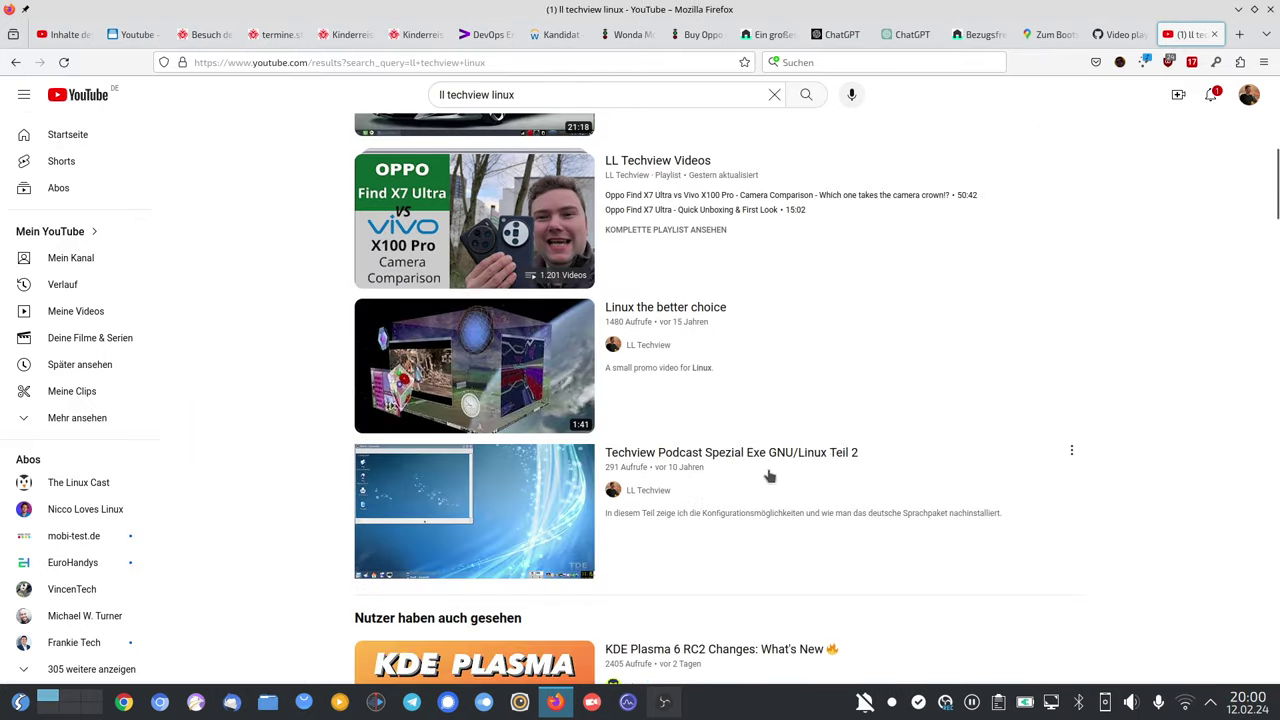
pyautogui.scroll(-2, 768, 477)
pyautogui.scroll(-2, 778, 497)
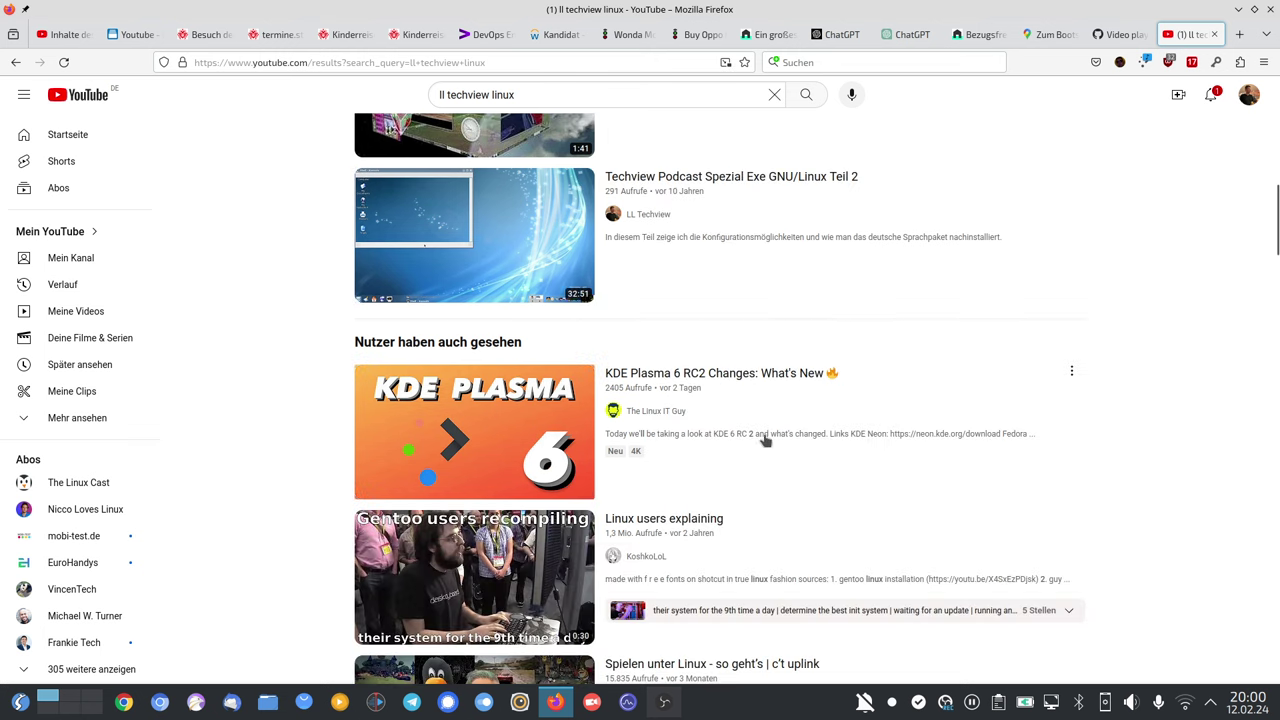
pyautogui.scroll(-10, 847, 445)
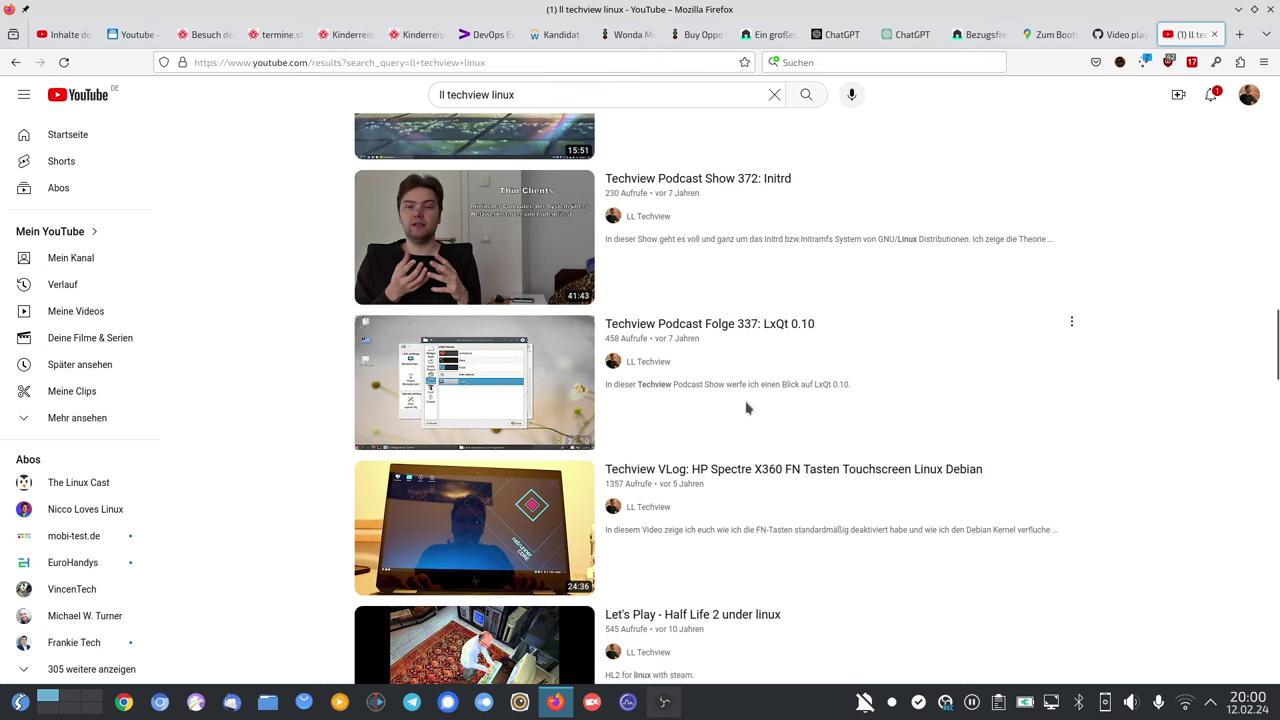
pyautogui.moveTo(533, 272)
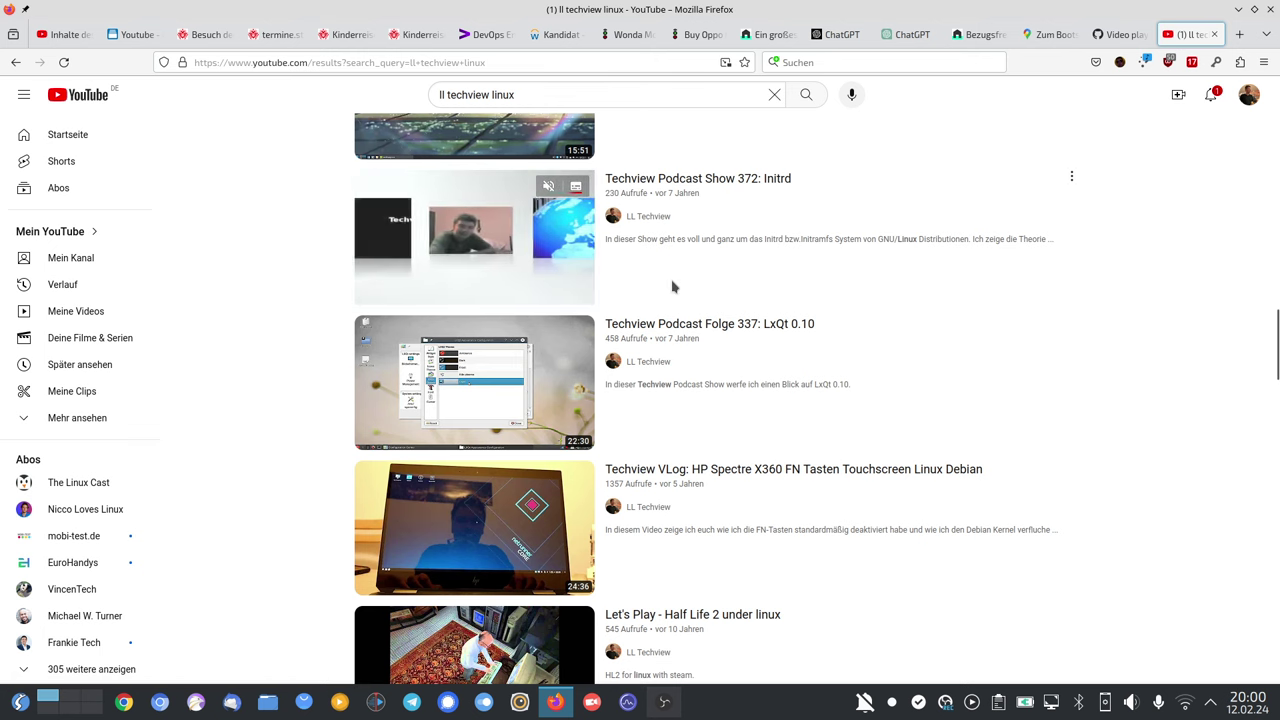
pyautogui.scroll(-2, 877, 370)
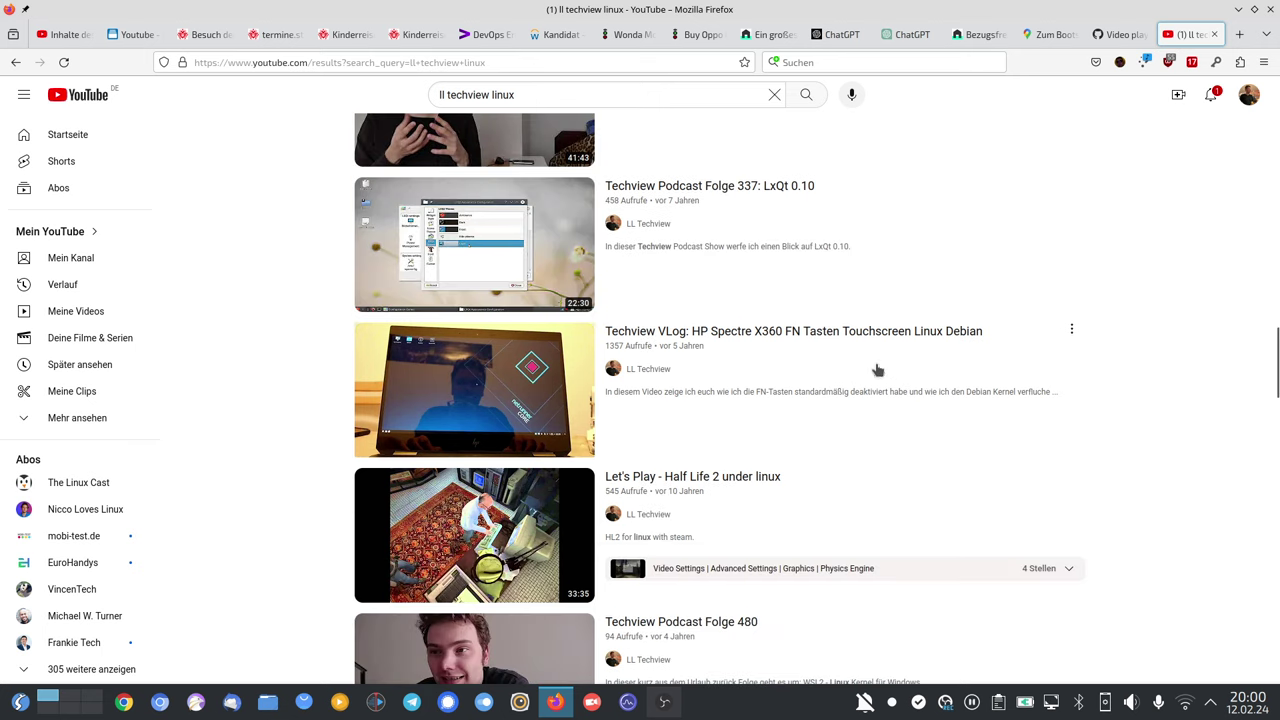
pyautogui.moveTo(814, 289)
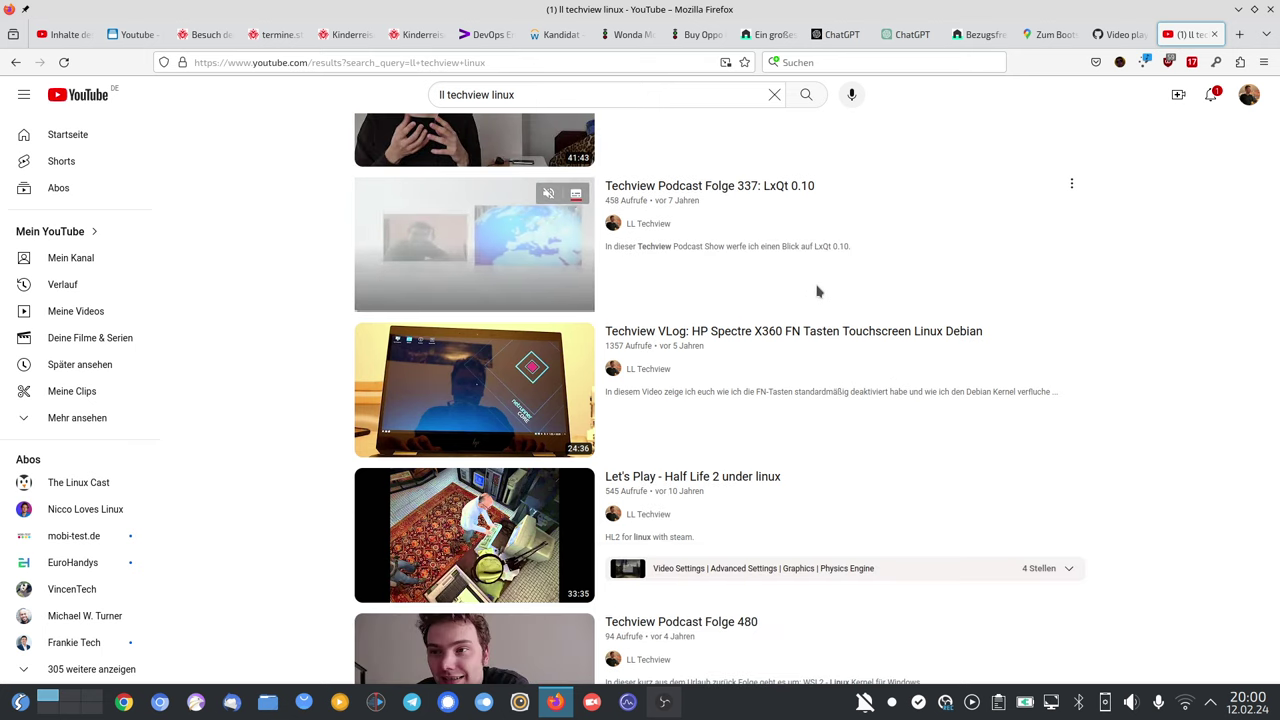
pyautogui.scroll(-2, 889, 440)
pyautogui.moveTo(772, 310)
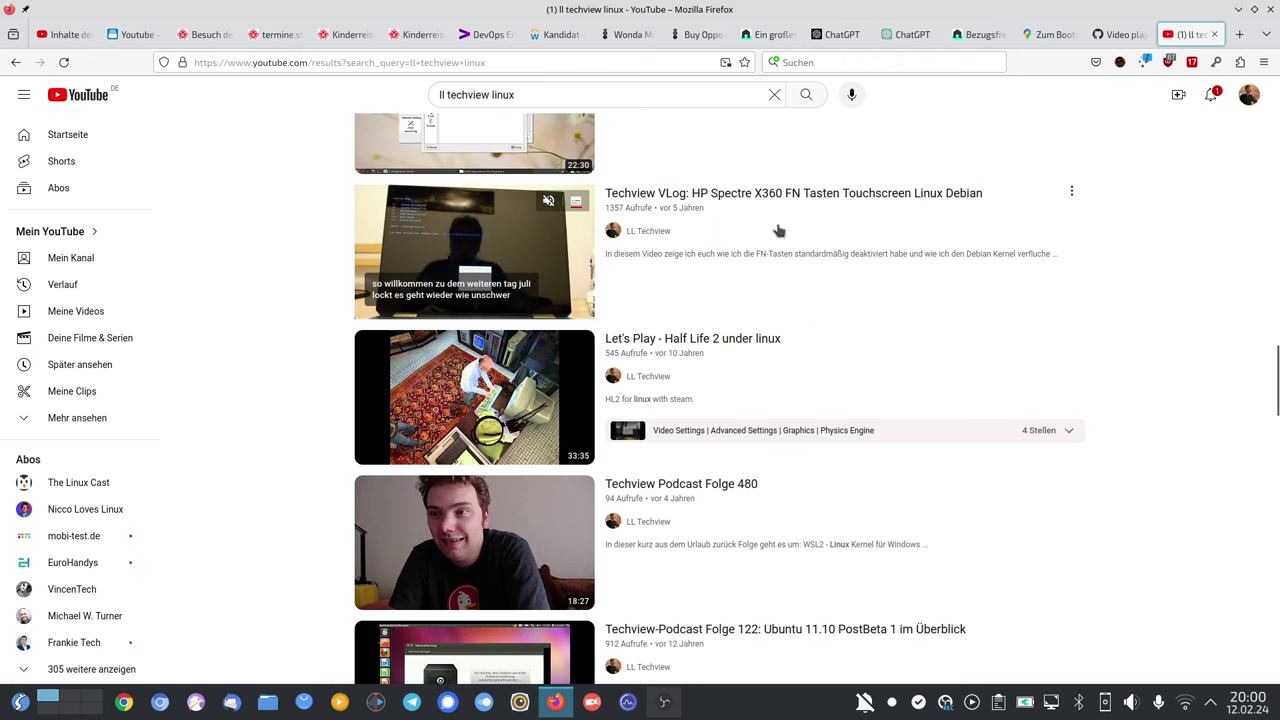
pyautogui.scroll(-4, 883, 340)
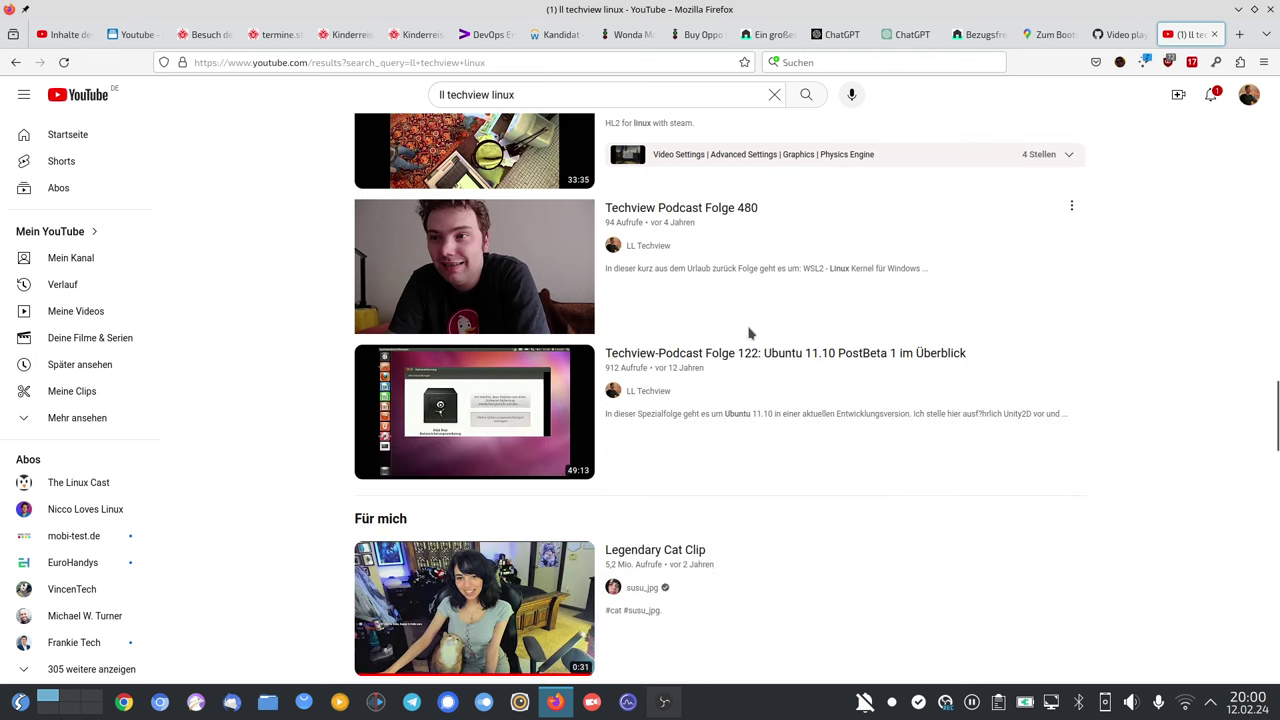
pyautogui.scroll(-8, 766, 380)
pyautogui.scroll(-4, 803, 427)
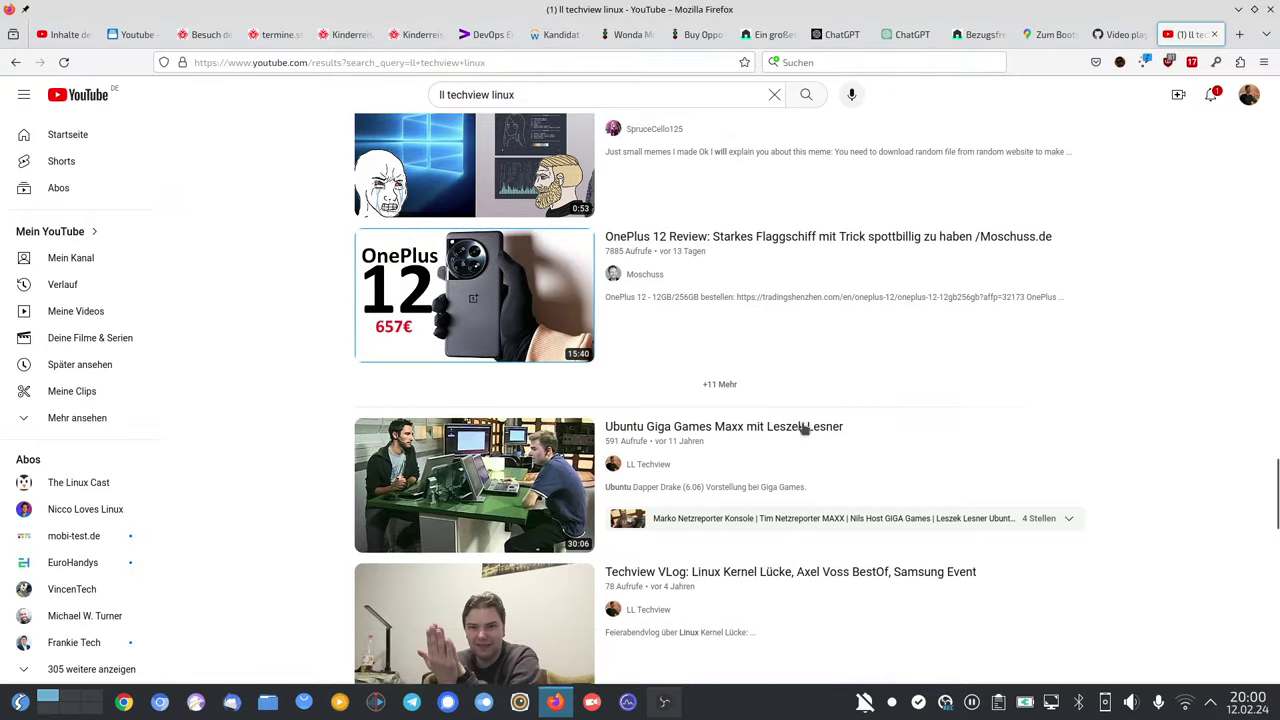
pyautogui.moveTo(586, 315)
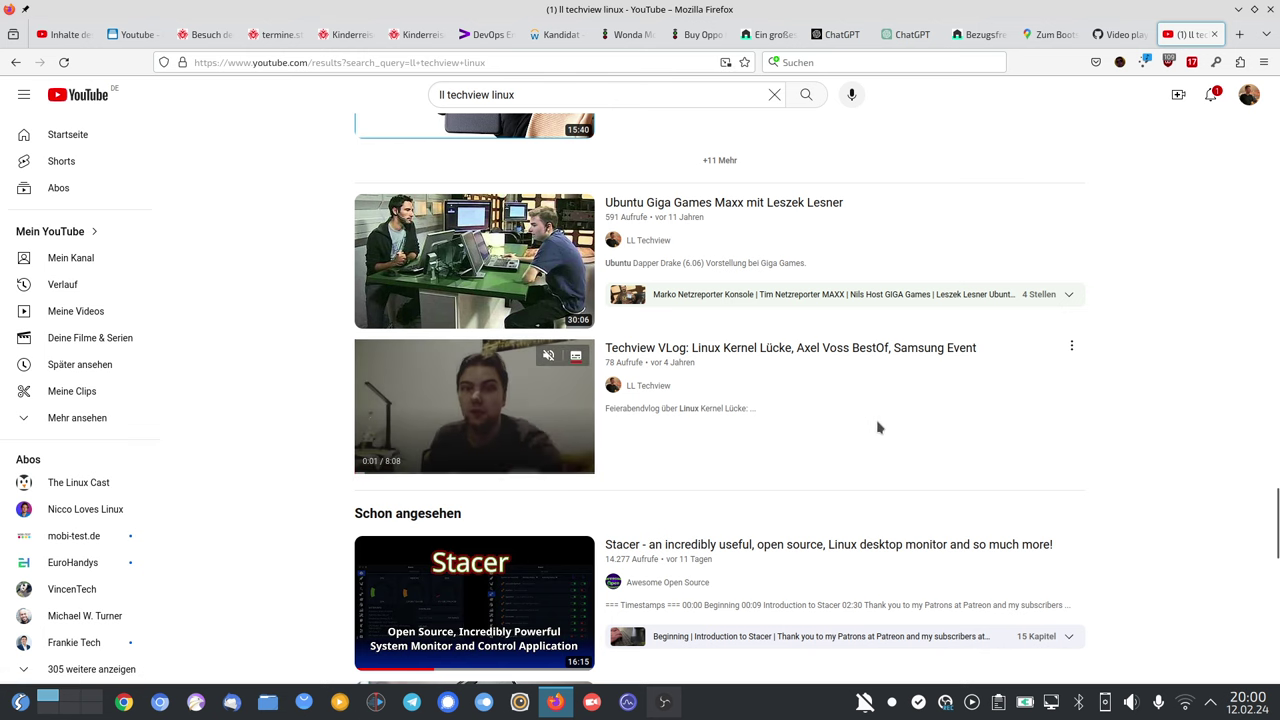
pyautogui.scroll(-5, 878, 428)
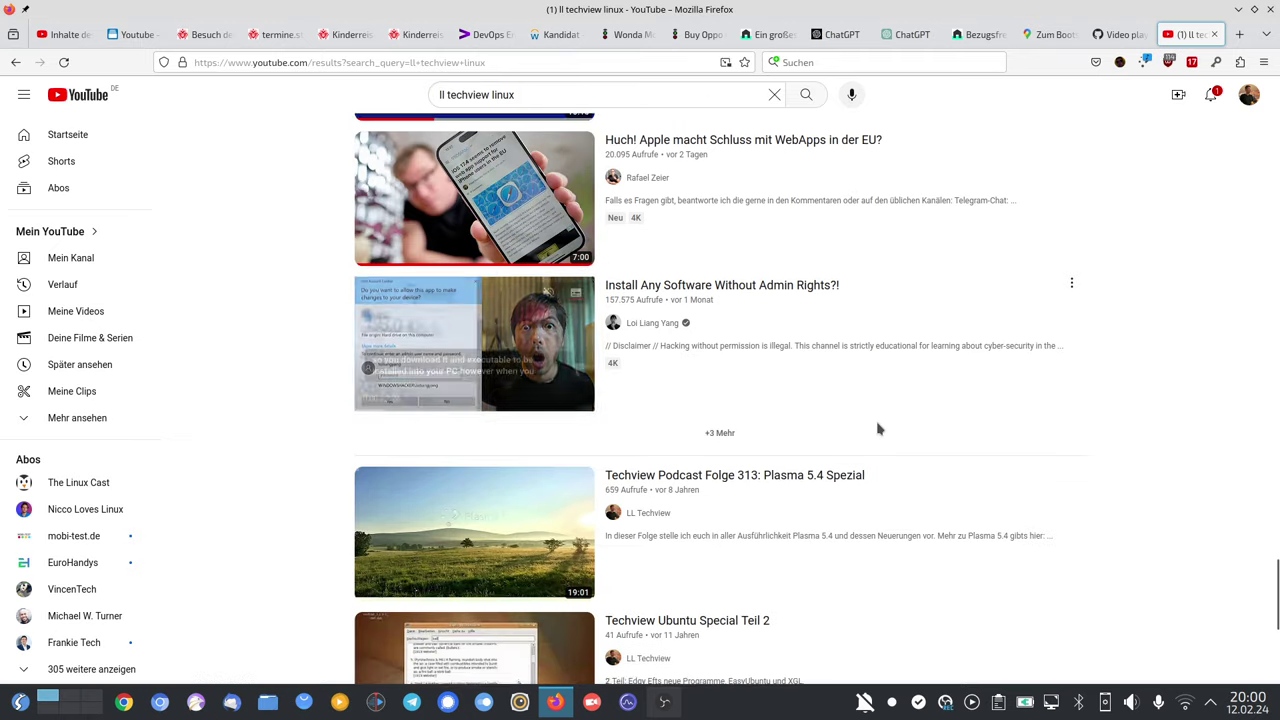
pyautogui.scroll(-4, 878, 428)
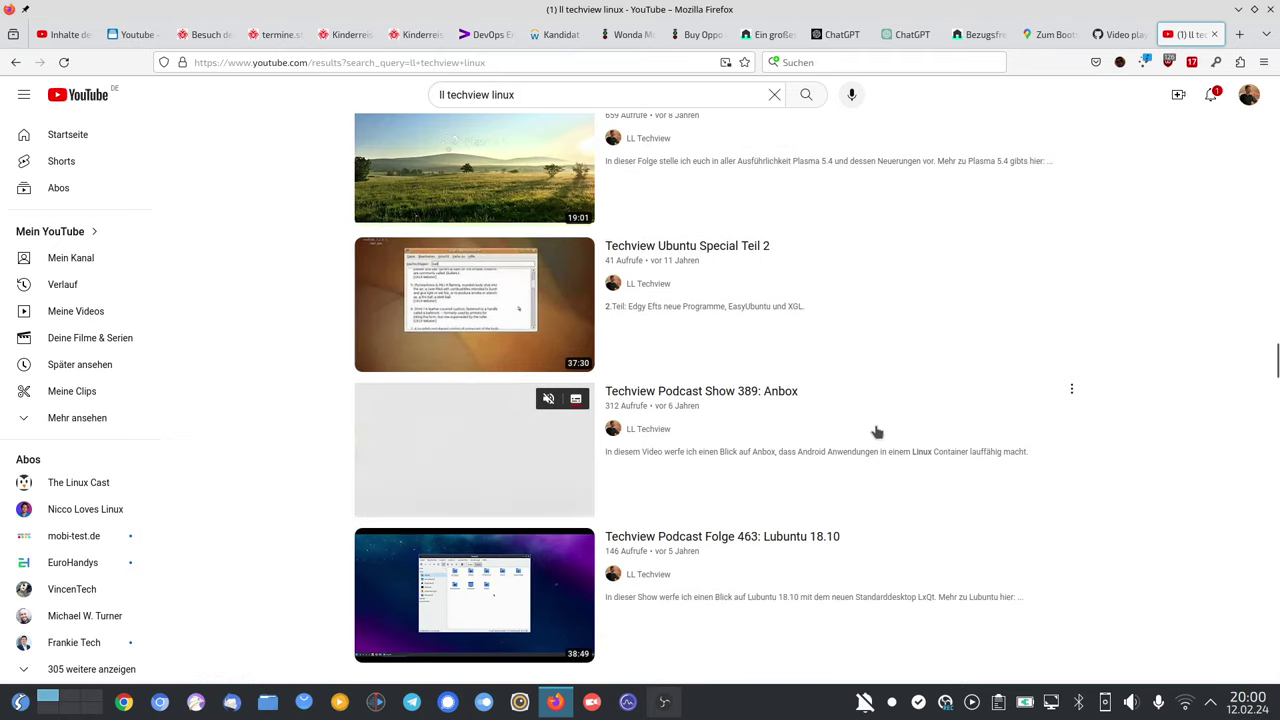
pyautogui.scroll(-3, 876, 432)
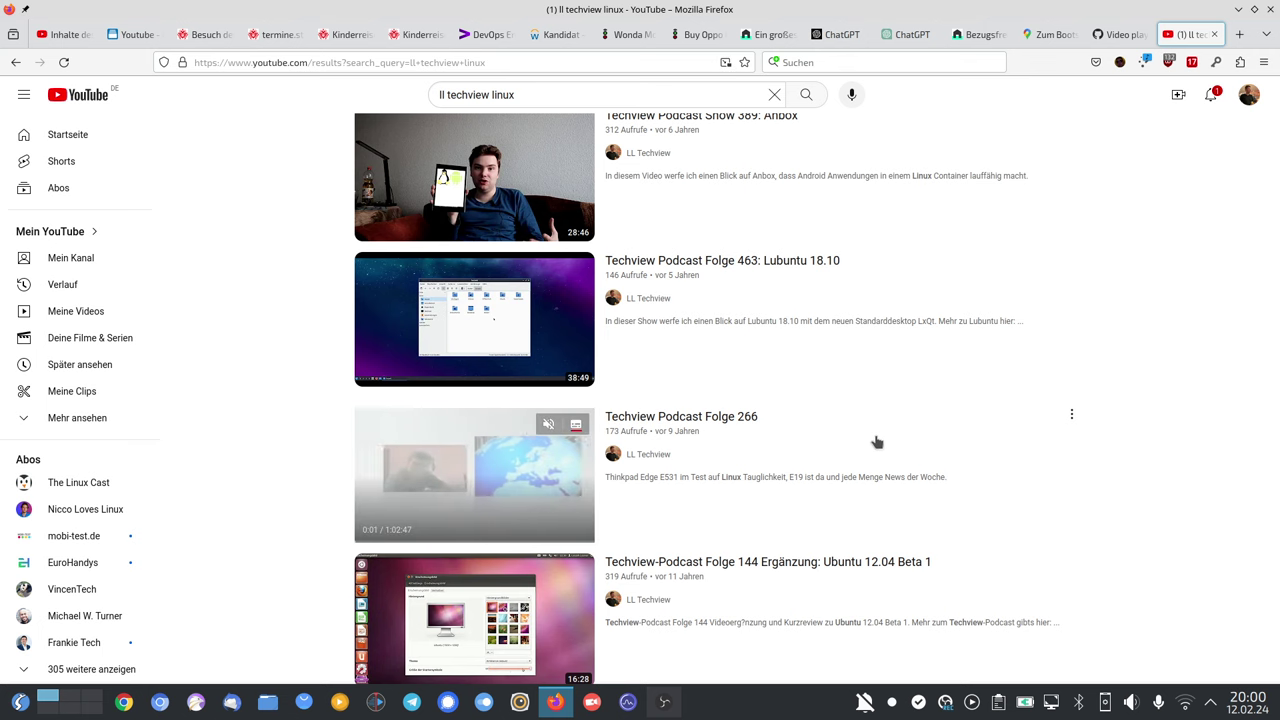
pyautogui.scroll(-2, 876, 441)
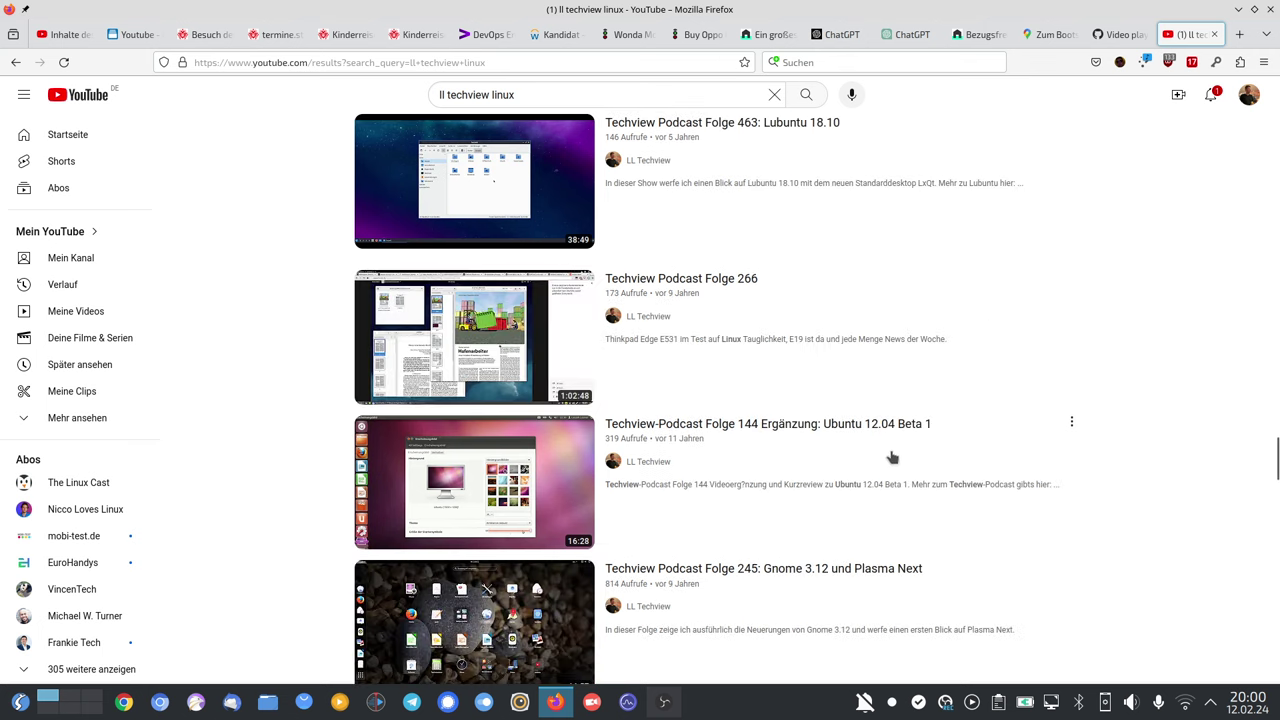
pyautogui.moveTo(943, 463)
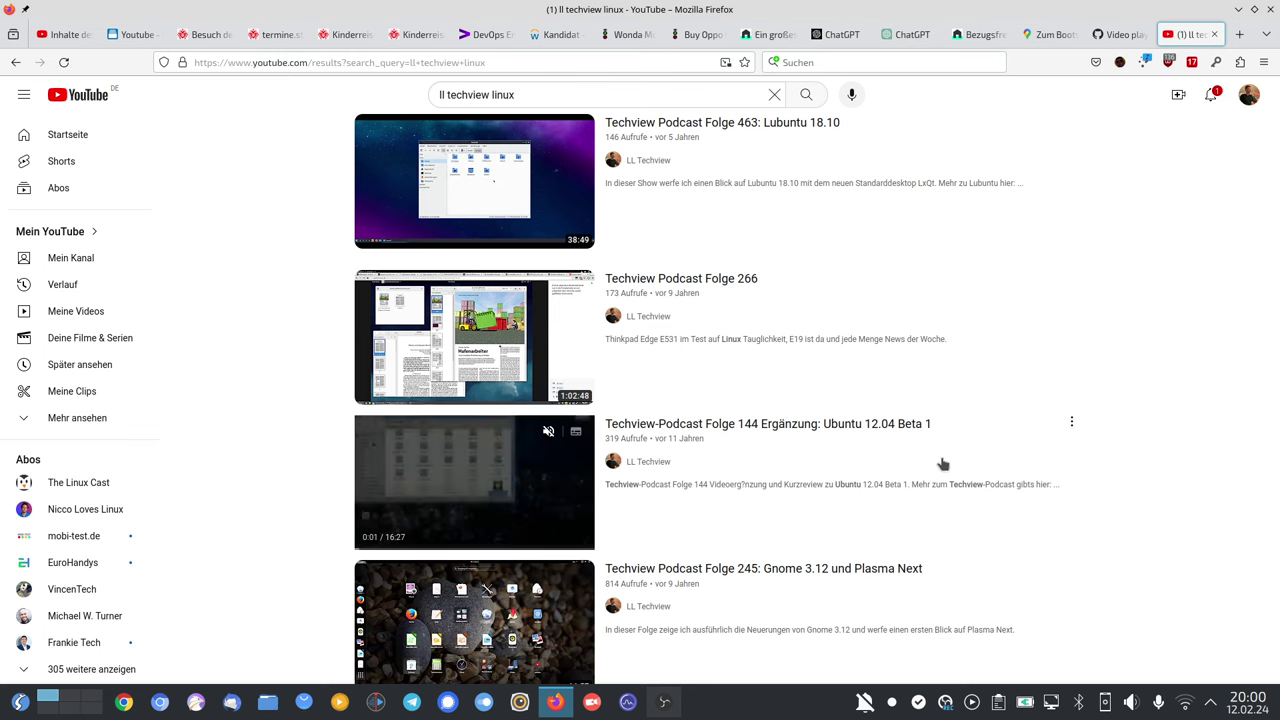
# Scroll down the LL Techview results to older videos on Fedora 29, Recffmpeg, Snapcraft and Haiku.
pyautogui.scroll(-2, 1085, 490)
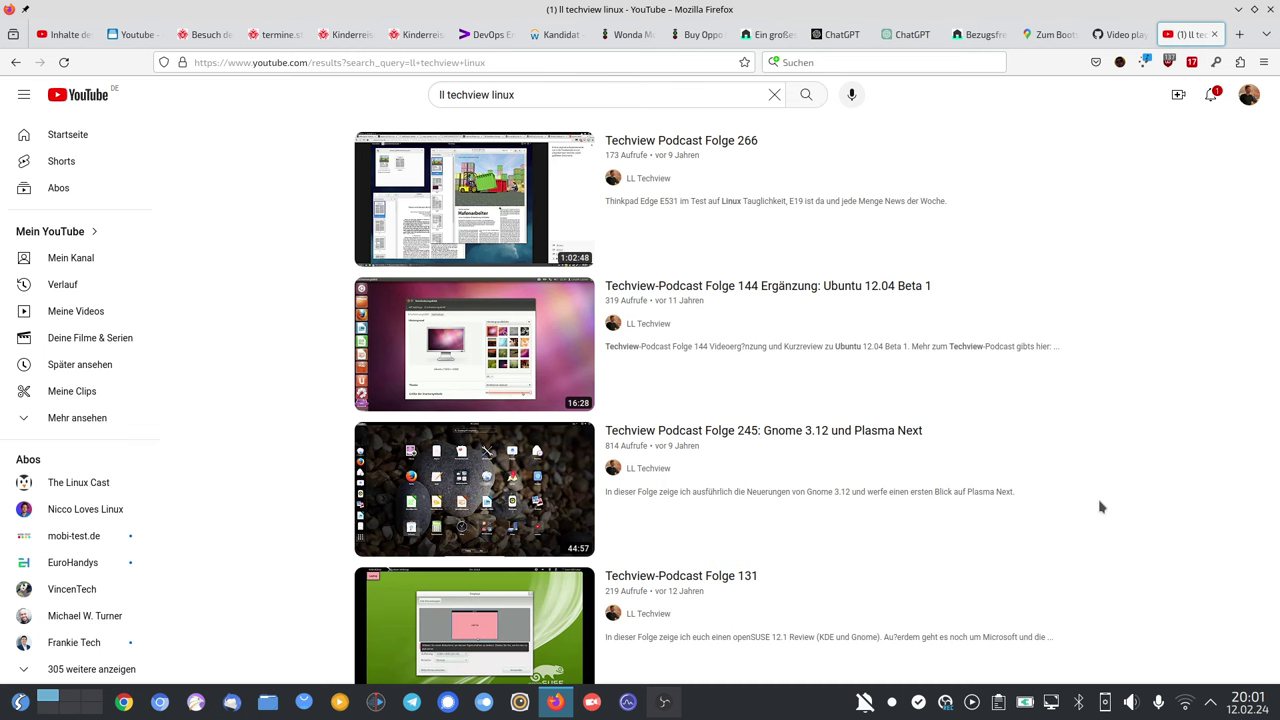
pyautogui.scroll(-4, 1030, 448)
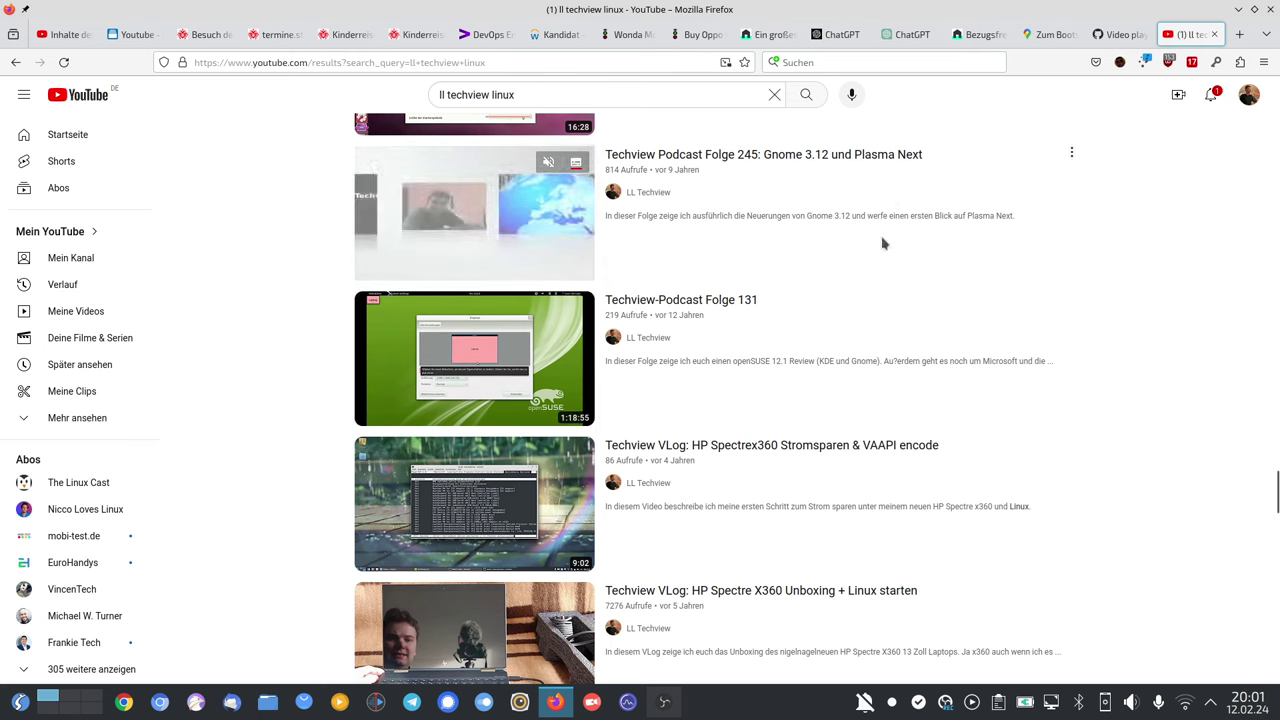
pyautogui.scroll(-1, 900, 335)
pyautogui.scroll(-2, 900, 334)
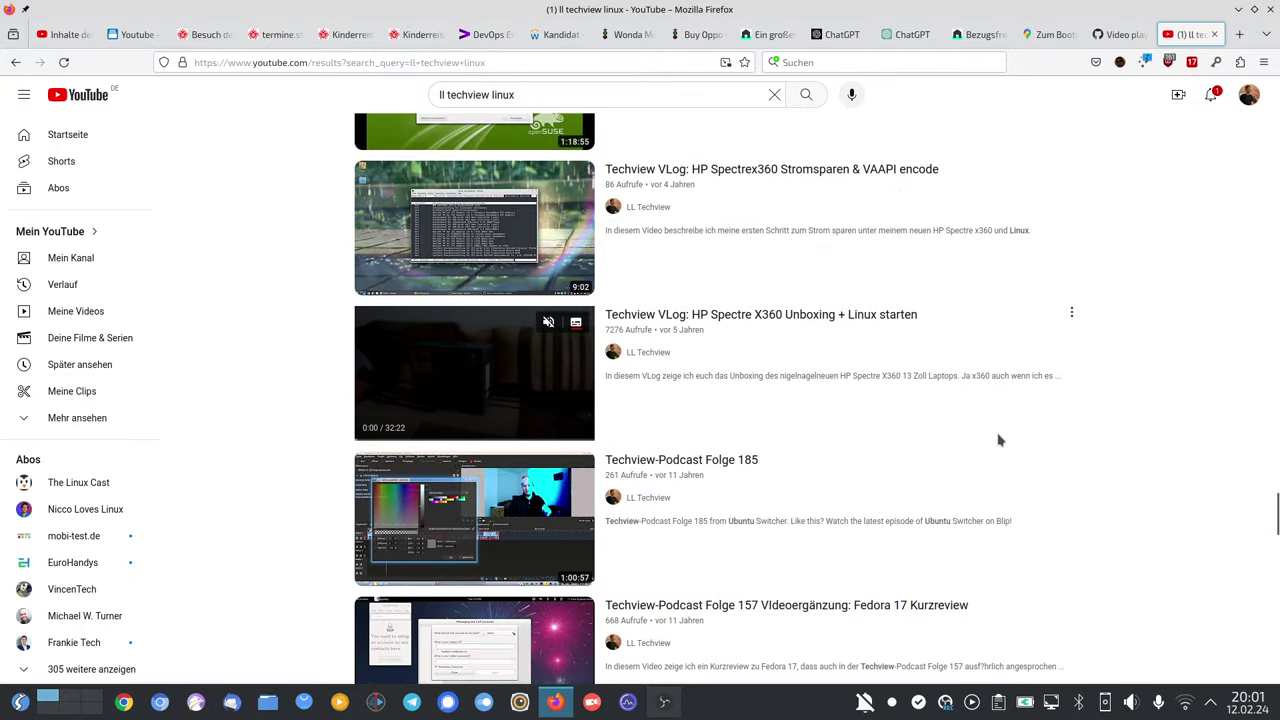
pyautogui.scroll(-3, 997, 440)
pyautogui.scroll(-4, 998, 441)
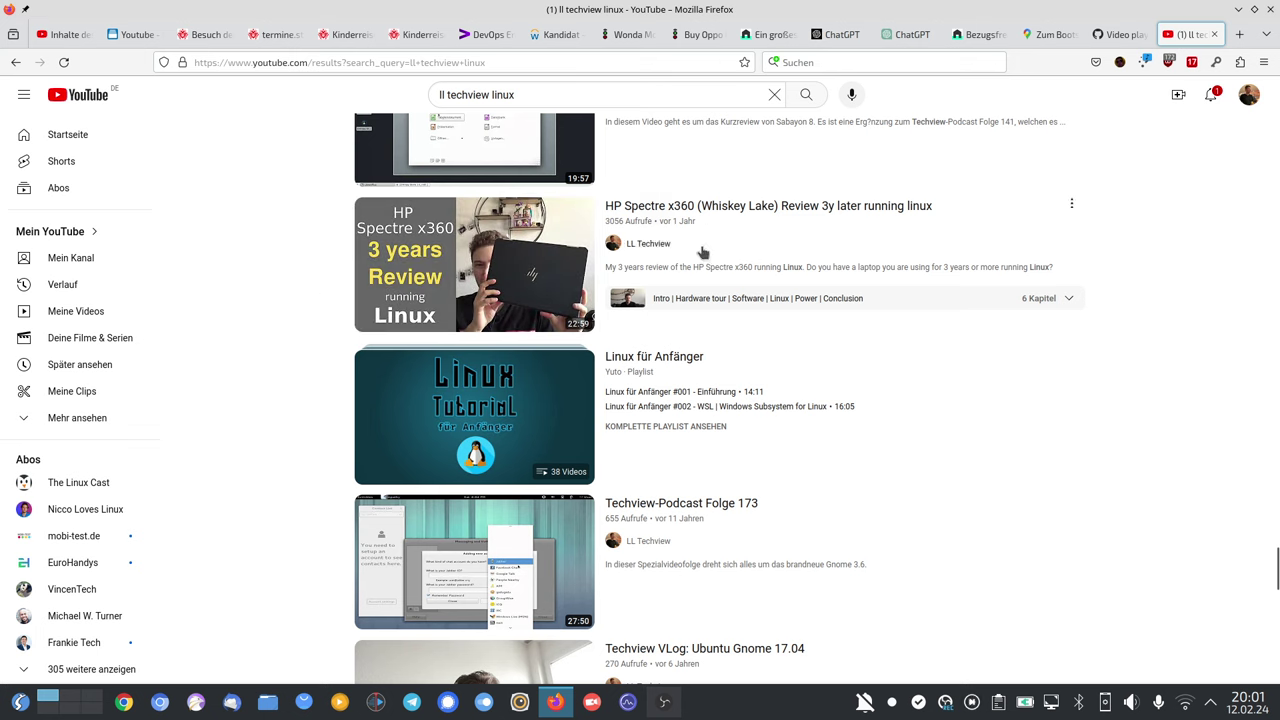
pyautogui.moveTo(796, 258)
pyautogui.scroll(-4, 930, 311)
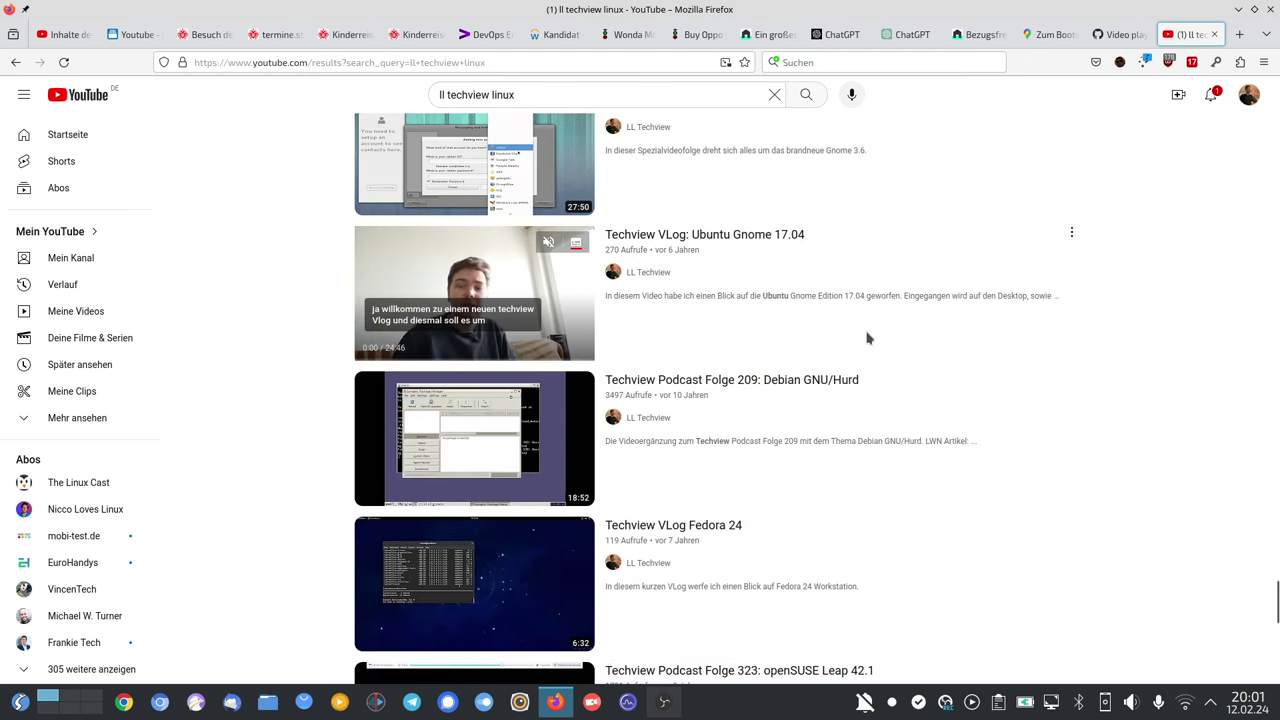
pyautogui.scroll(-6, 908, 390)
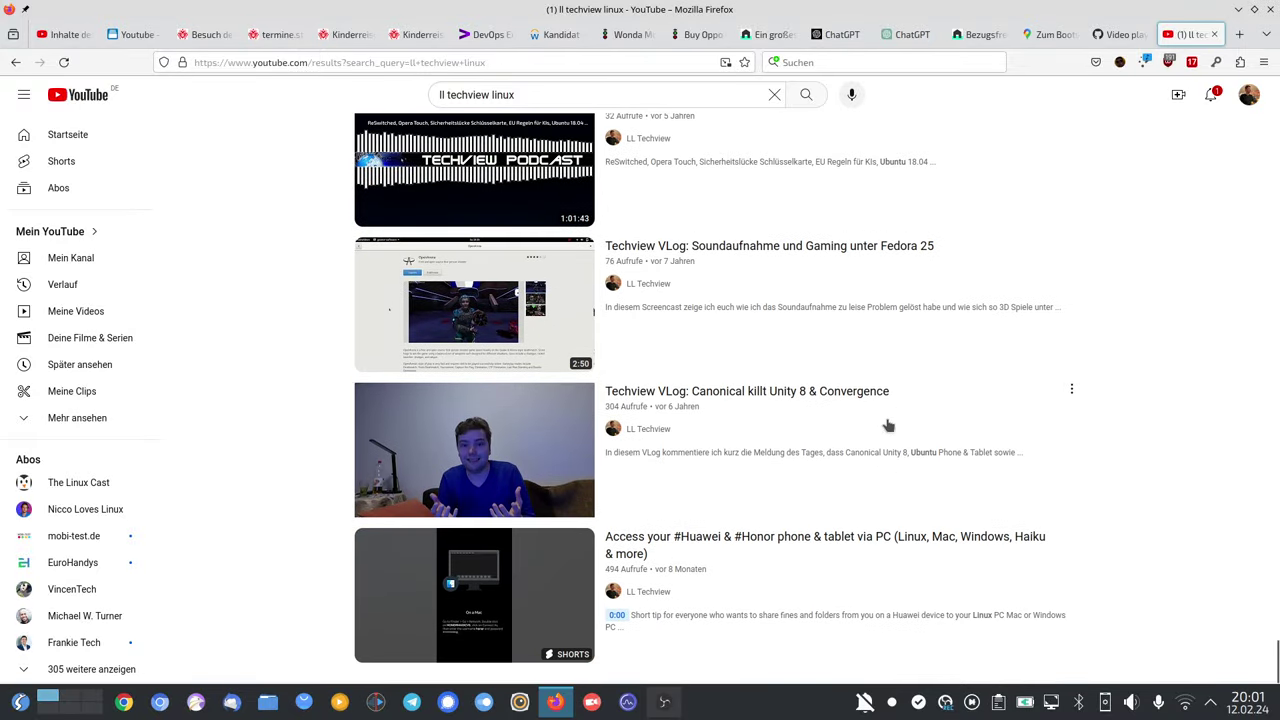
pyautogui.scroll(-4, 888, 425)
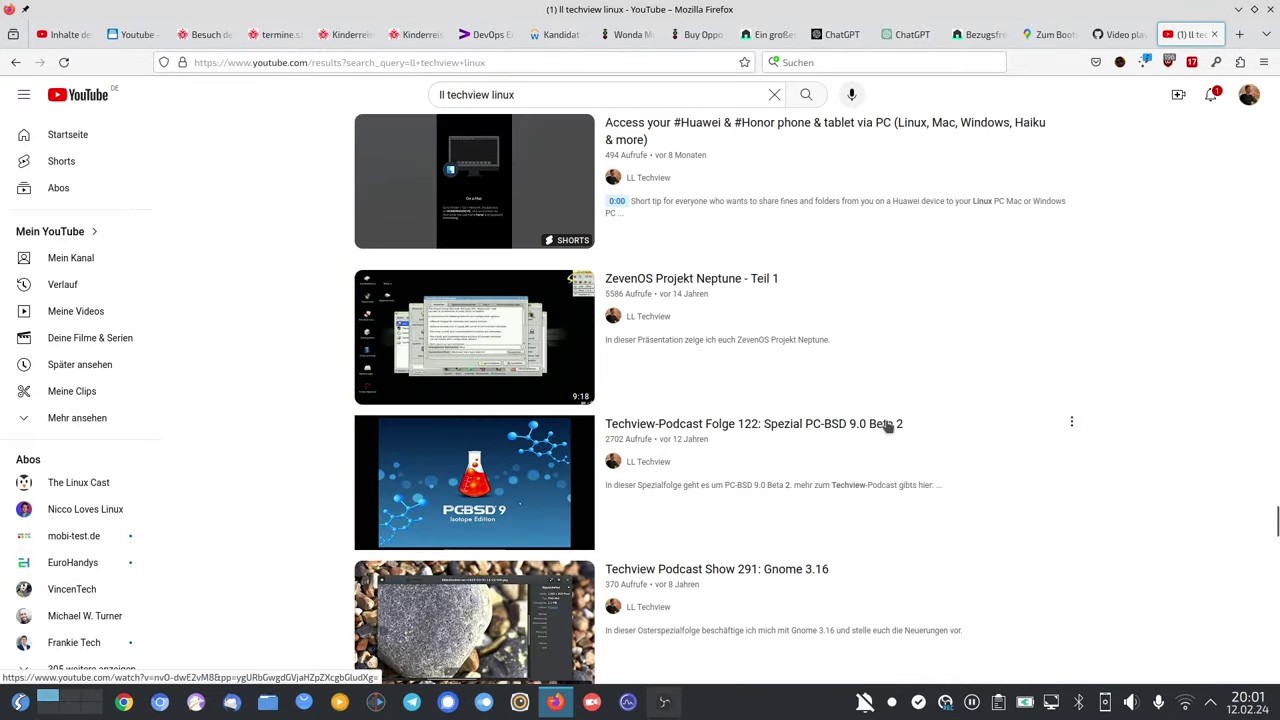
pyautogui.moveTo(880, 426)
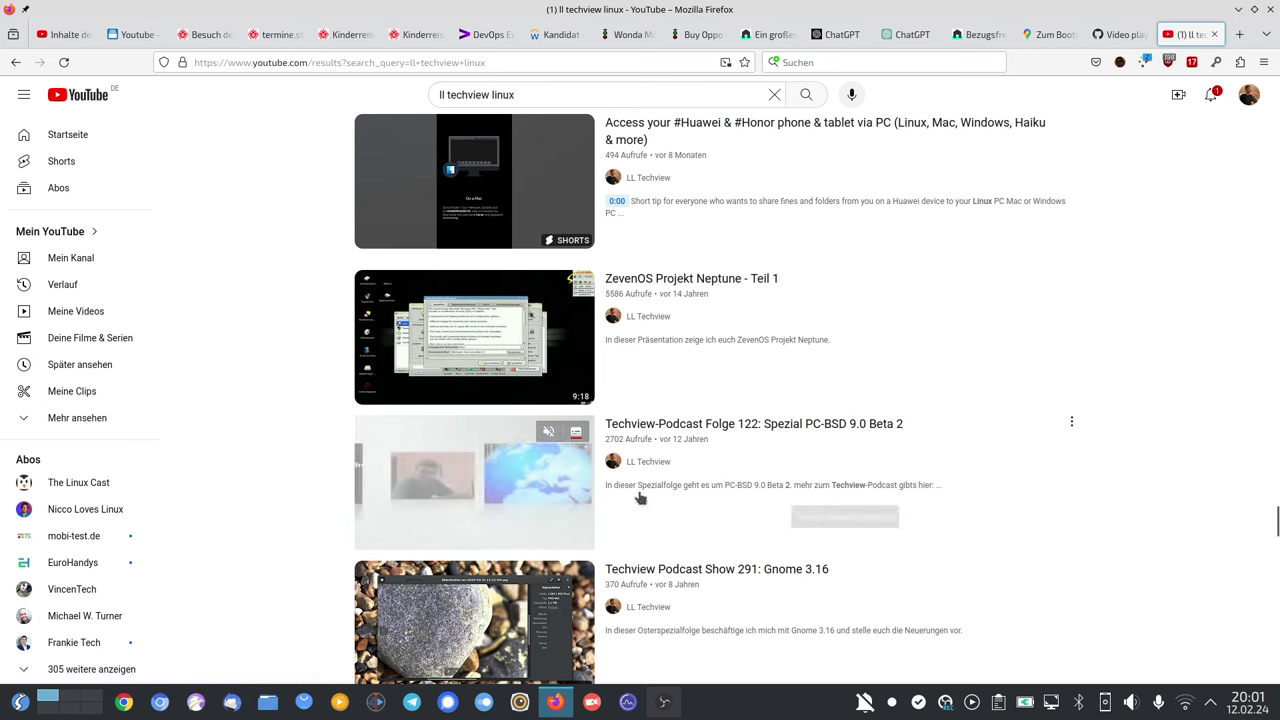
pyautogui.moveTo(703, 373)
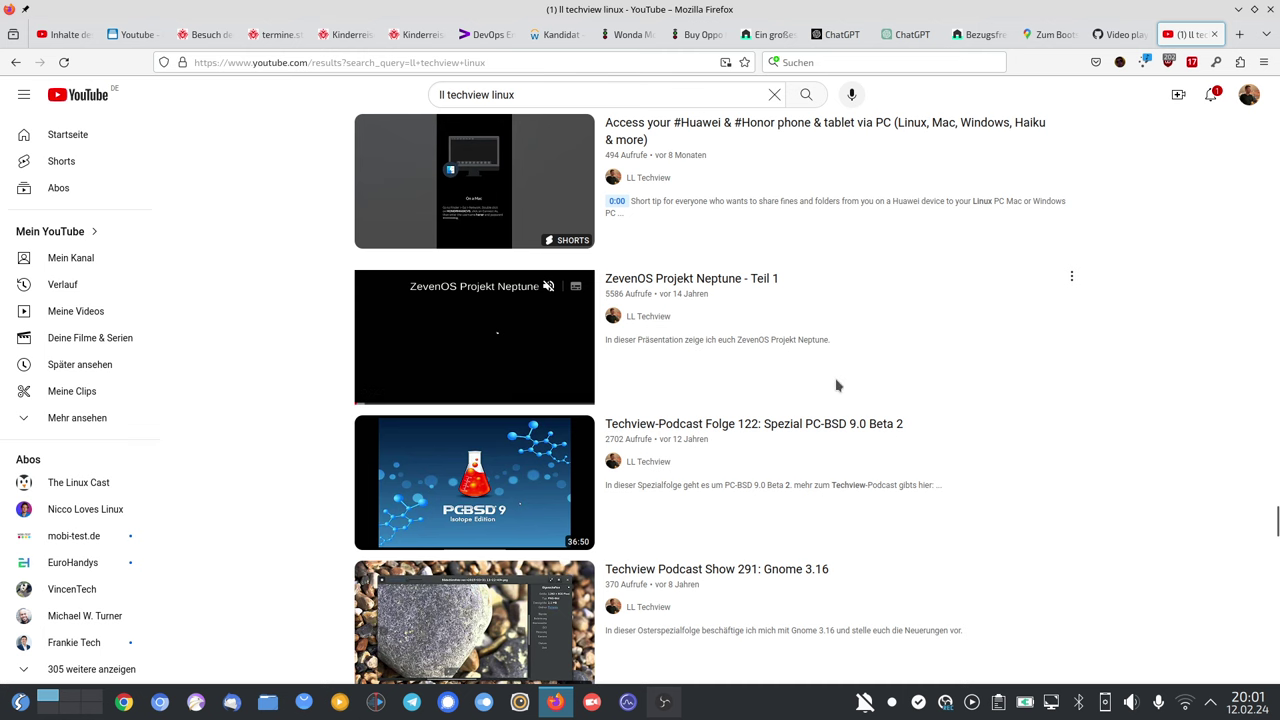
pyautogui.scroll(-3, 880, 440)
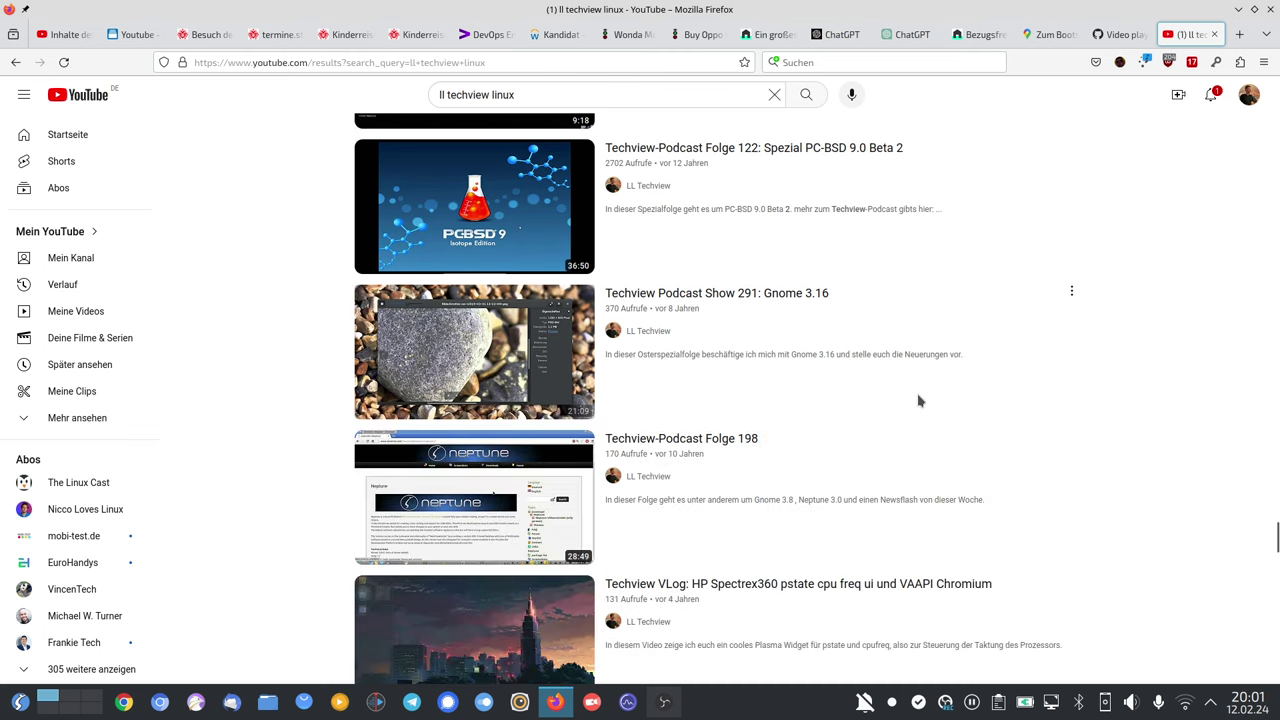
pyautogui.moveTo(918, 400)
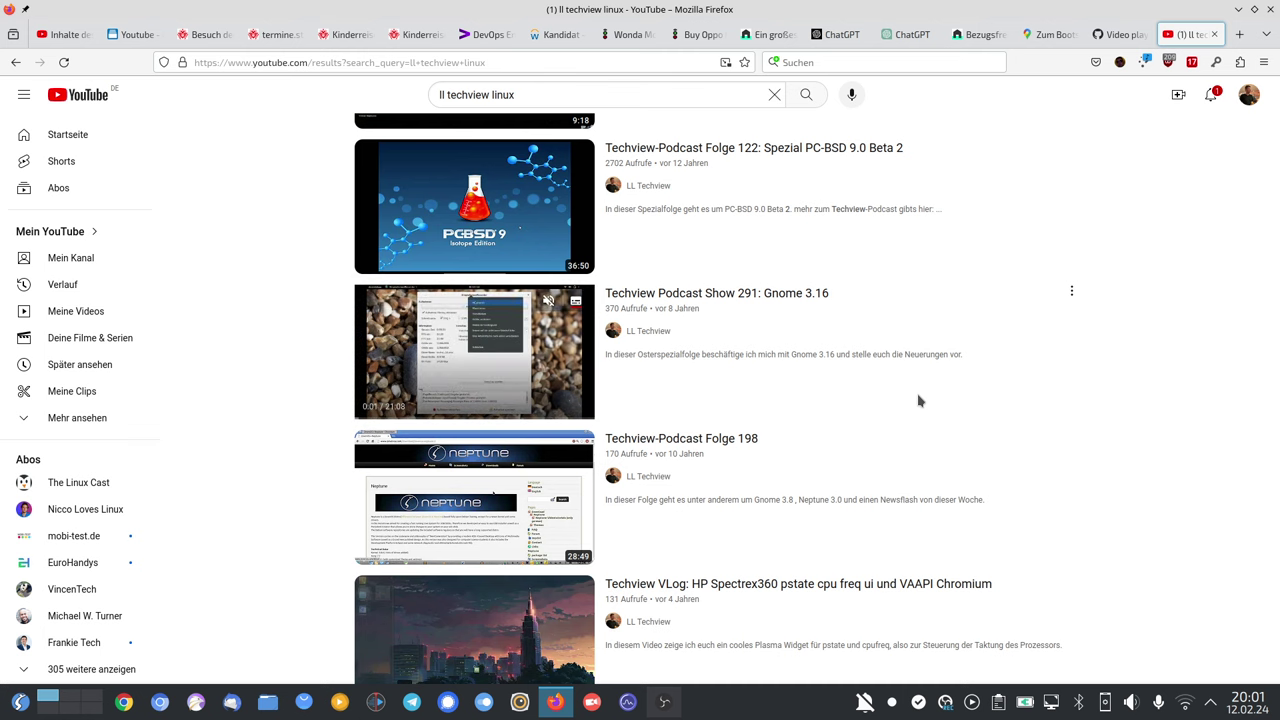
pyautogui.scroll(-1, 918, 400)
pyautogui.moveTo(726, 408)
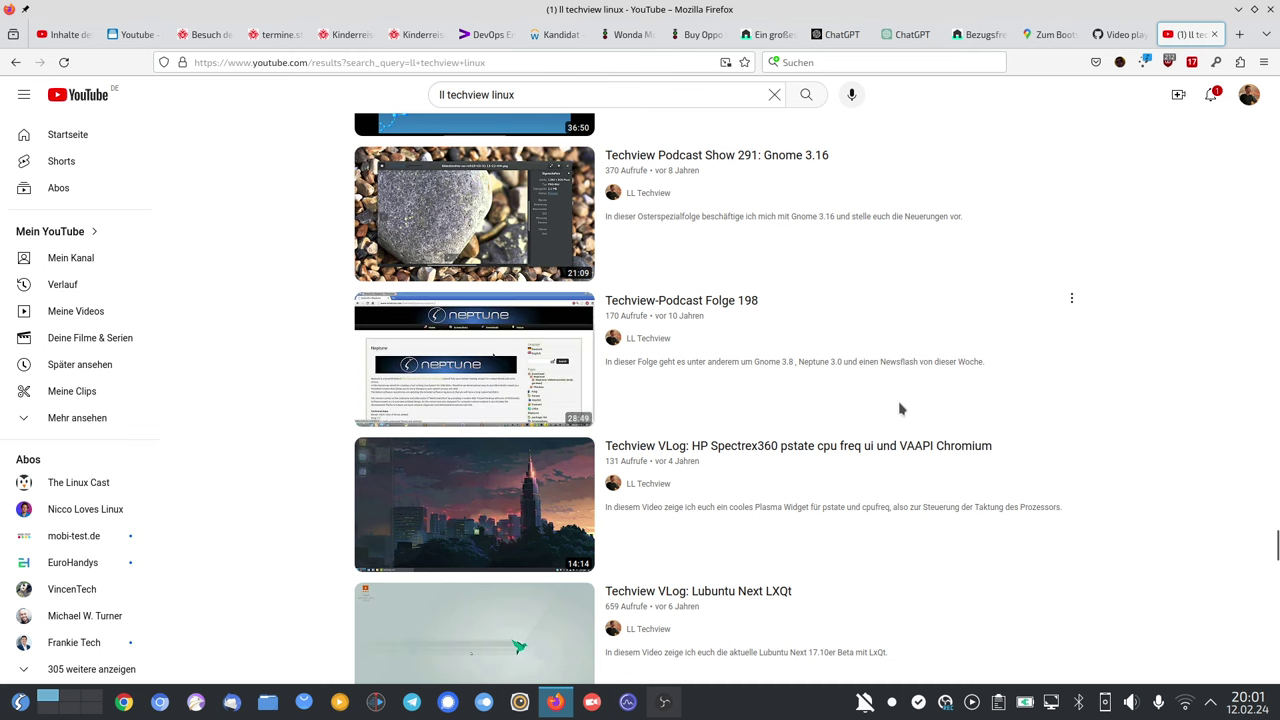
pyautogui.scroll(-3, 1108, 472)
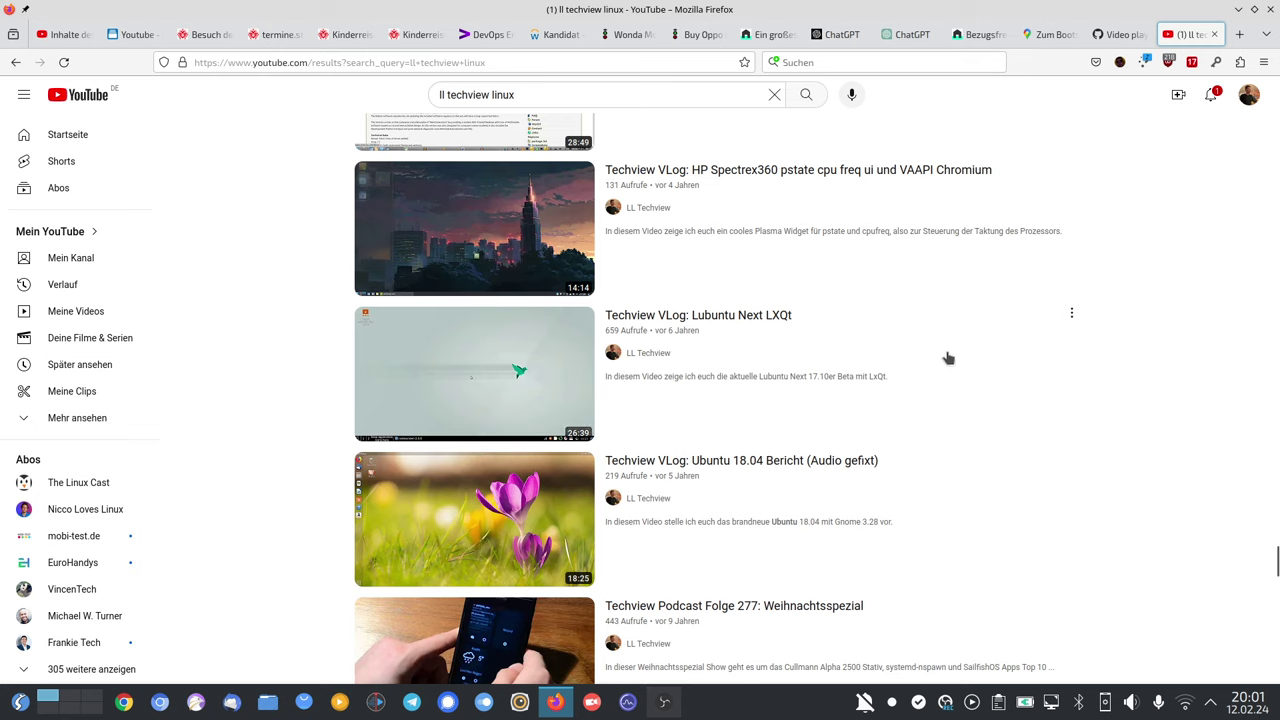
pyautogui.scroll(-2, 872, 376)
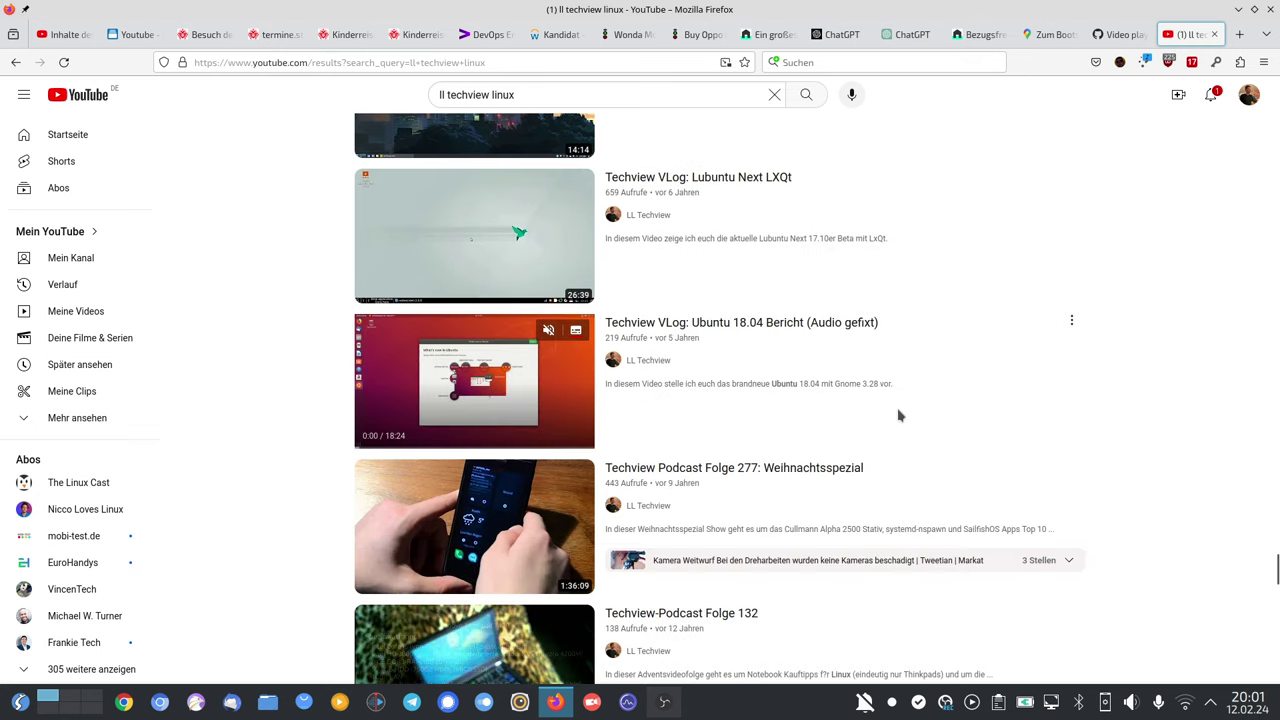
pyautogui.scroll(-1, 898, 415)
pyautogui.scroll(-2, 898, 415)
pyautogui.scroll(-1, 898, 415)
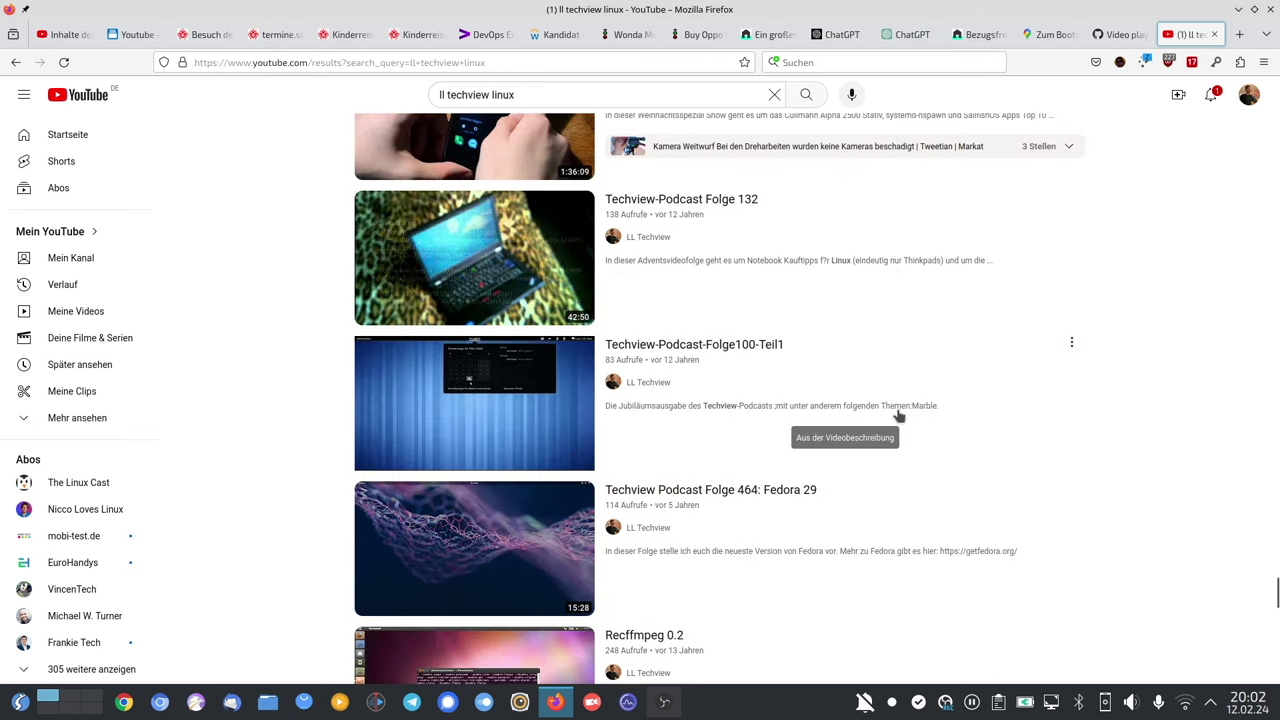
pyautogui.scroll(-1, 898, 415)
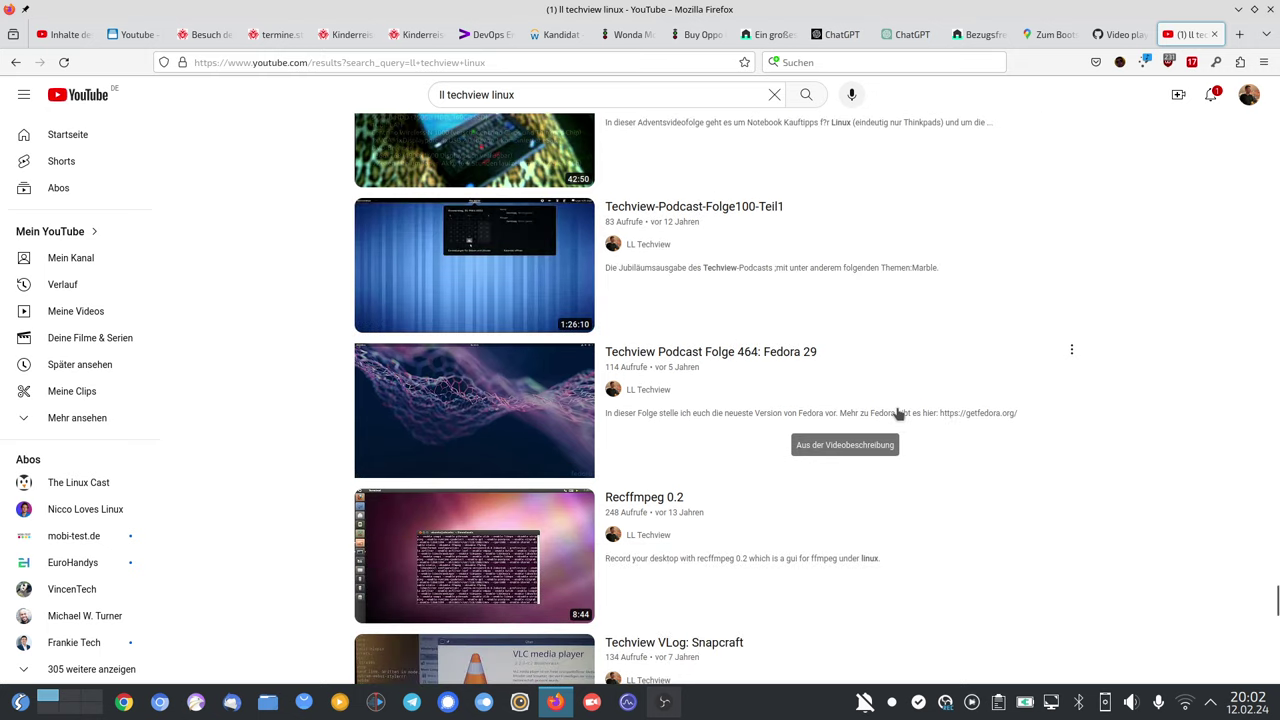
pyautogui.scroll(-1, 898, 415)
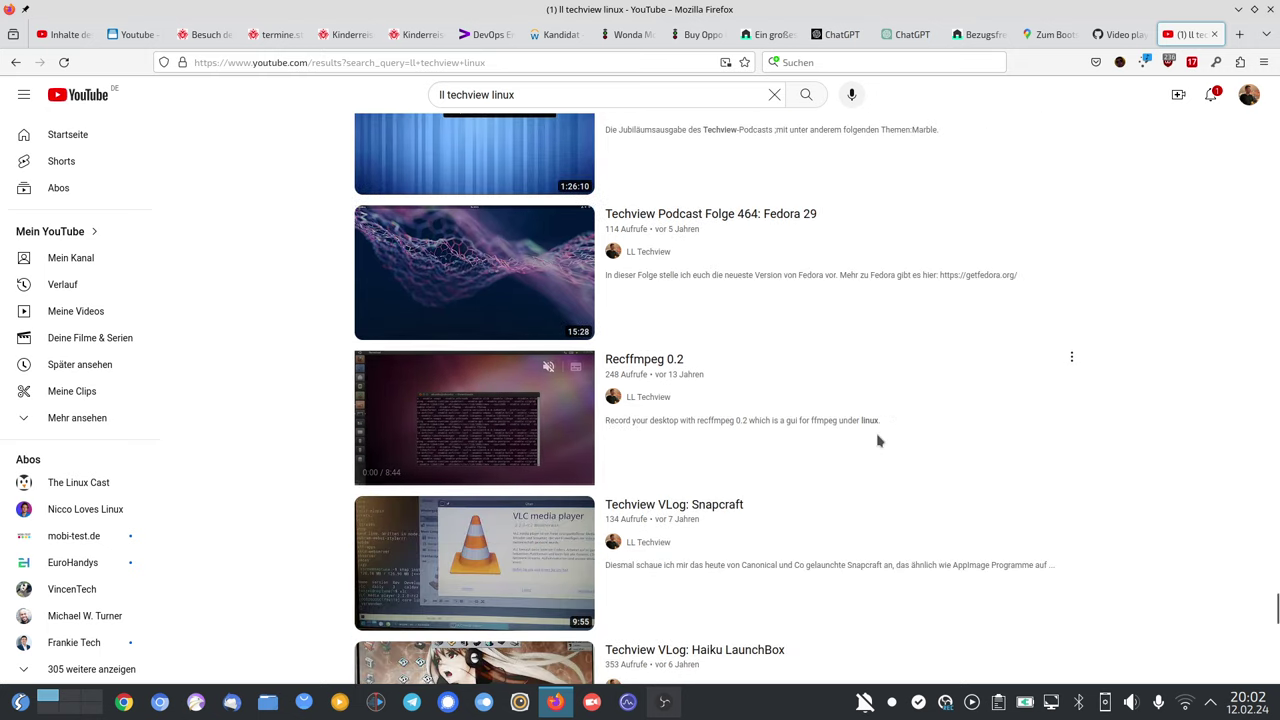
# Switch to the empty top-right desktop and launch About System via KRunner's 'about' search.
pyautogui.moveTo(3, 3)
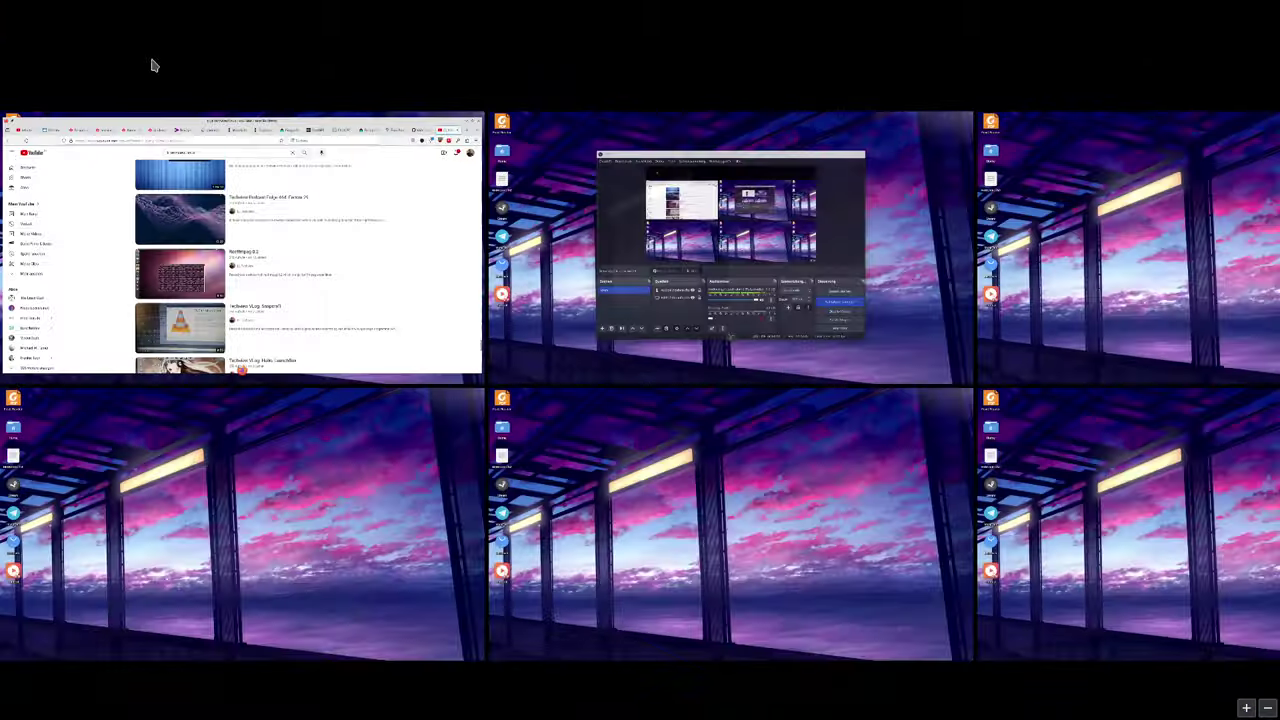
pyautogui.click(896, 298)
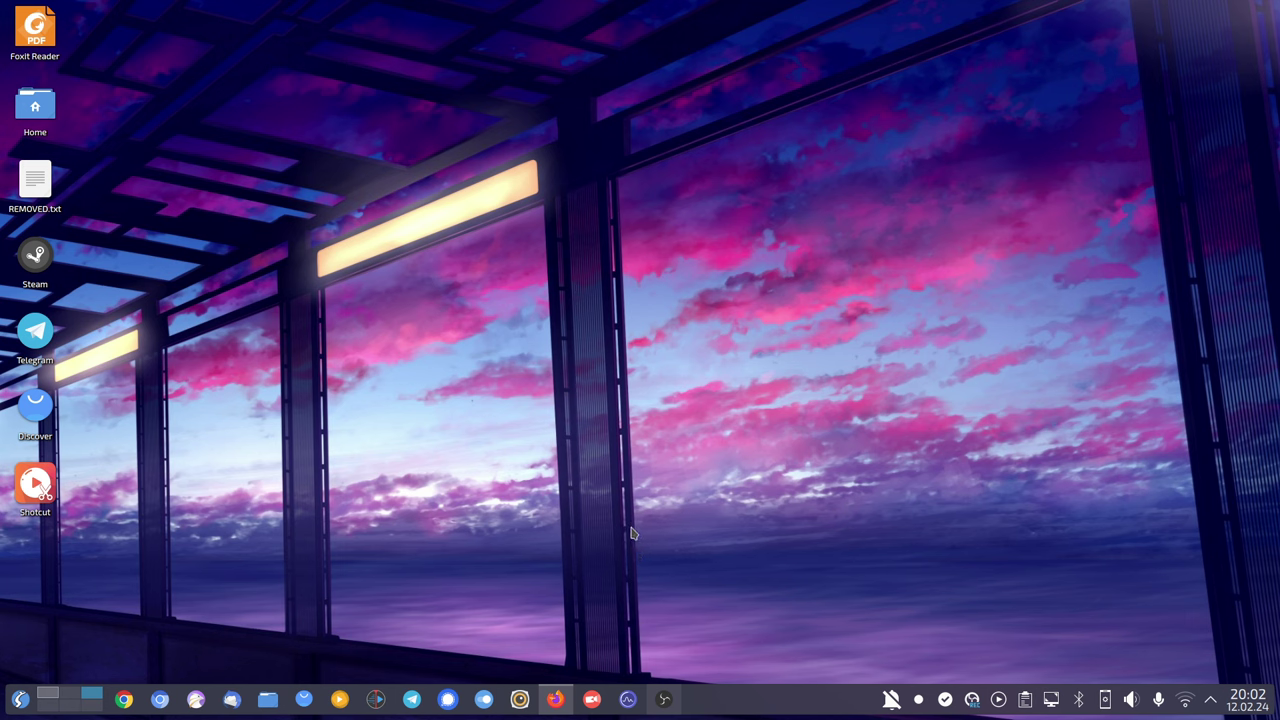
pyautogui.hotkey('alt', 'space')
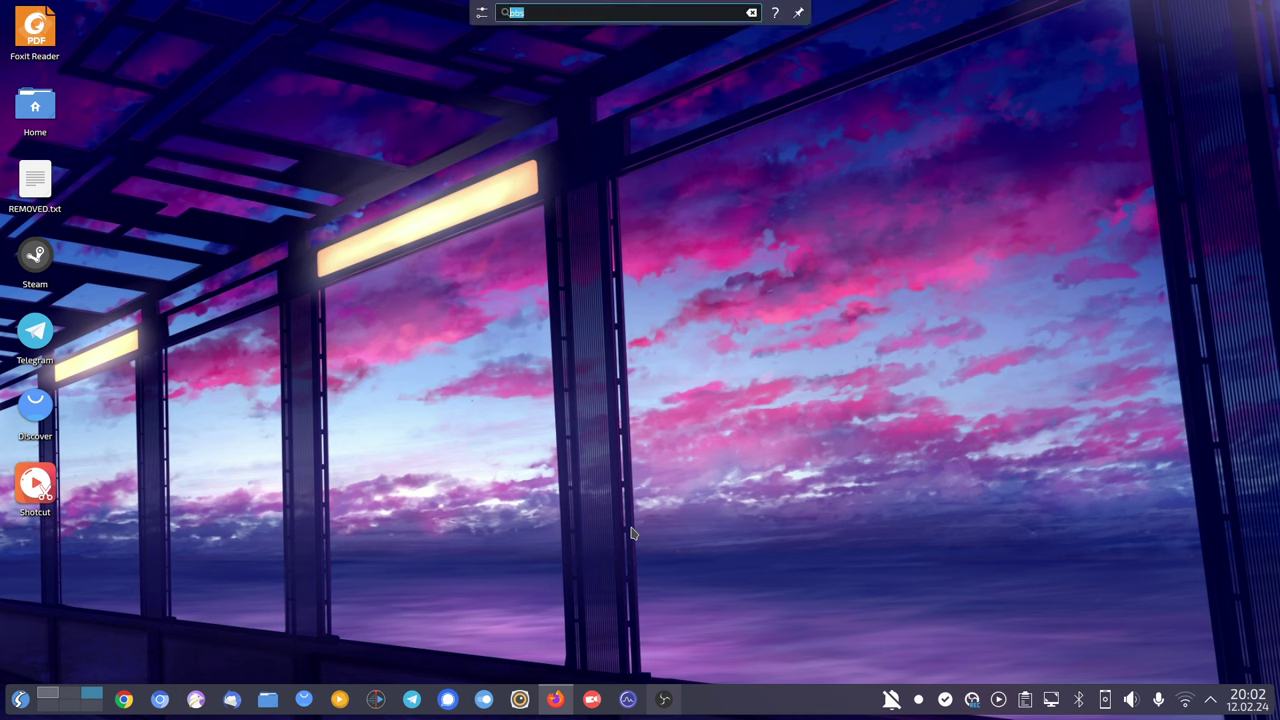
pyautogui.write('about')
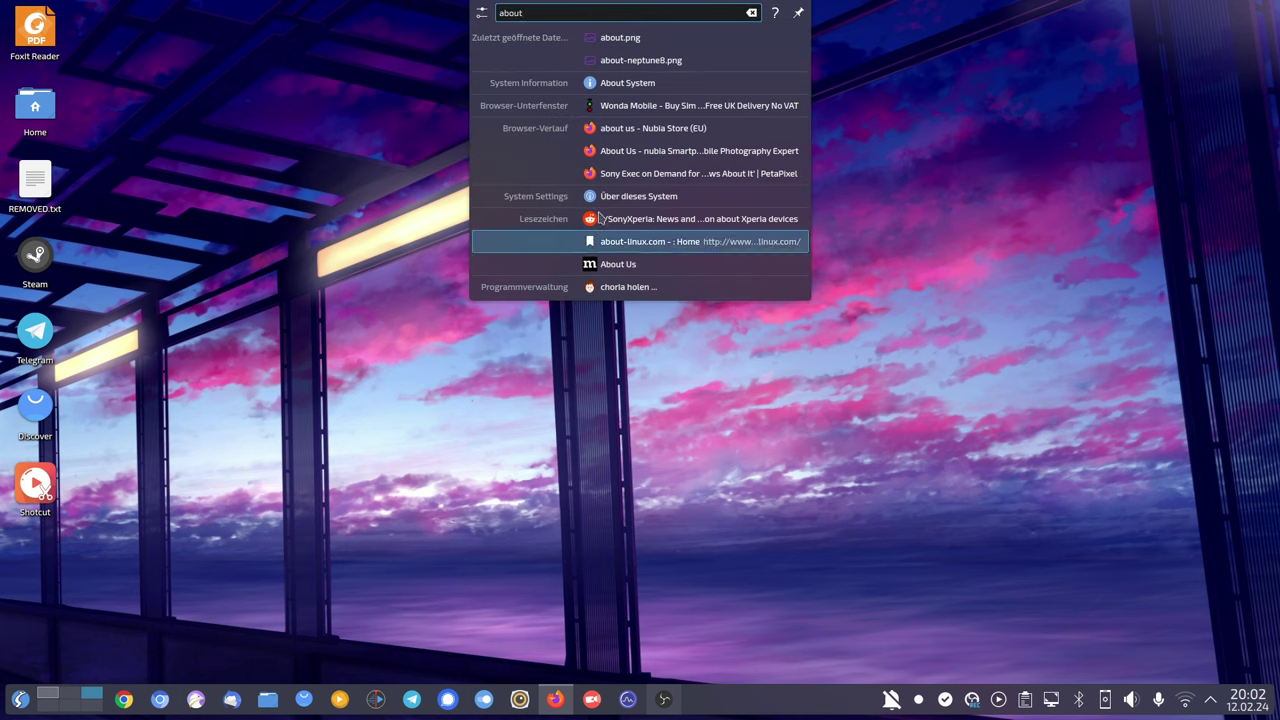
pyautogui.click(650, 83)
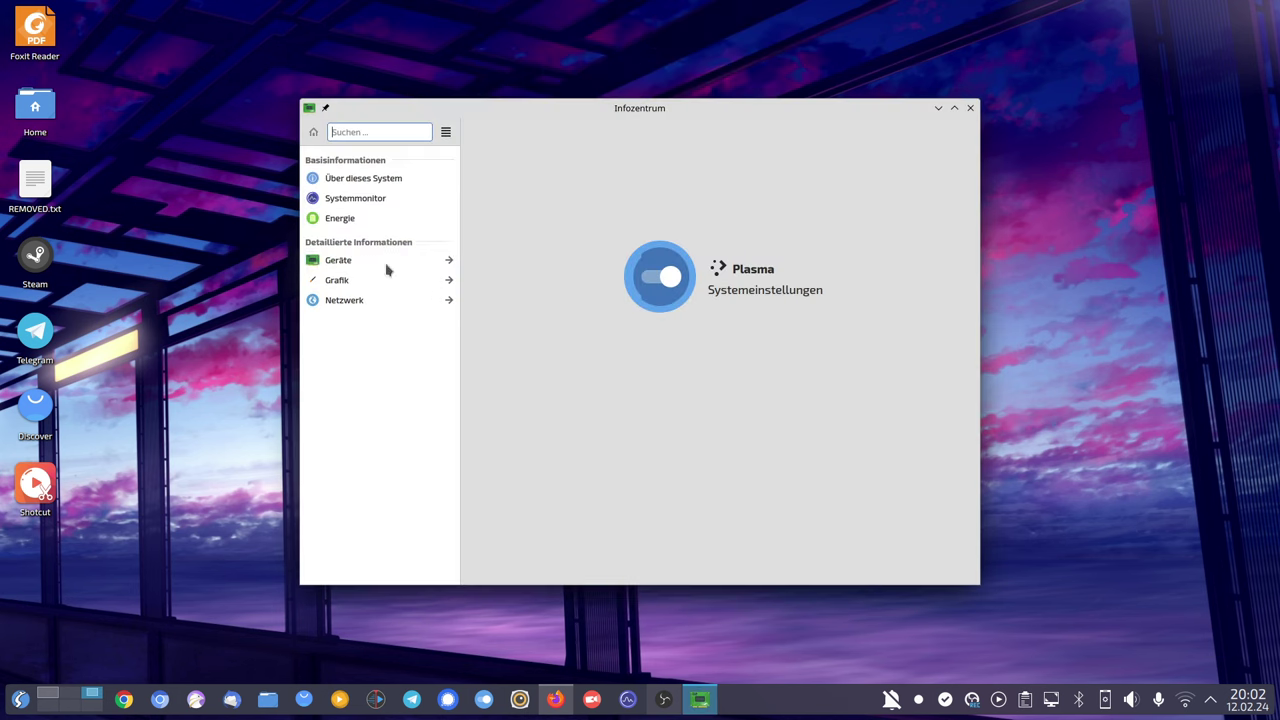
# Show the Über dieses System page with Neptune 8.0, Plasma 5.27.5 and kernel 6.1.0-17.
pyautogui.click(362, 178)
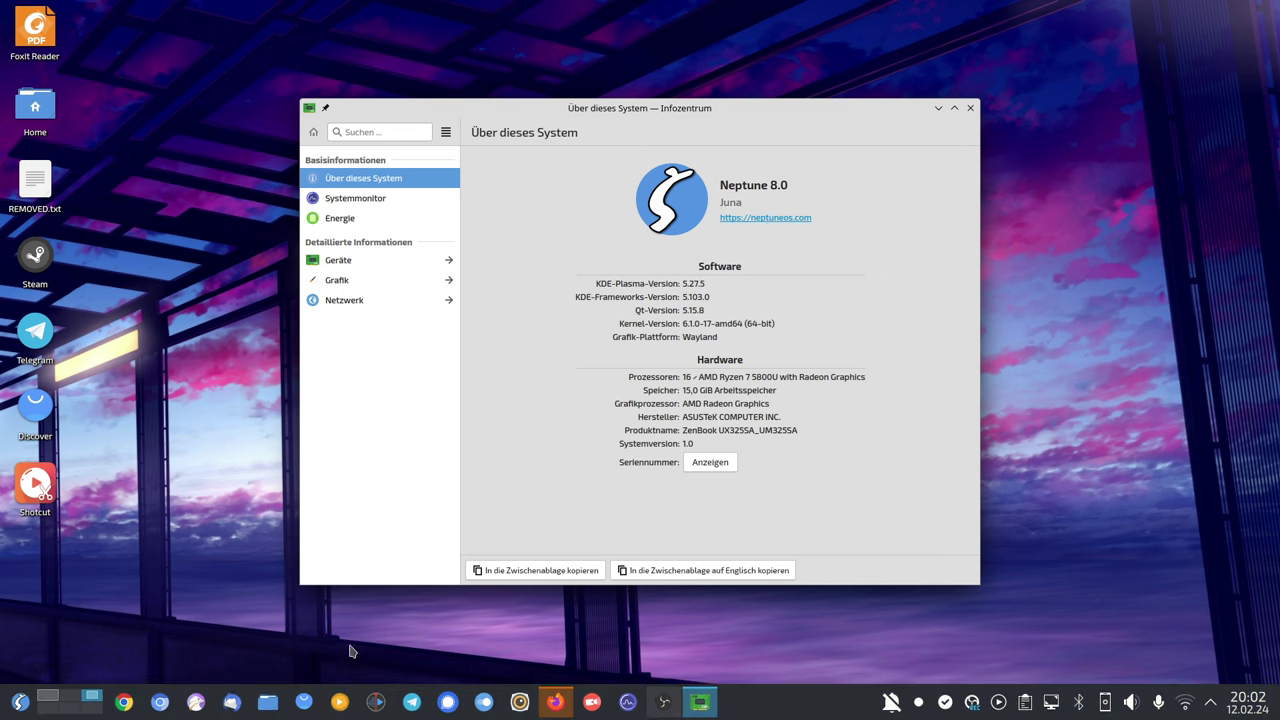
# Switch the Neptune website in Firefox to English and open its download page.
pyautogui.click(555, 702)
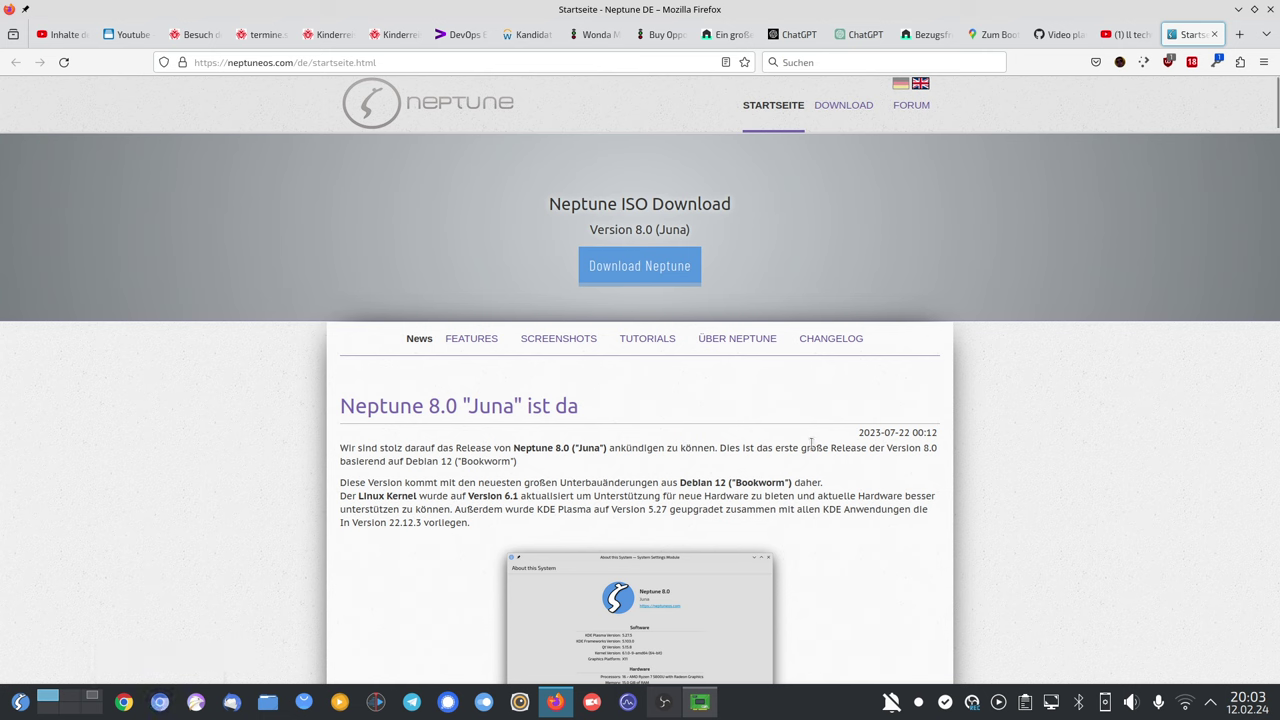
pyautogui.click(920, 83)
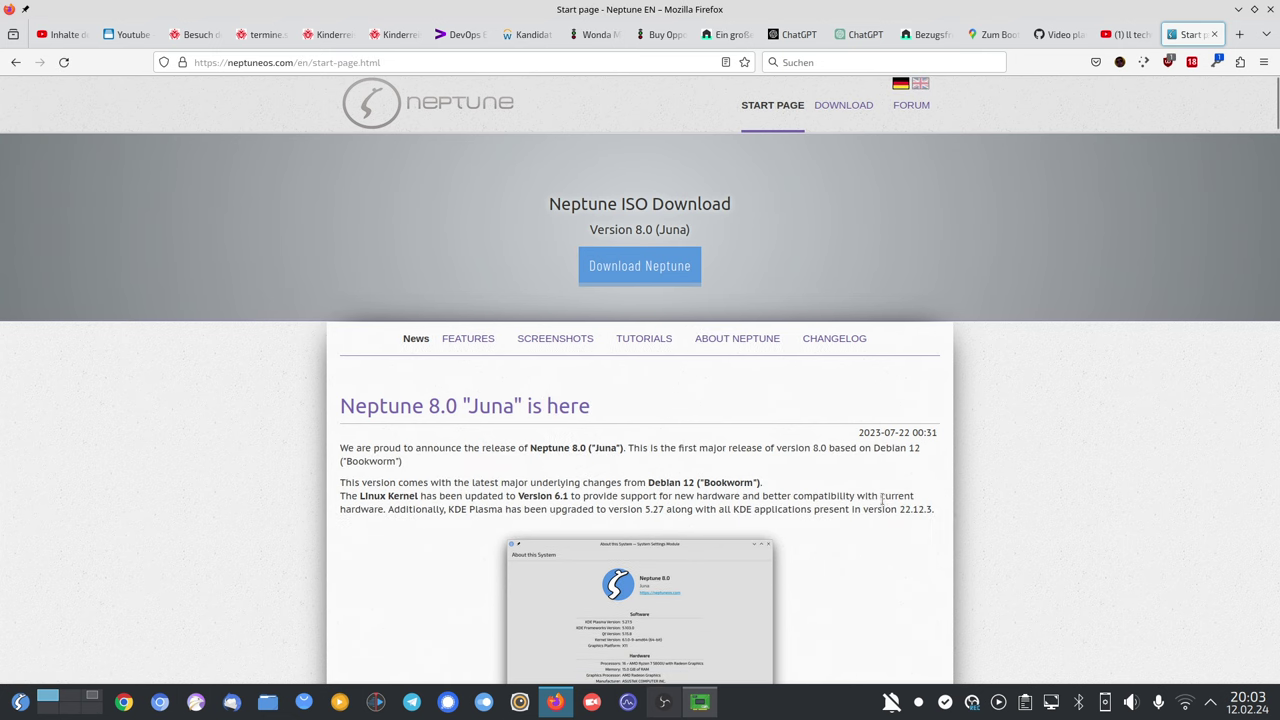
pyautogui.scroll(-5, 885, 506)
pyautogui.scroll(5, 885, 506)
pyautogui.click(655, 265)
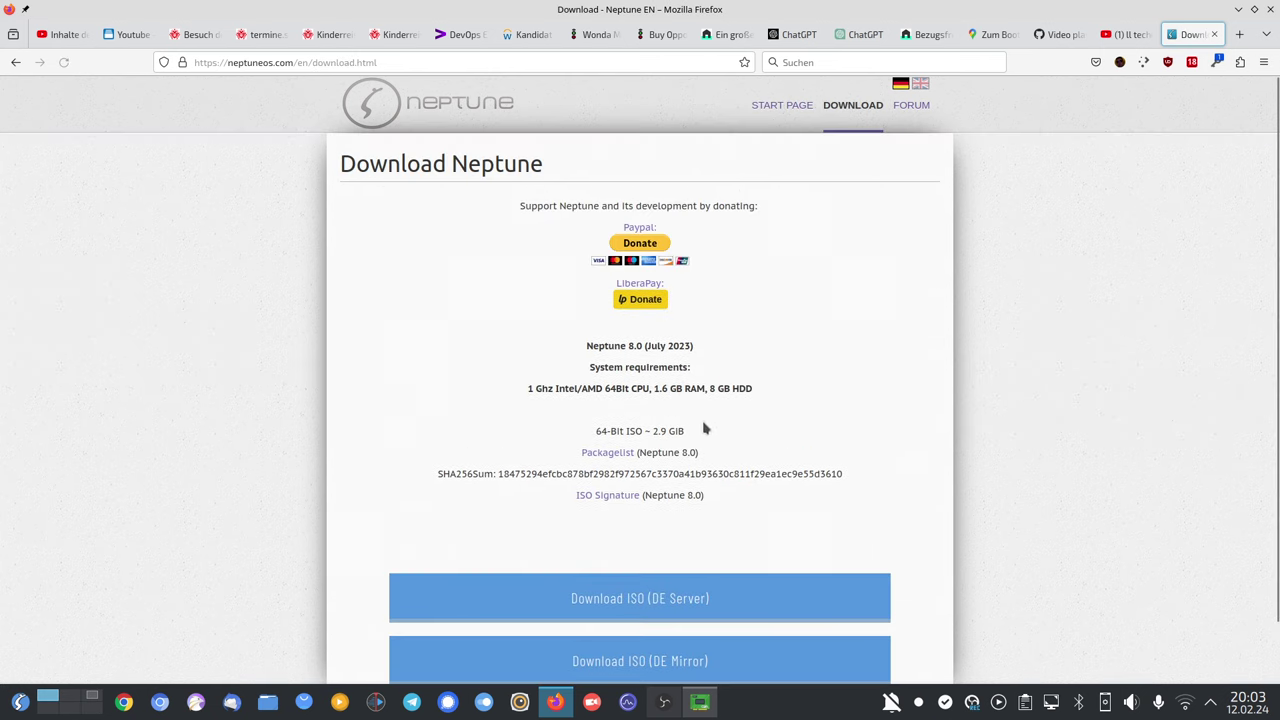
pyautogui.scroll(-1, 760, 455)
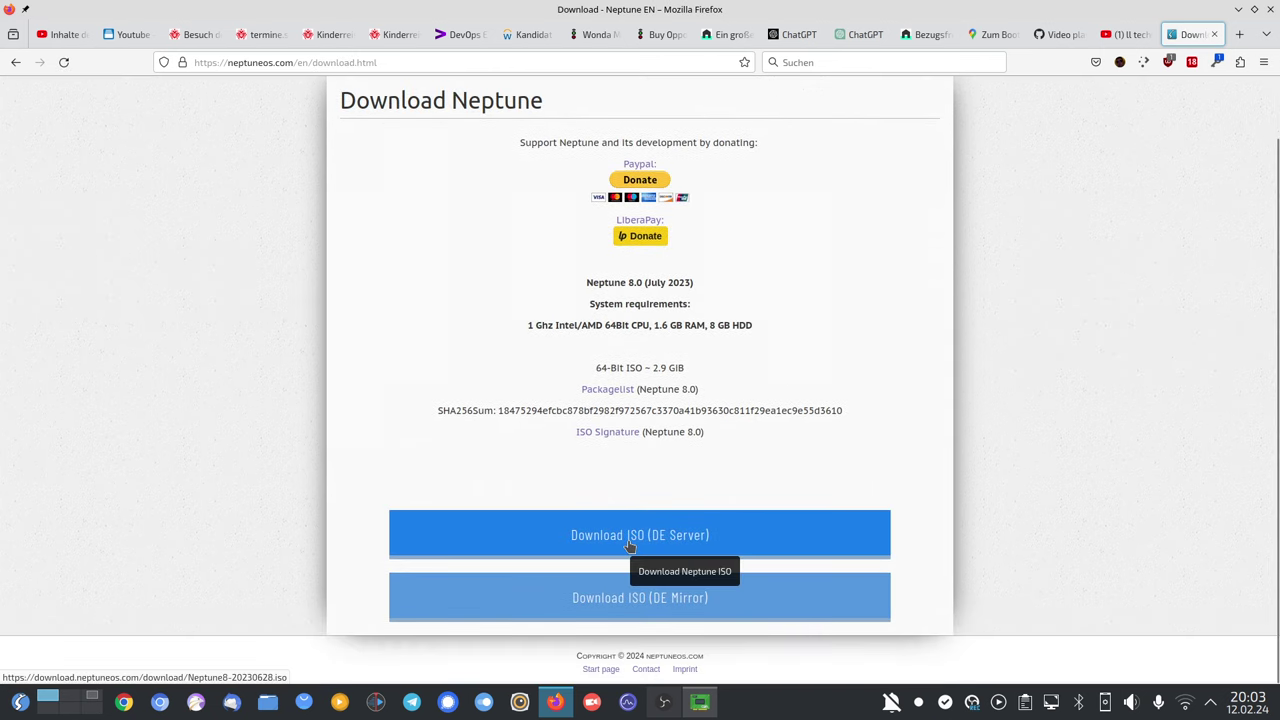
pyautogui.scroll(1, 630, 546)
pyautogui.scroll(1, 630, 546)
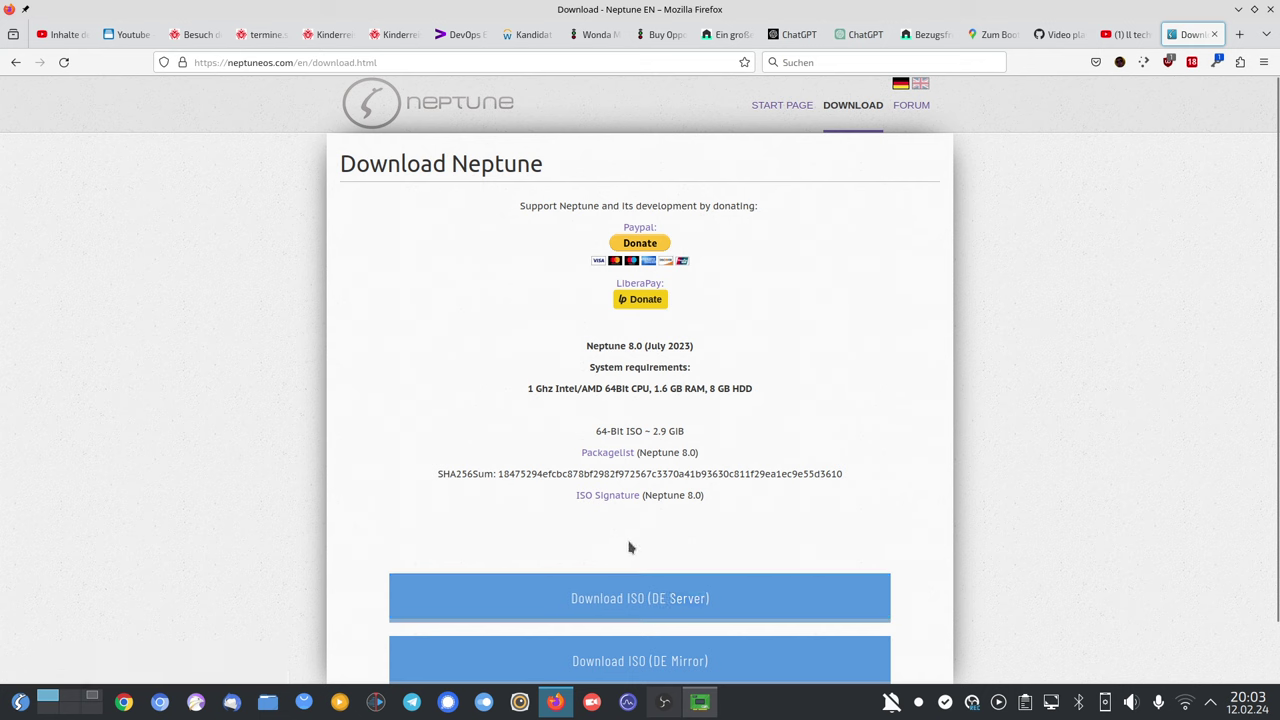
# Visit download.neptuneos.com/dev/ and go back to the Neptune download page.
pyautogui.click(349, 62)
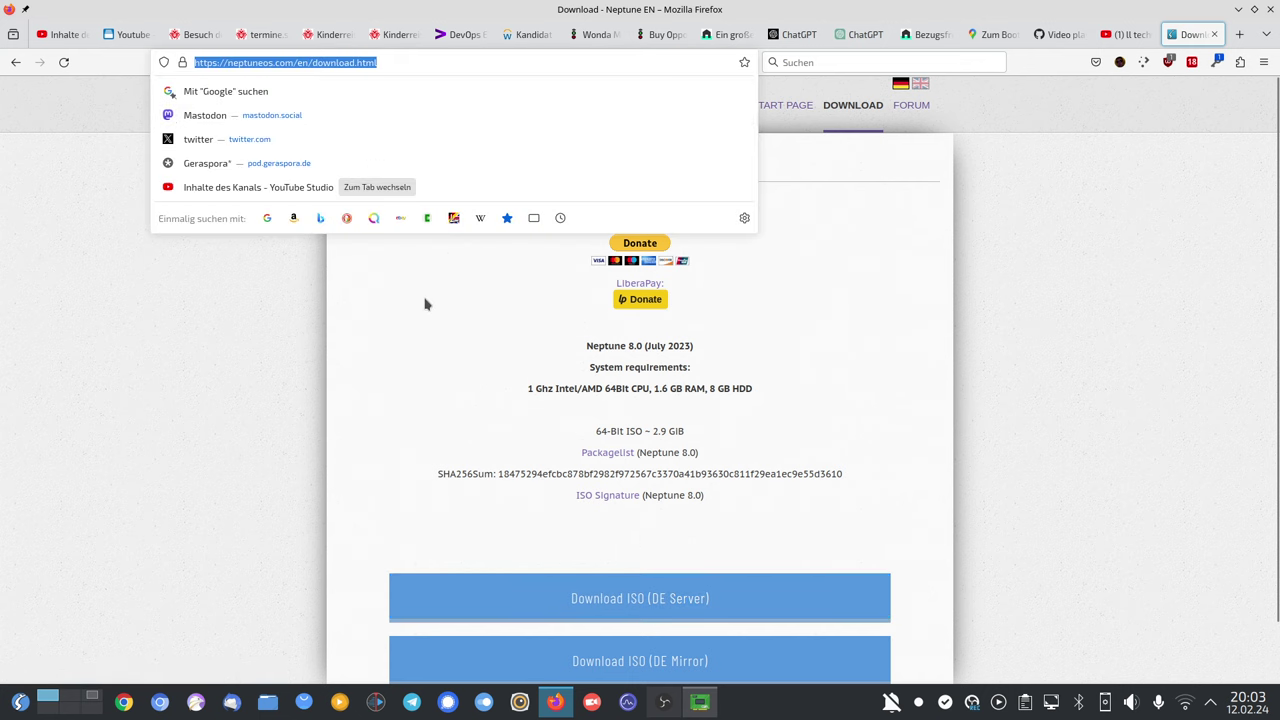
pyautogui.write('download.neptuneos.com/')
pyautogui.press('Right')
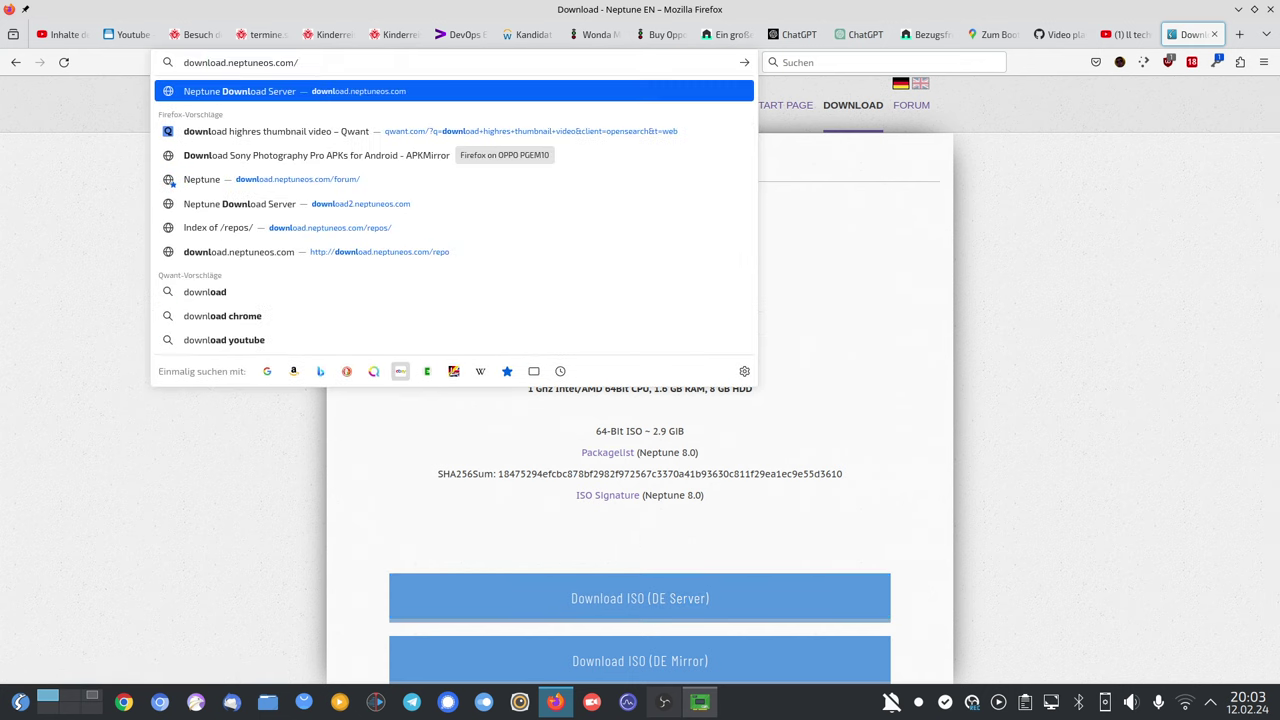
pyautogui.write('de')
pyautogui.press('Return')
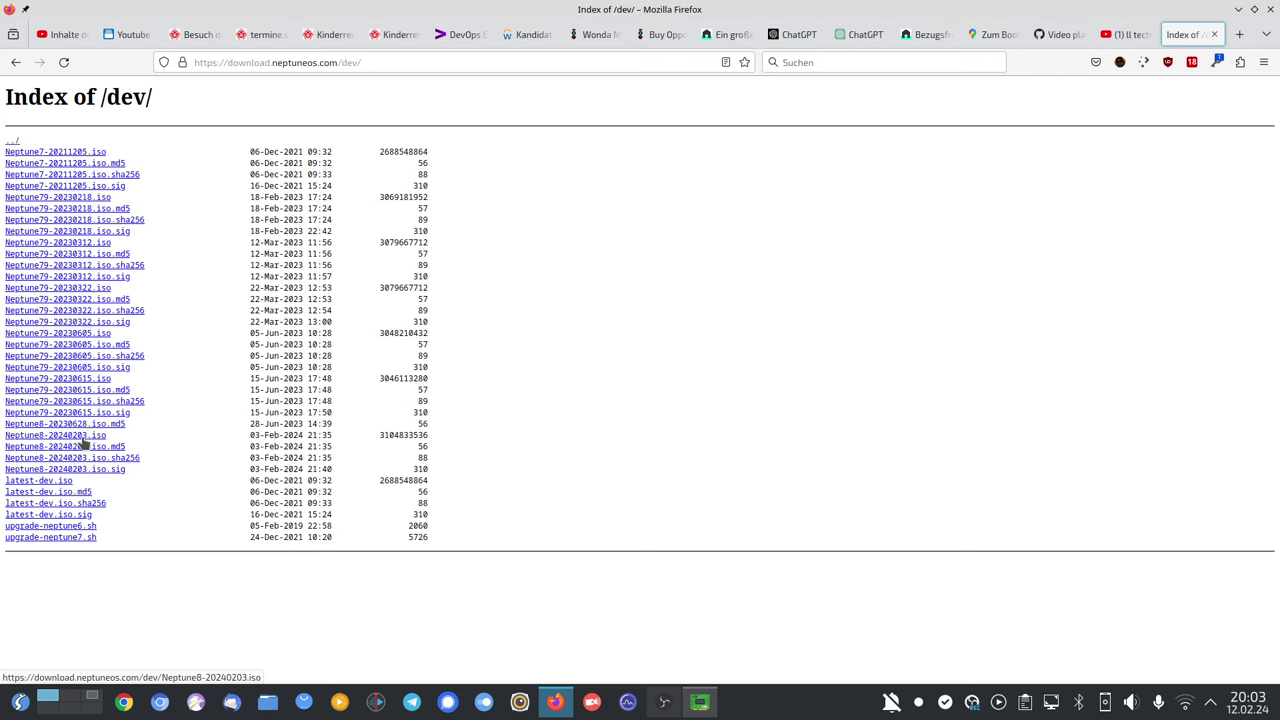
pyautogui.click(12, 62)
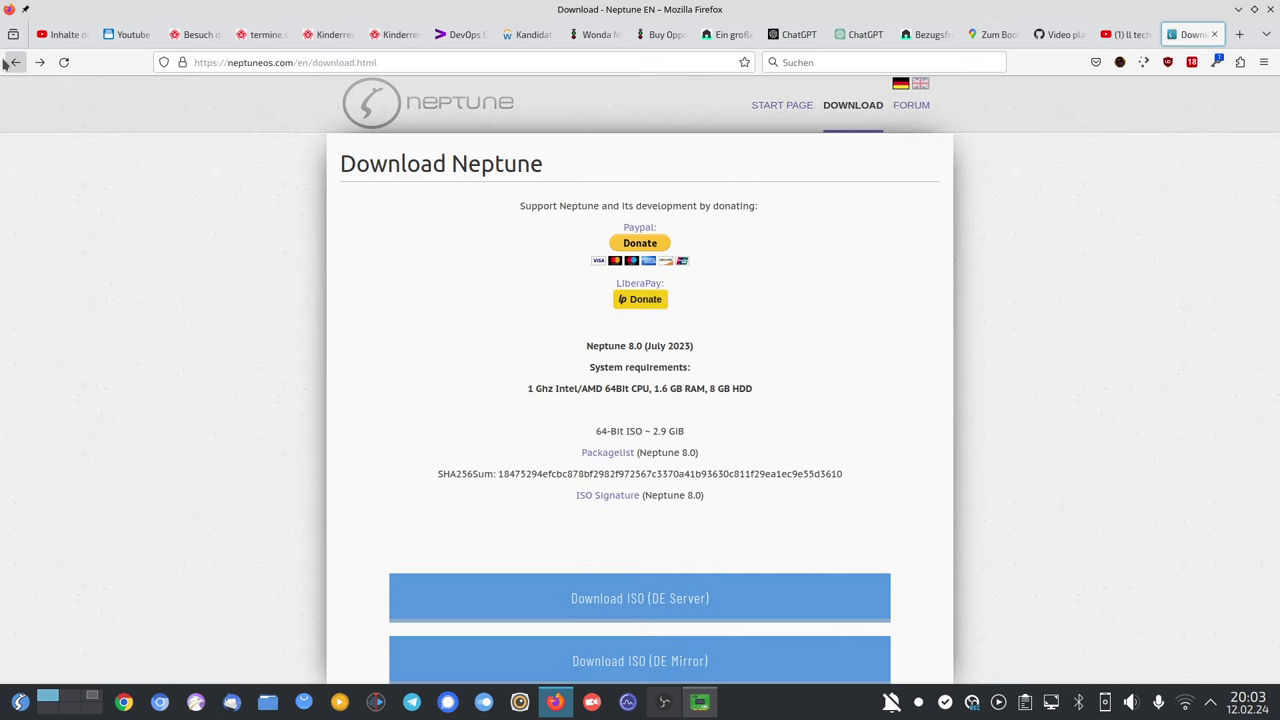
# View the Neptune screenshots gallery, then return to and scroll the Neptune home page.
pyautogui.click(455, 118)
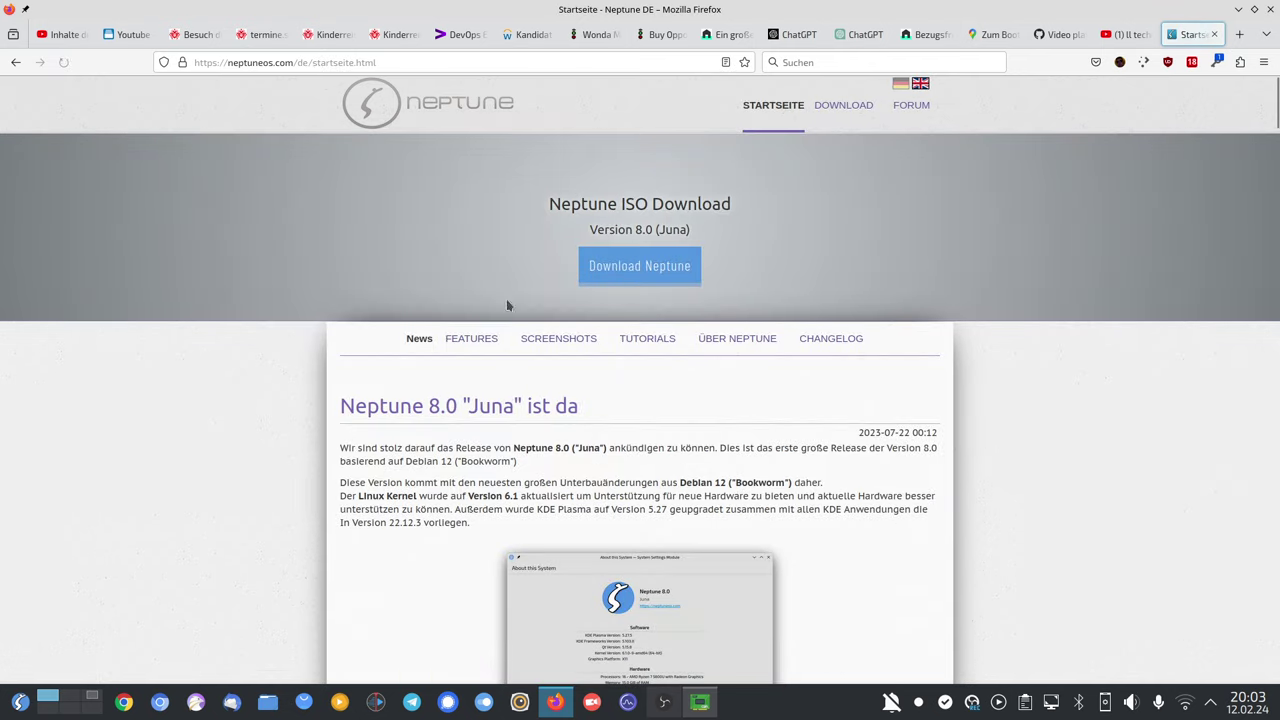
pyautogui.click(556, 339)
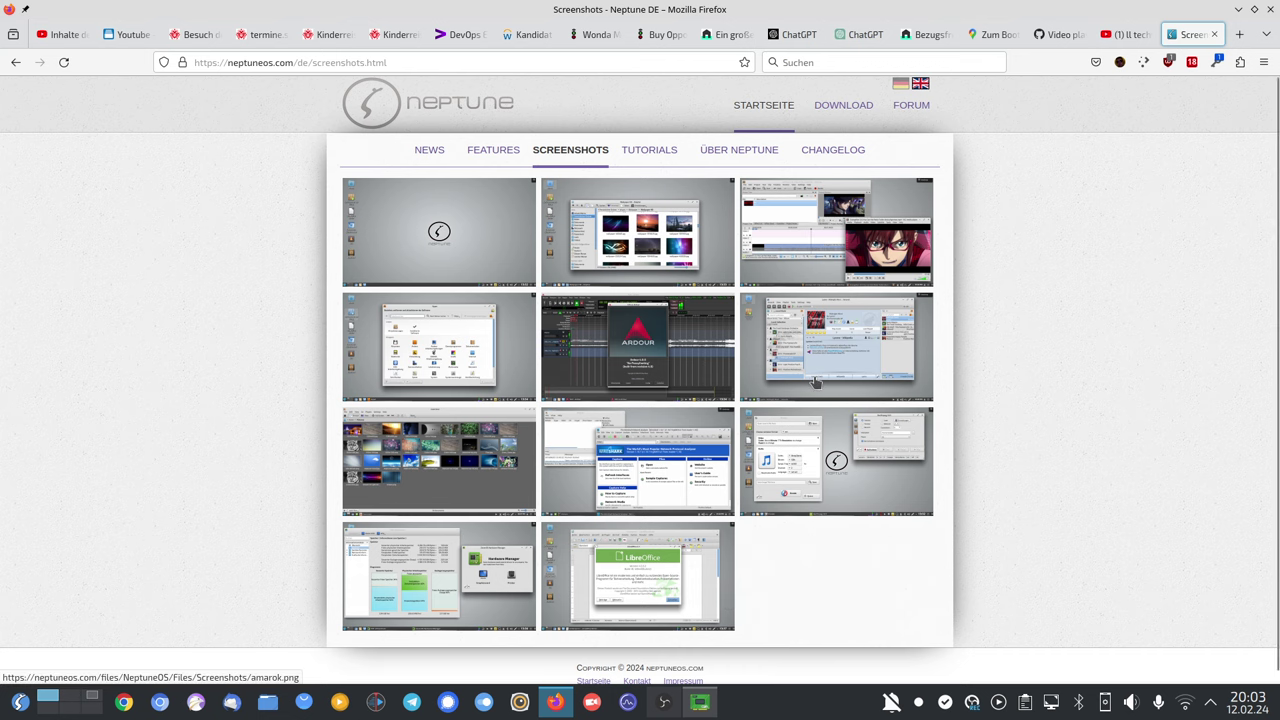
pyautogui.click(380, 114)
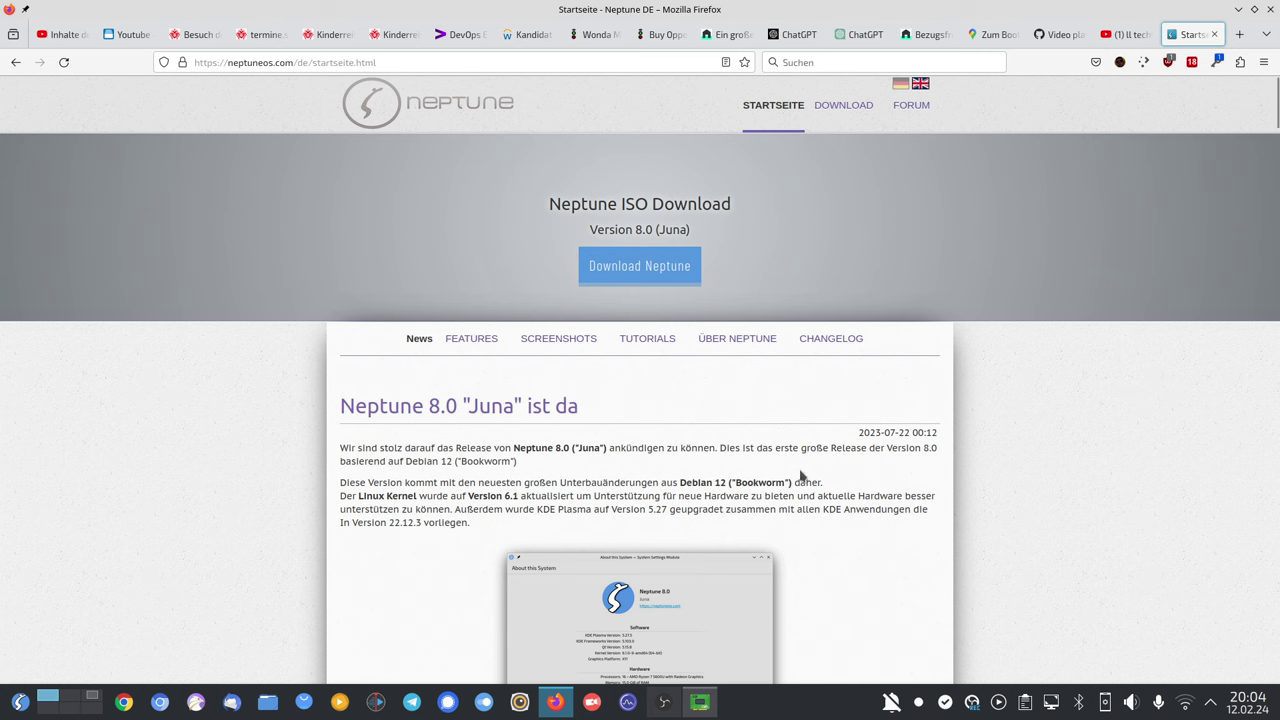
pyautogui.scroll(-5, 800, 476)
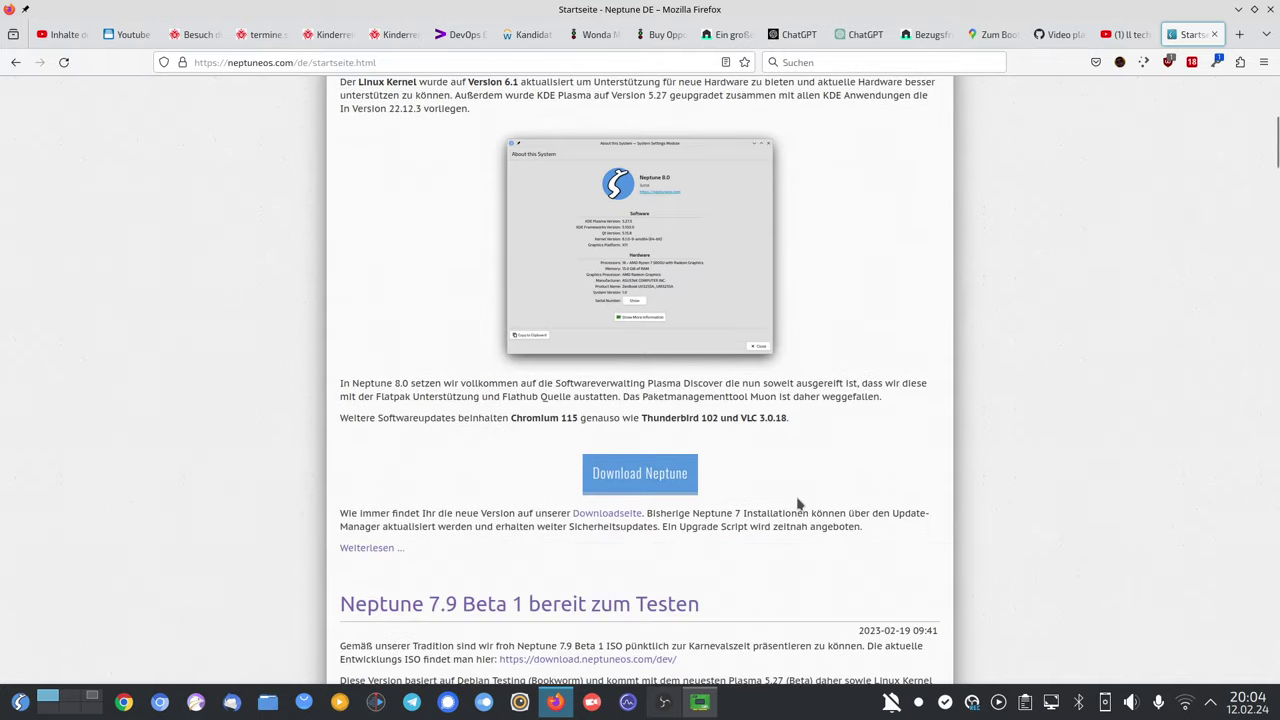
pyautogui.scroll(5, 806, 503)
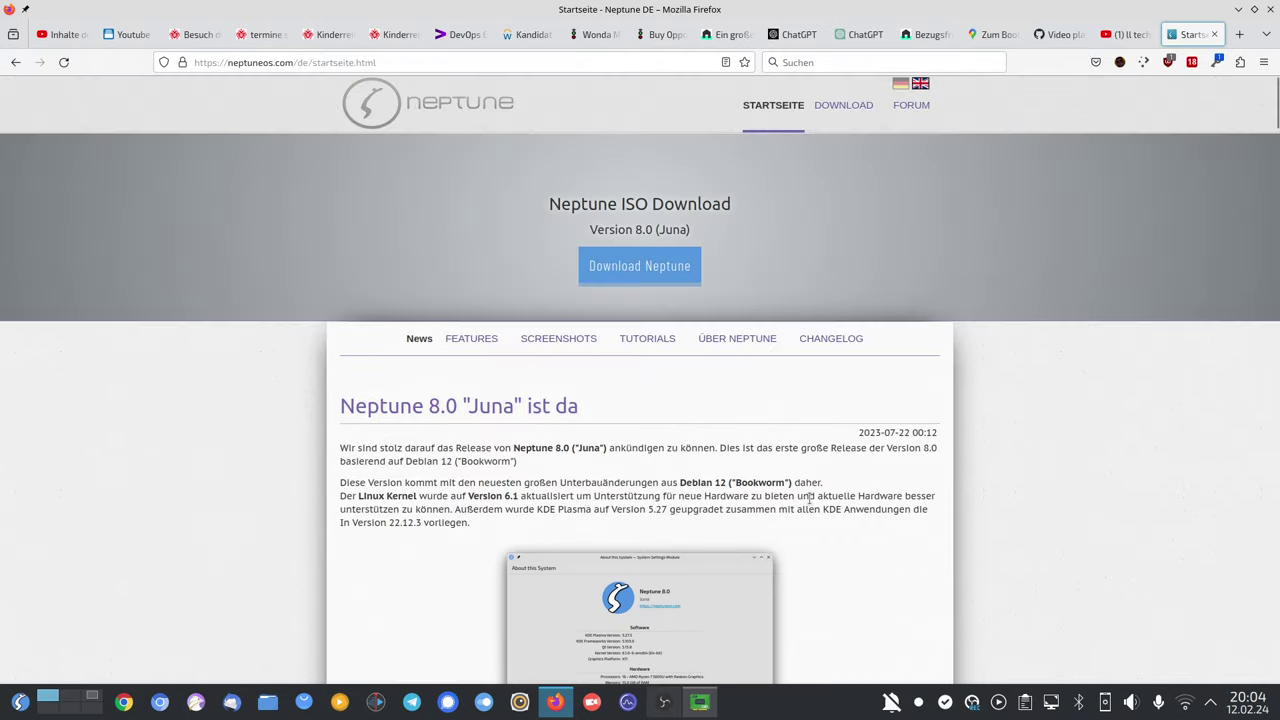
# From the desktop grid, switch to the third desktop holding the Infozentrum window.
pyautogui.moveTo(1, 1)
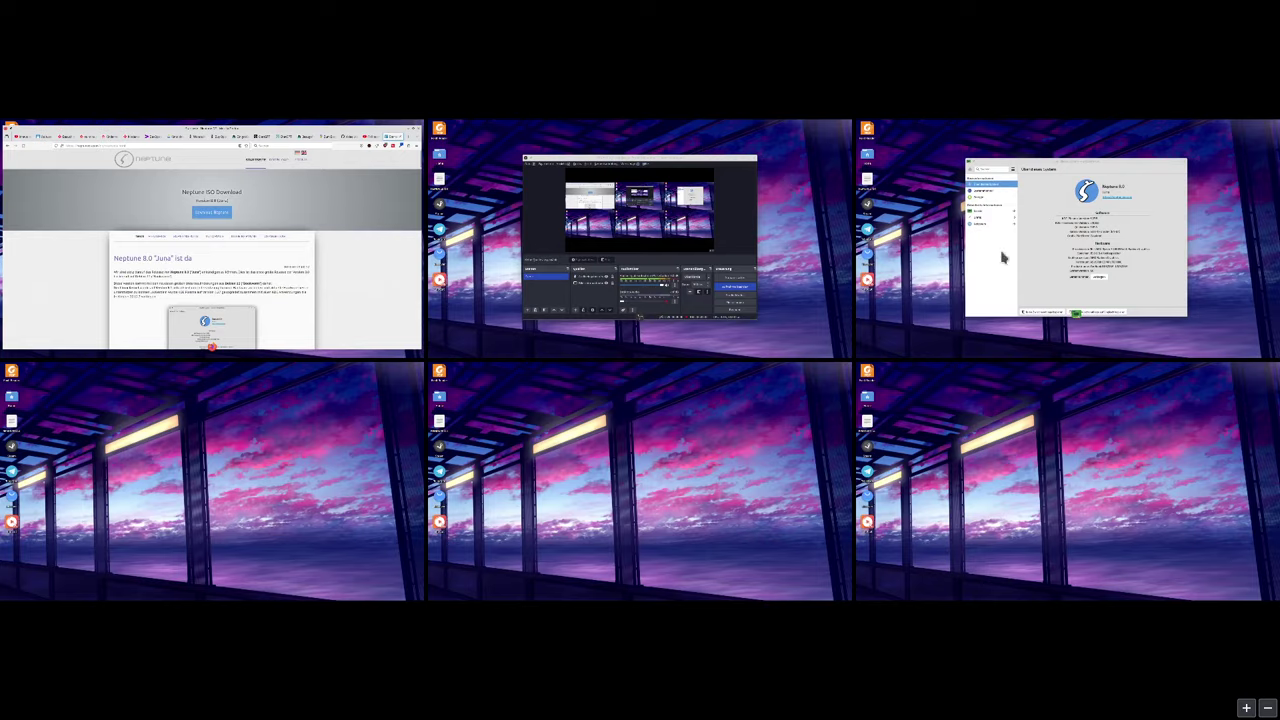
pyautogui.click(1003, 257)
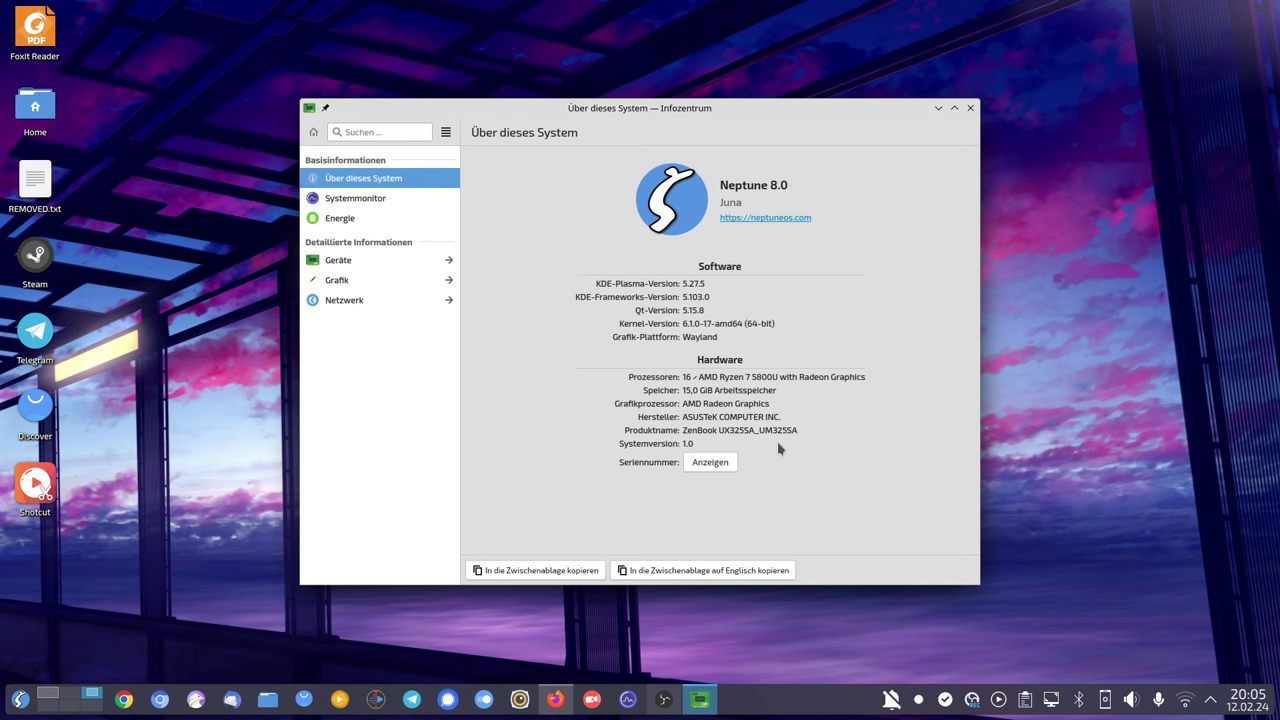
# Close the Infozentrum window to reveal the bare desktop.
pyautogui.click(970, 108)
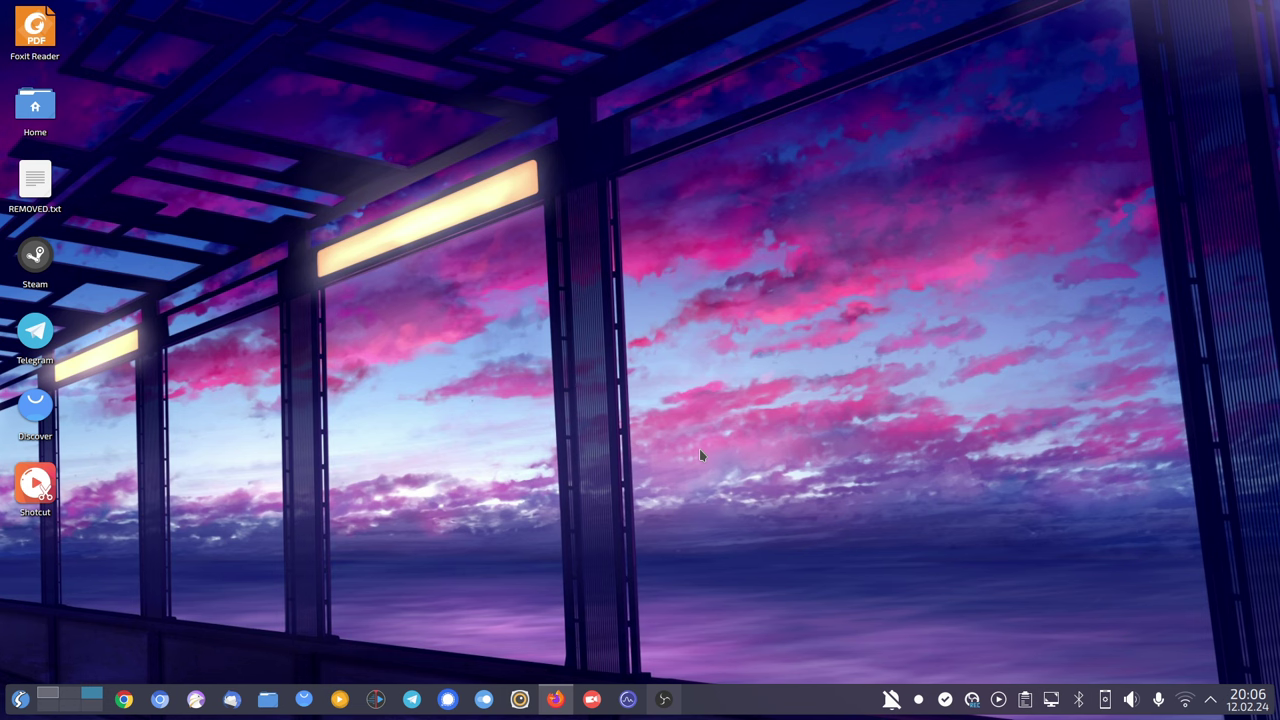
# Show the KDE Connect tray list with XperiaProI, XQ-DQ54 and Mate60Pro battery levels.
pyautogui.click(1104, 700)
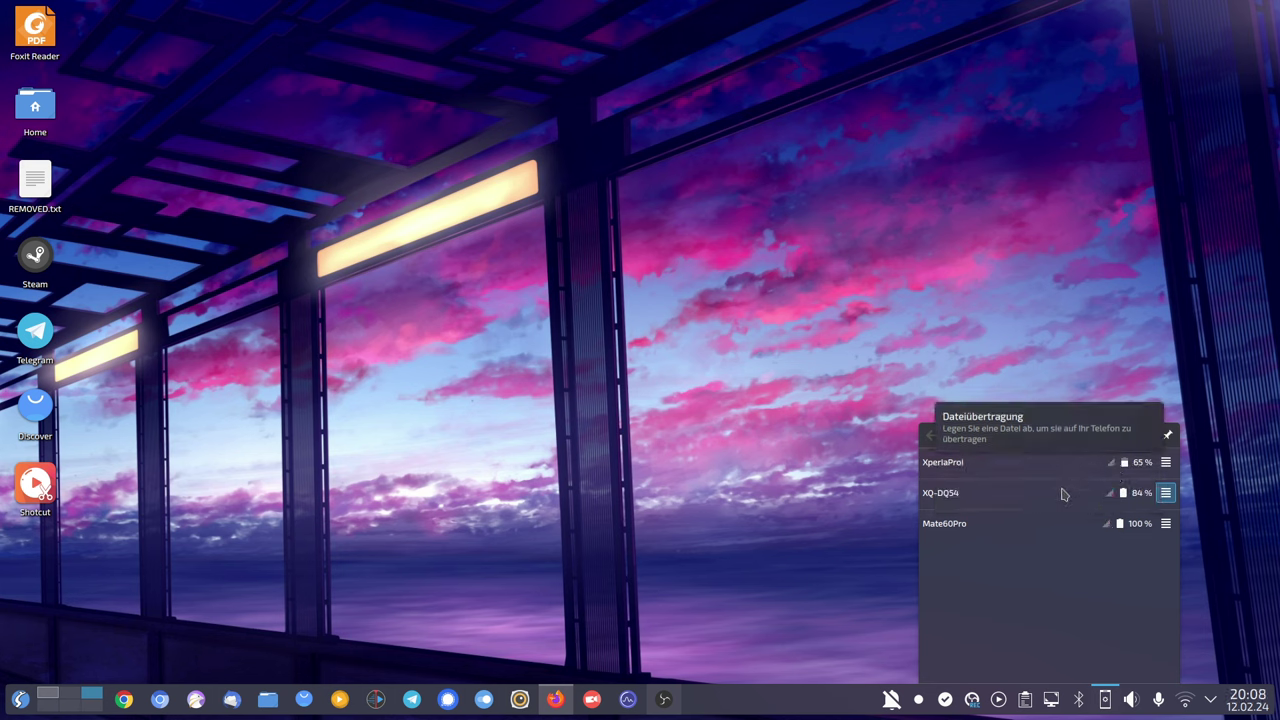
# Start and cancel a file send to XperiaProI, then show Mate60Pro's KDE Connect actions.
pyautogui.click(1166, 462)
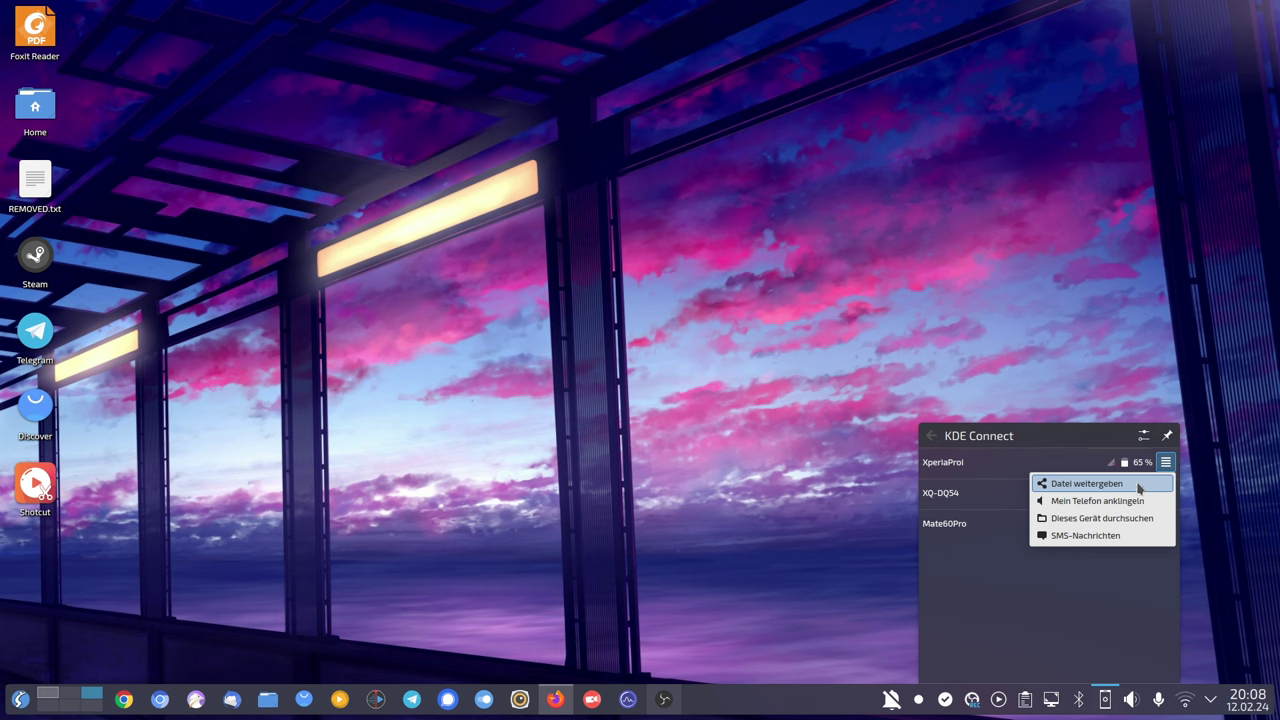
pyautogui.click(1138, 486)
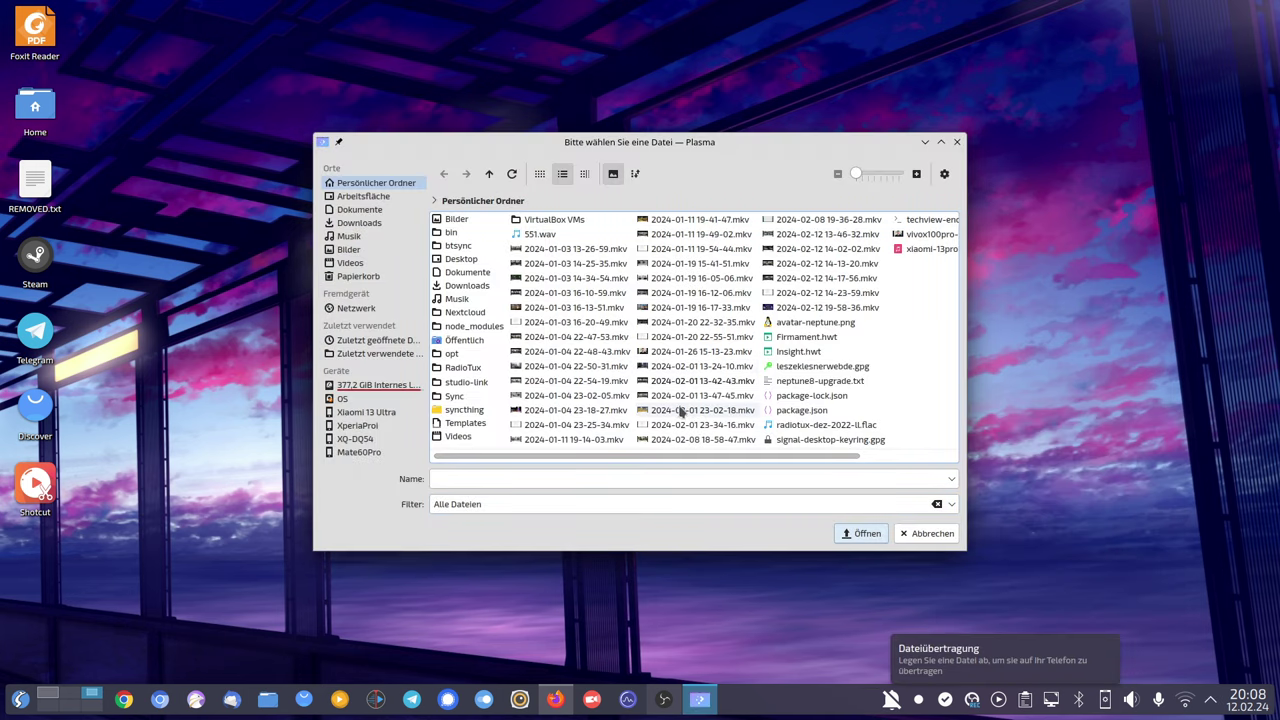
pyautogui.click(921, 533)
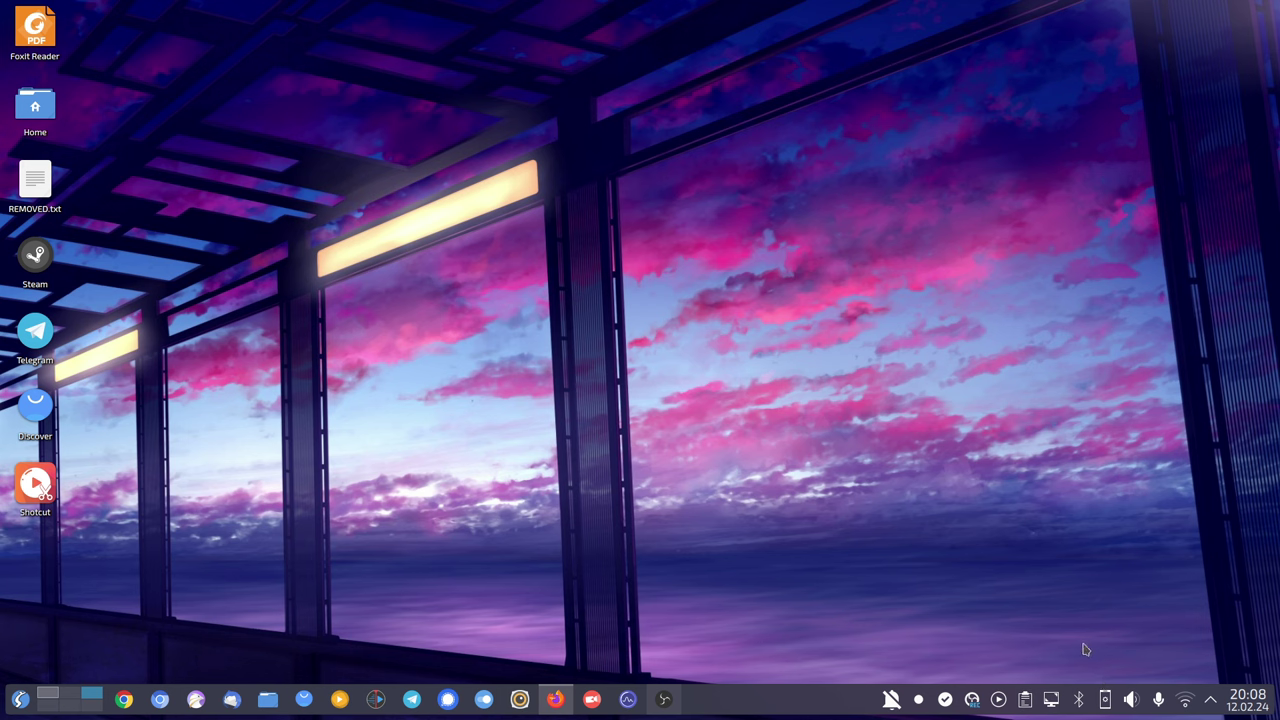
pyautogui.click(1105, 699)
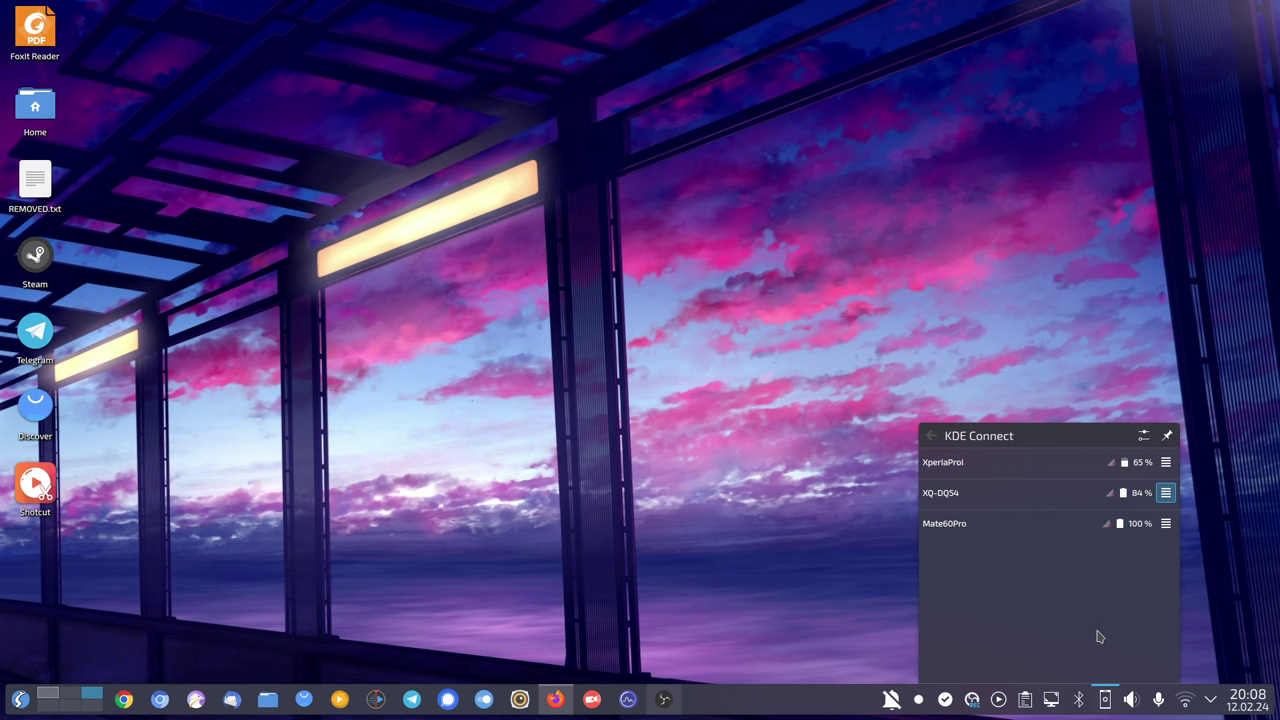
pyautogui.click(1165, 524)
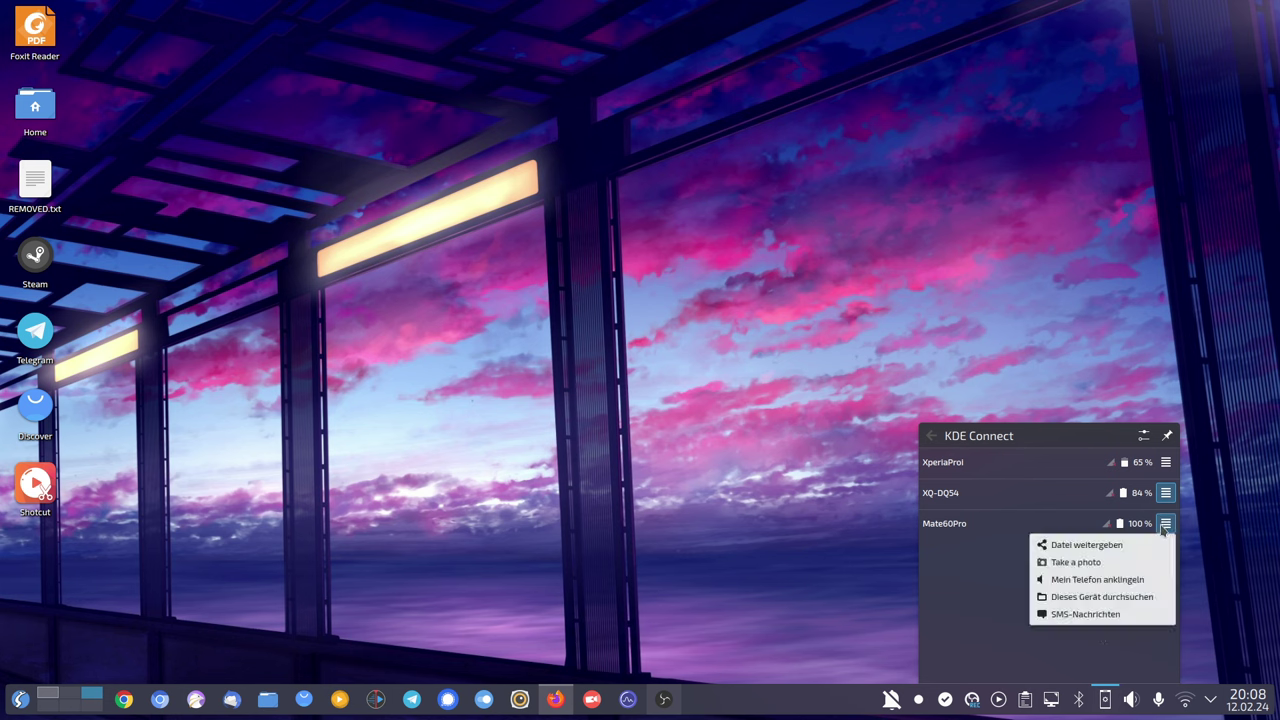
# Browse the Mate60Pro phone's files in Dolphin with Dieses Gerät durchsuchen.
pyautogui.click(1136, 600)
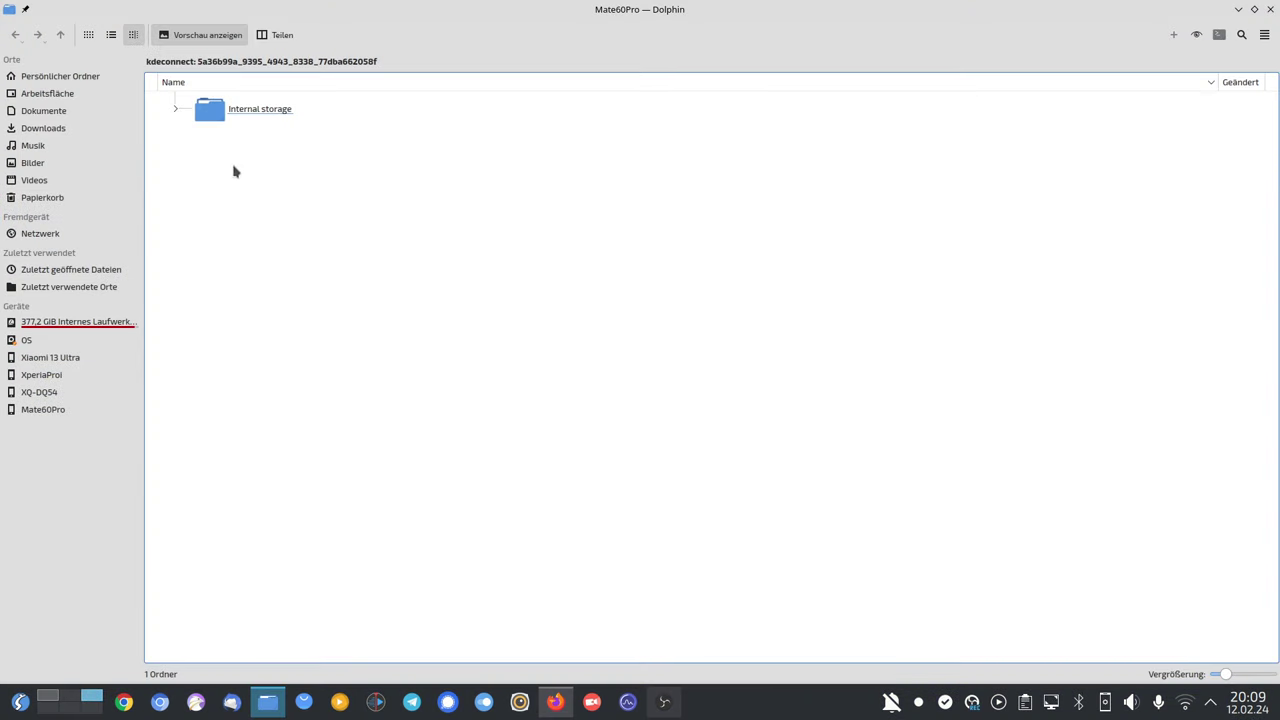
# Expand Internal storage, Movies and KineMaster, then select the Mate 60 Pro vs iPhone video.
pyautogui.click(175, 115)
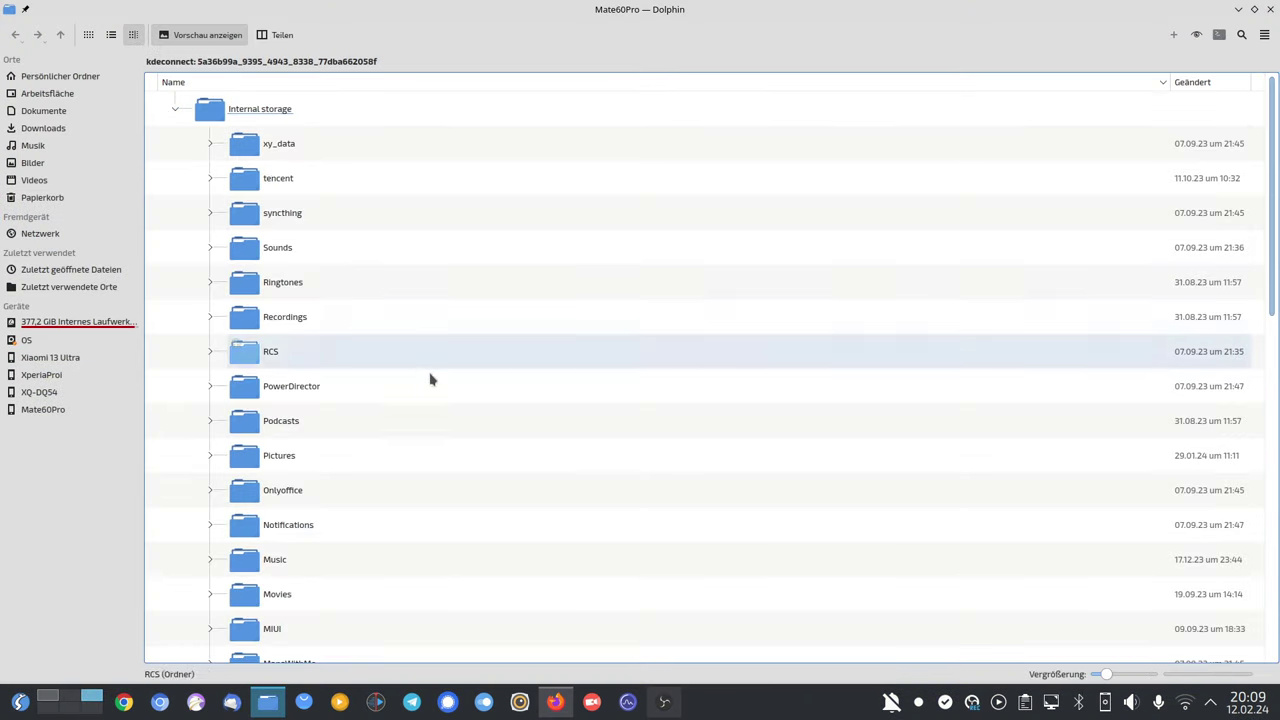
pyautogui.scroll(-4, 435, 383)
pyautogui.scroll(2, 437, 385)
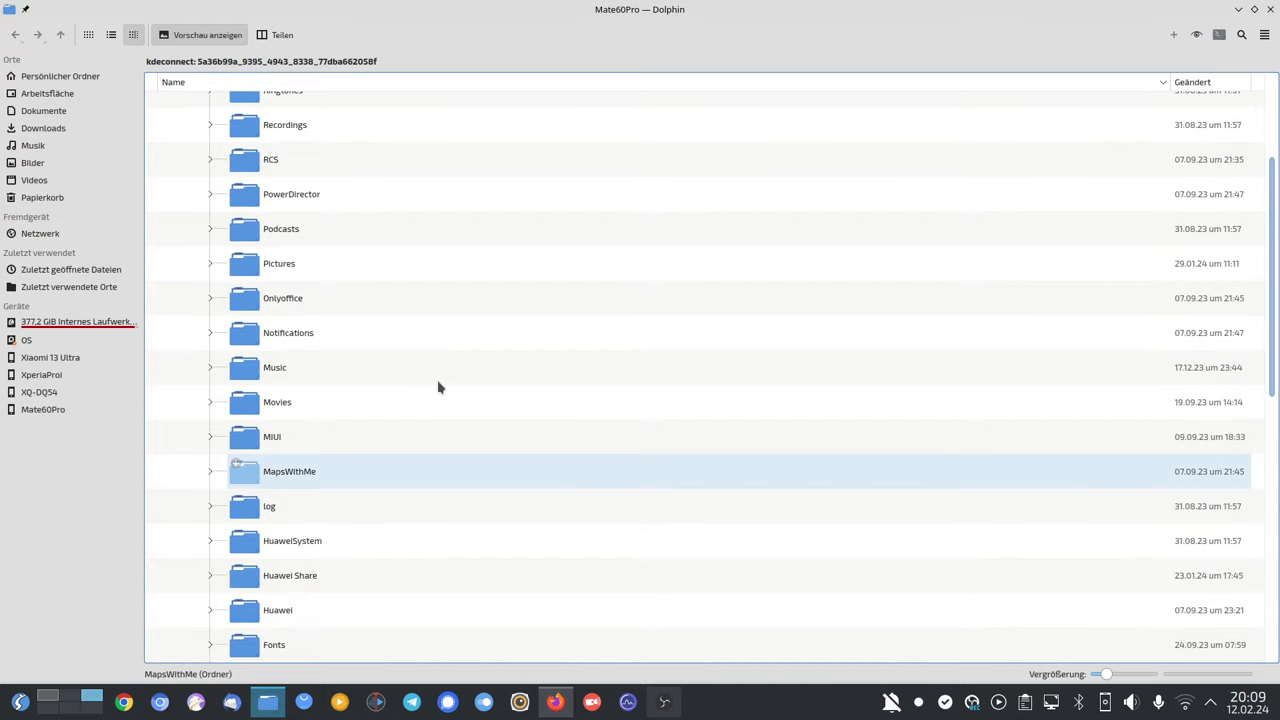
pyautogui.click(207, 404)
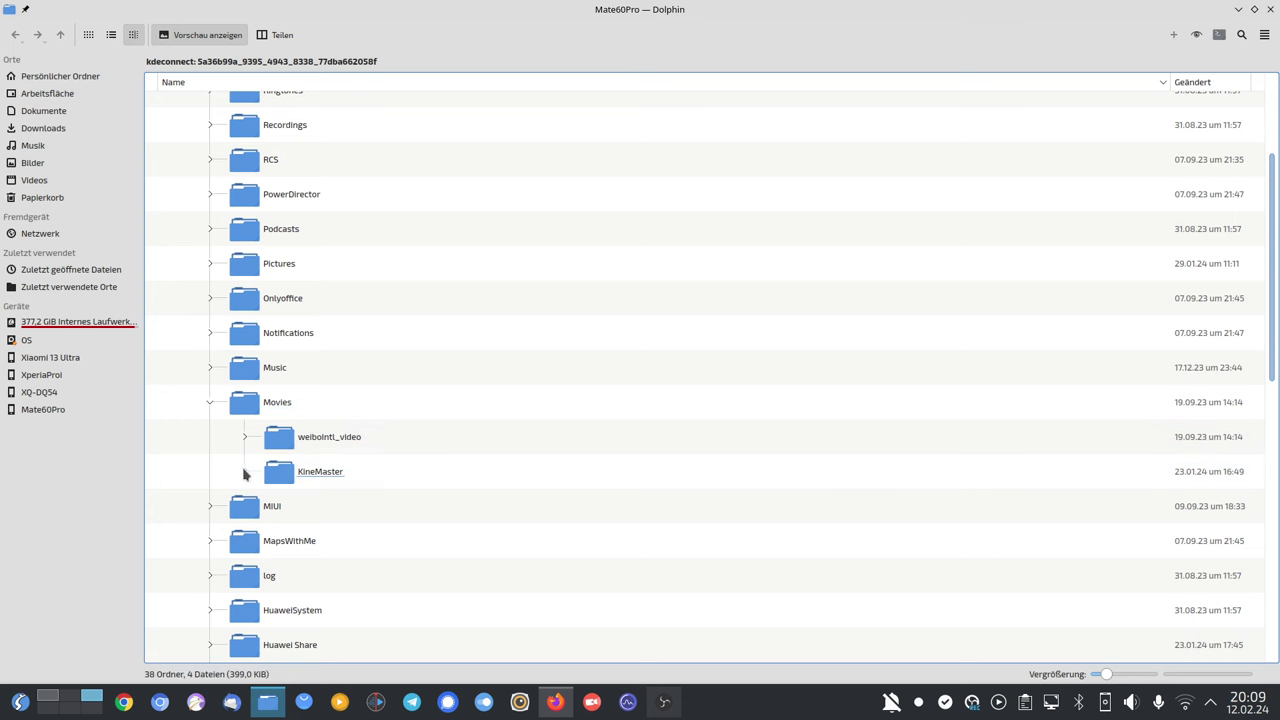
pyautogui.click(244, 474)
pyautogui.scroll(-2, 408, 505)
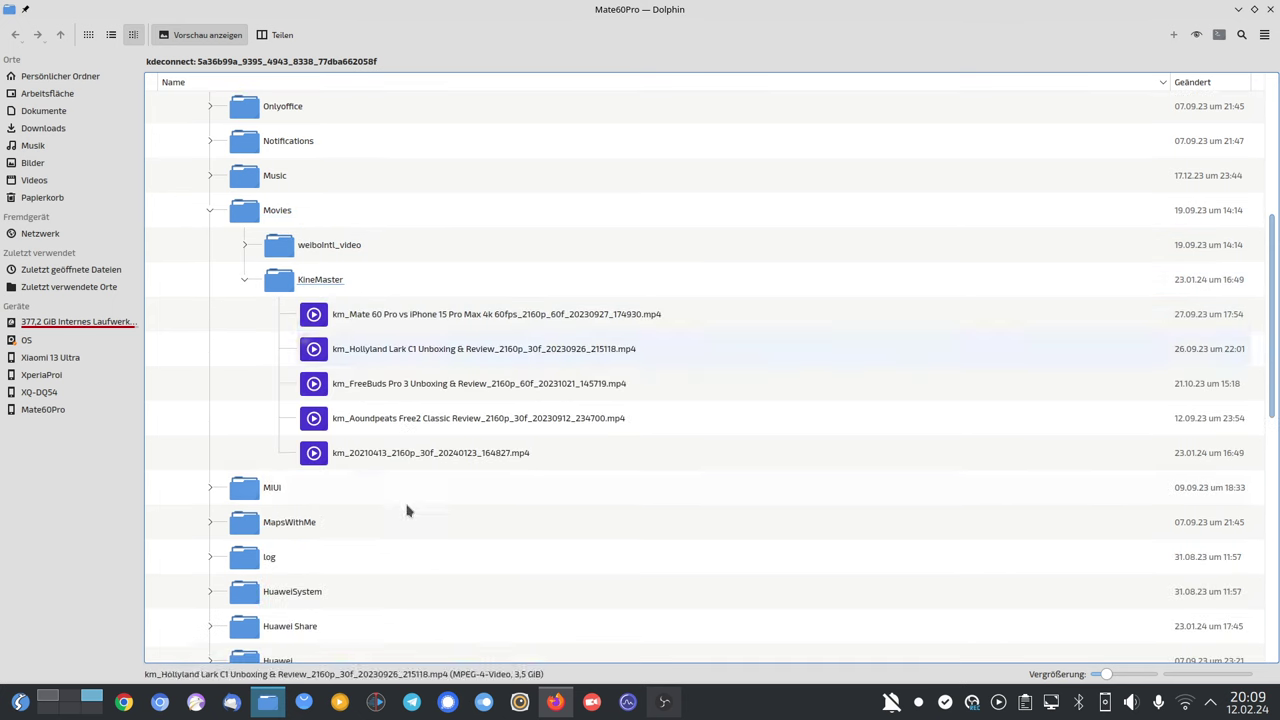
pyautogui.click(600, 328)
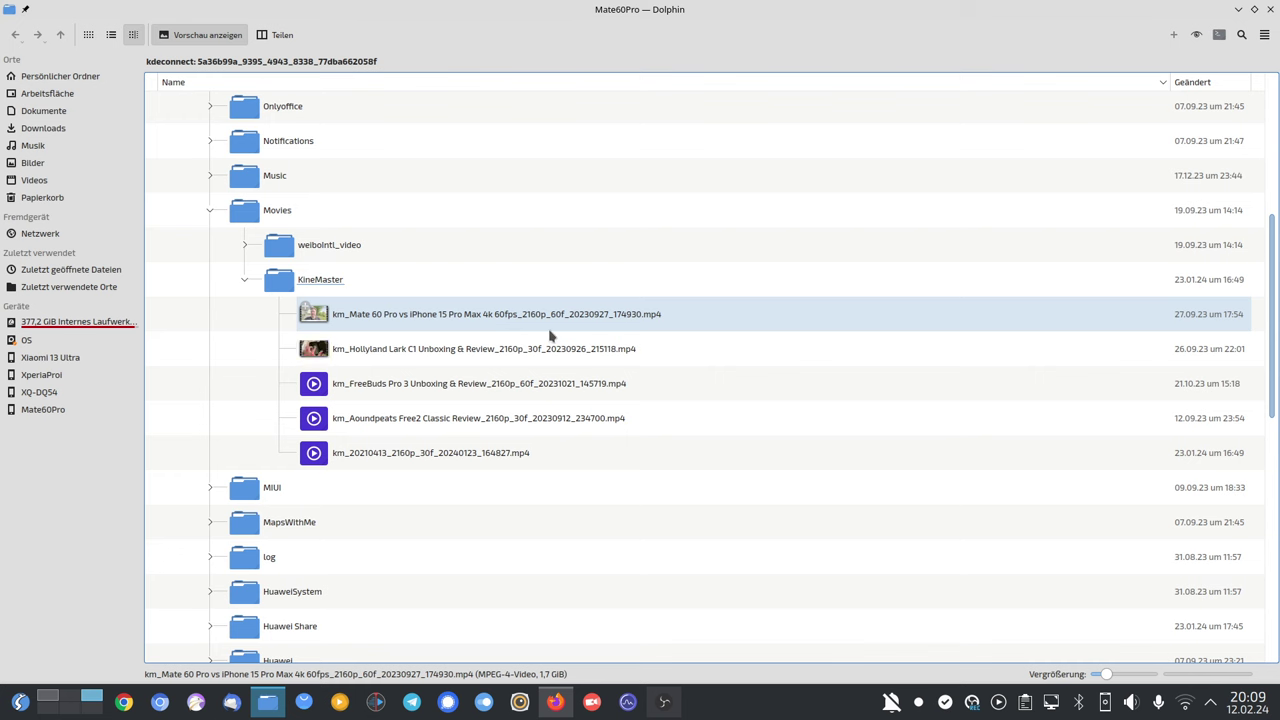
# Deselect the video, collapse KineMaster and minimize the Dolphin window.
pyautogui.click(251, 283)
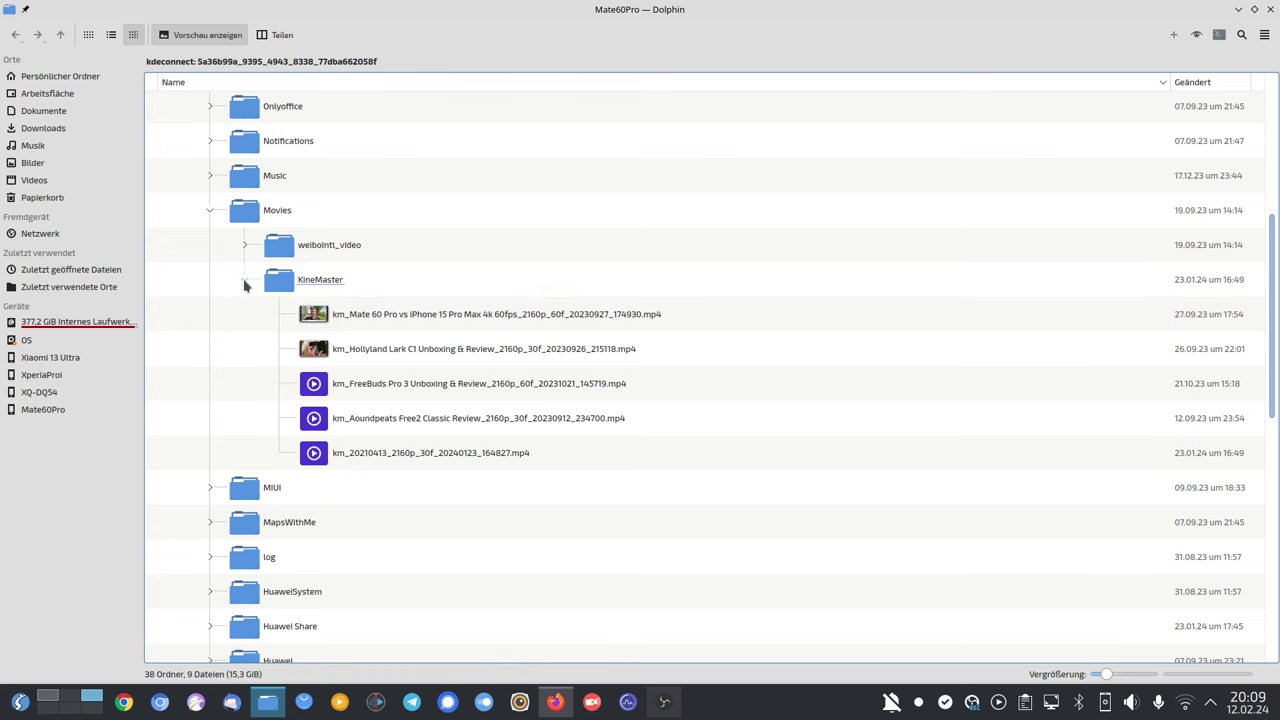
pyautogui.click(245, 286)
pyautogui.click(1238, 9)
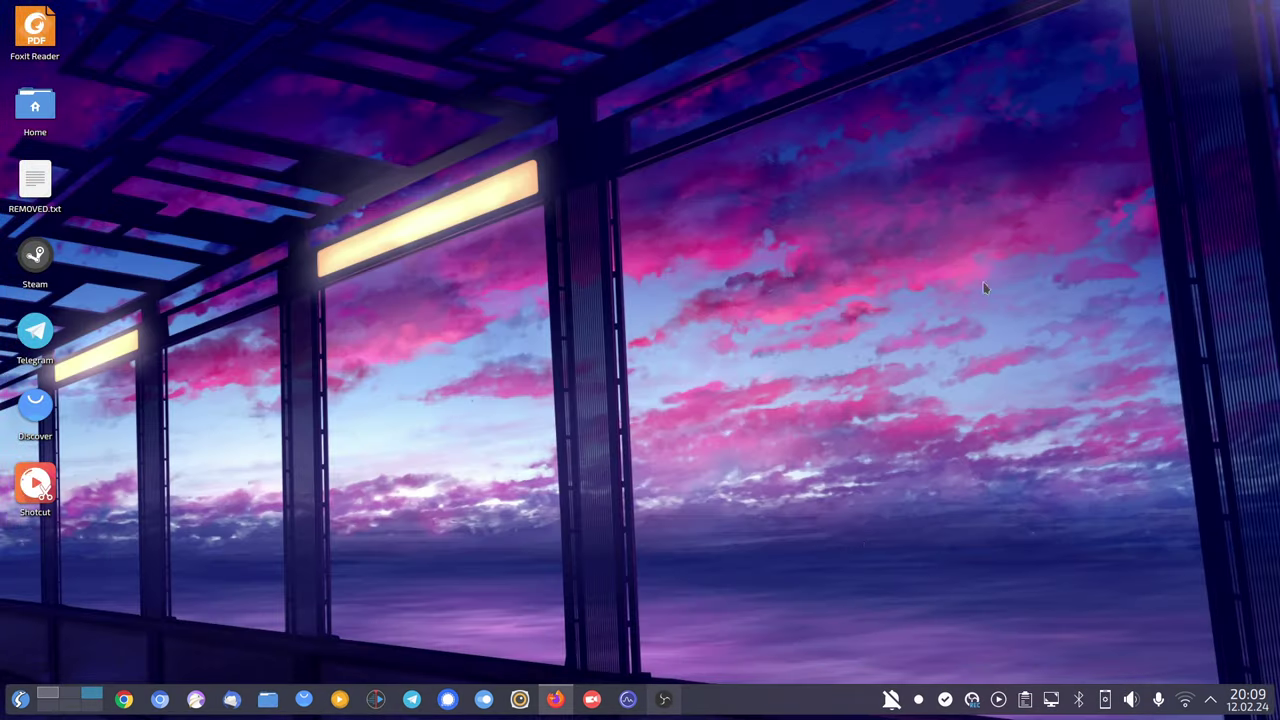
# Open SMS-Nachrichten for the Mate60Pro phone from the KDE Connect tray popup.
pyautogui.click(1106, 700)
pyautogui.click(1166, 523)
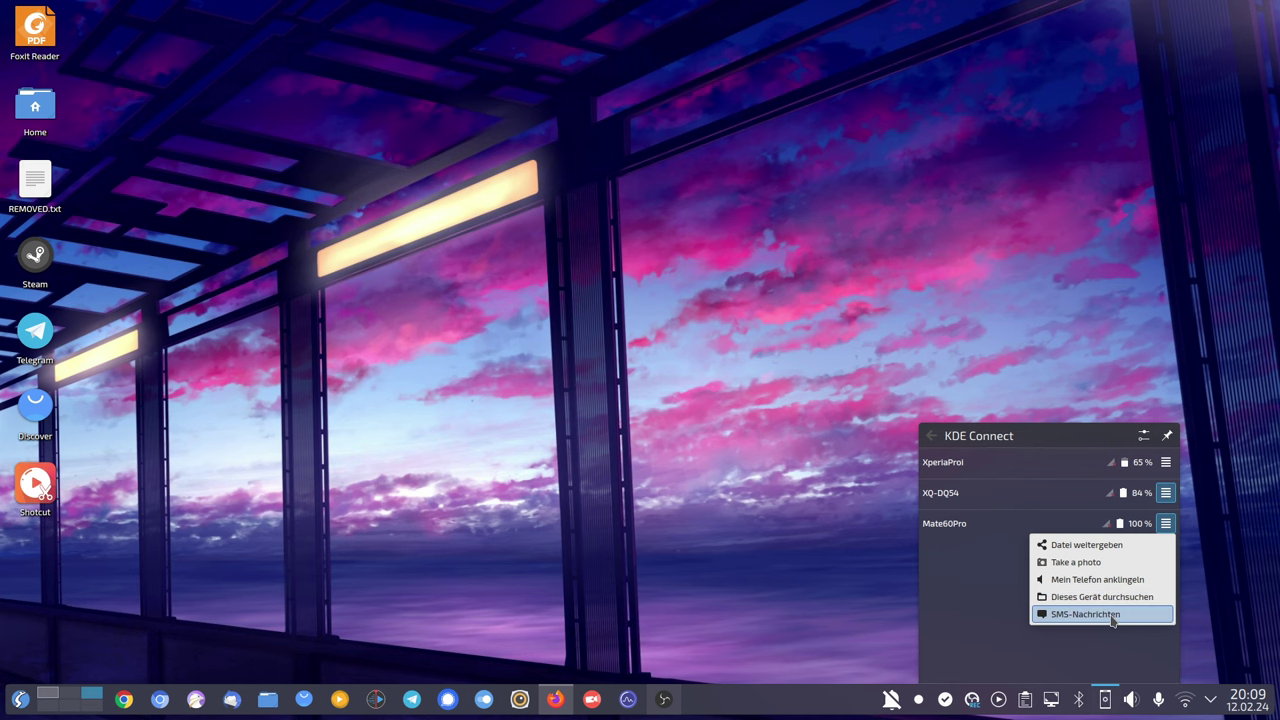
pyautogui.click(1112, 617)
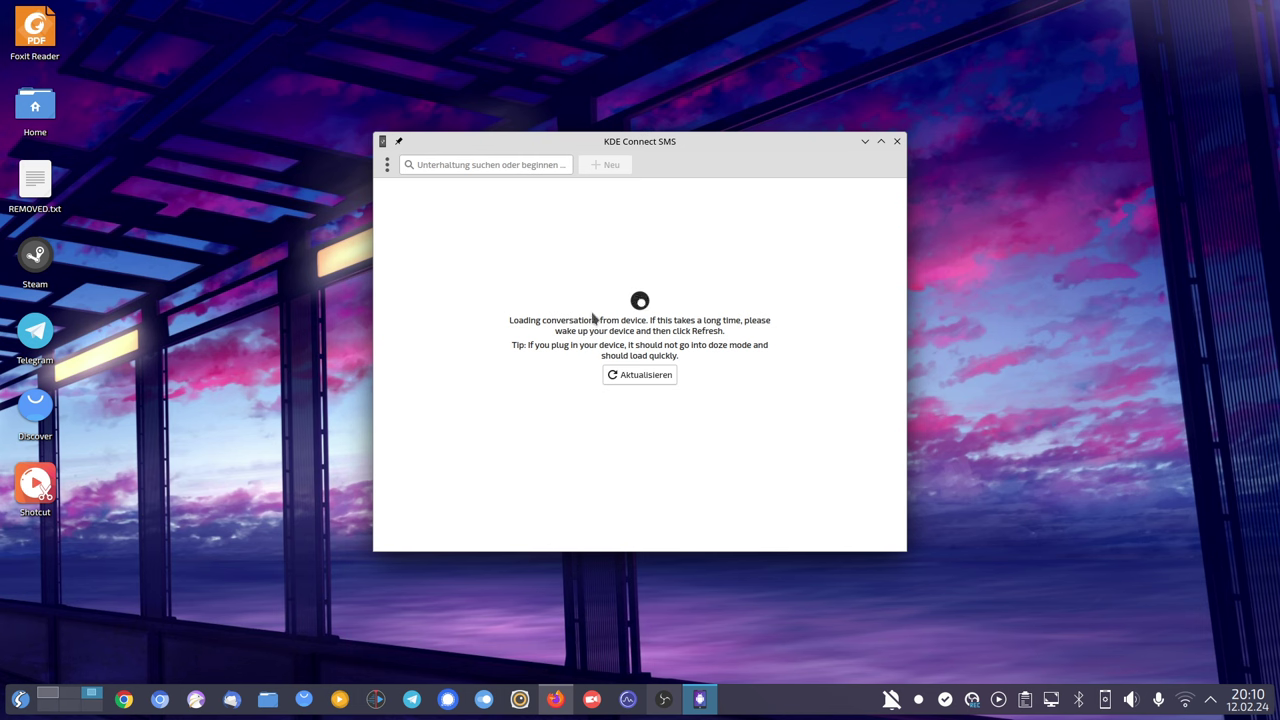
# Check the Geräte list in the SMS window's menu without changing phone, then close the window.
pyautogui.click(383, 166)
pyautogui.click(383, 166)
pyautogui.click(383, 166)
pyautogui.moveTo(440, 188)
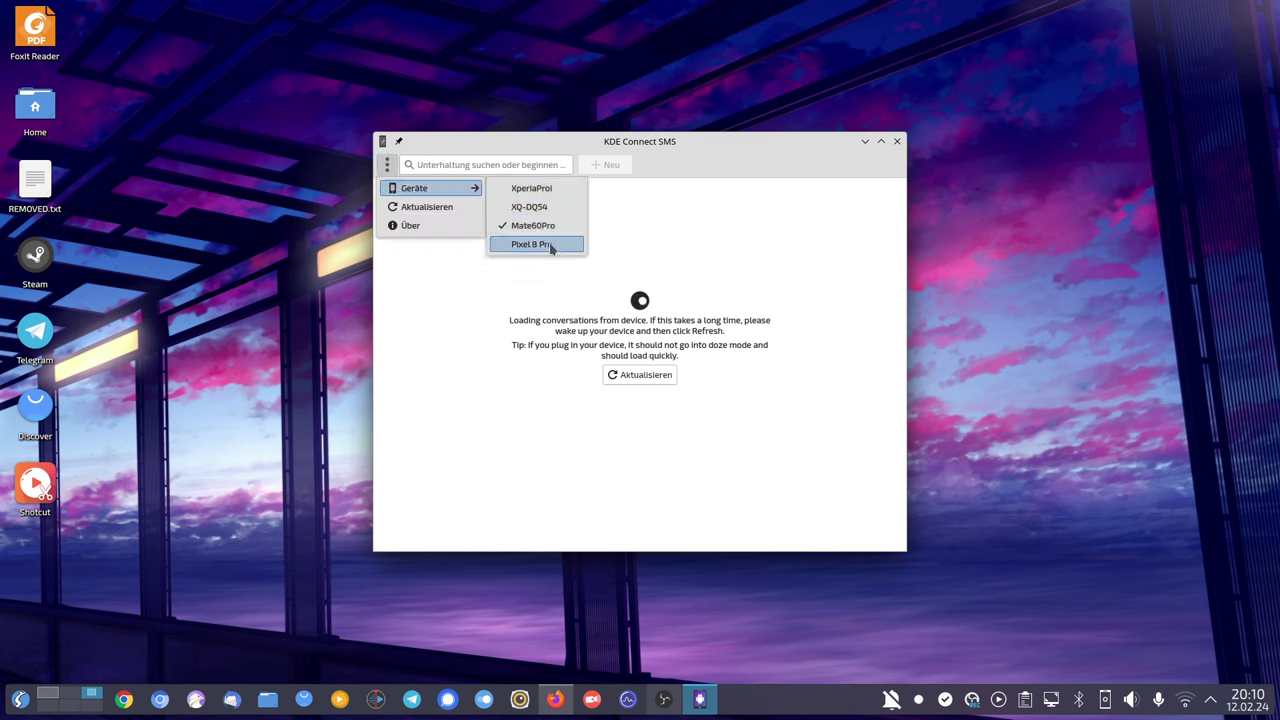
pyautogui.click(387, 166)
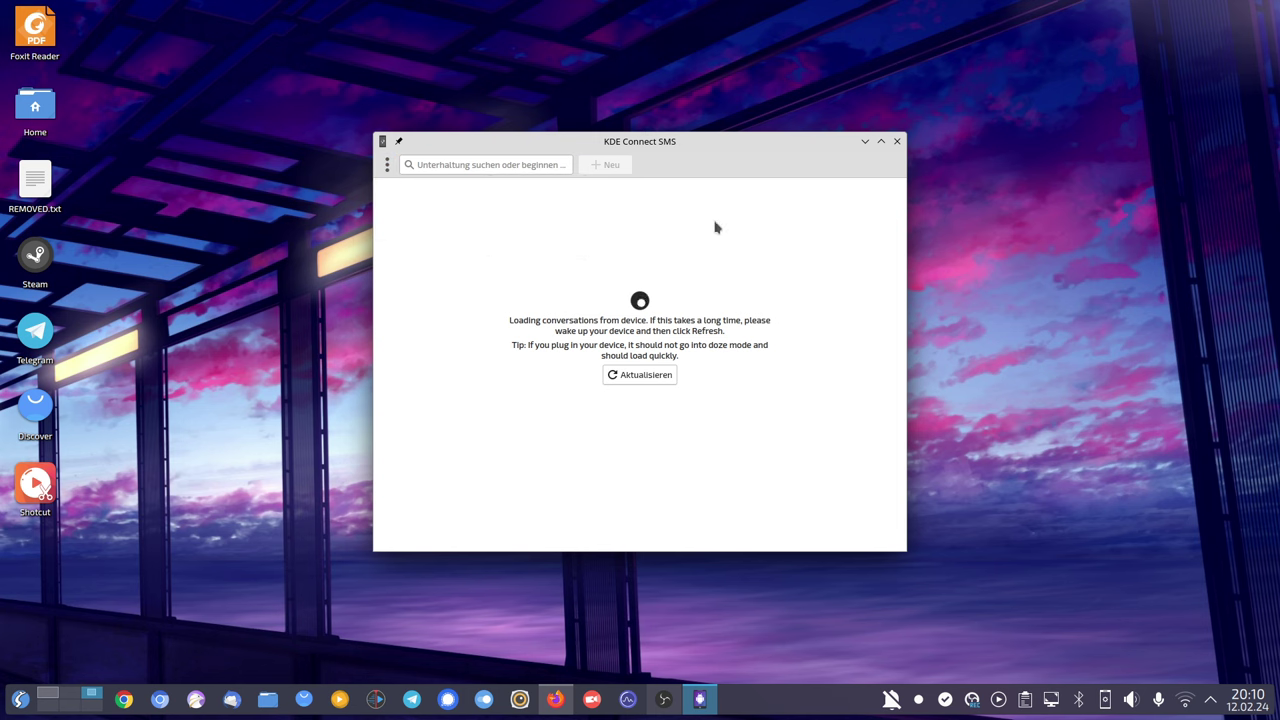
pyautogui.click(897, 141)
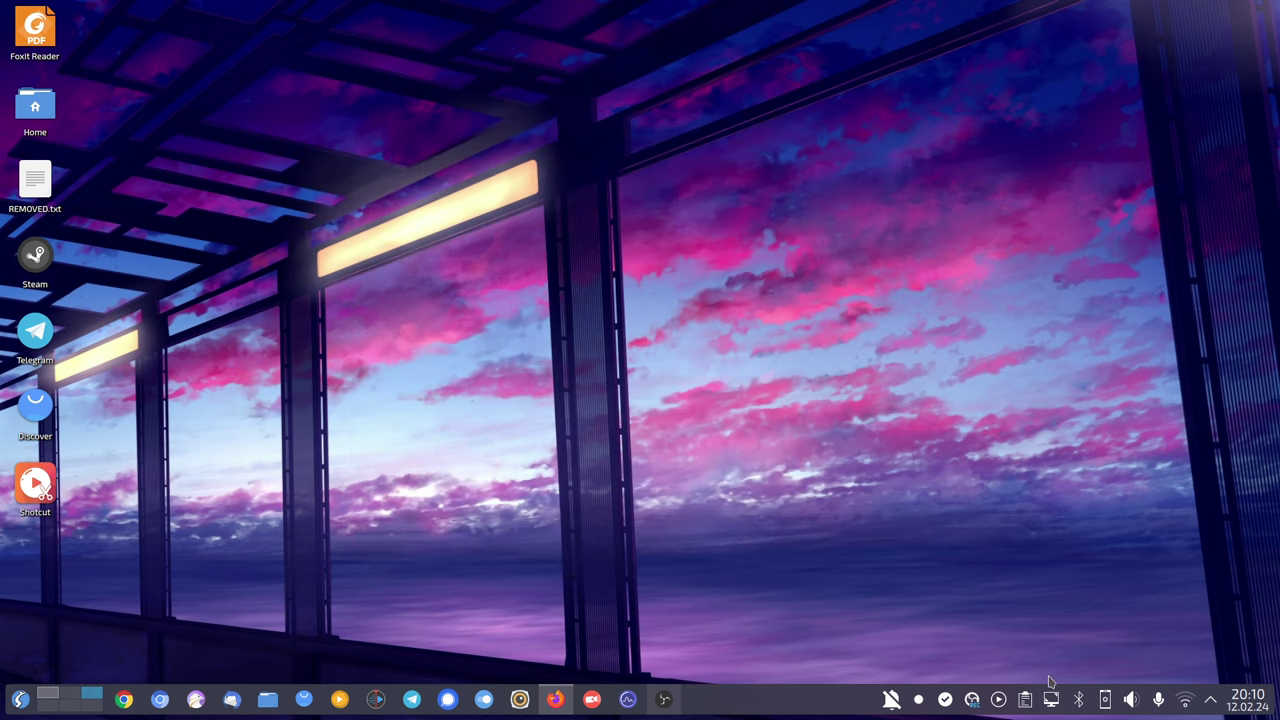
# Inspect the actions of Pixel 8 Pro, Mate60Pro, XQ-DQ54 and XperiaProI, then reopen the device list.
pyautogui.click(1105, 699)
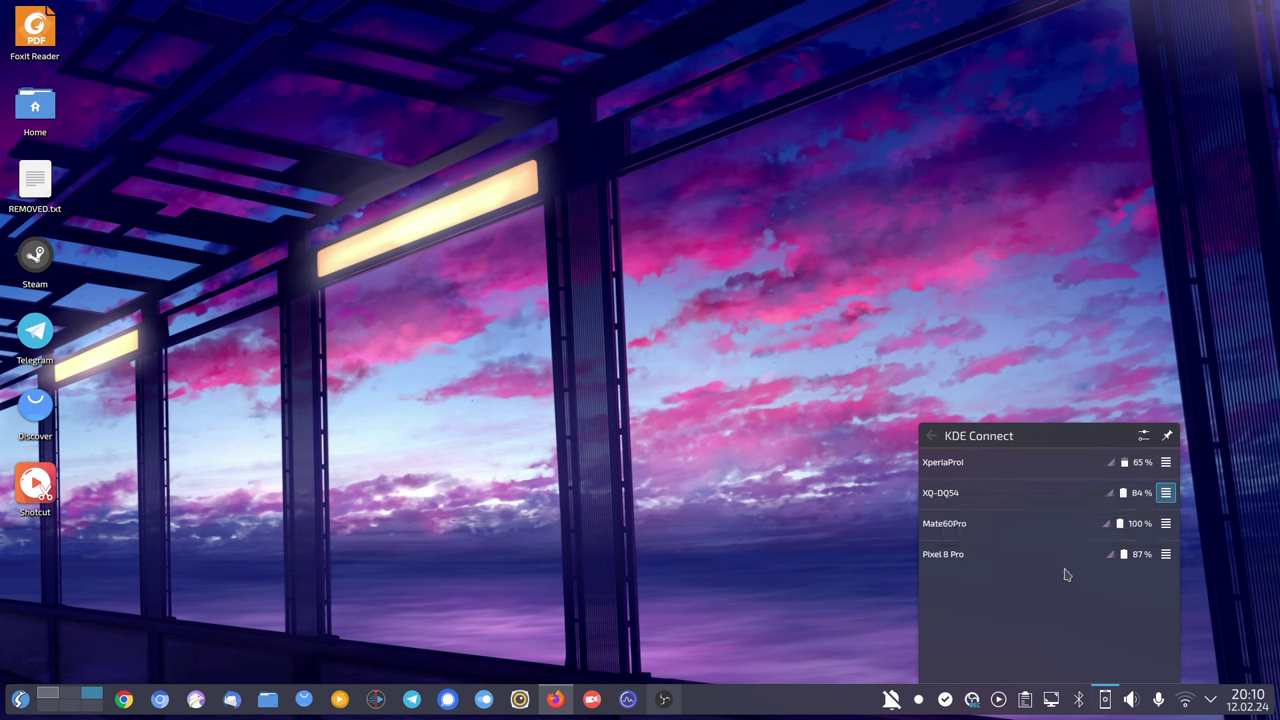
pyautogui.click(1166, 555)
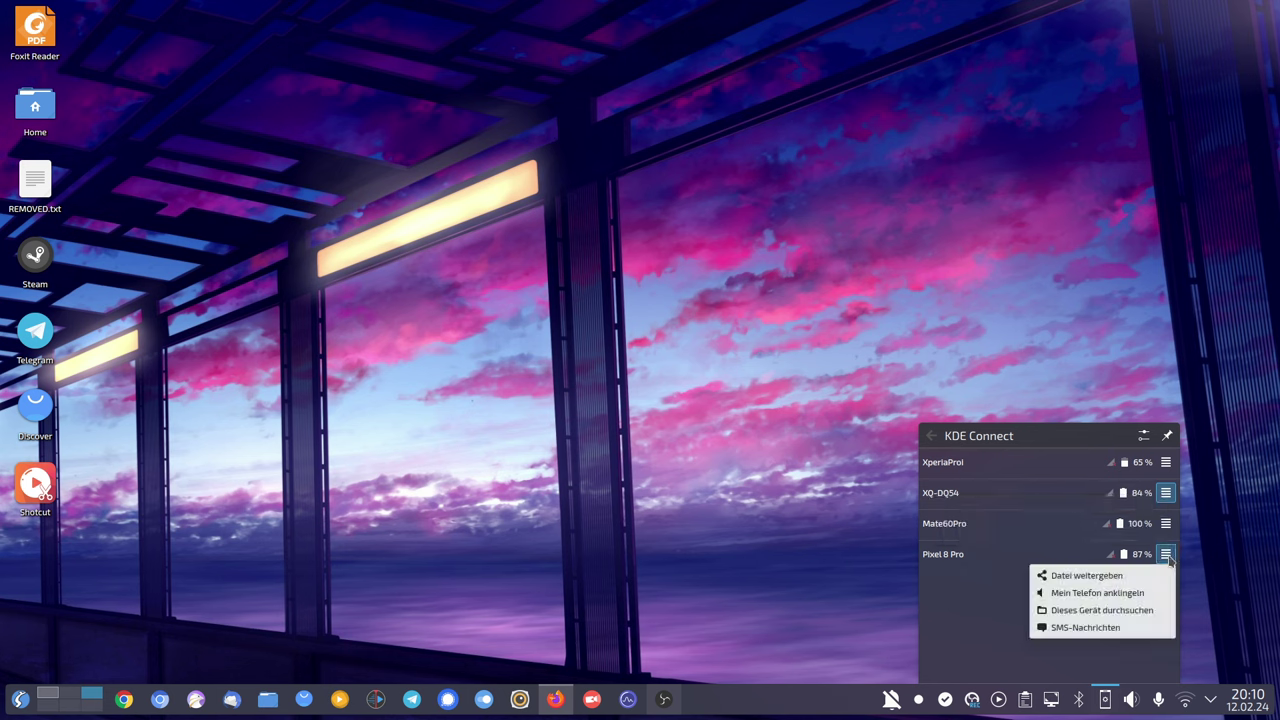
pyautogui.click(1166, 555)
pyautogui.click(1166, 524)
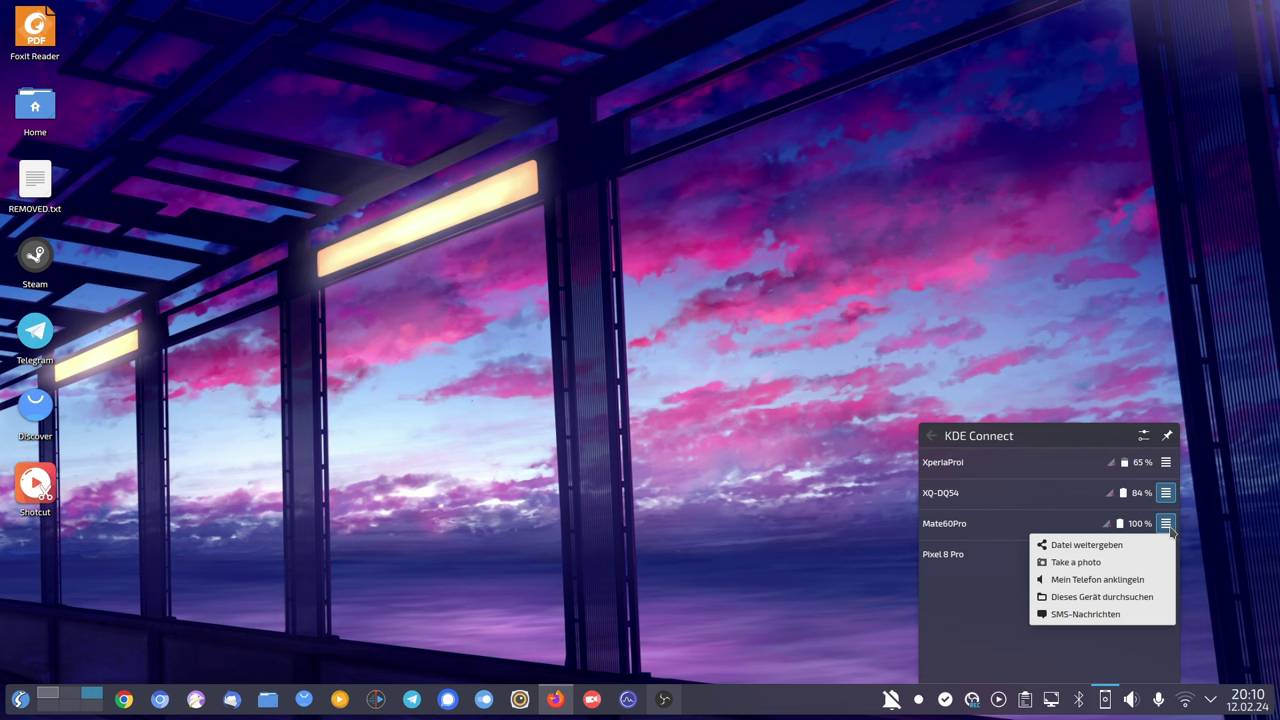
pyautogui.click(1166, 492)
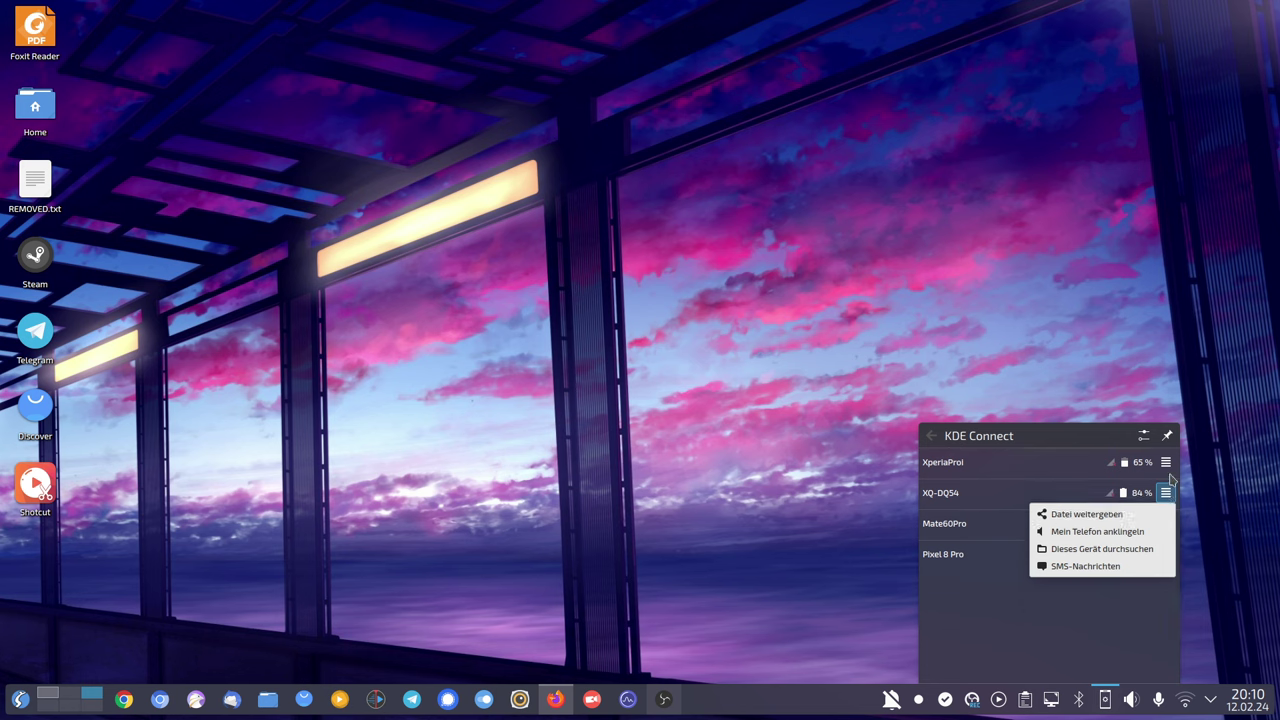
pyautogui.click(1167, 465)
pyautogui.click(1166, 465)
pyautogui.click(1166, 466)
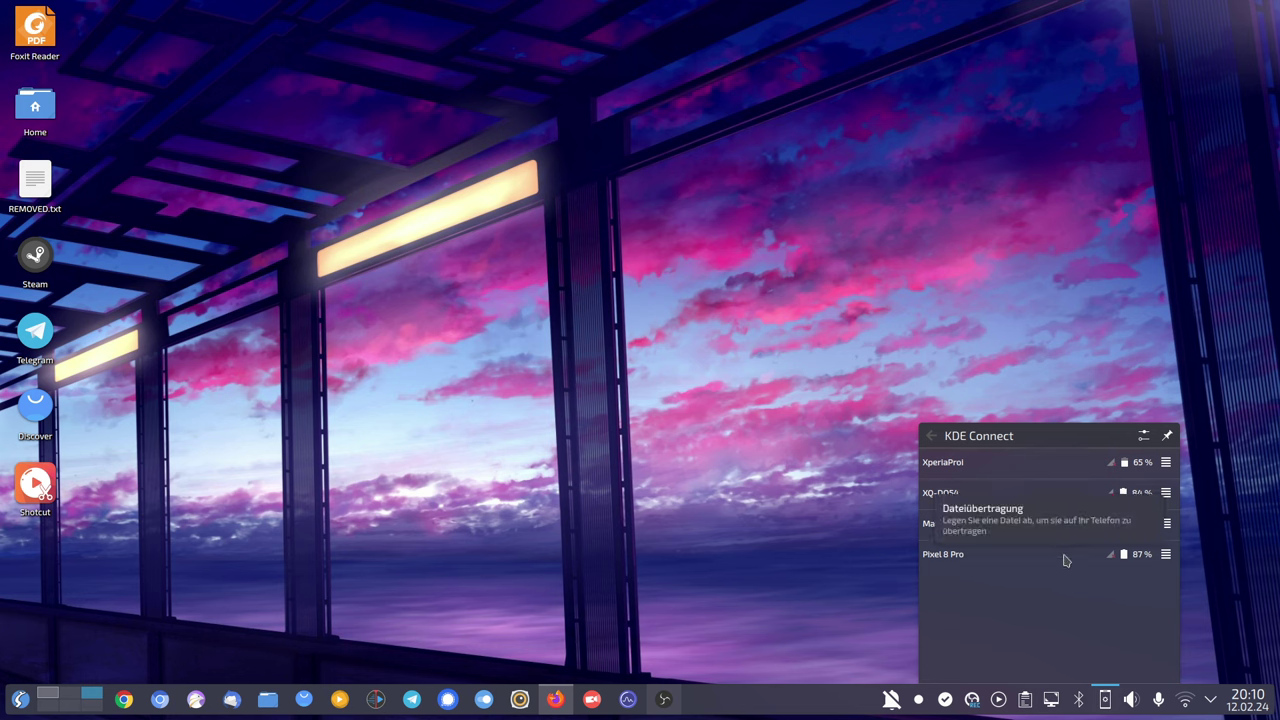
pyautogui.click(790, 573)
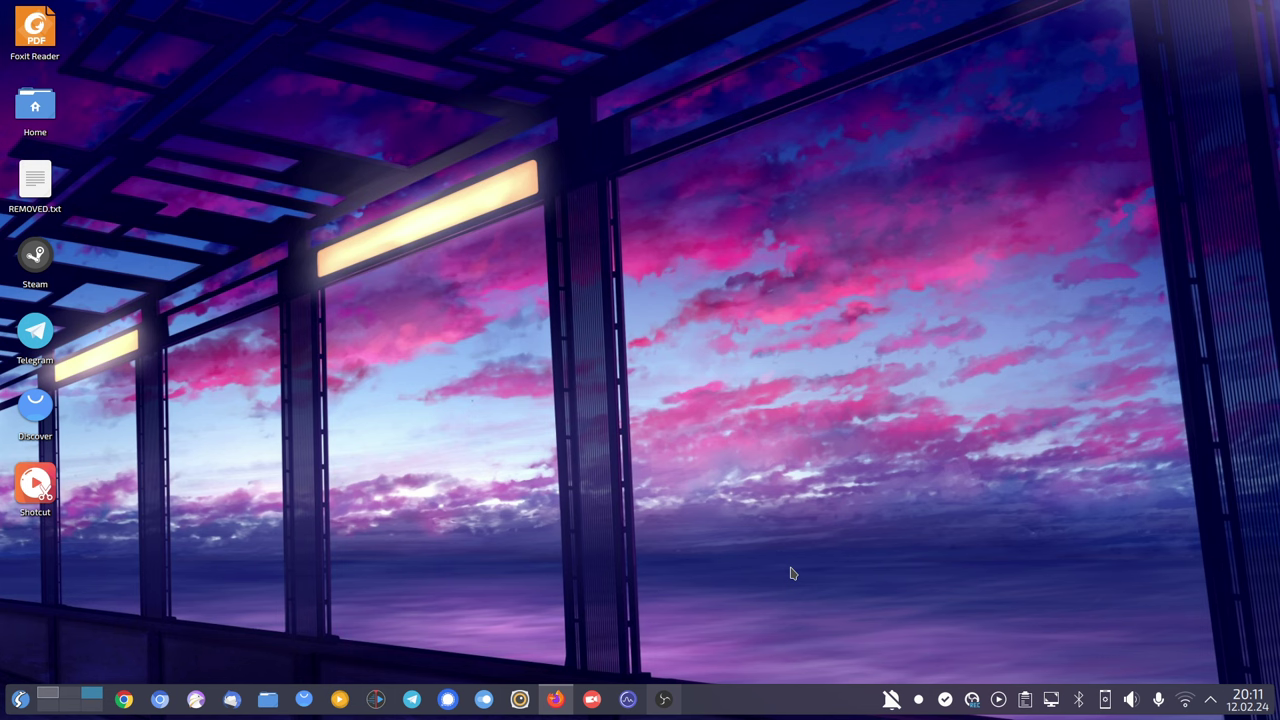
pyautogui.click(1105, 702)
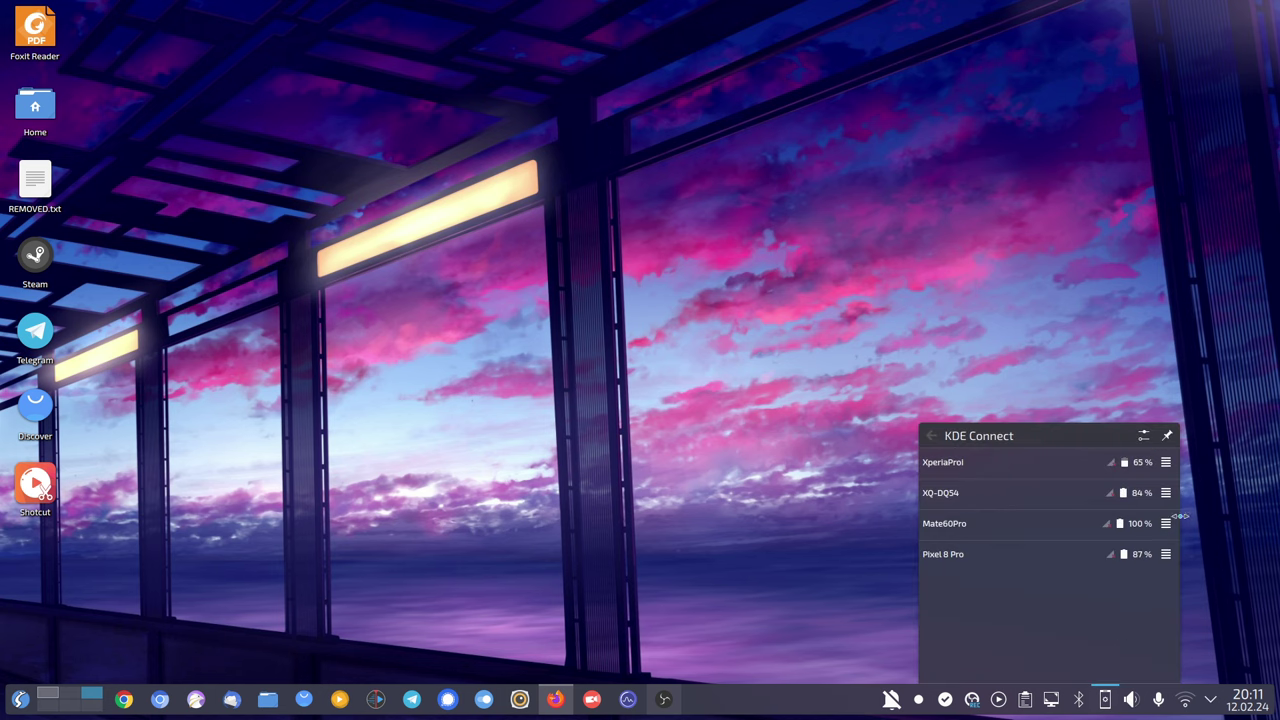
# Open KDE Connect settings and view Xiaomi pad 6 Pro's pairing and modules.
pyautogui.click(1143, 436)
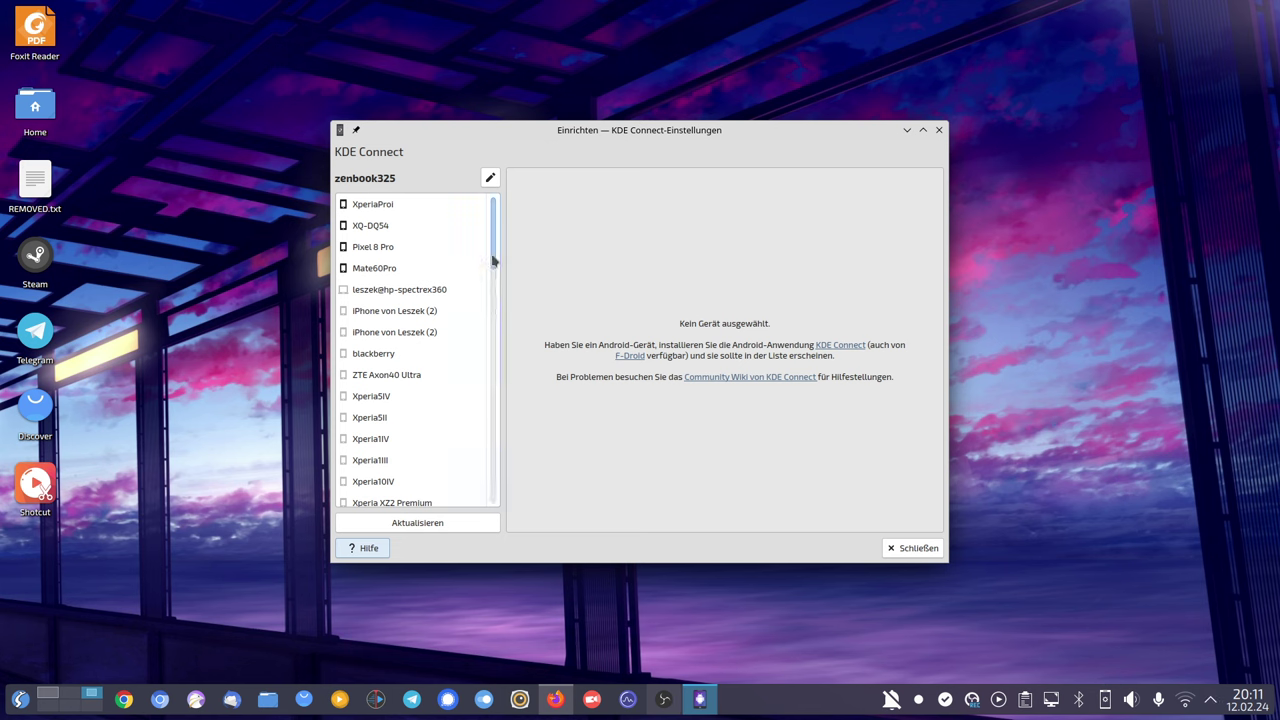
pyautogui.moveTo(493, 260)
pyautogui.mouseDown()
pyautogui.moveTo(495, 525)
pyautogui.moveTo(491, 243)
pyautogui.mouseUp()
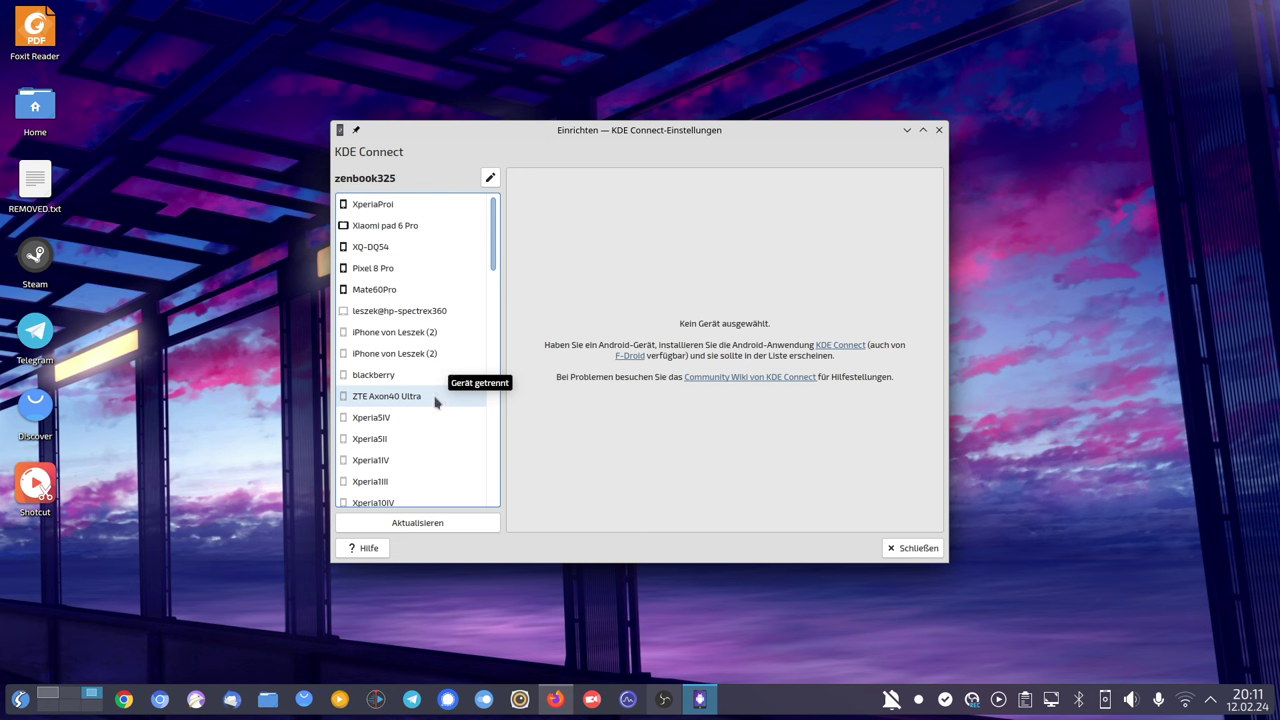
pyautogui.click(412, 229)
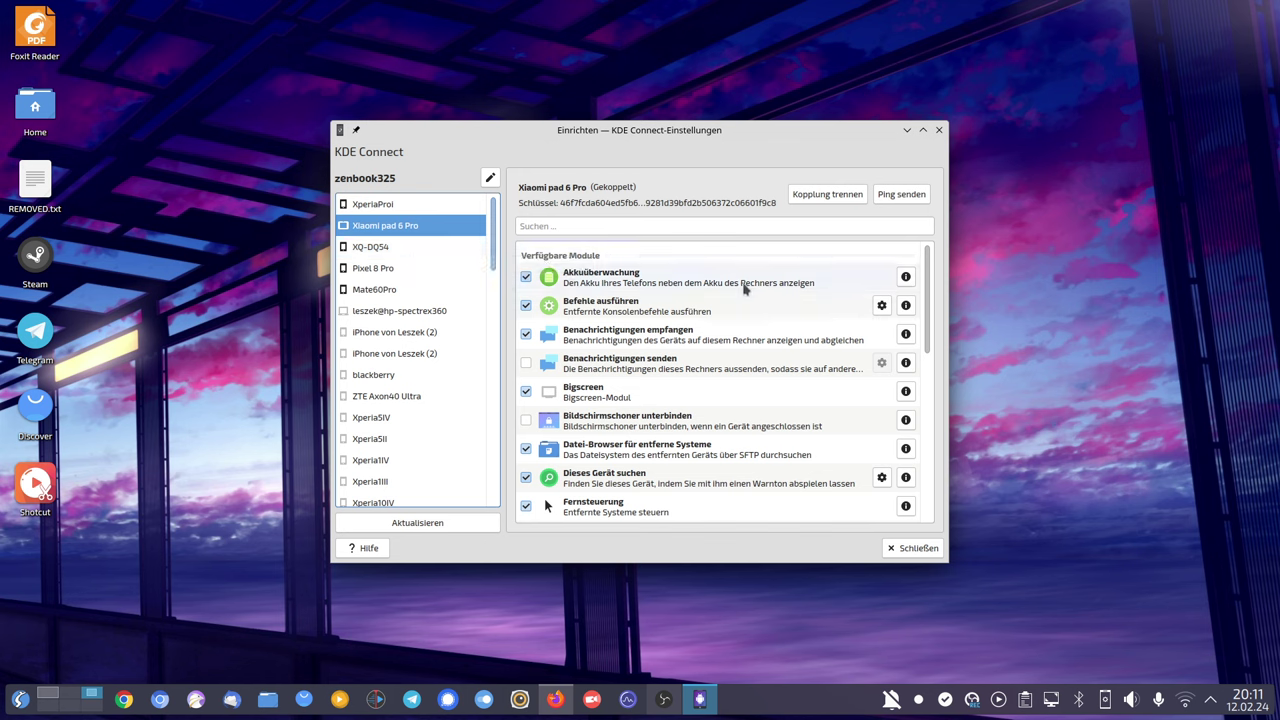
# Review the Zwischenablage module's information and authors, then close the settings.
pyautogui.moveTo(928, 334); pyautogui.dragTo(950, 535)
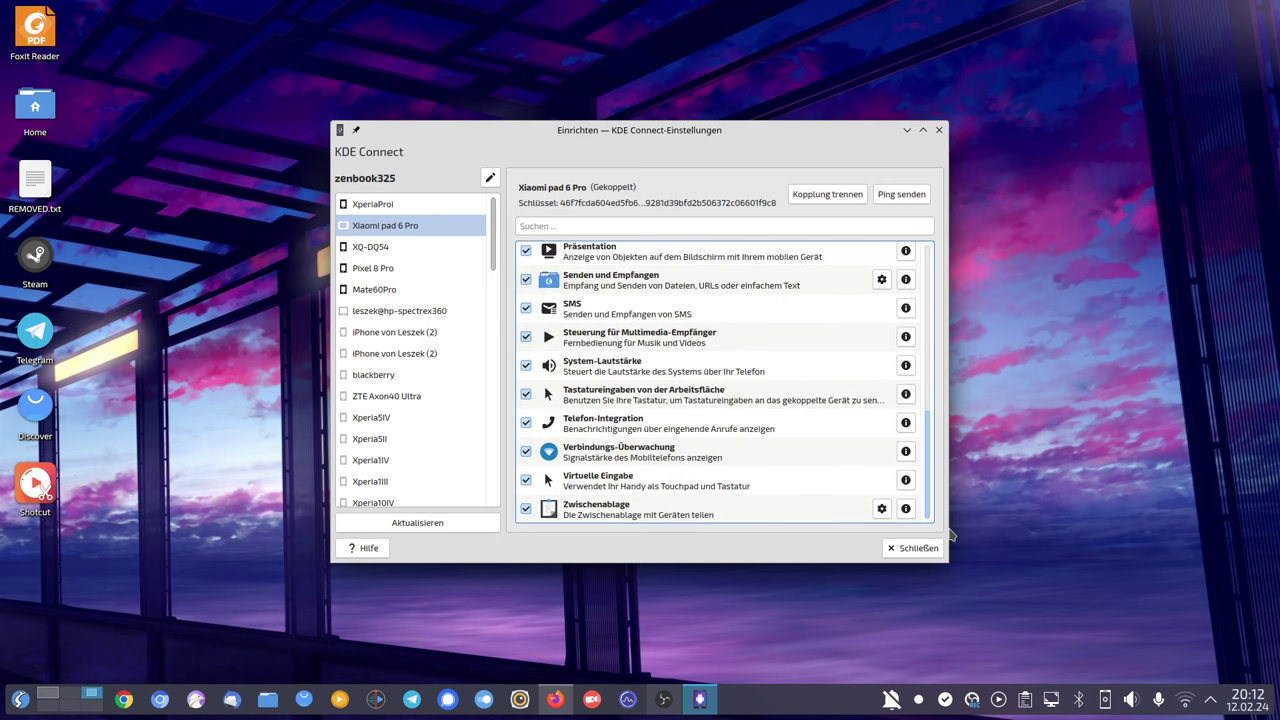
pyautogui.click(706, 515)
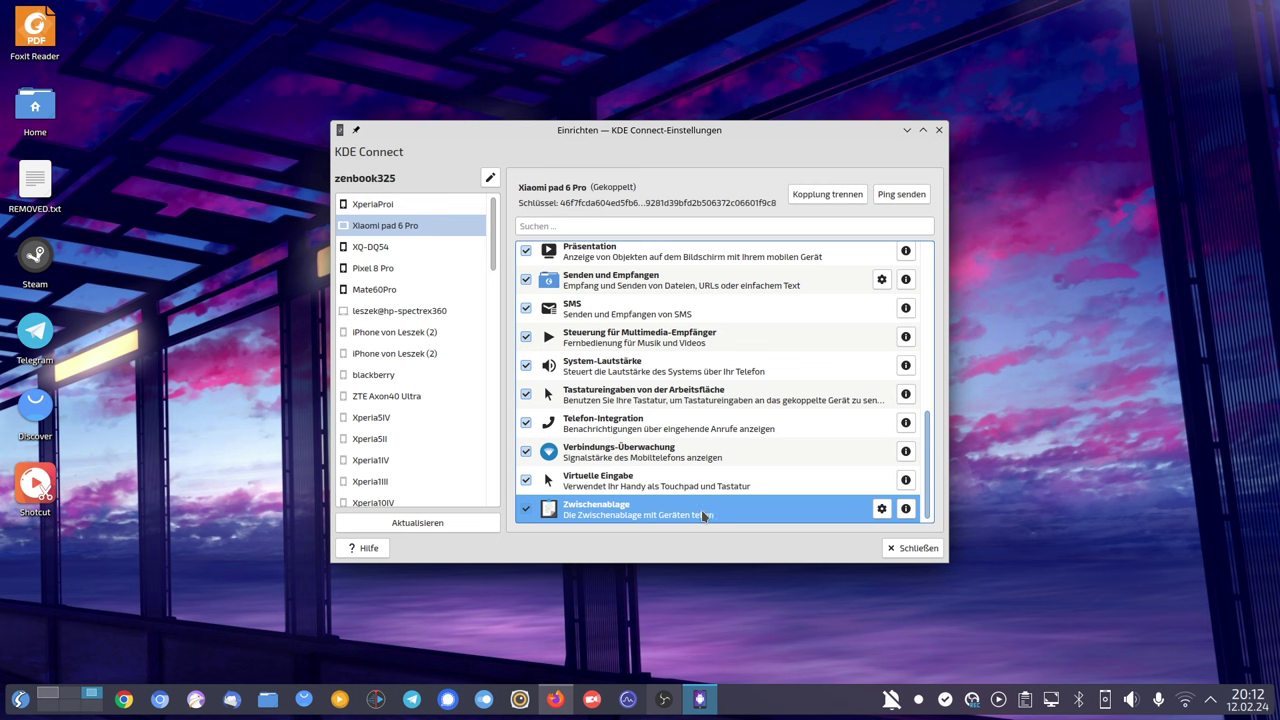
pyautogui.click(905, 508)
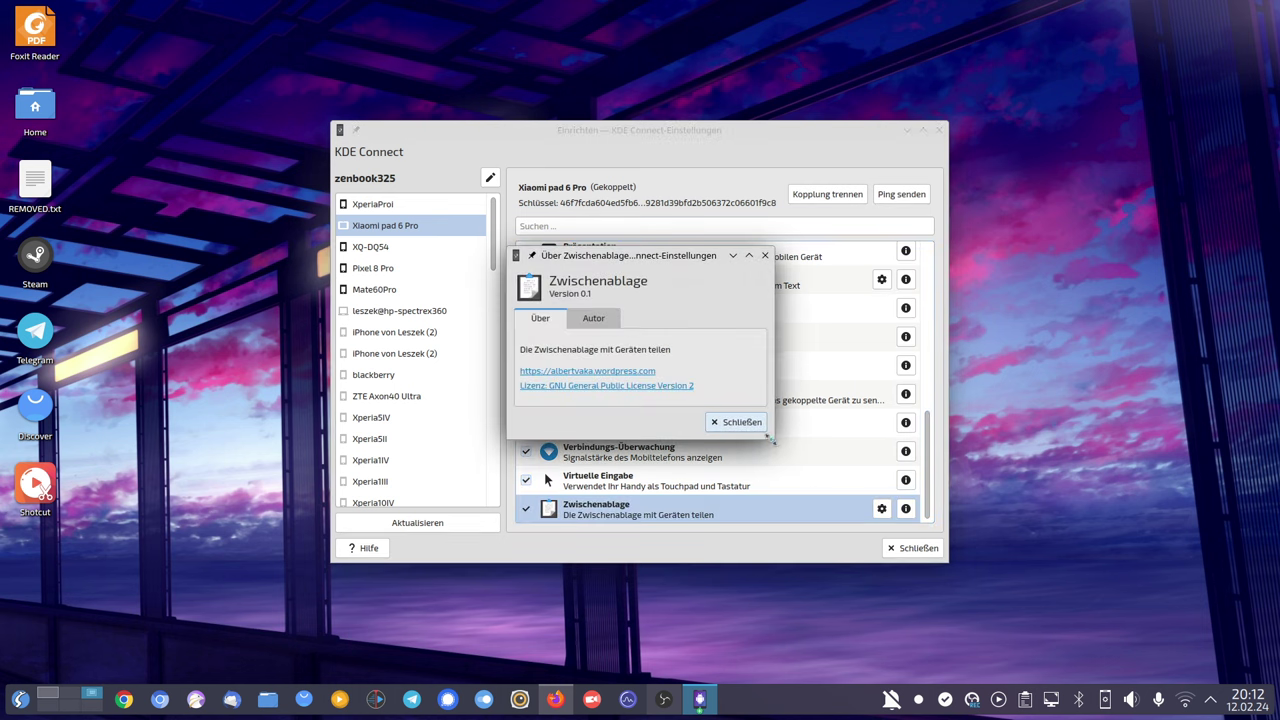
pyautogui.click(598, 319)
pyautogui.click(543, 320)
pyautogui.click(728, 421)
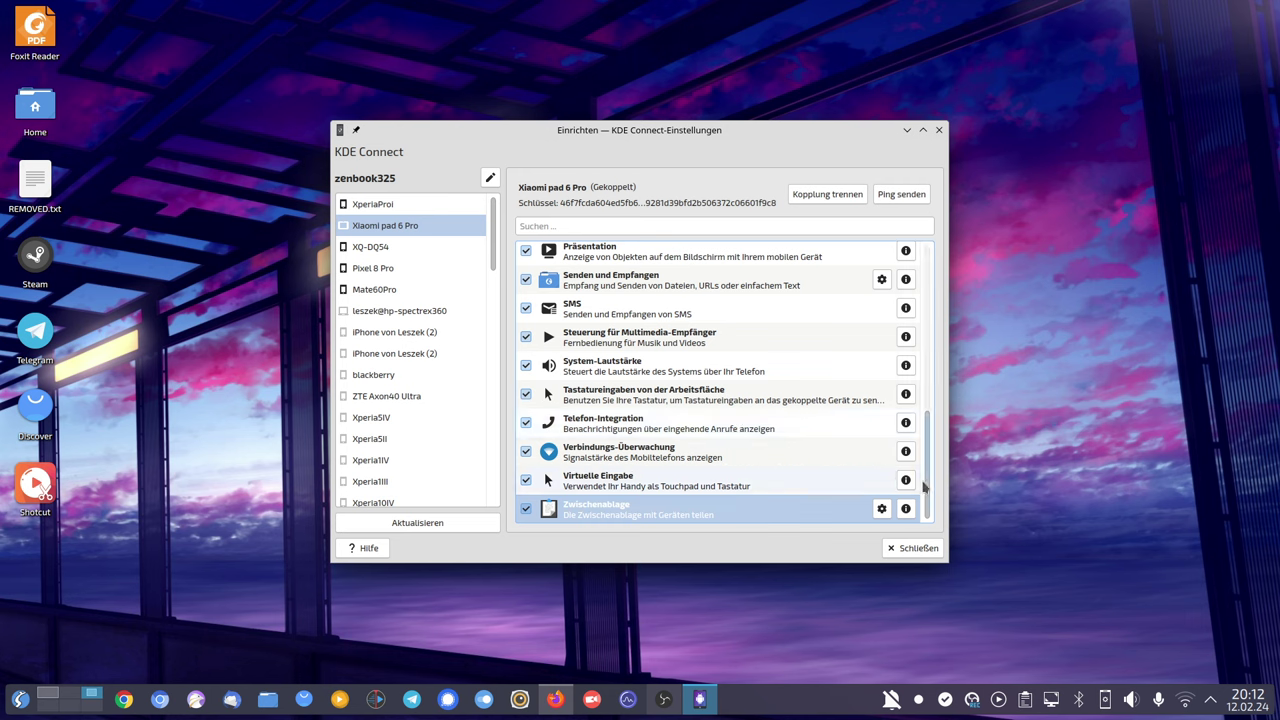
pyautogui.moveTo(928, 495); pyautogui.dragTo(932, 300)
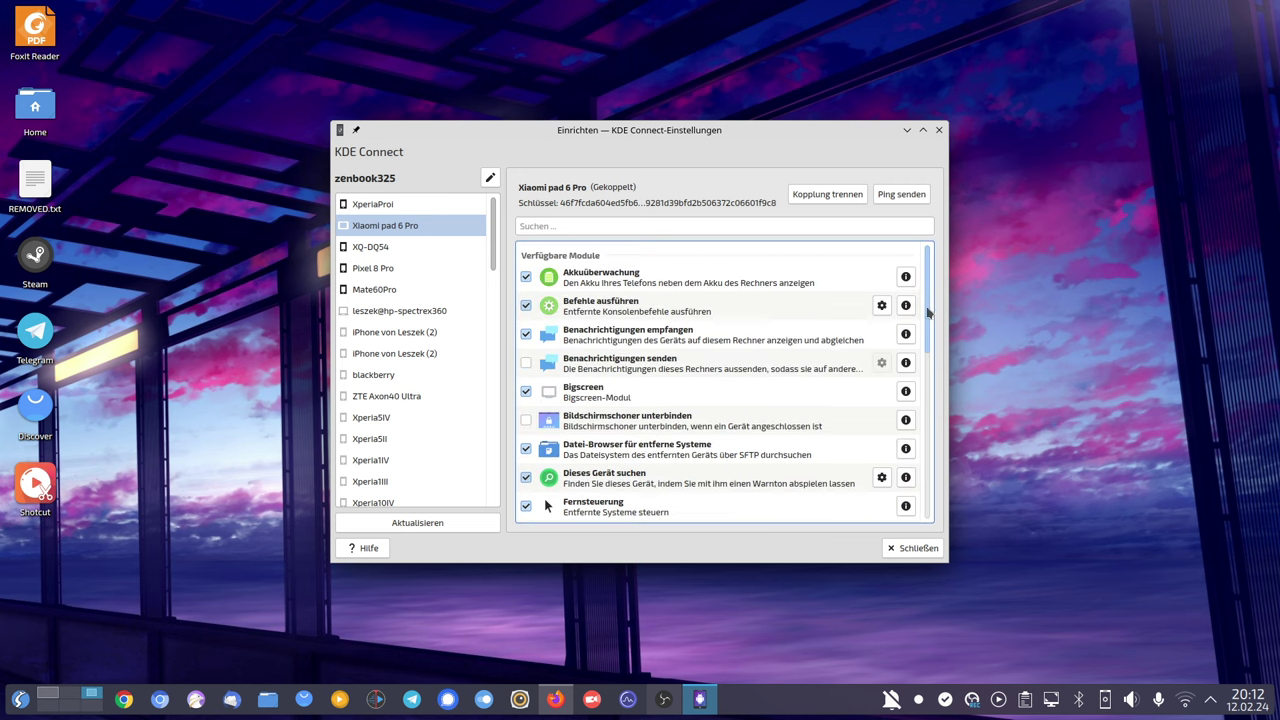
pyautogui.click(916, 548)
# Browse the Xiaomi pad 6 Pro's files with Dieses Gerät durchsuchen.
pyautogui.click(1105, 700)
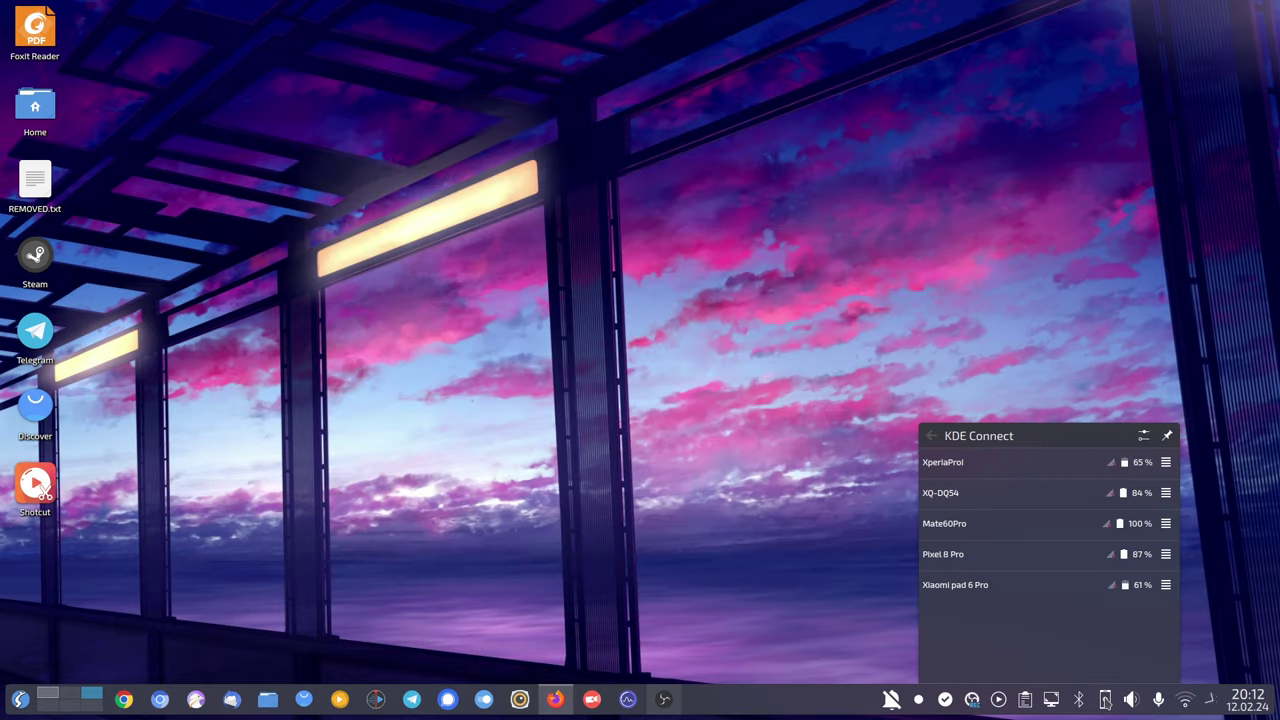
pyautogui.click(1166, 585)
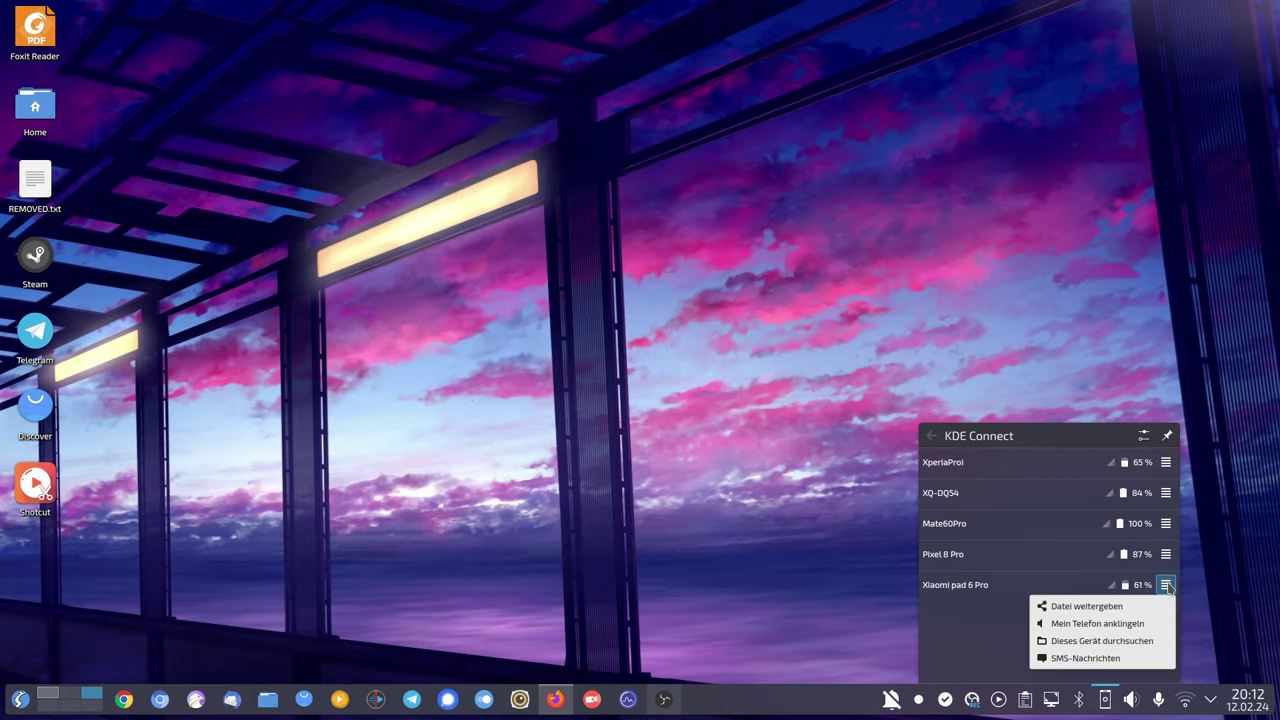
pyautogui.click(1116, 641)
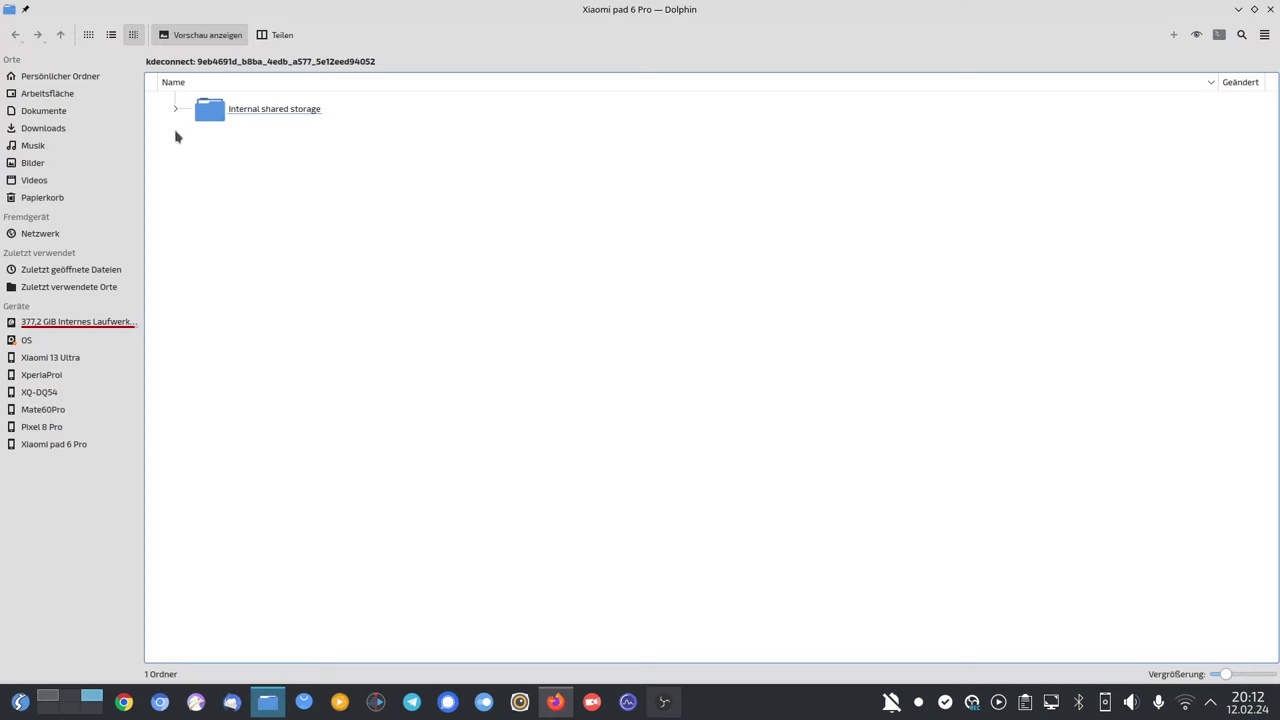
# Expand the tablet's Internal shared storage, Movies and KineMaster folders.
pyautogui.click(176, 108)
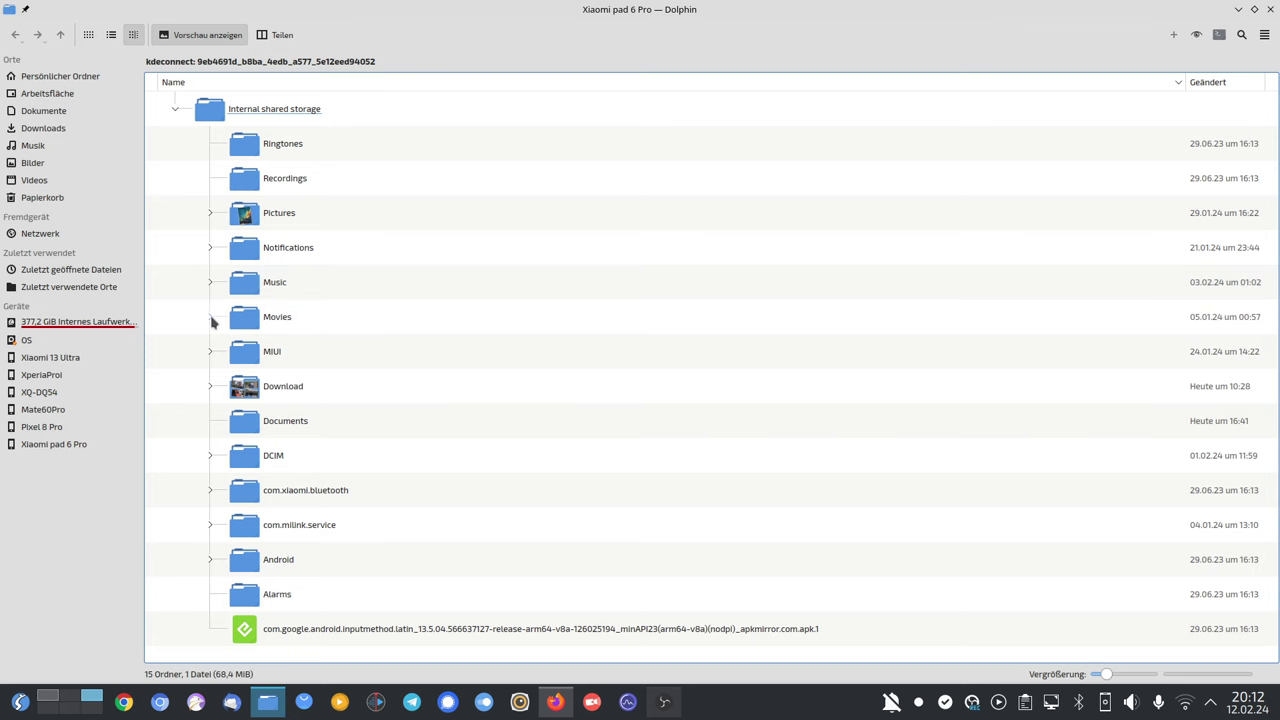
pyautogui.click(218, 457)
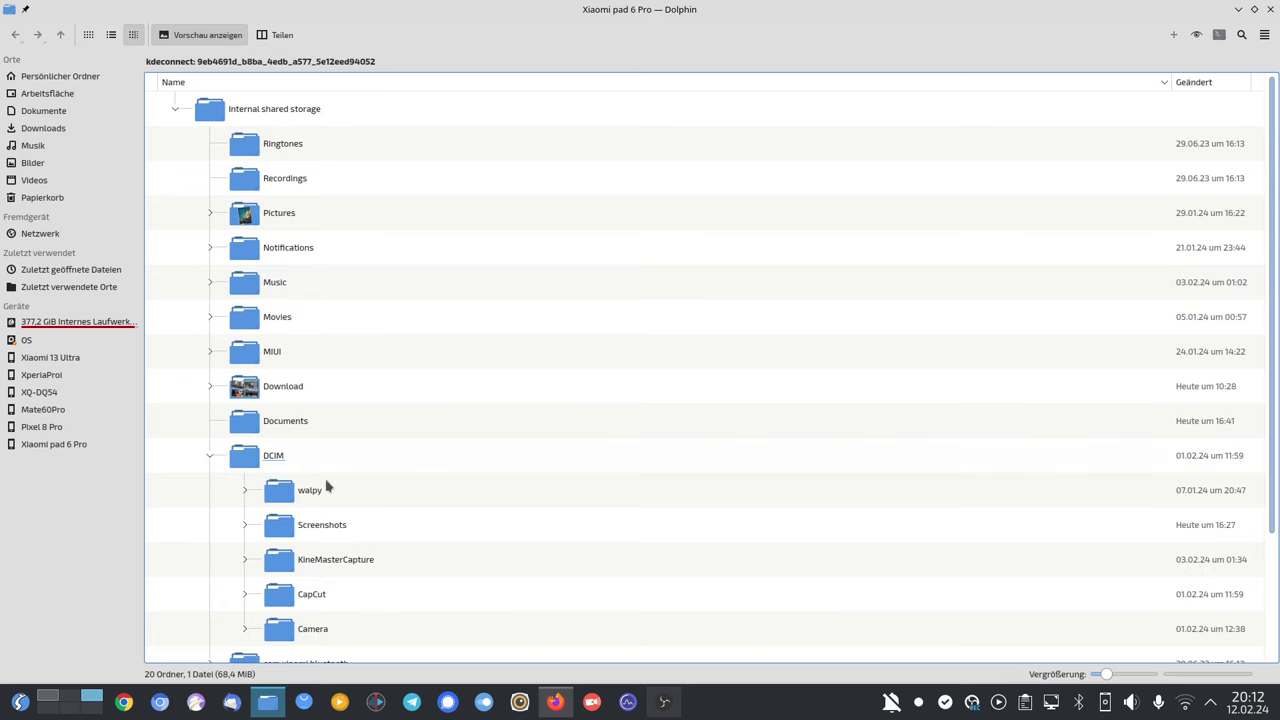
pyautogui.scroll(-3, 327, 487)
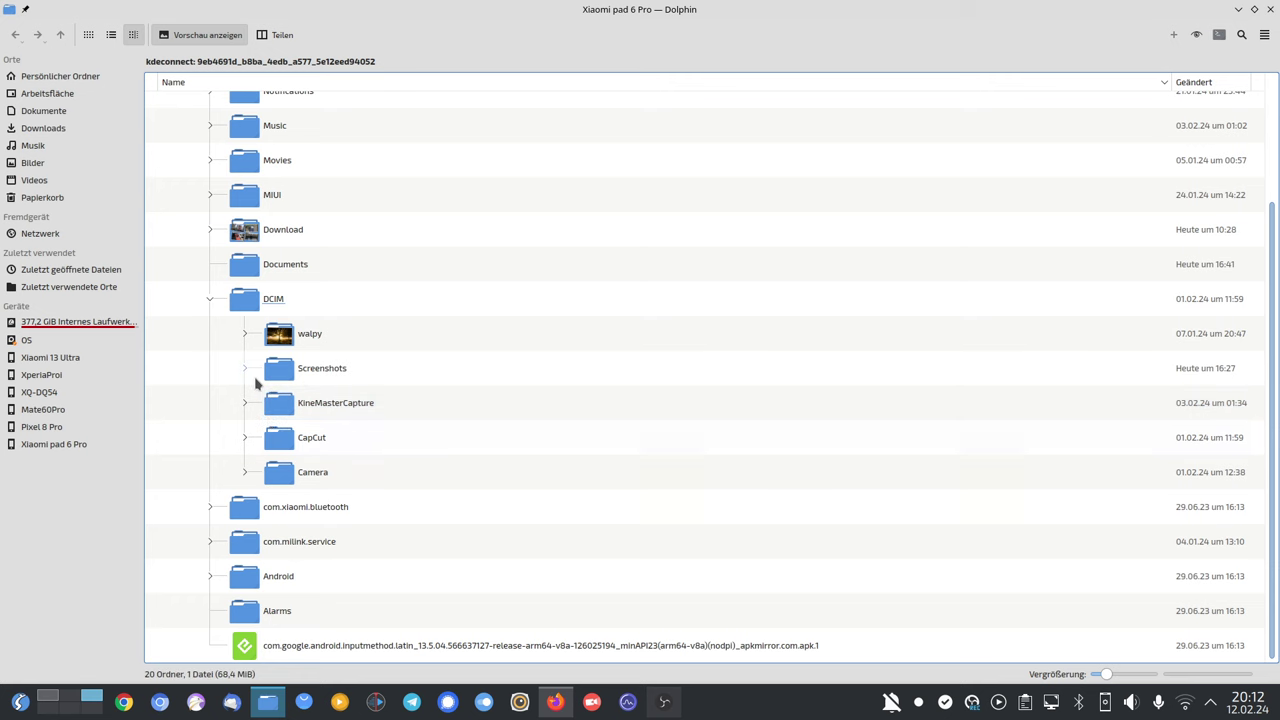
pyautogui.click(211, 161)
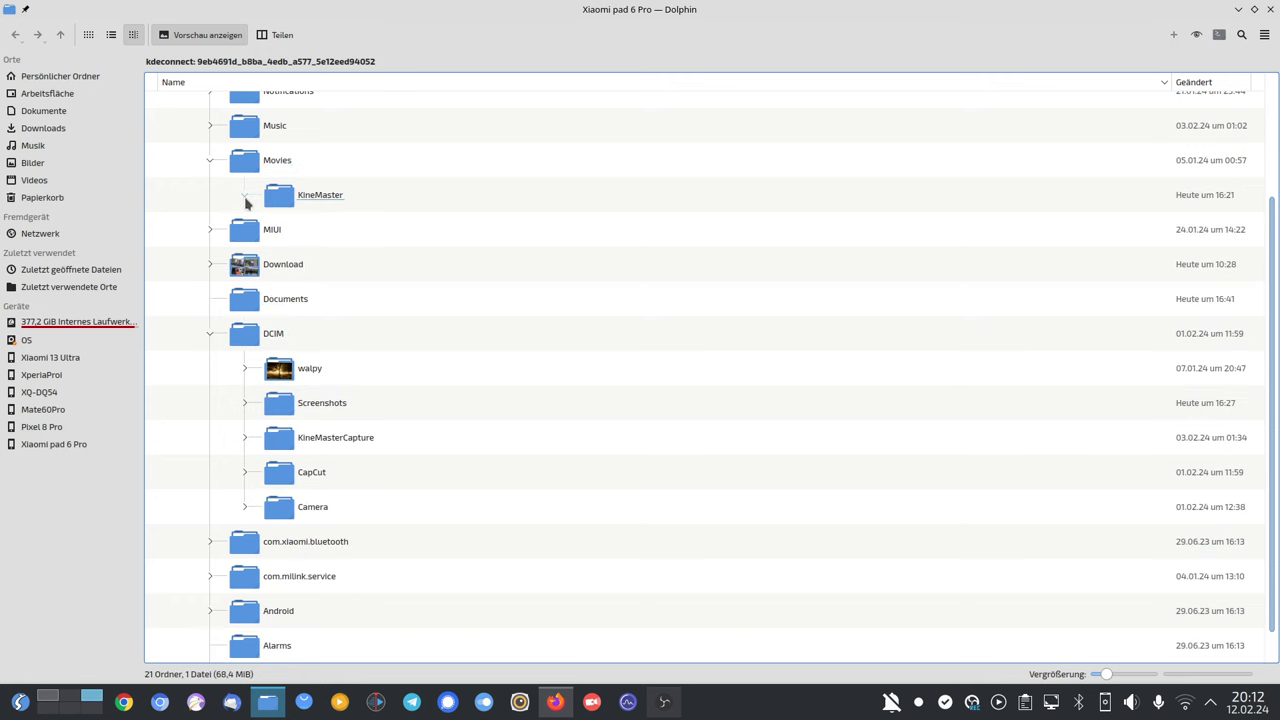
pyautogui.click(245, 197)
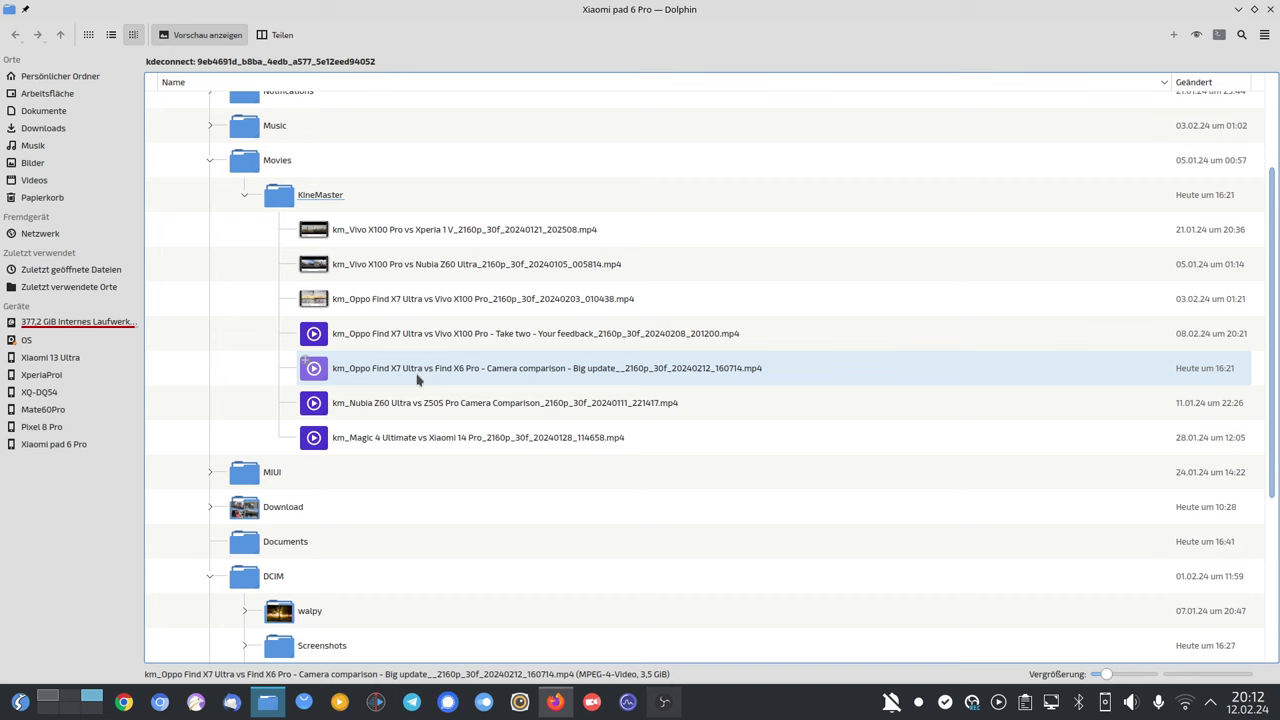
# Copy the Find X6 Pro camera comparison video and go to the local Videos folder.
pyautogui.click(820, 376)
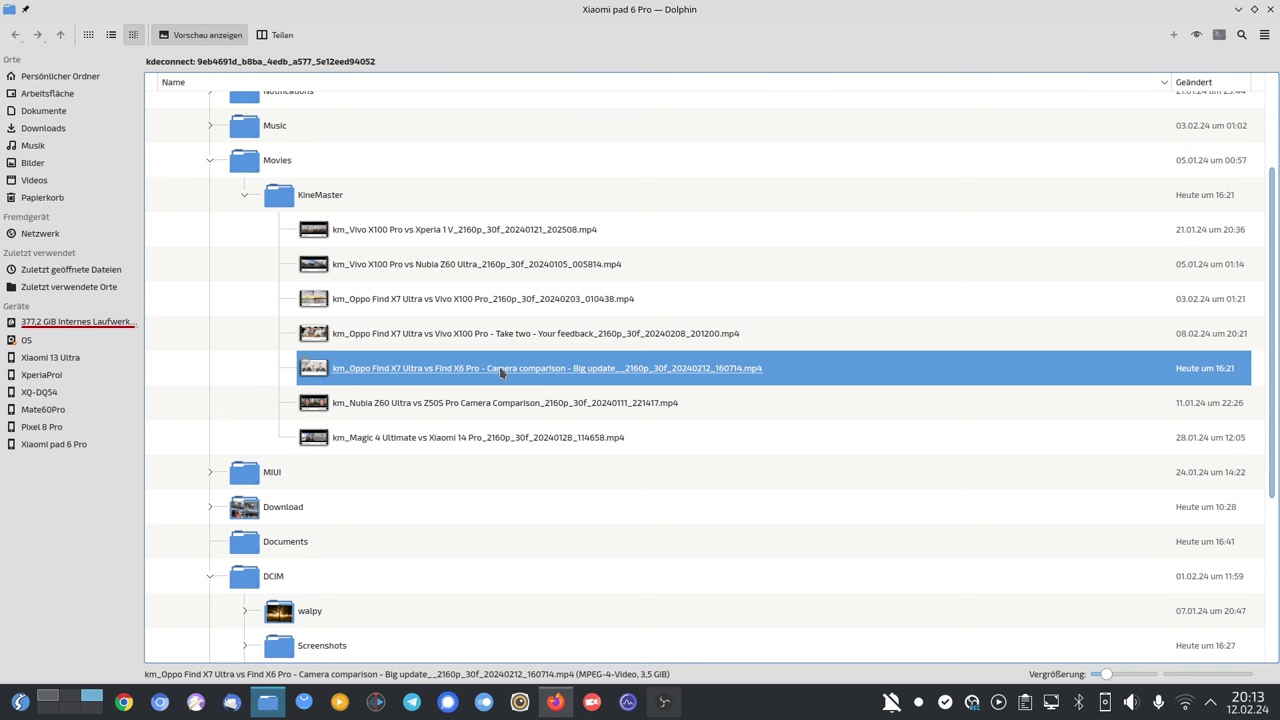
pyautogui.rightClick(494, 370)
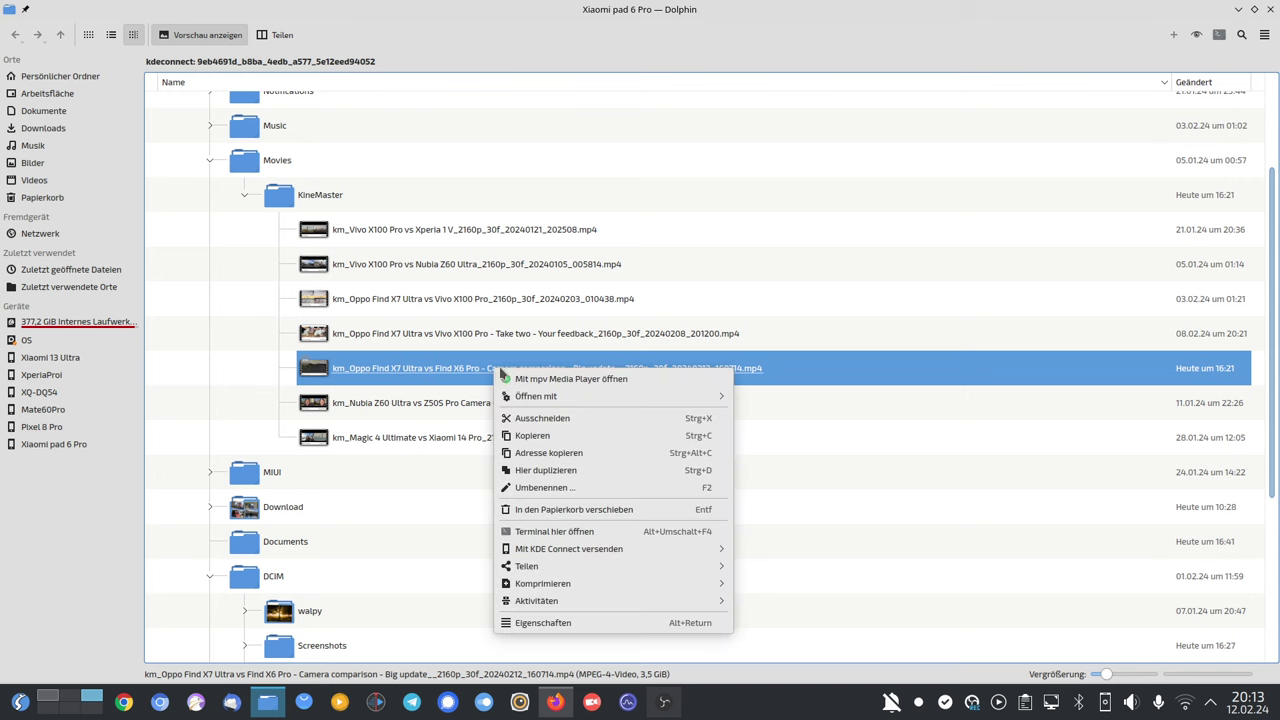
pyautogui.click(545, 440)
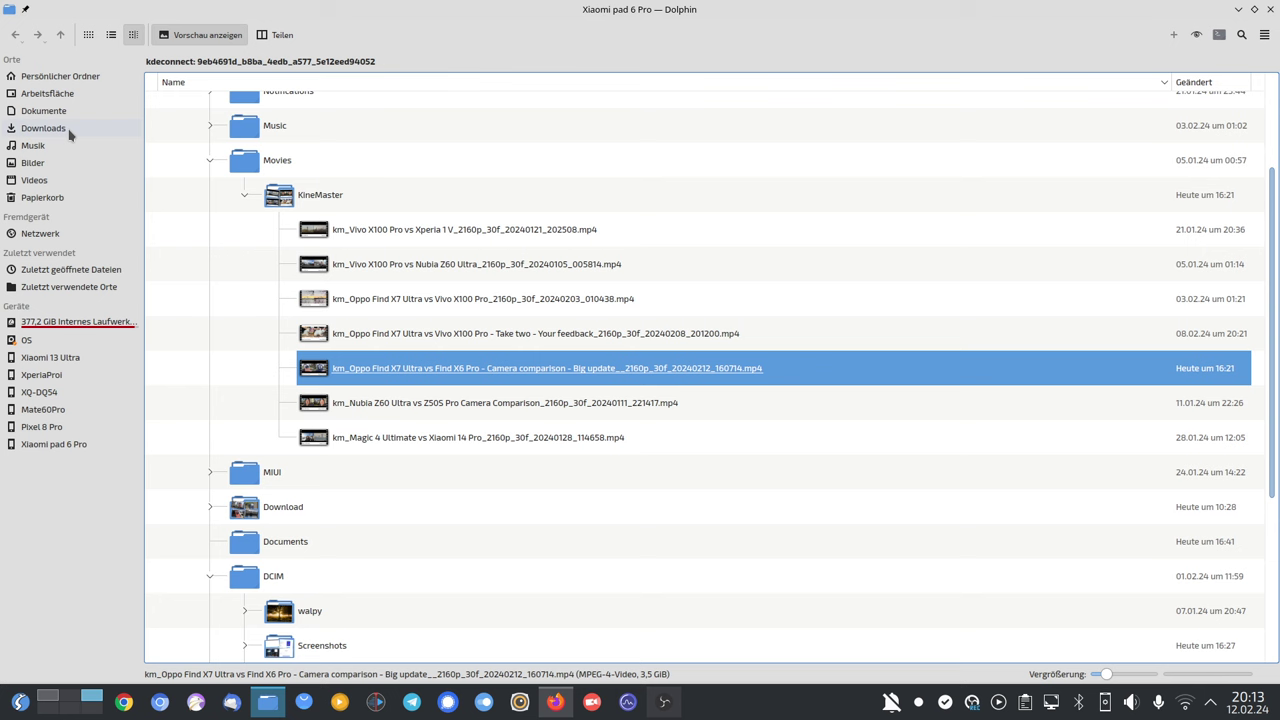
pyautogui.click(57, 180)
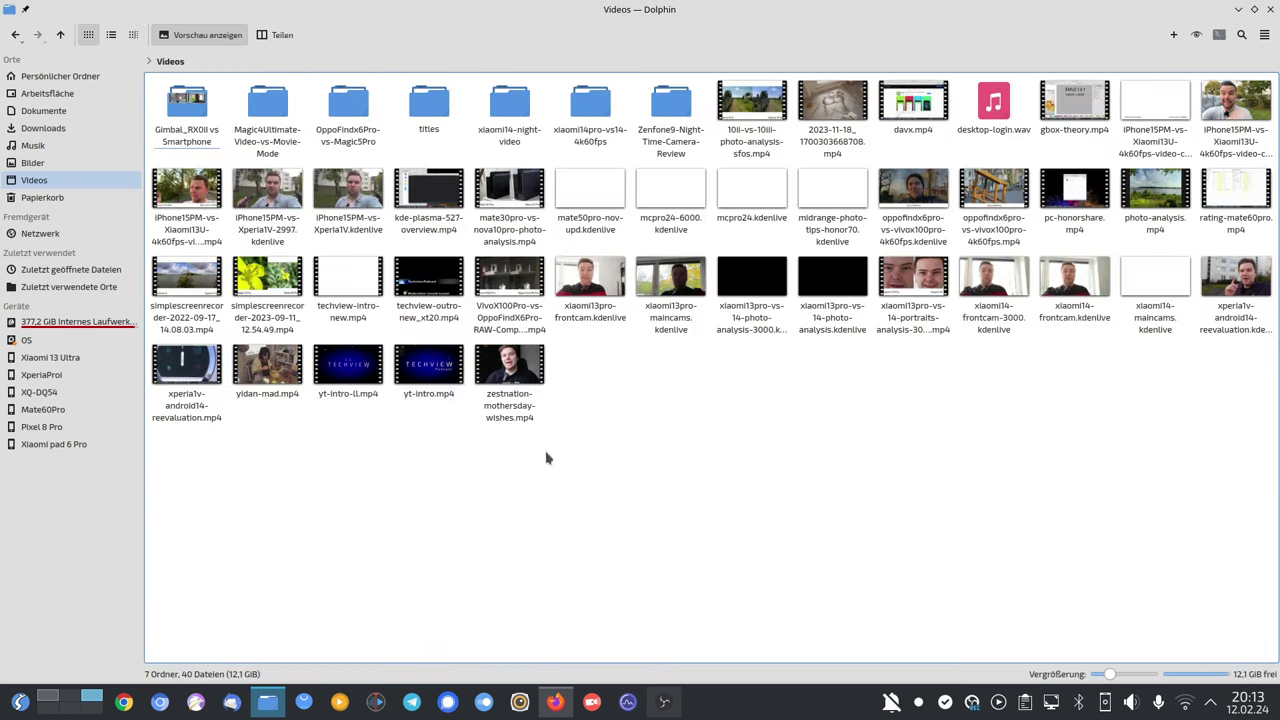
# Paste the Oppo Find X7 Ultra vs Find X6 Pro video into Videos and expand the copy details.
pyautogui.rightClick(695, 437)
pyautogui.click(755, 481)
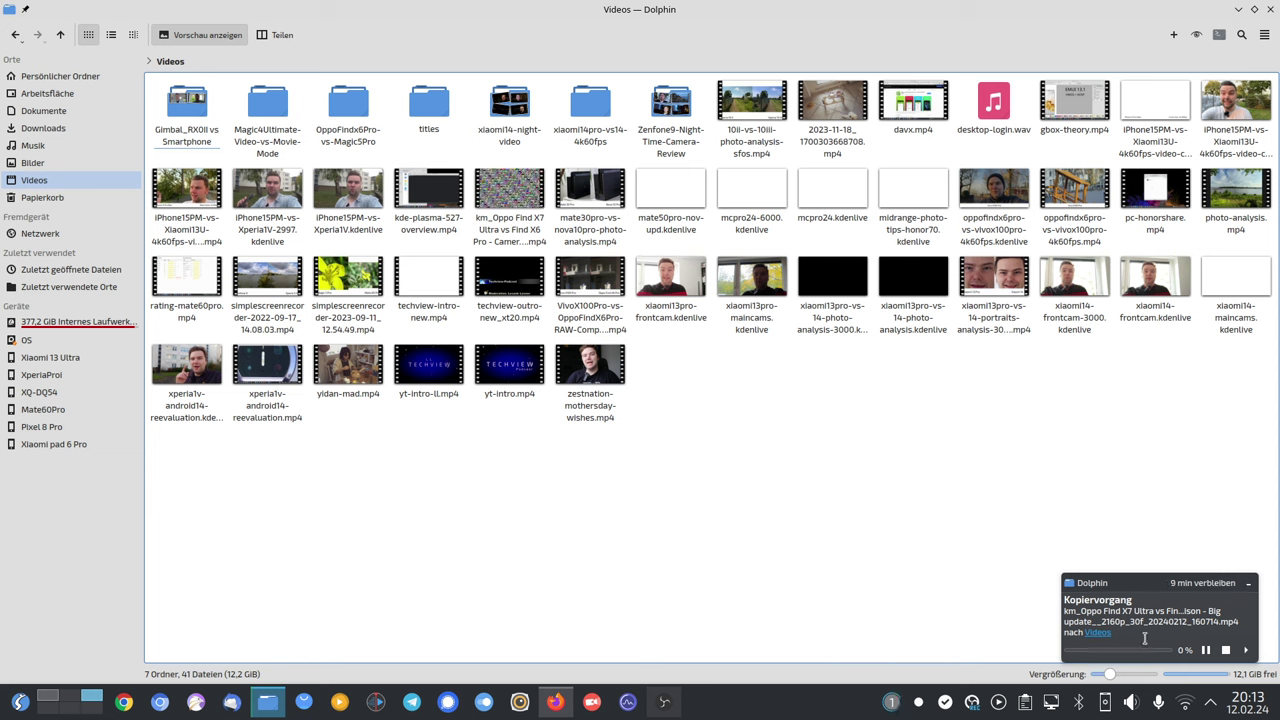
pyautogui.click(1248, 651)
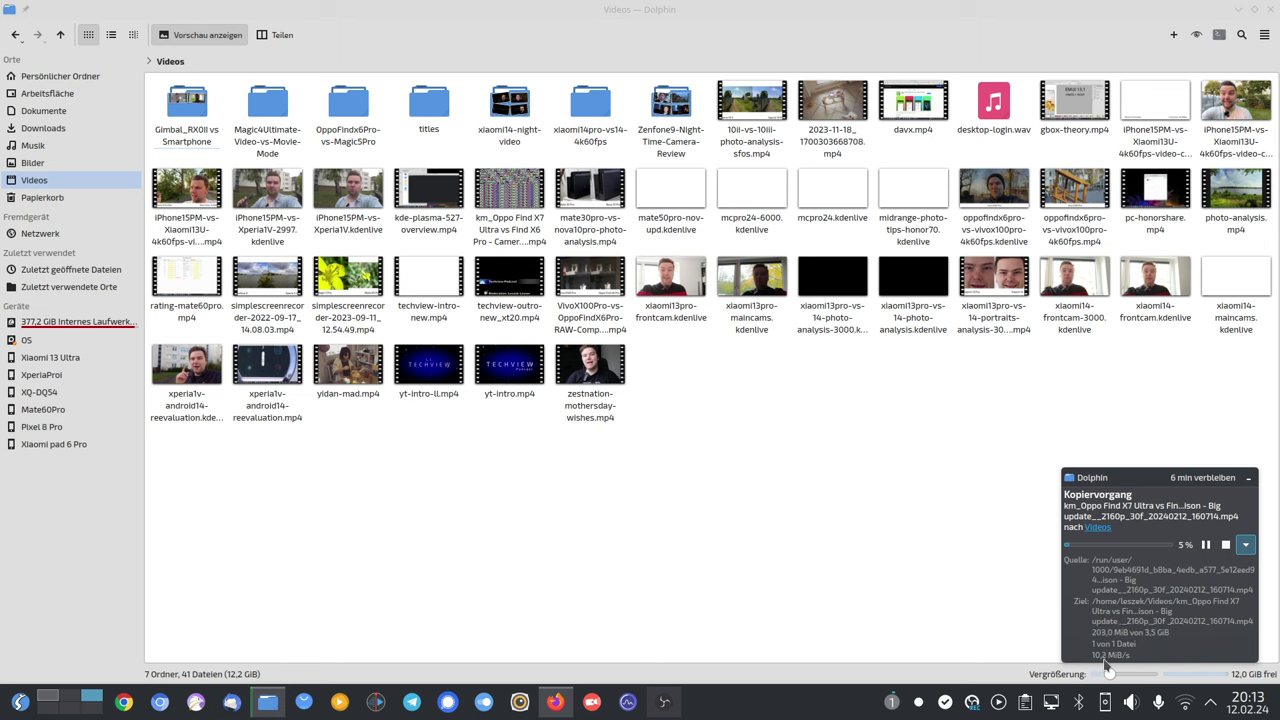
pyautogui.click(1186, 706)
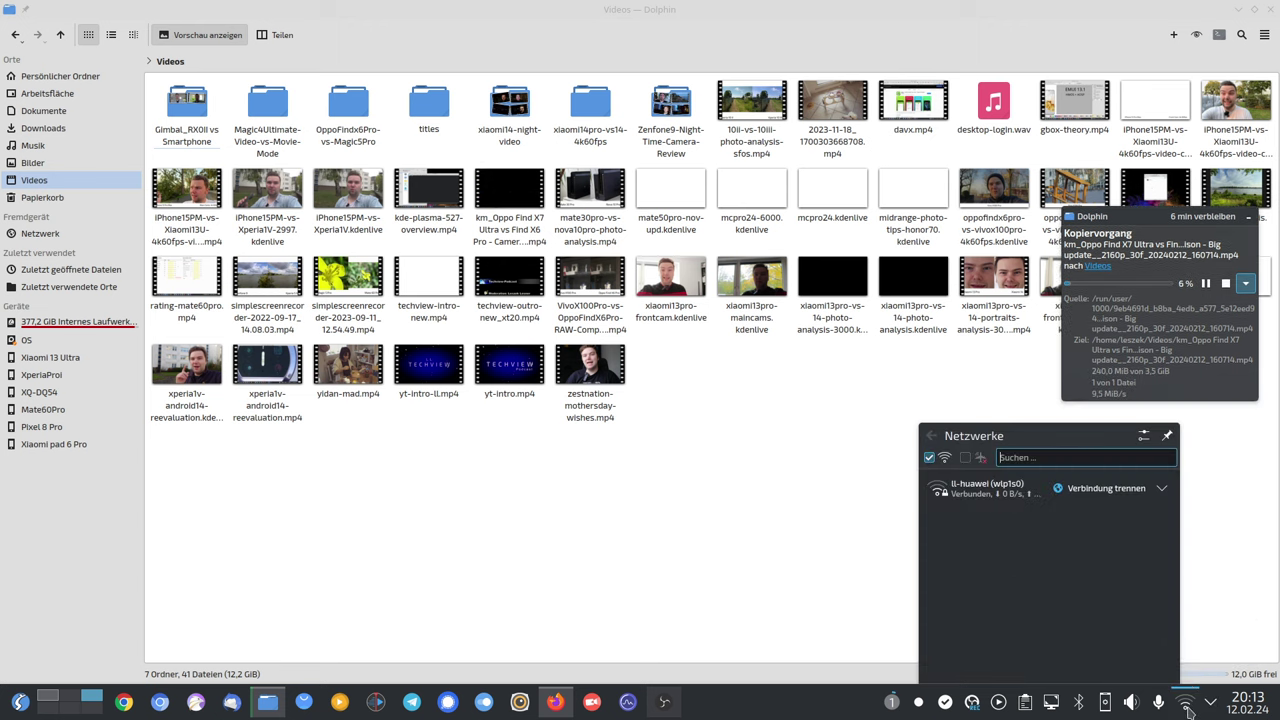
pyautogui.click(1163, 488)
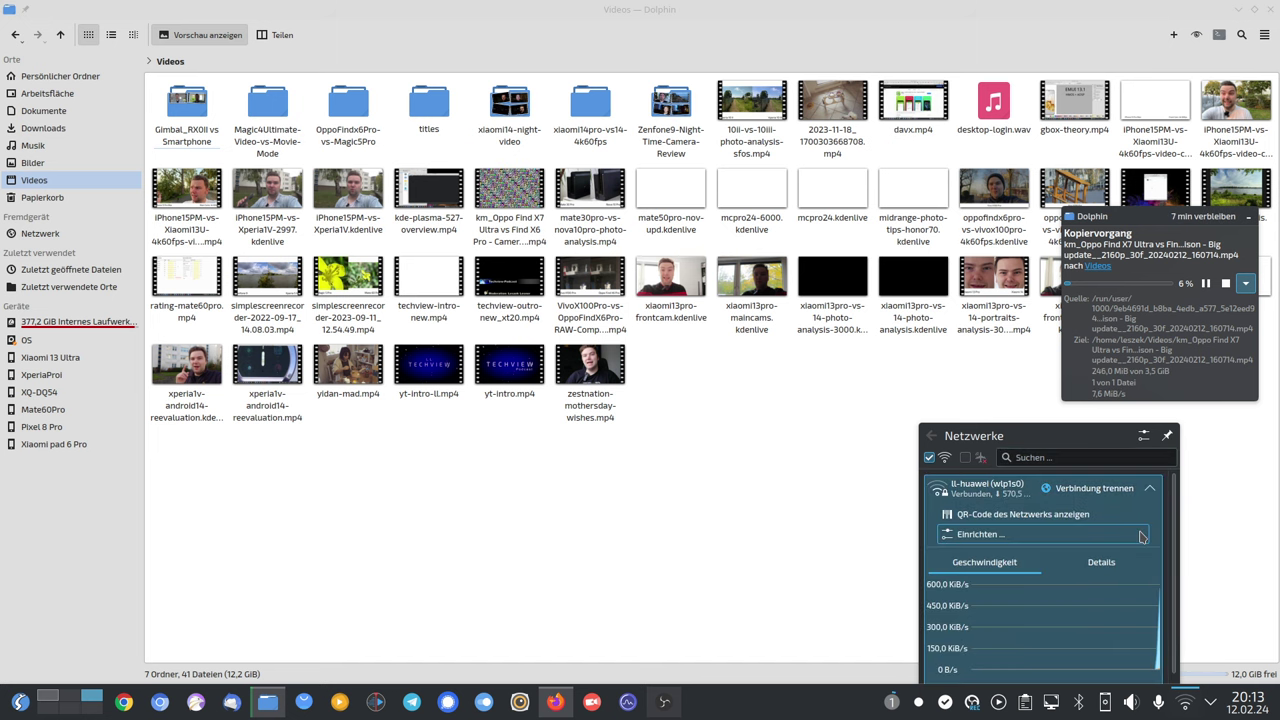
pyautogui.click(1101, 563)
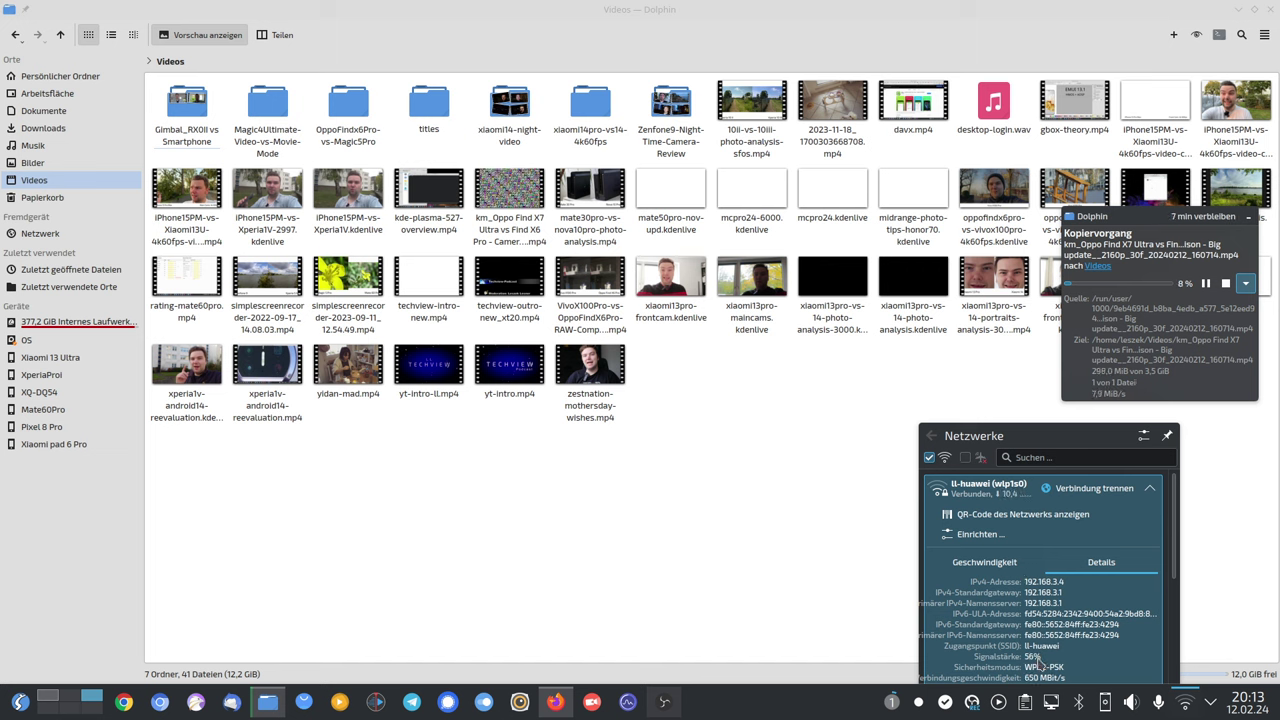
pyautogui.scroll(-1, 1044, 656)
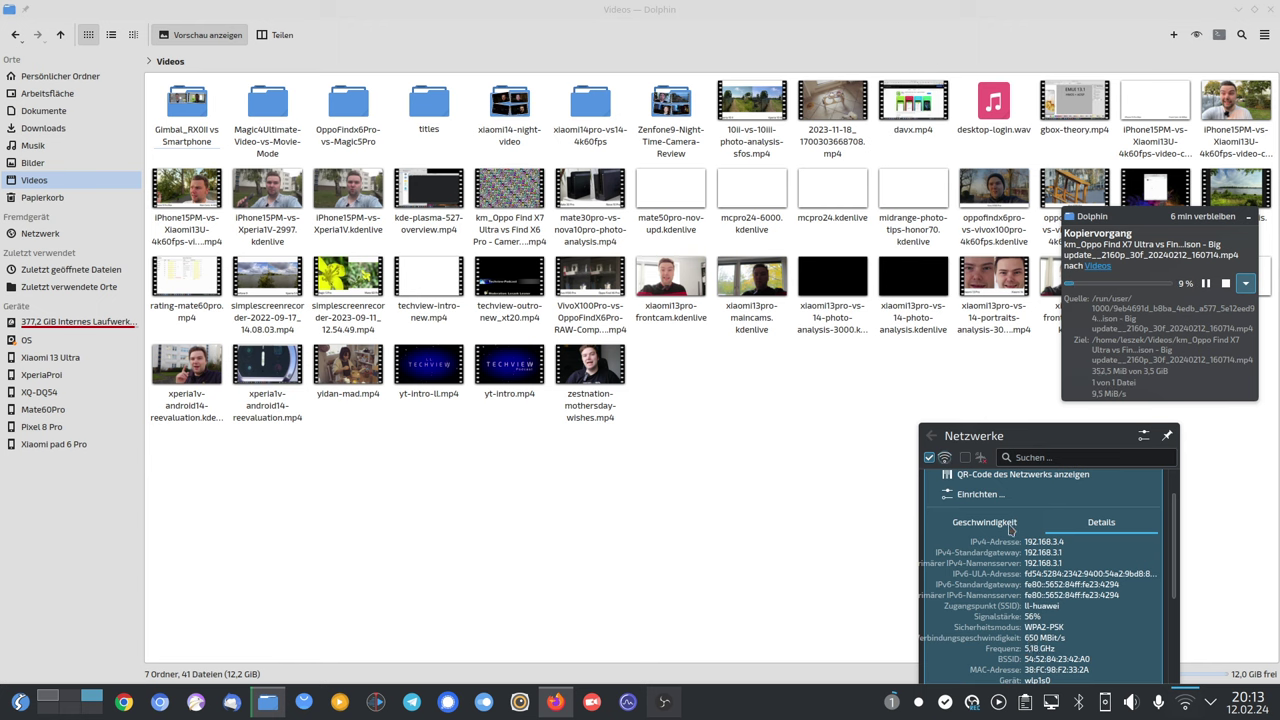
pyautogui.scroll(1, 1060, 593)
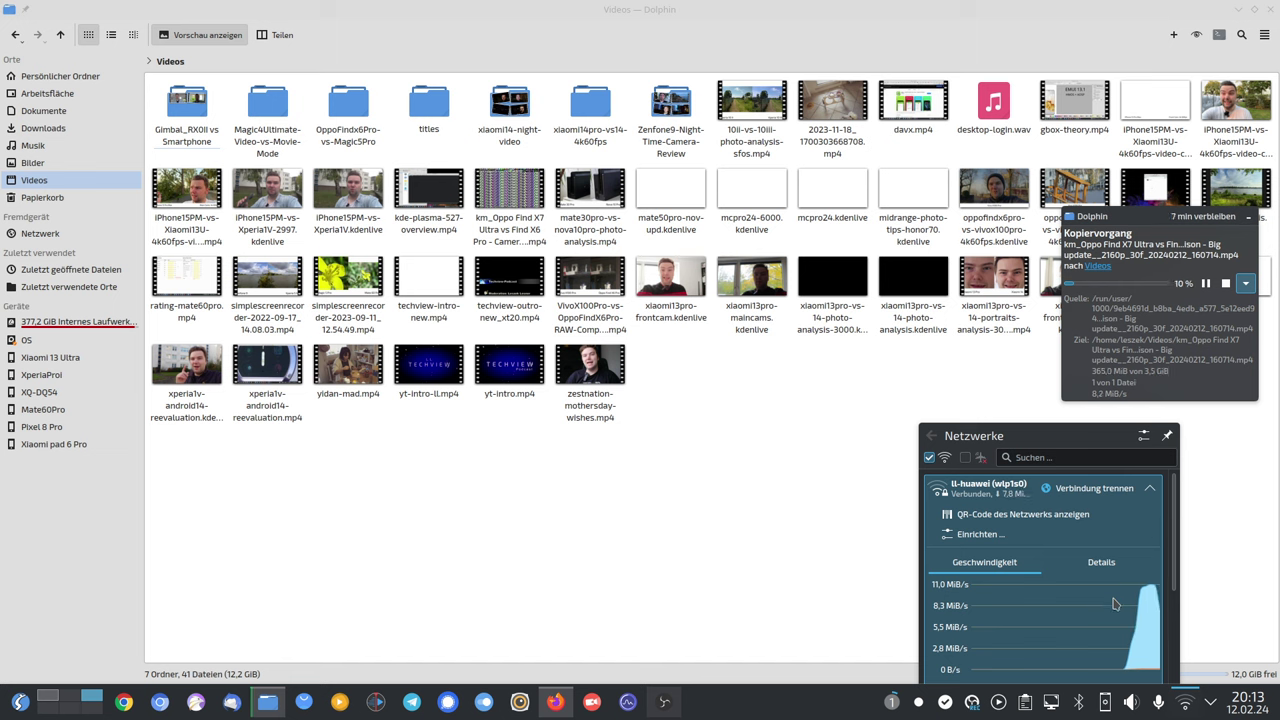
pyautogui.click(1150, 491)
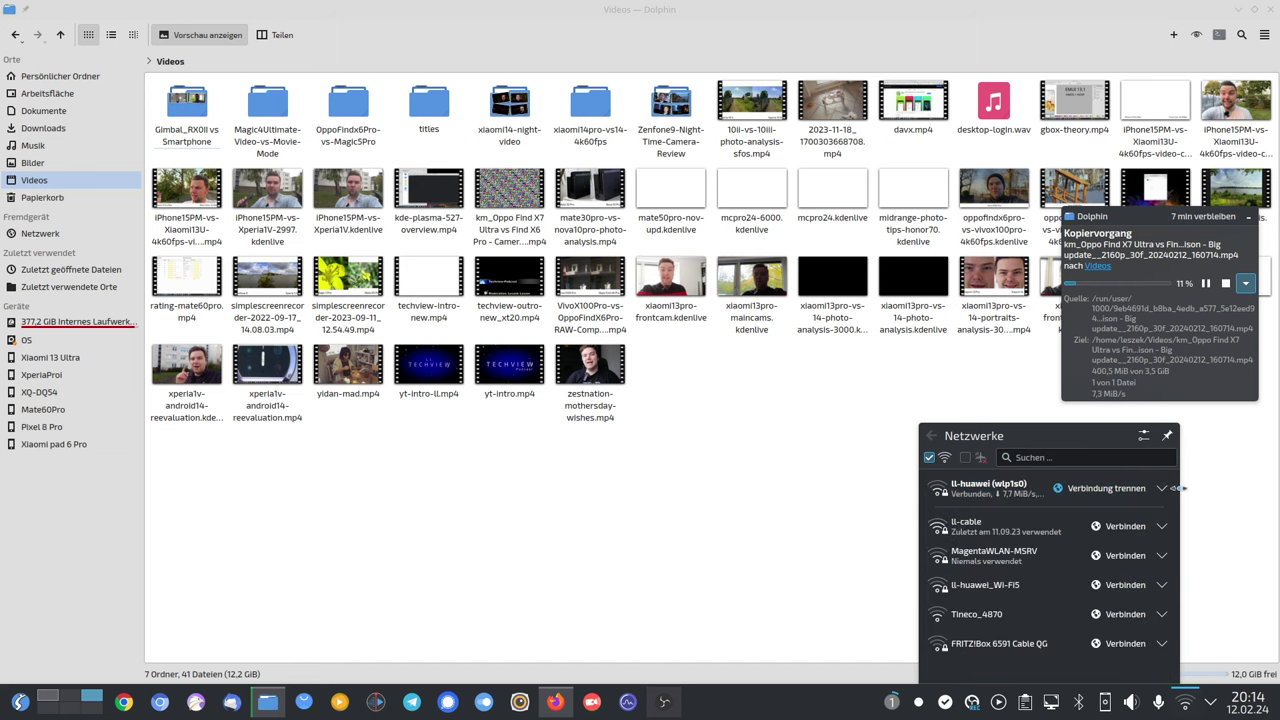
pyautogui.click(1000, 390)
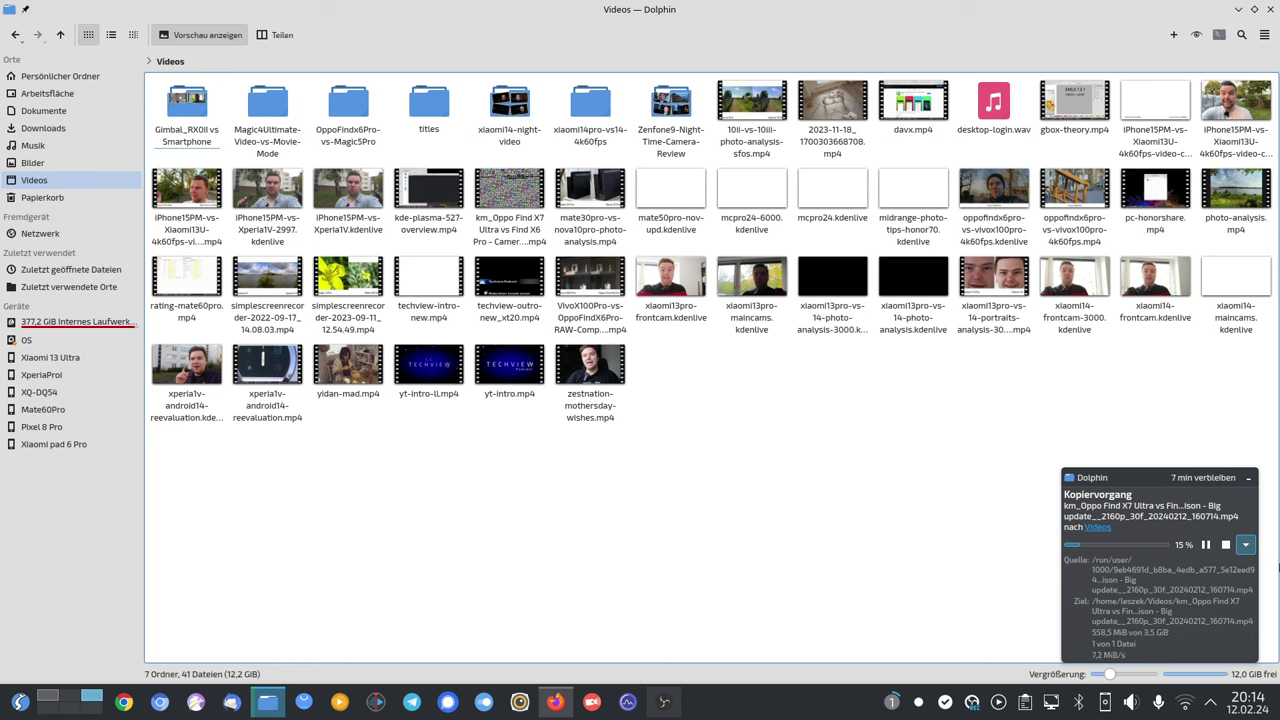
# Collapse the copy details, mute audio and open the km_Oppo video with mpv.
pyautogui.click(1246, 548)
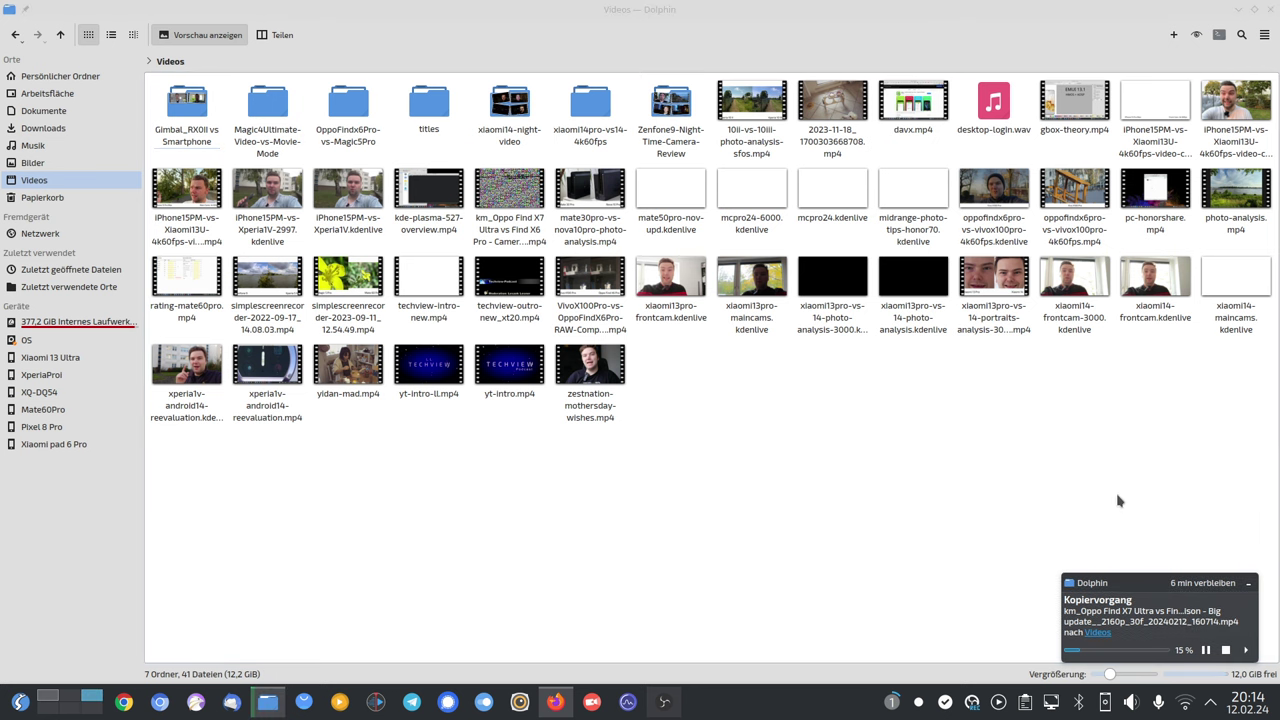
pyautogui.rightClick(508, 228)
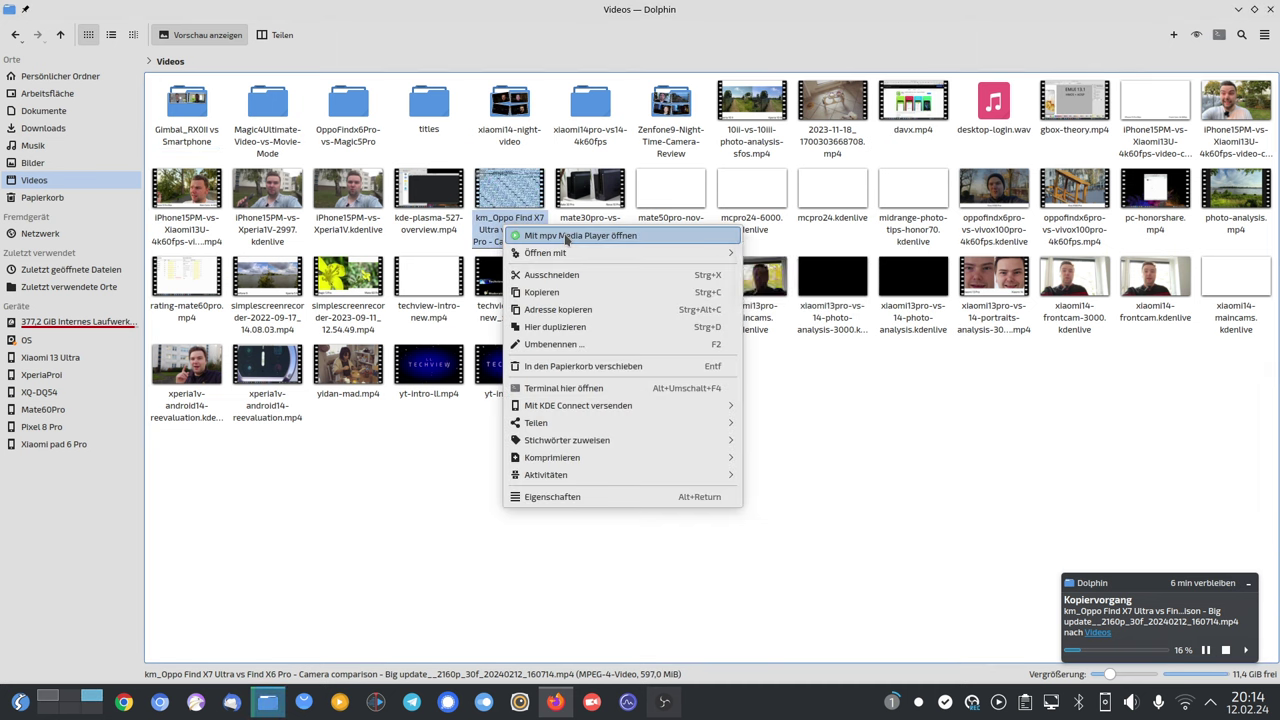
pyautogui.press('XF86AudioMute')
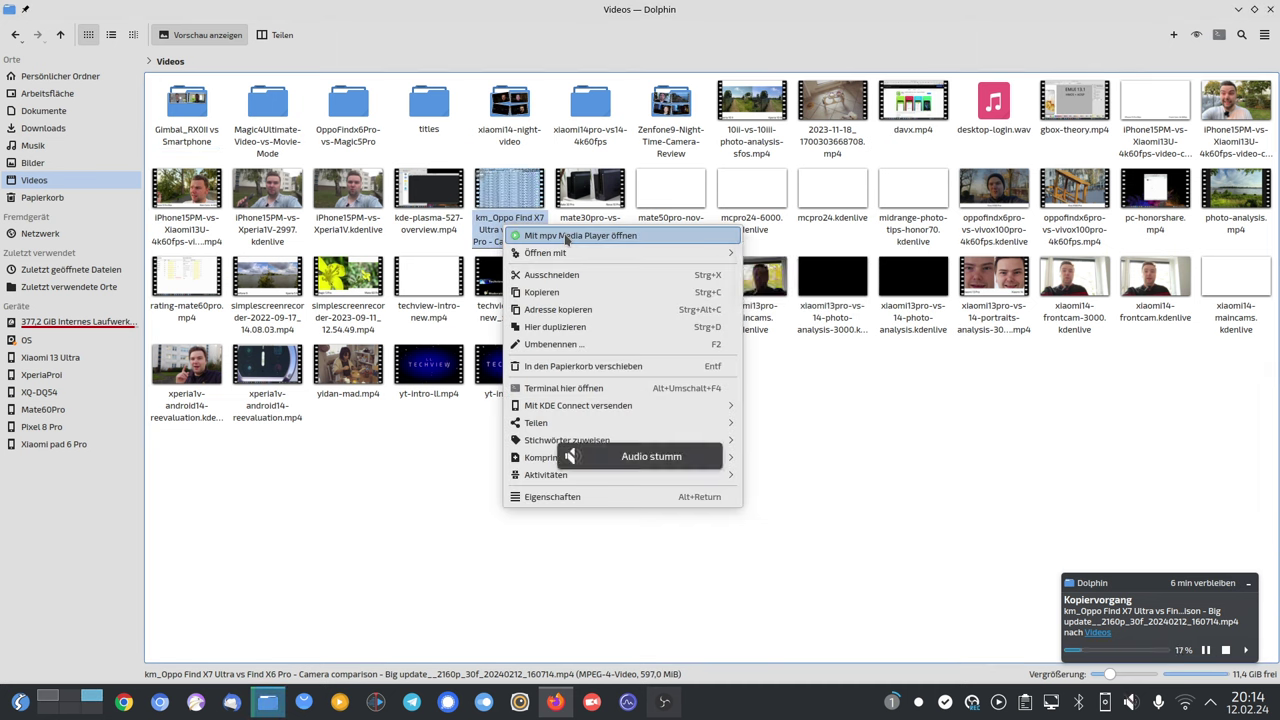
pyautogui.click(566, 236)
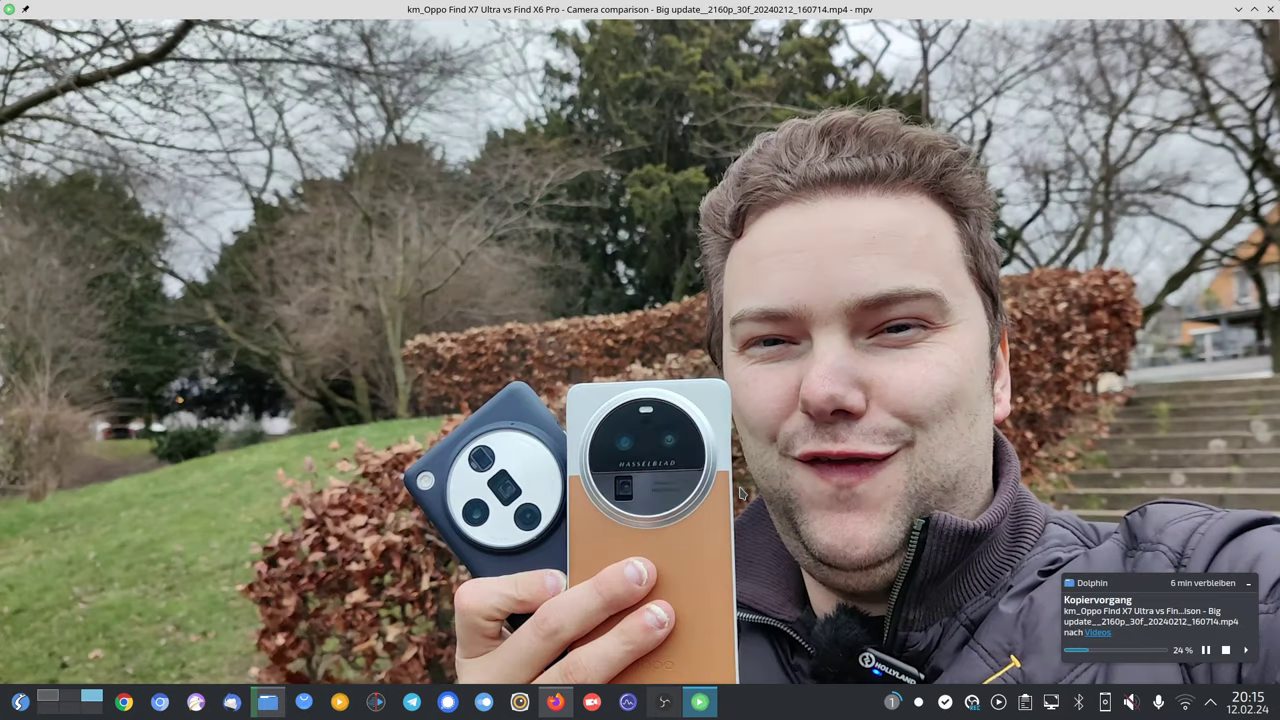
# Make the mpv video fullscreen and capture the frame with Print Screen.
pyautogui.press('f')
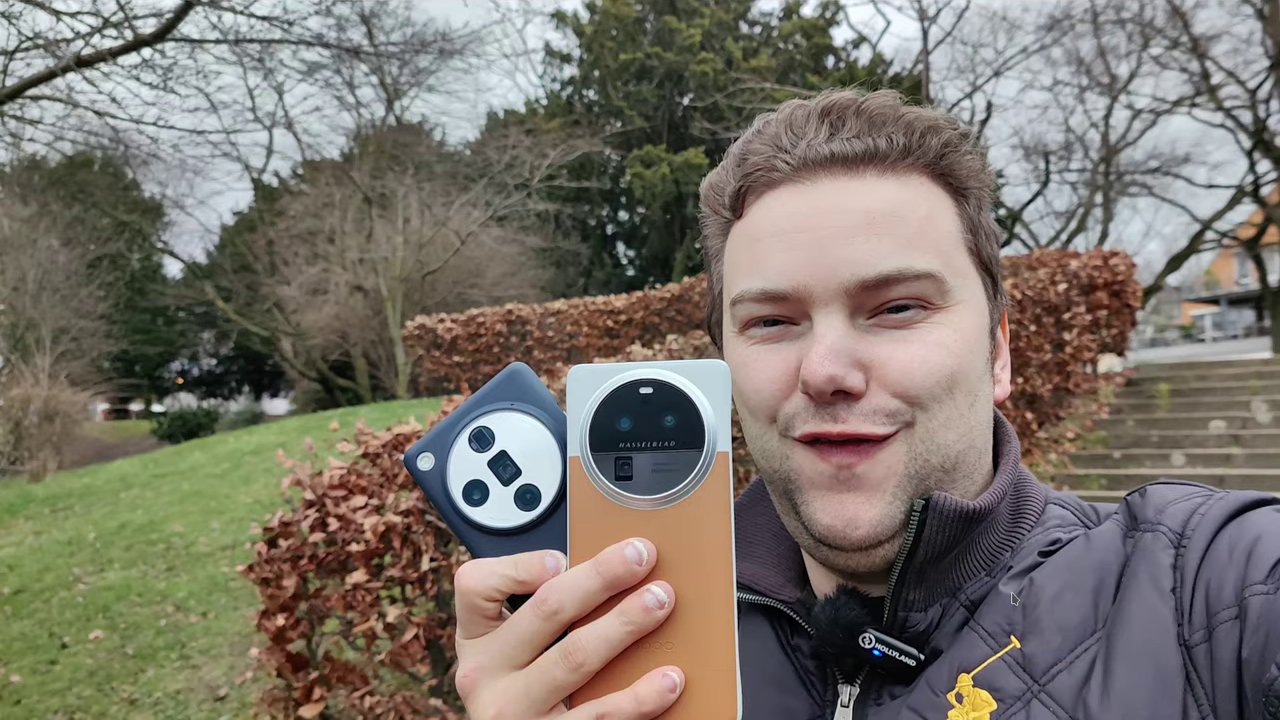
pyautogui.press('Print')
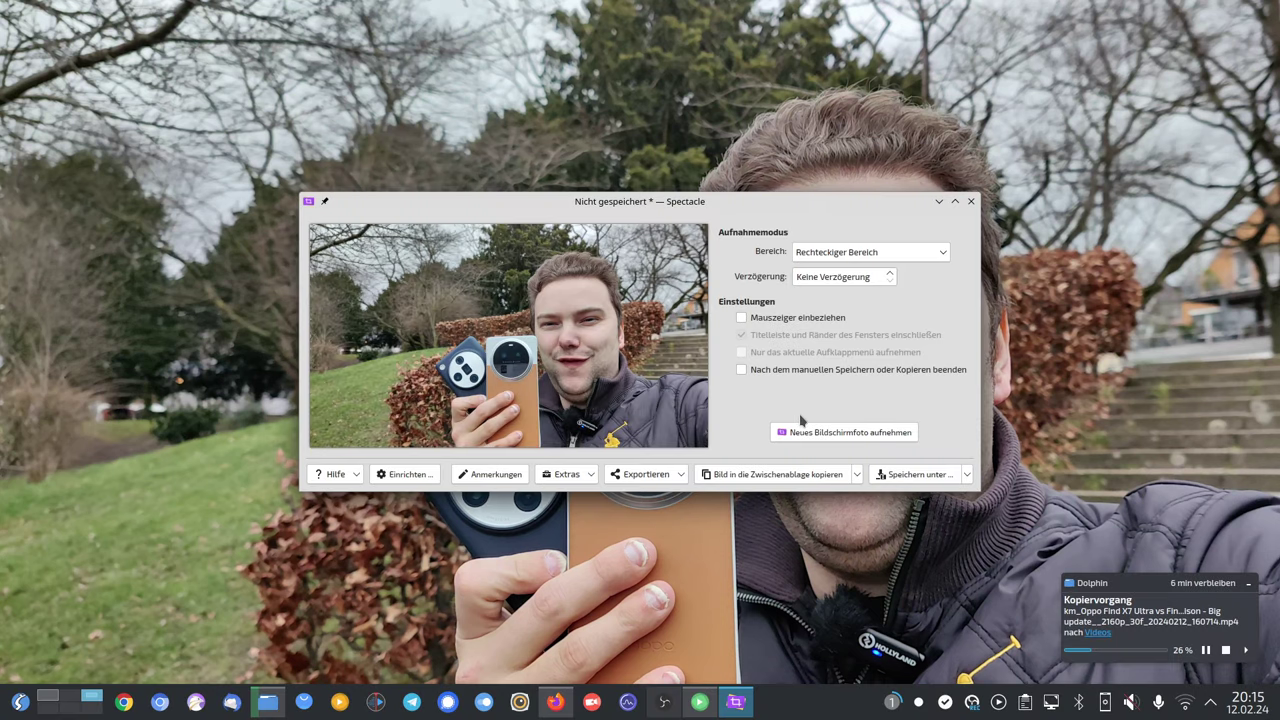
# Copy the Spectacle screenshot to the clipboard instead of saving it, then close Spectacle.
pyautogui.click(916, 474)
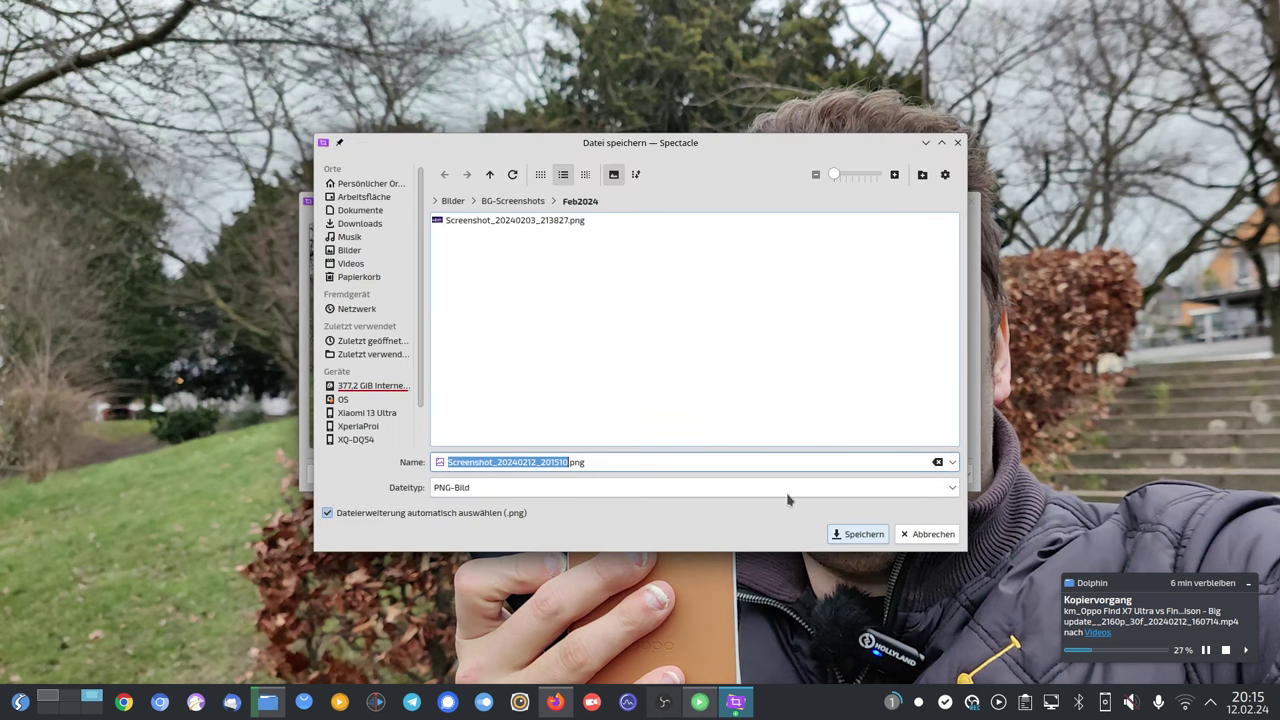
pyautogui.click(918, 536)
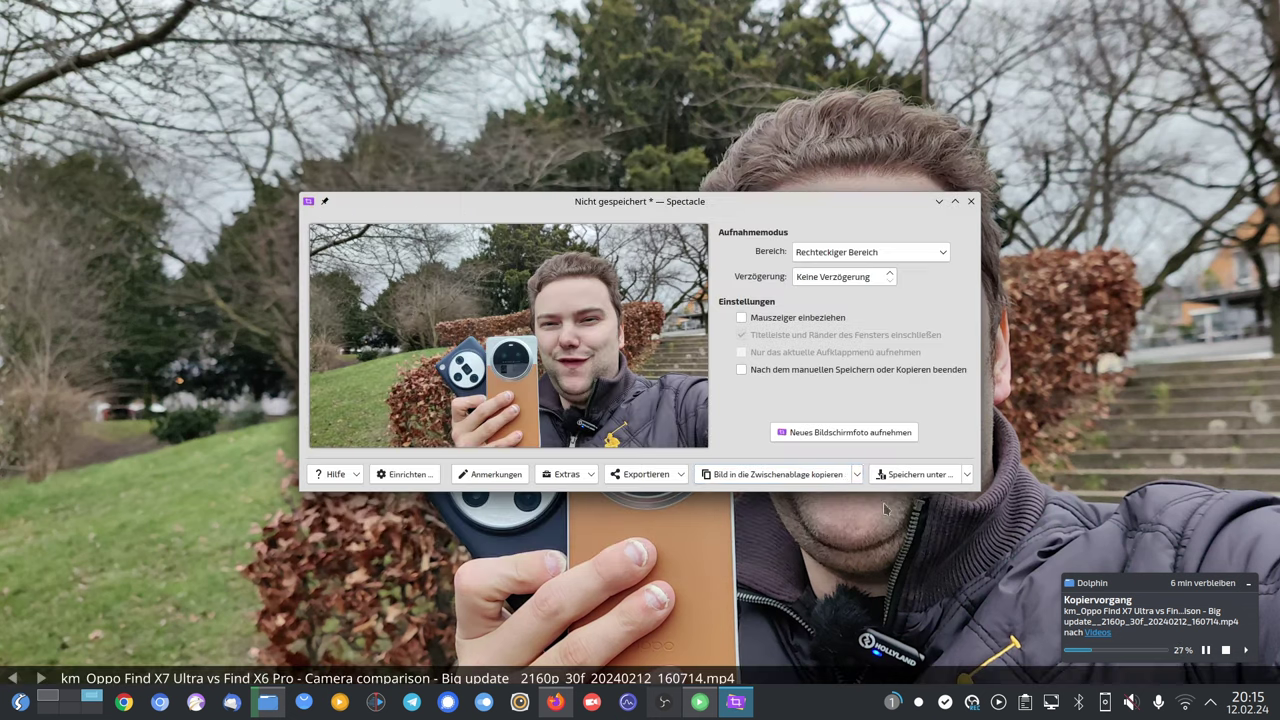
pyautogui.click(756, 477)
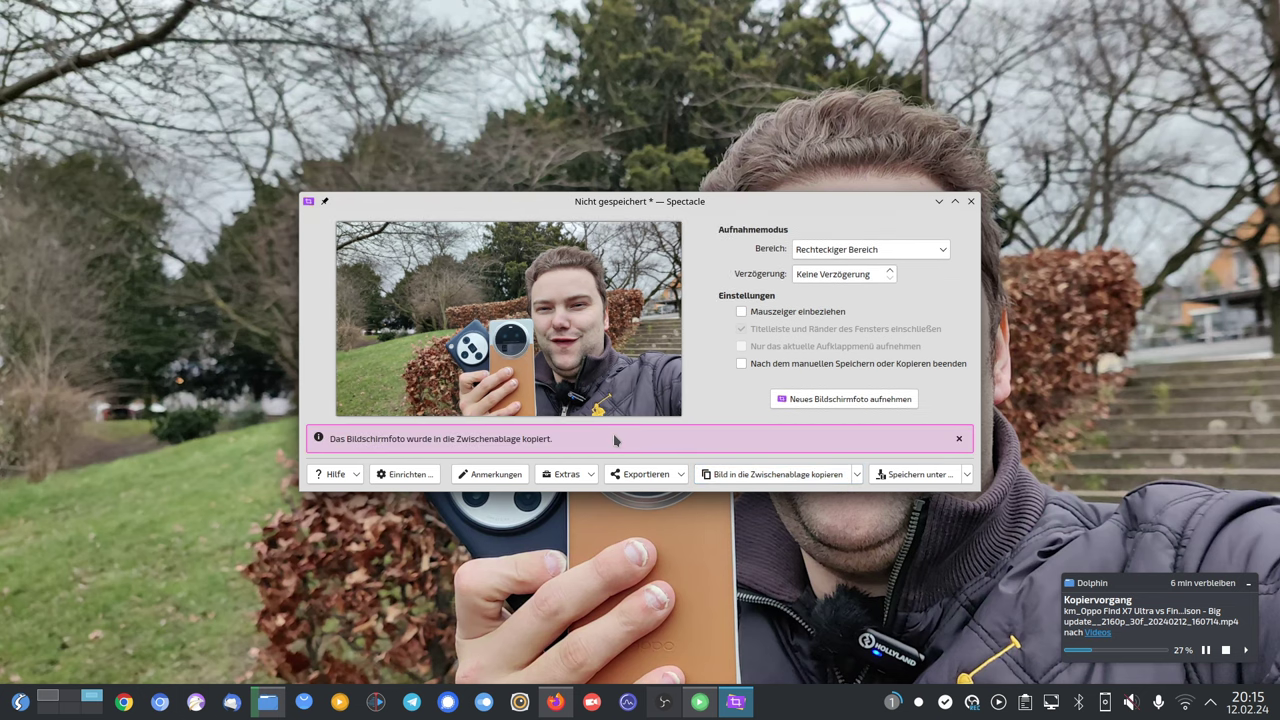
pyautogui.click(1029, 192)
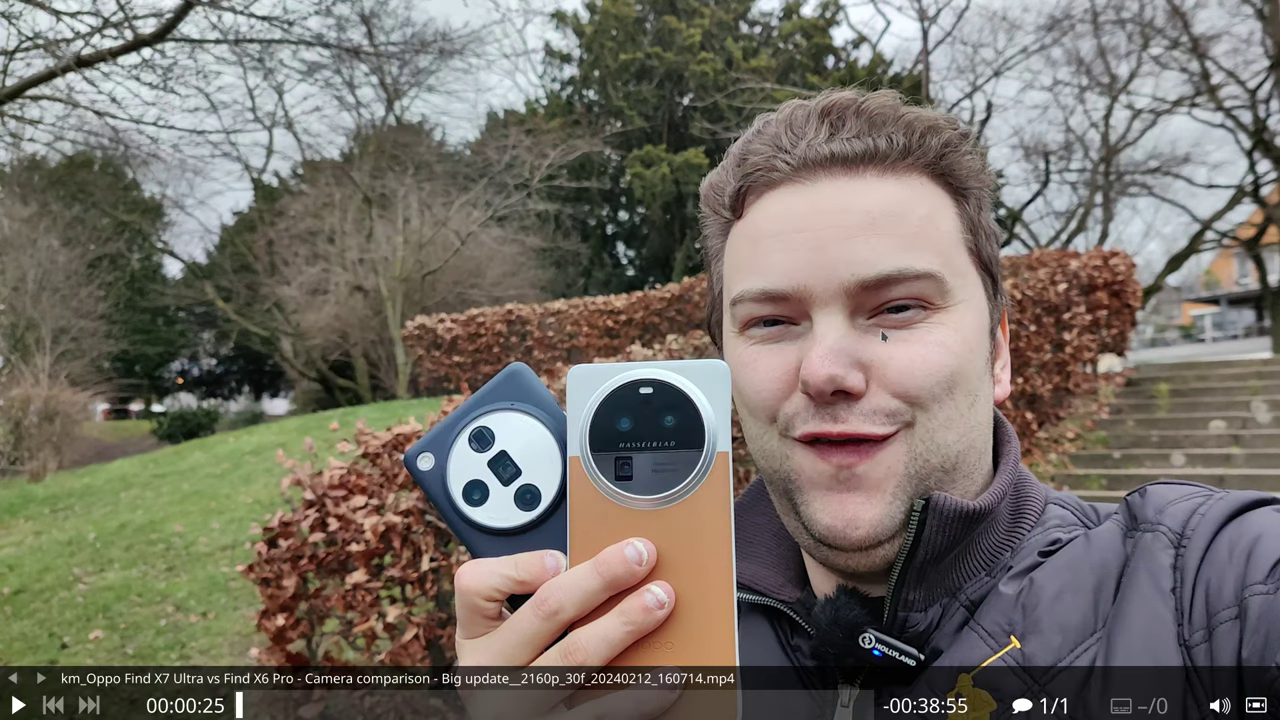
# Exit mpv fullscreen and bring up the six-desktop overview from the top-left corner.
pyautogui.press('Escape')
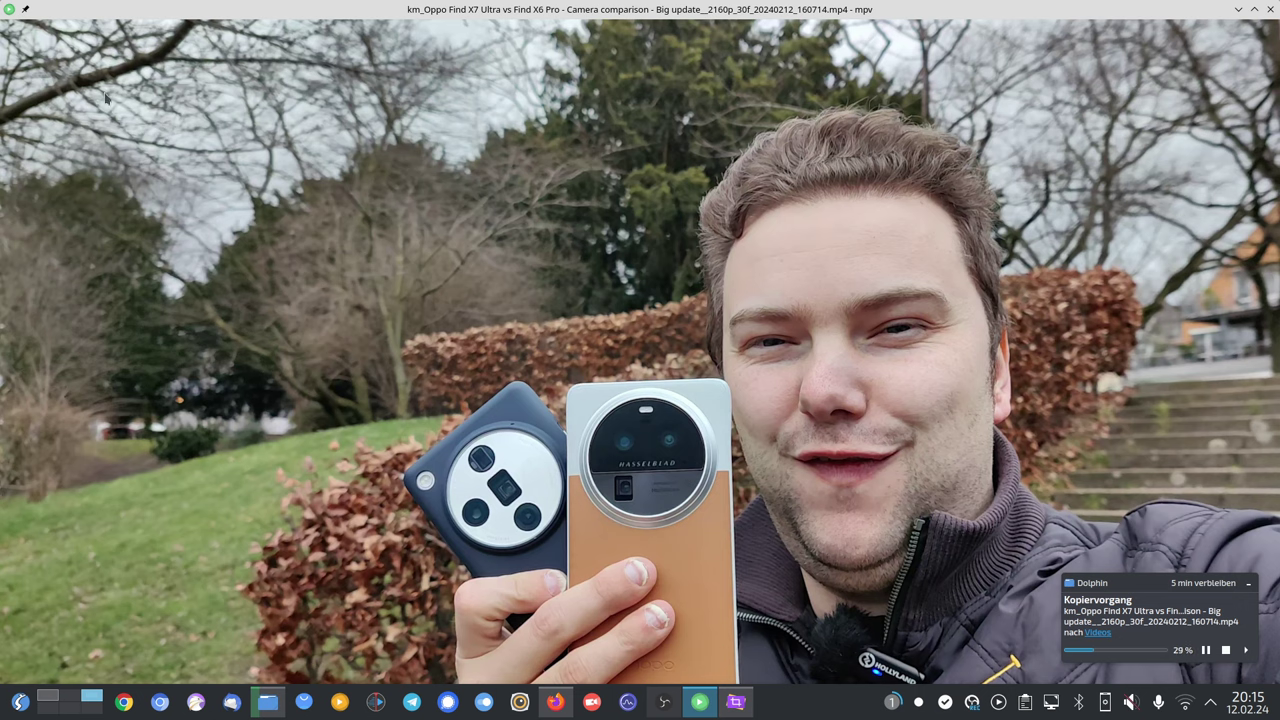
pyautogui.moveTo(1, 1)
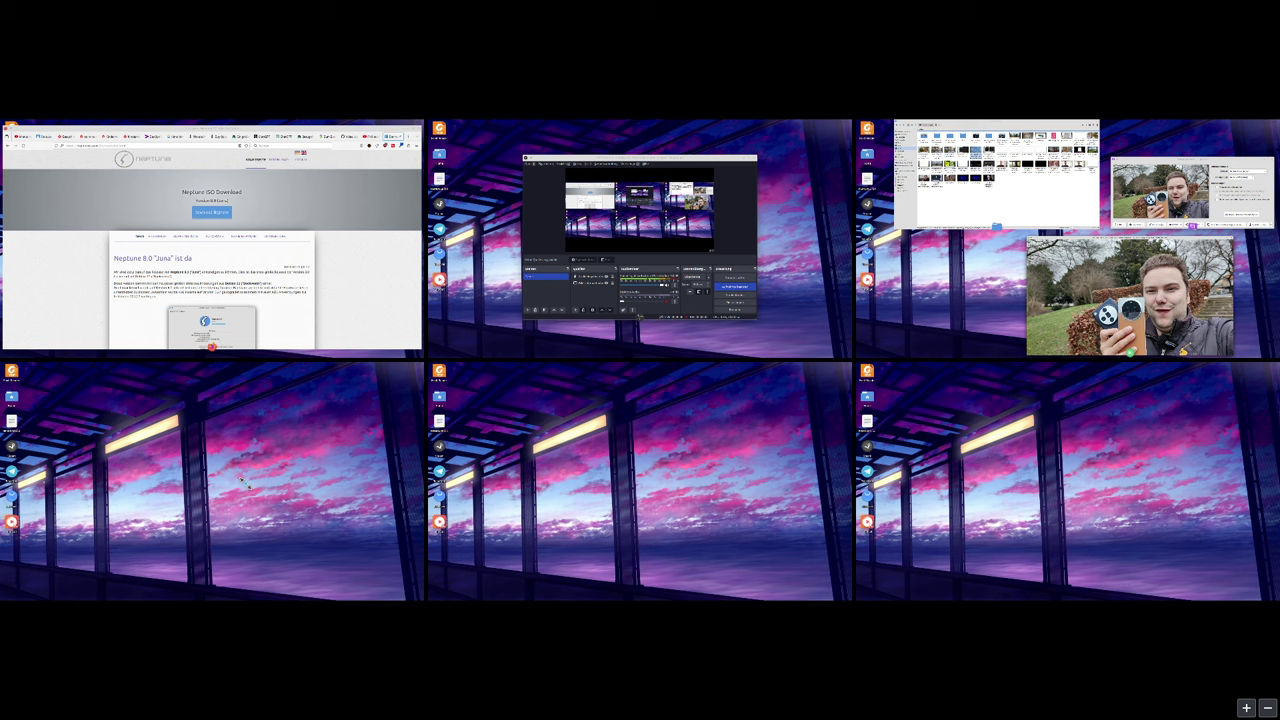
# Close the desktop overview and launch Inkscape by searching 'inksc' in the launcher.
pyautogui.click(244, 484)
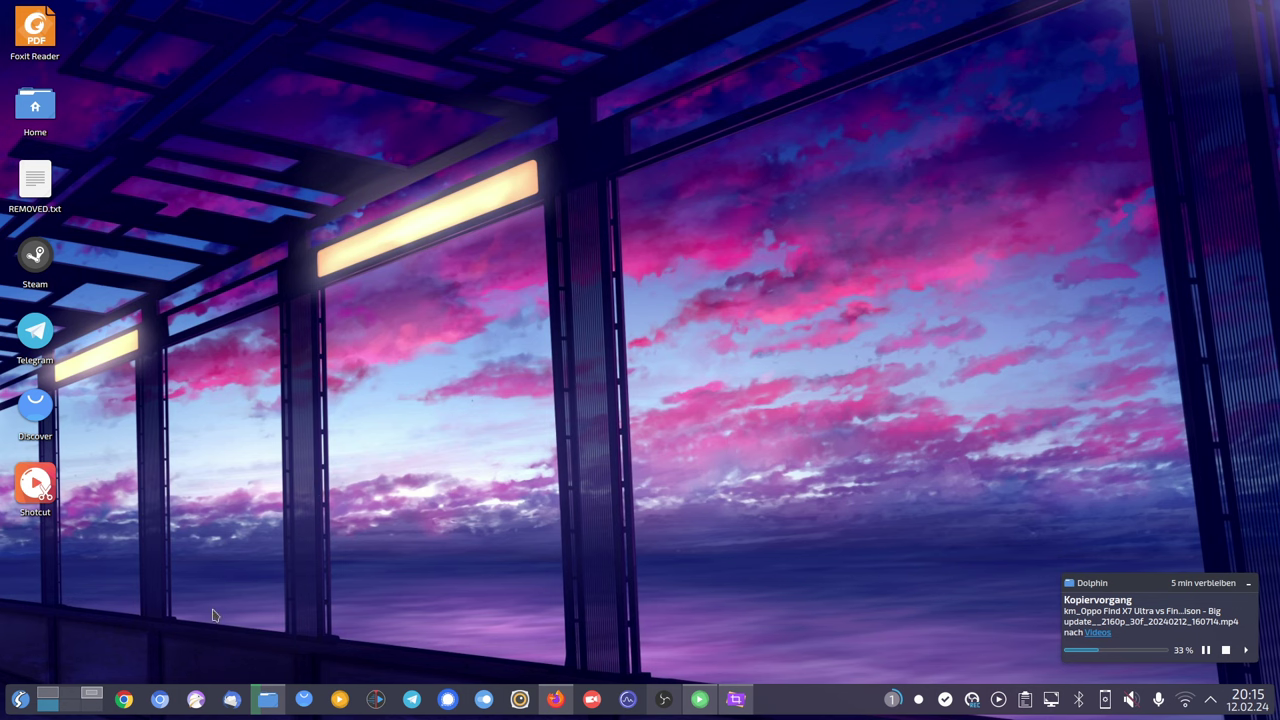
pyautogui.click(20, 698)
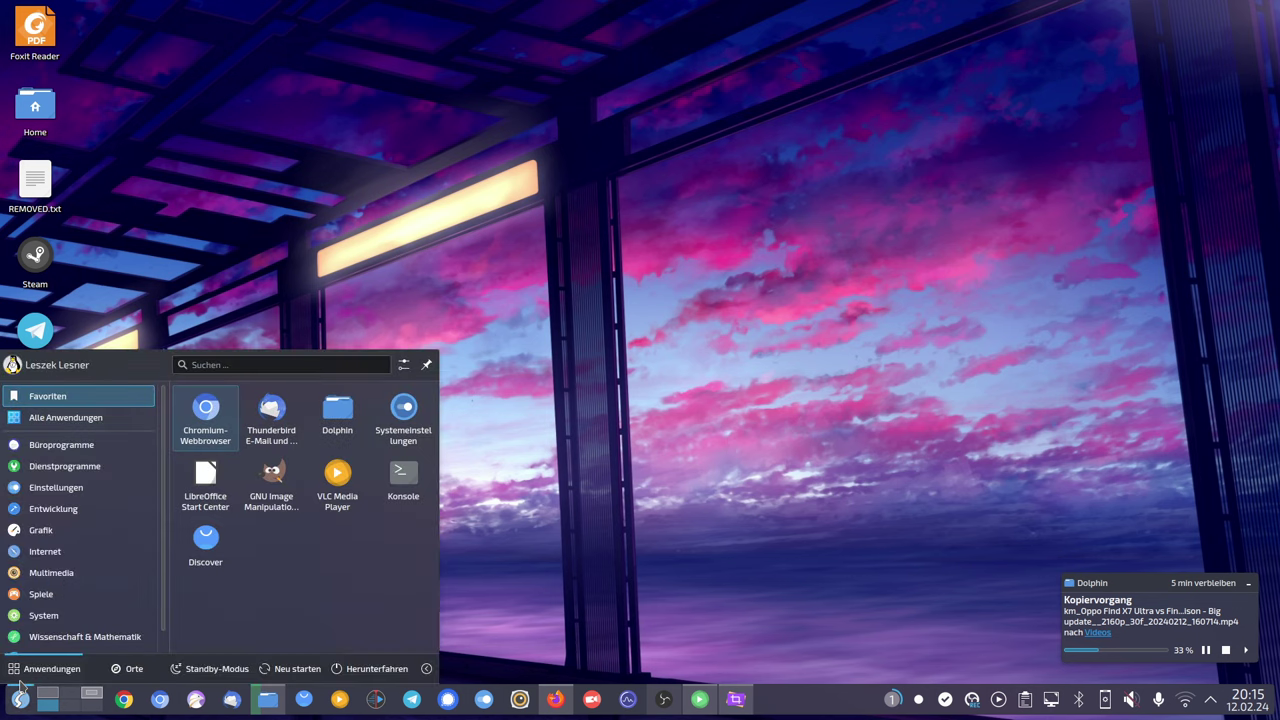
pyautogui.write('inksc')
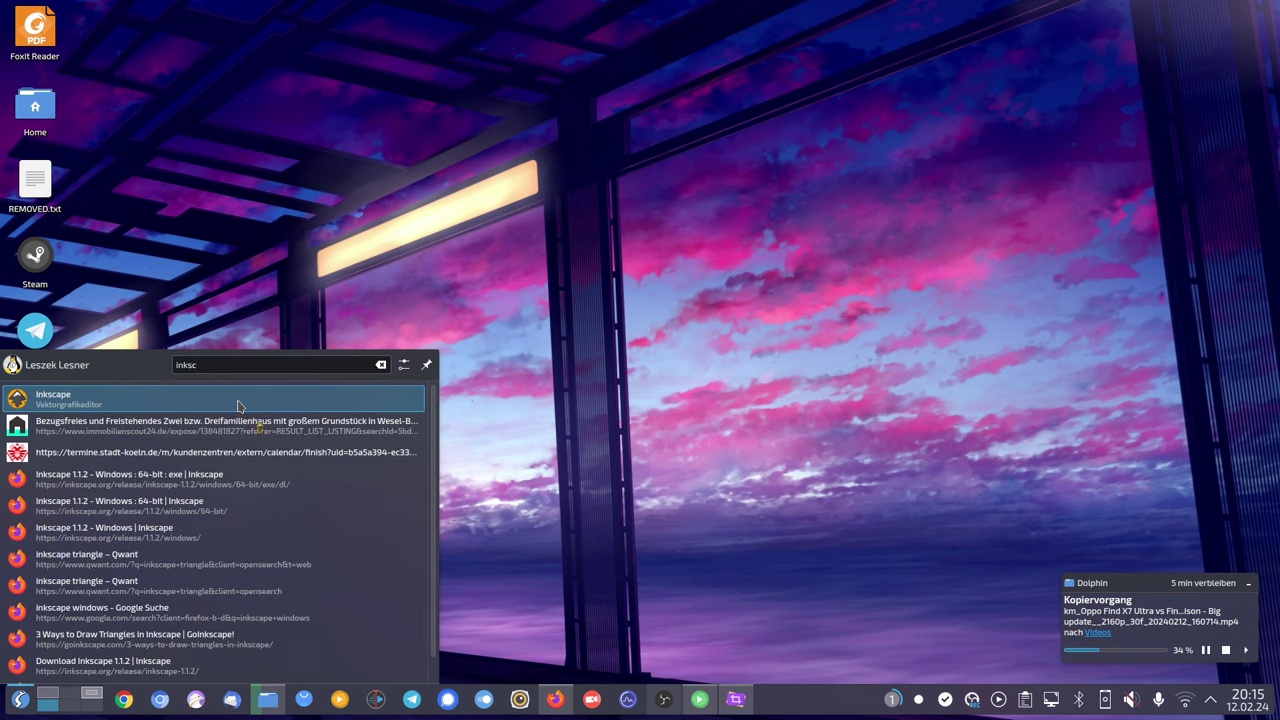
pyautogui.press('Return')
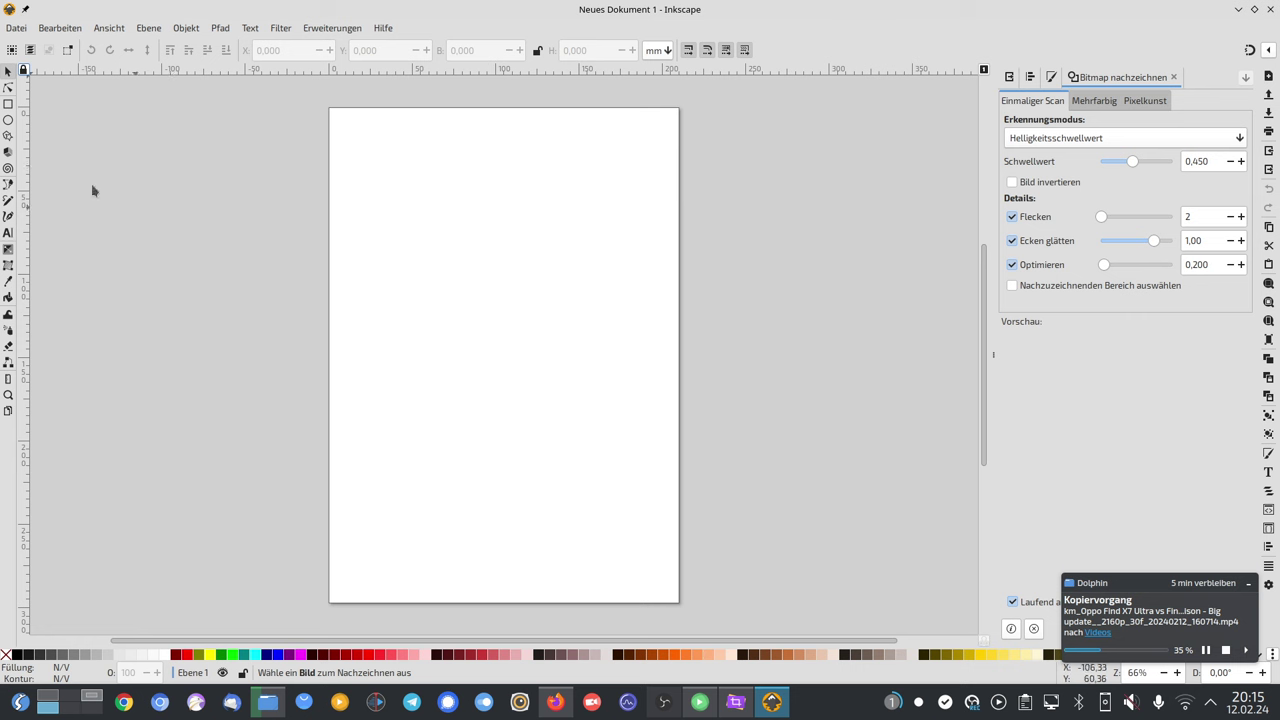
# Make the page landscape Video HD 1080p with px display units, then paste the video frame.
pyautogui.click(16, 28)
pyautogui.click(88, 288)
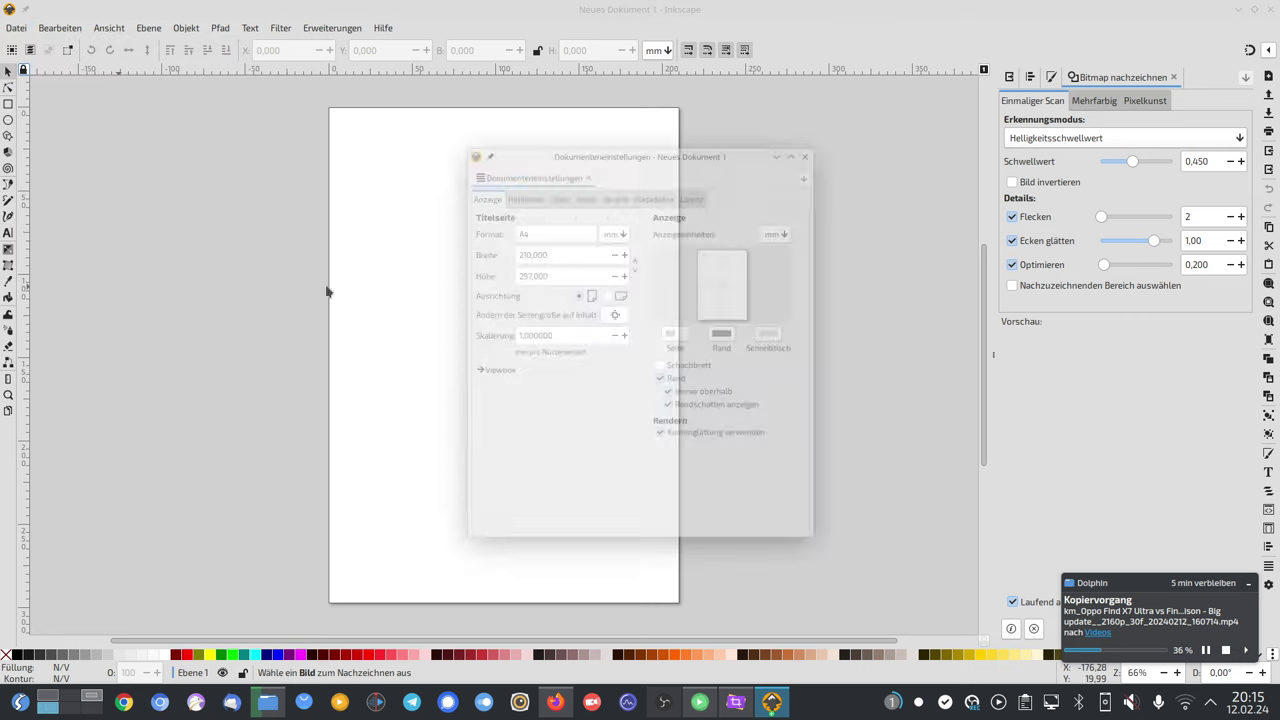
pyautogui.click(578, 220)
pyautogui.scroll(-10, 594, 410)
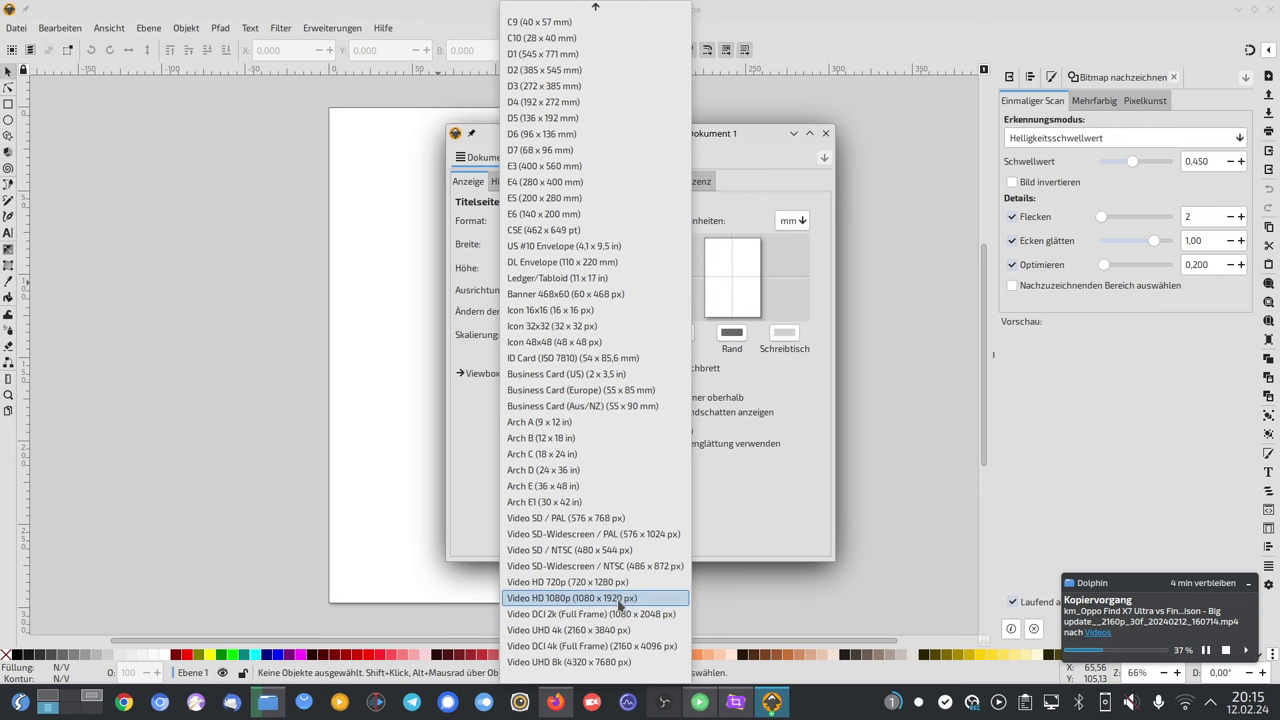
pyautogui.click(620, 598)
pyautogui.click(605, 291)
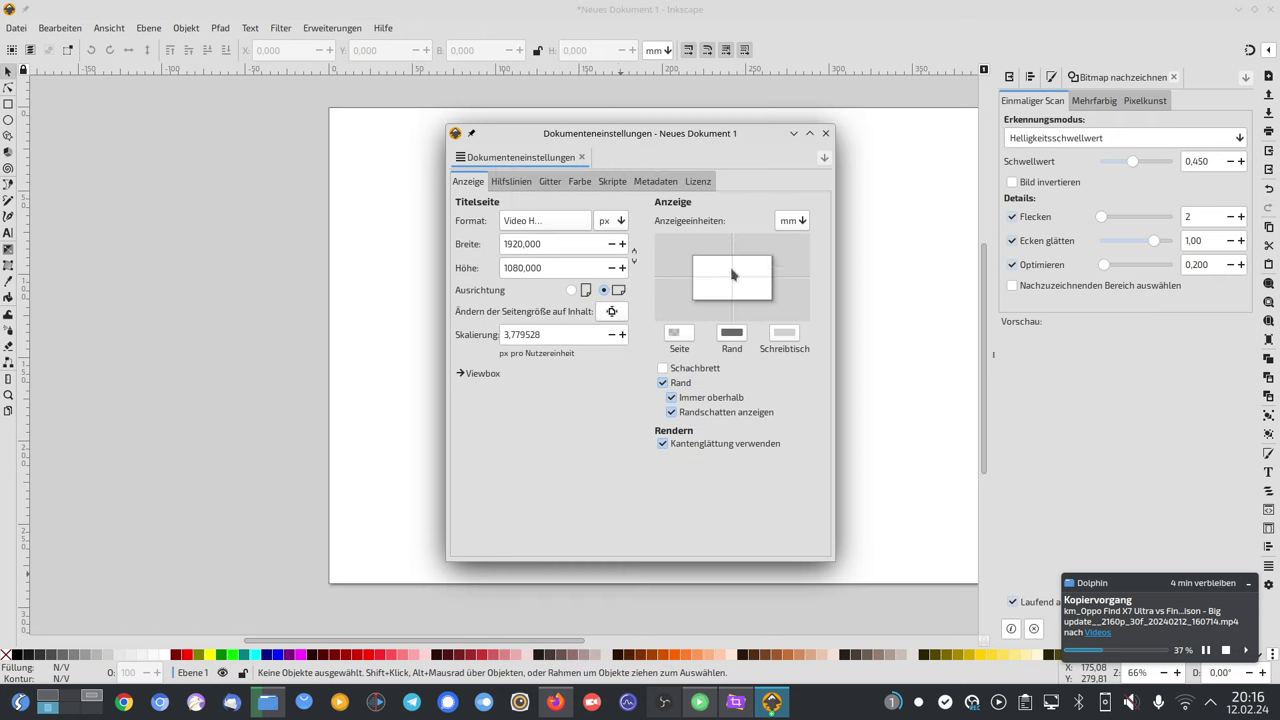
pyautogui.click(803, 222)
pyautogui.click(800, 231)
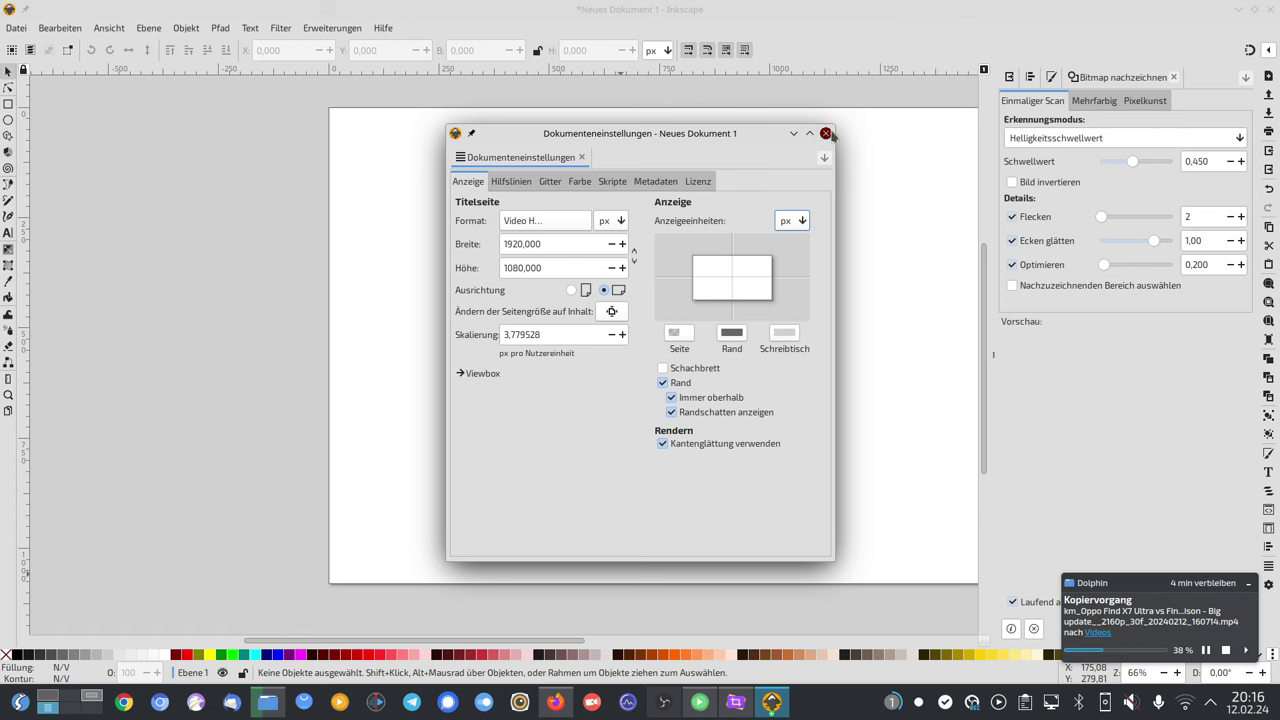
pyautogui.click(825, 133)
pyautogui.press('5')
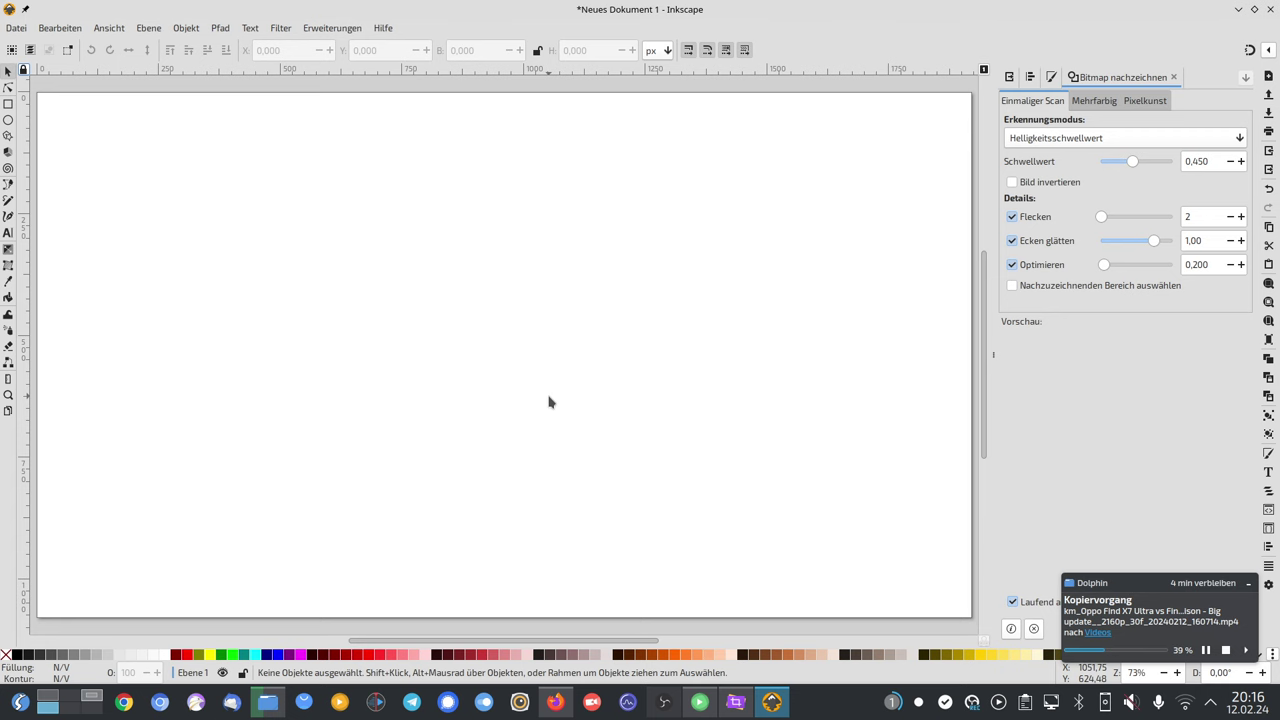
pyautogui.hotkey('ctrl', 'v')
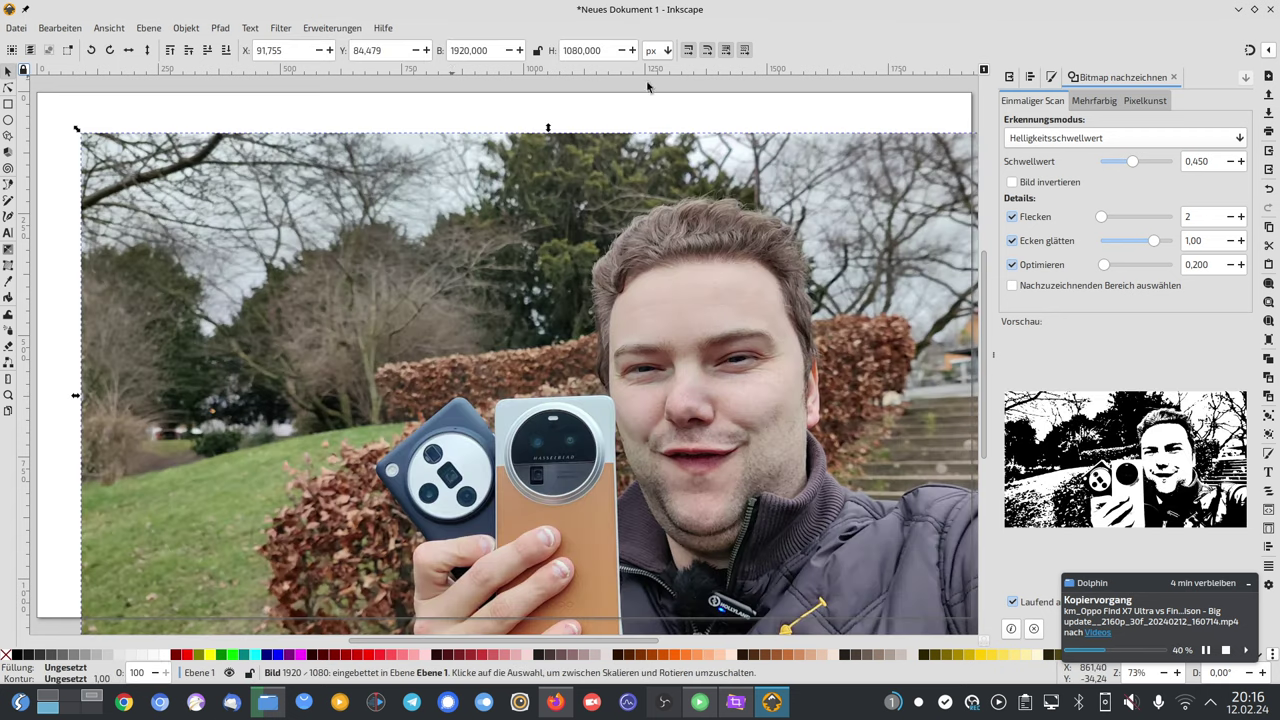
# Align the pasted frame to the page's left and top edges, relative to Page, then deselect.
pyautogui.click(1268, 546)
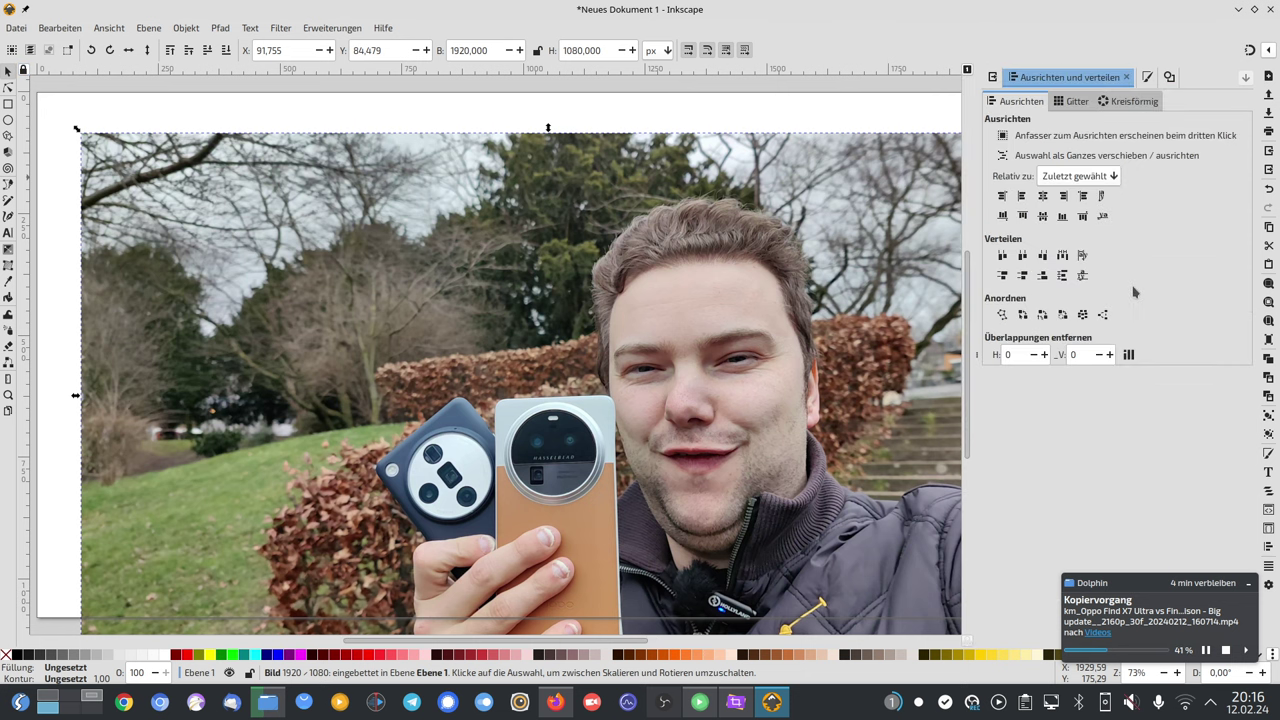
pyautogui.click(1072, 214)
pyautogui.click(1055, 249)
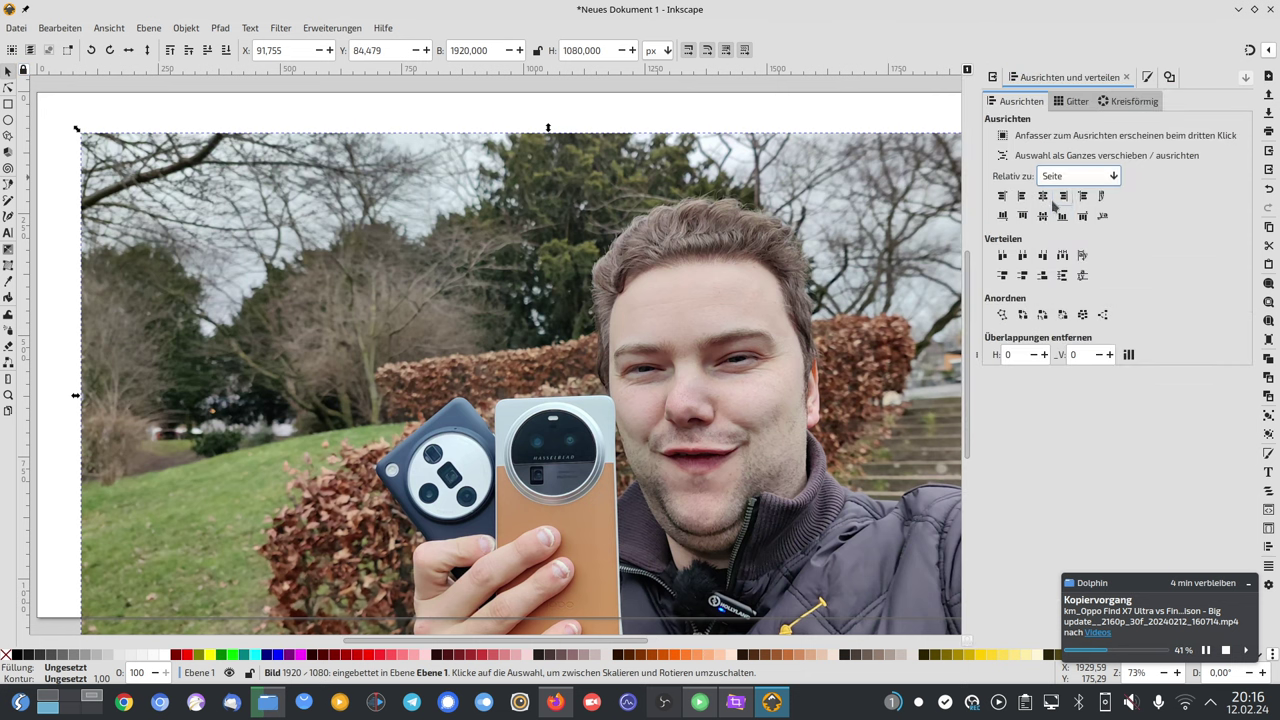
pyautogui.click(1042, 196)
pyautogui.click(1042, 216)
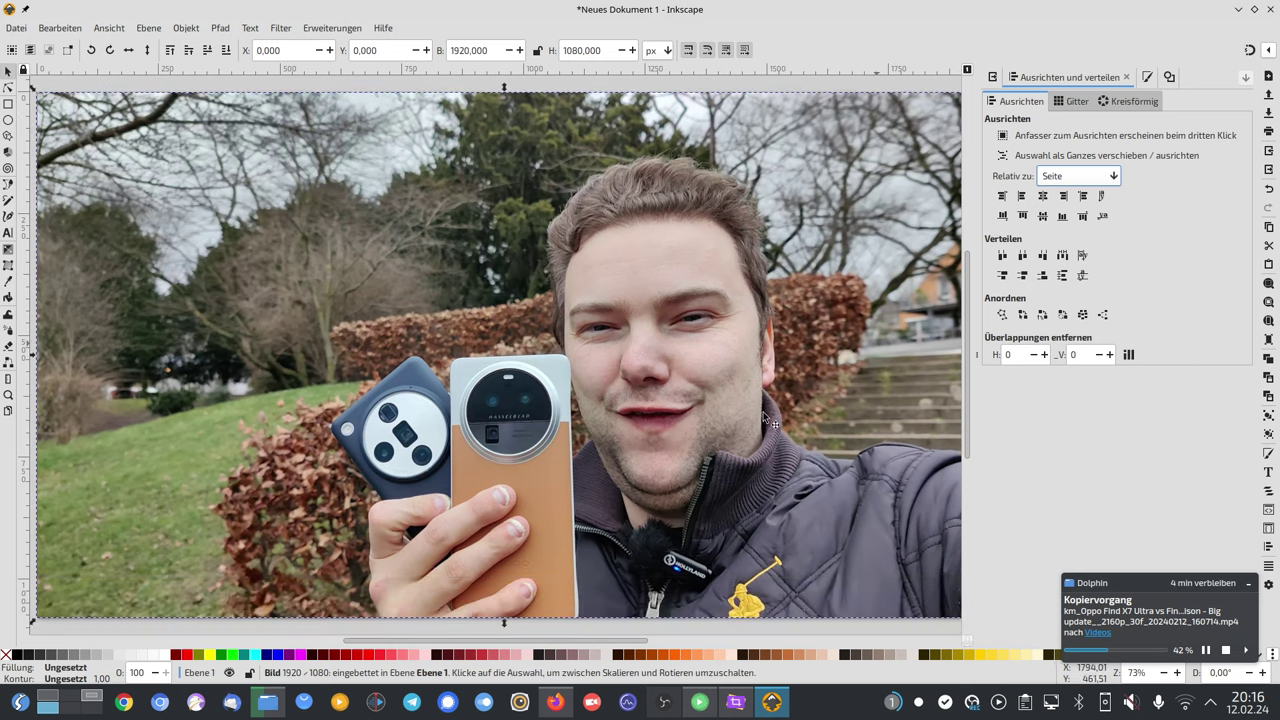
pyautogui.click(562, 636)
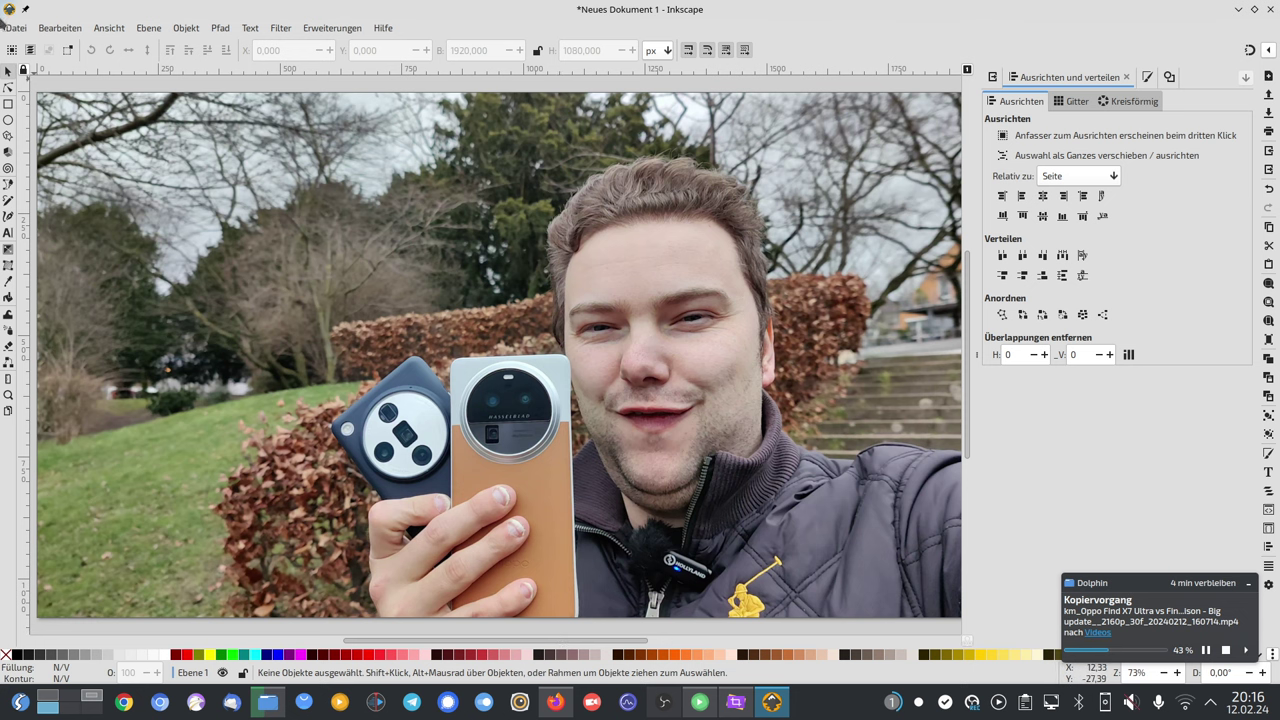
pyautogui.click(15, 28)
# Open oppo-findx7-ultra-vs-vivo-x100pro.svg from recent files and copy its left title panel.
pyautogui.moveTo(115, 98)
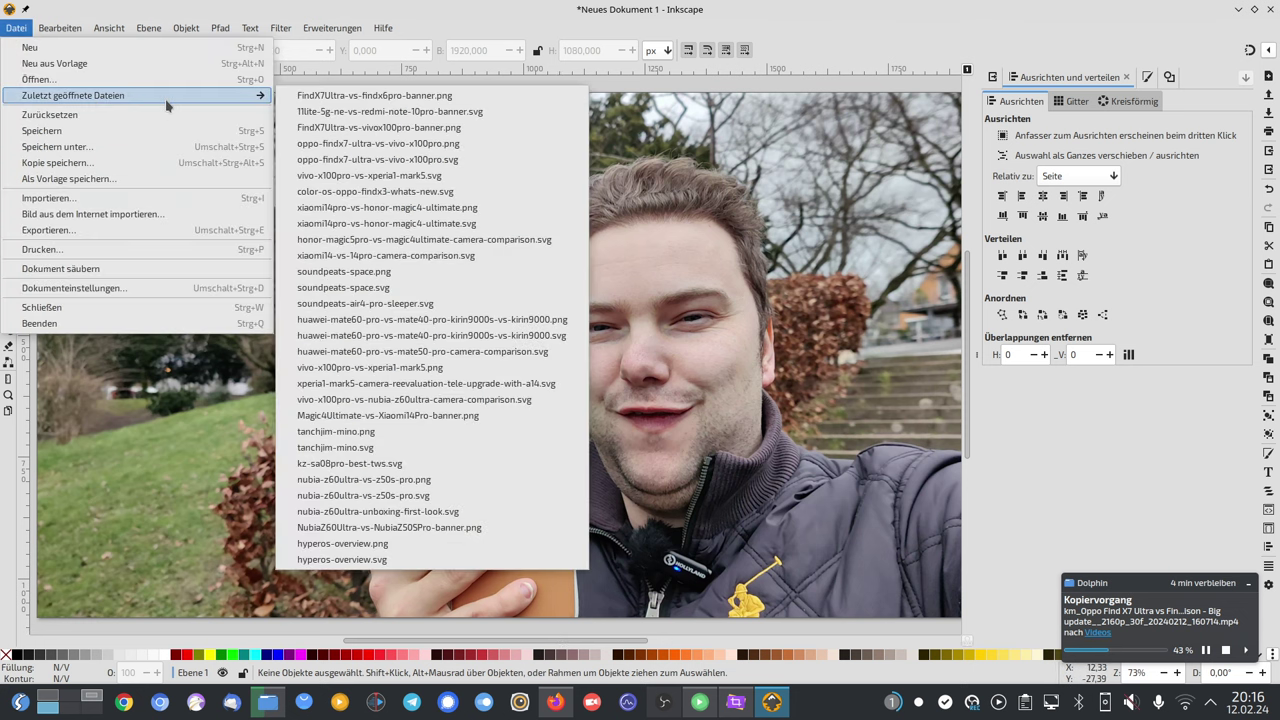
pyautogui.click(464, 162)
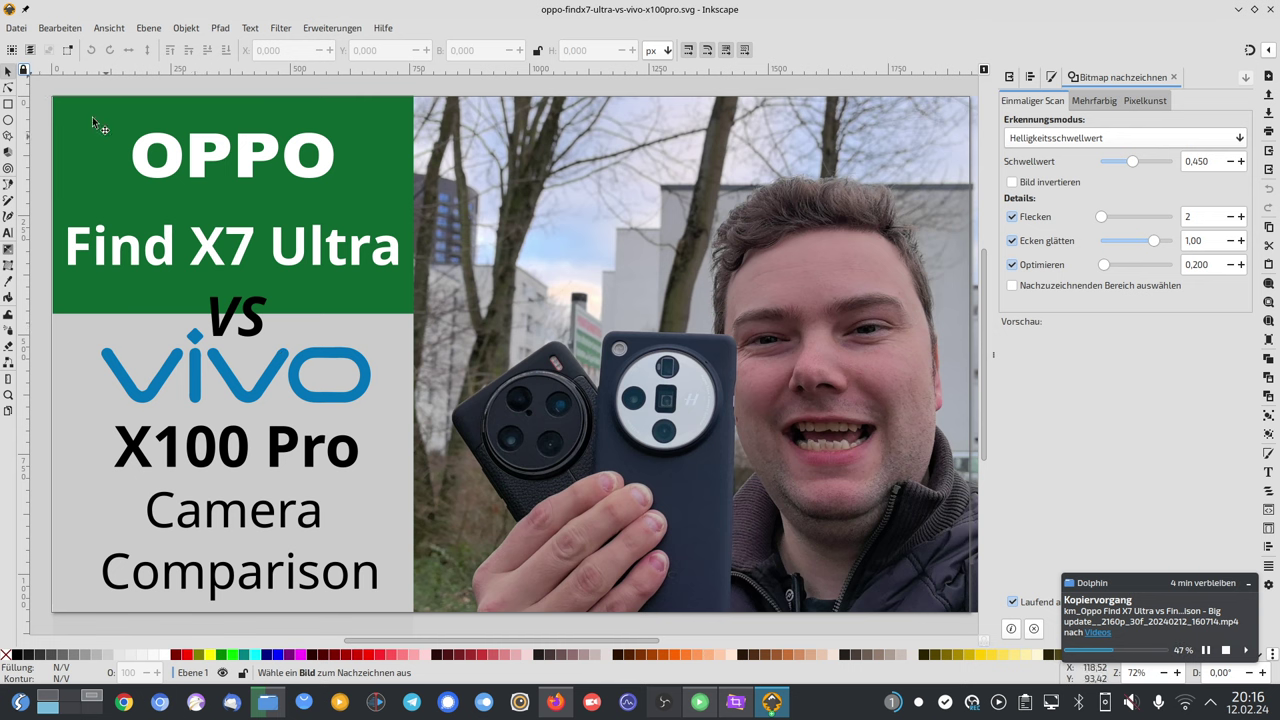
pyautogui.click(43, 90)
pyautogui.moveTo(40, 88); pyautogui.dragTo(441, 646)
pyautogui.hotkey('ctrl', 'c')
# Paste the title panel at the page's left edge and set its green rectangle to 1080 px tall.
pyautogui.hotkey('alt', 'Tab')
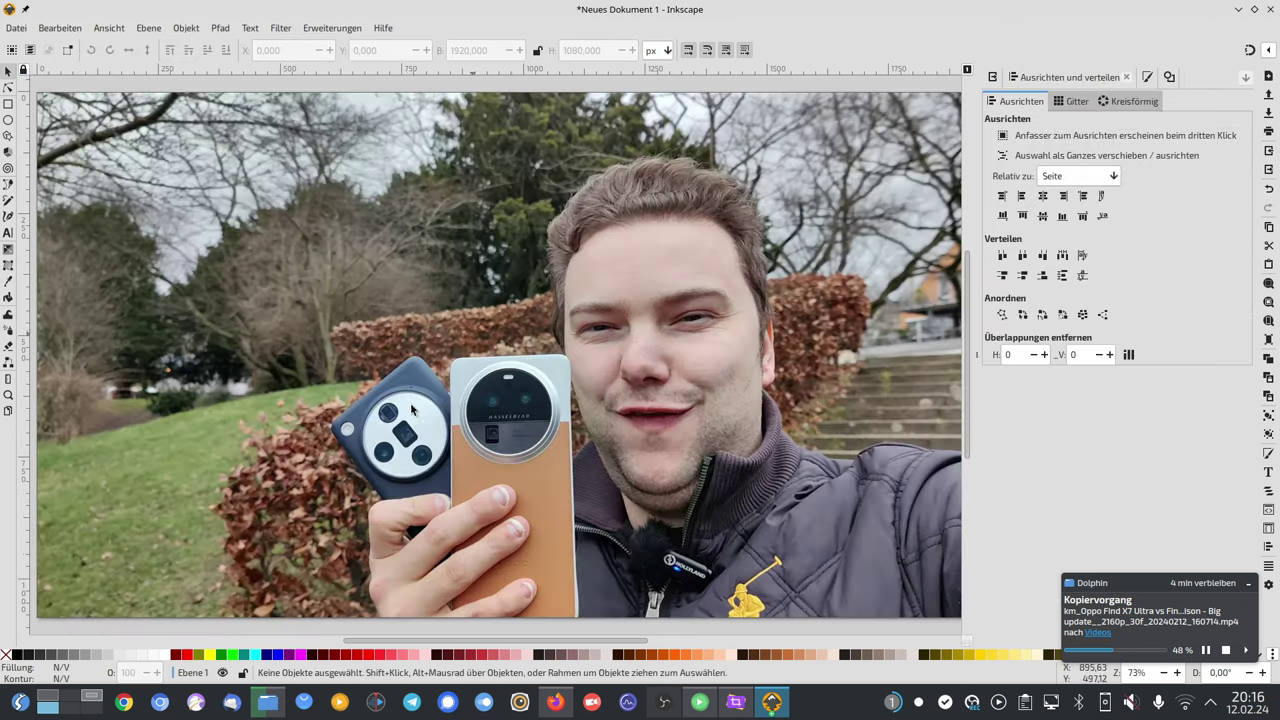
pyautogui.hotkey('ctrl', 'v')
pyautogui.moveTo(493, 344); pyautogui.dragTo(336, 292)
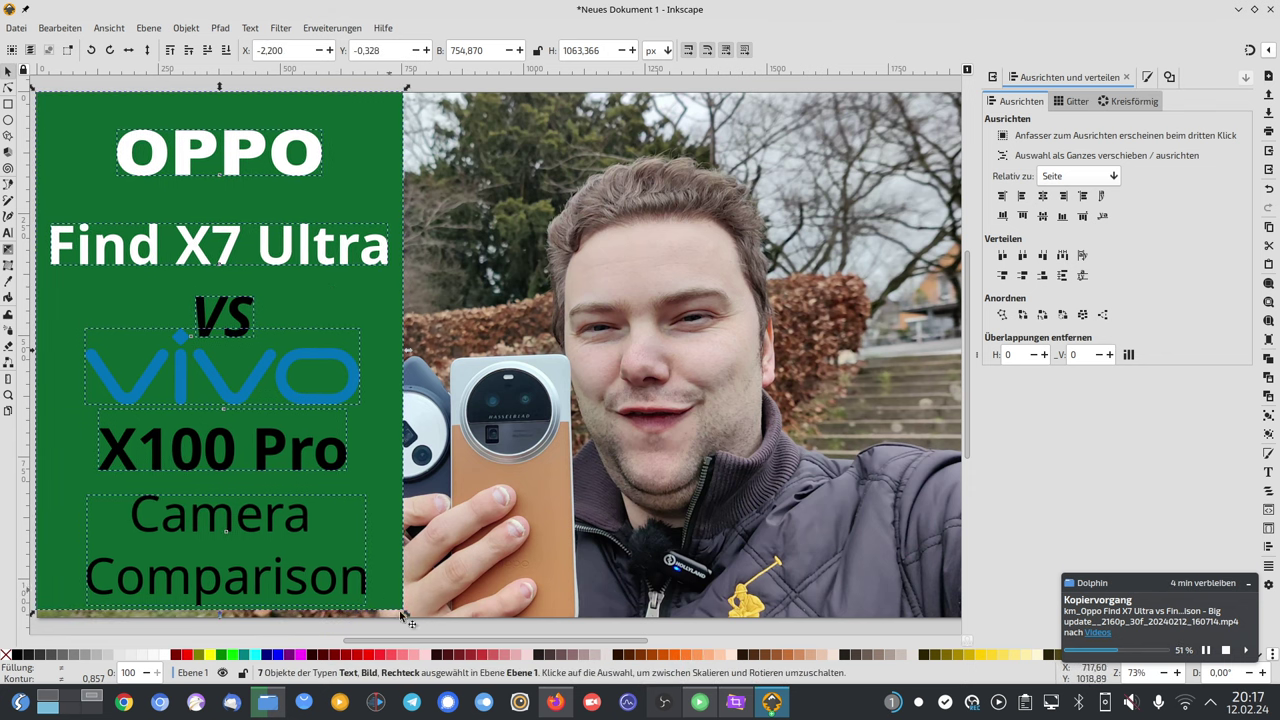
pyautogui.click(395, 585)
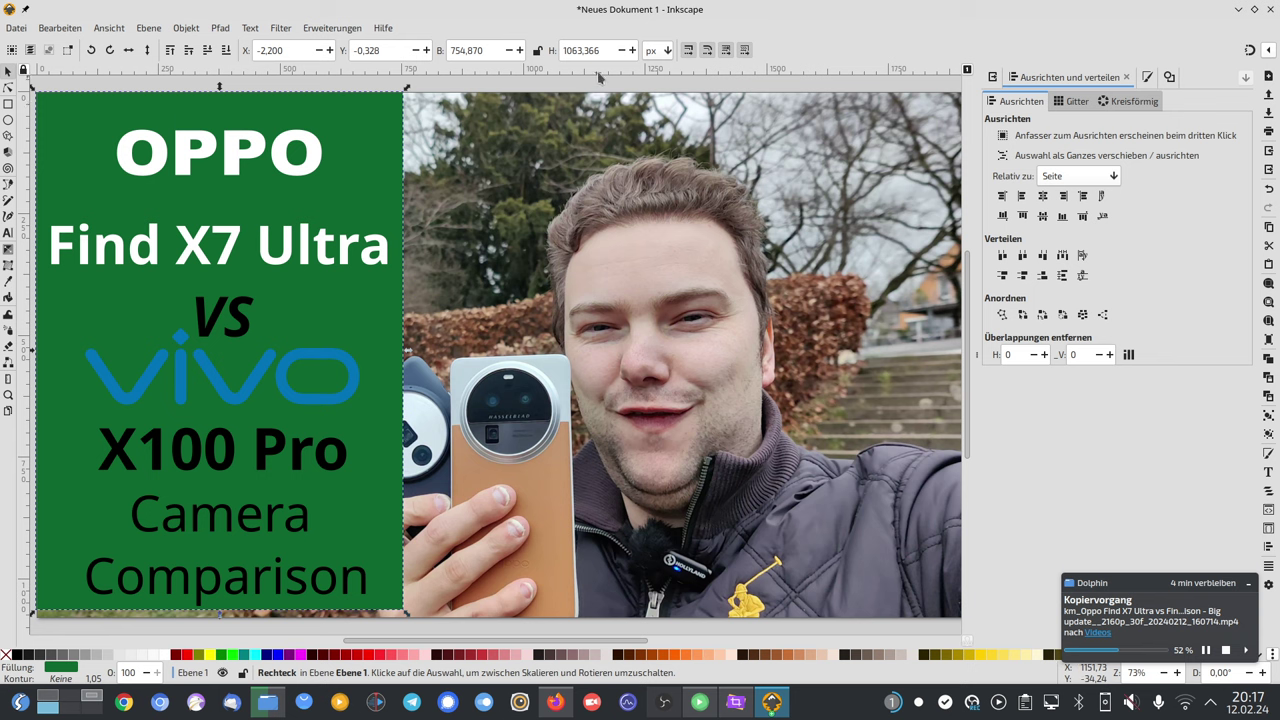
pyautogui.tripleClick(579, 50)
pyautogui.write('1080')
pyautogui.press('Return')
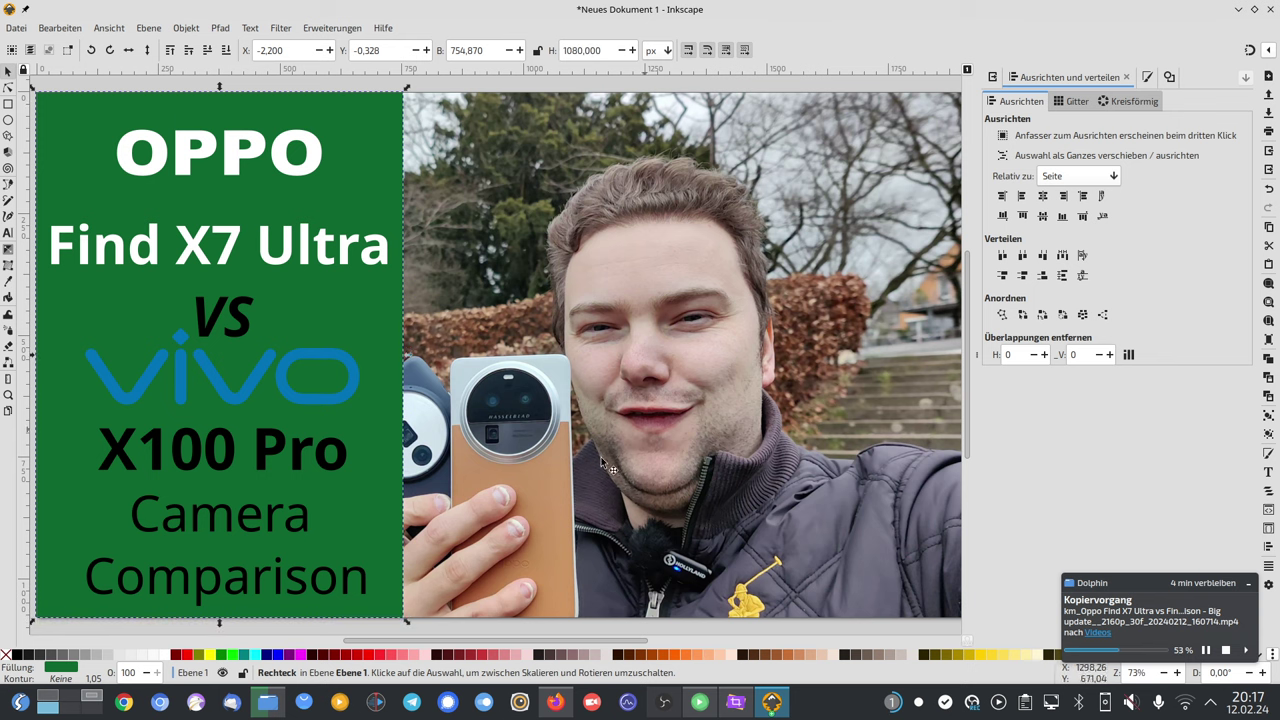
# Shift the video frame right beside the panel, to X 260.
pyautogui.click(630, 388)
pyautogui.hotkey('shift', 'Right')
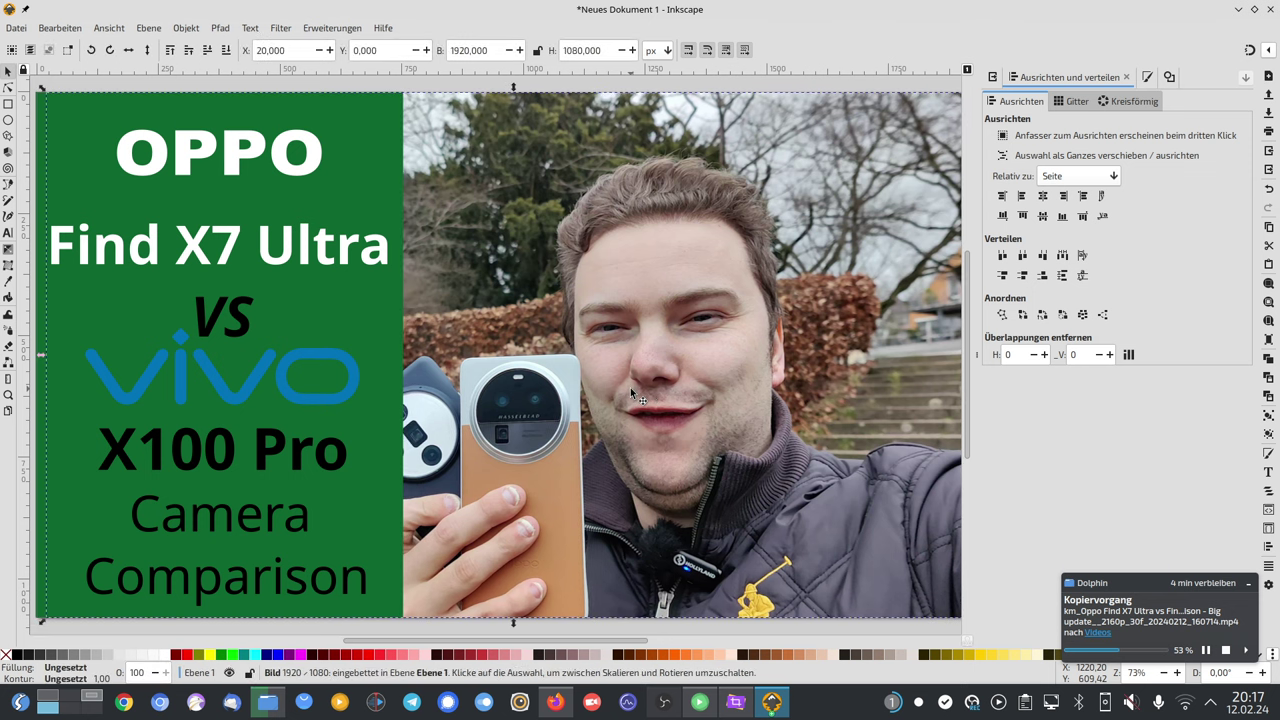
pyautogui.hotkey('shift', 'Right')
pyautogui.hotkey('shift', 'Right')
pyautogui.hotkey('shift', 'Right')
pyautogui.hotkey('shift', 'Right')
pyautogui.hotkey('shift', 'Right')
pyautogui.hotkey('shift', 'Right')
pyautogui.hotkey('shift', 'Right')
pyautogui.hotkey('shift', 'Right')
pyautogui.hotkey('shift', 'Right')
pyautogui.hotkey('shift', 'Right')
pyautogui.hotkey('shift', 'Right')
pyautogui.hotkey('shift', 'Right')
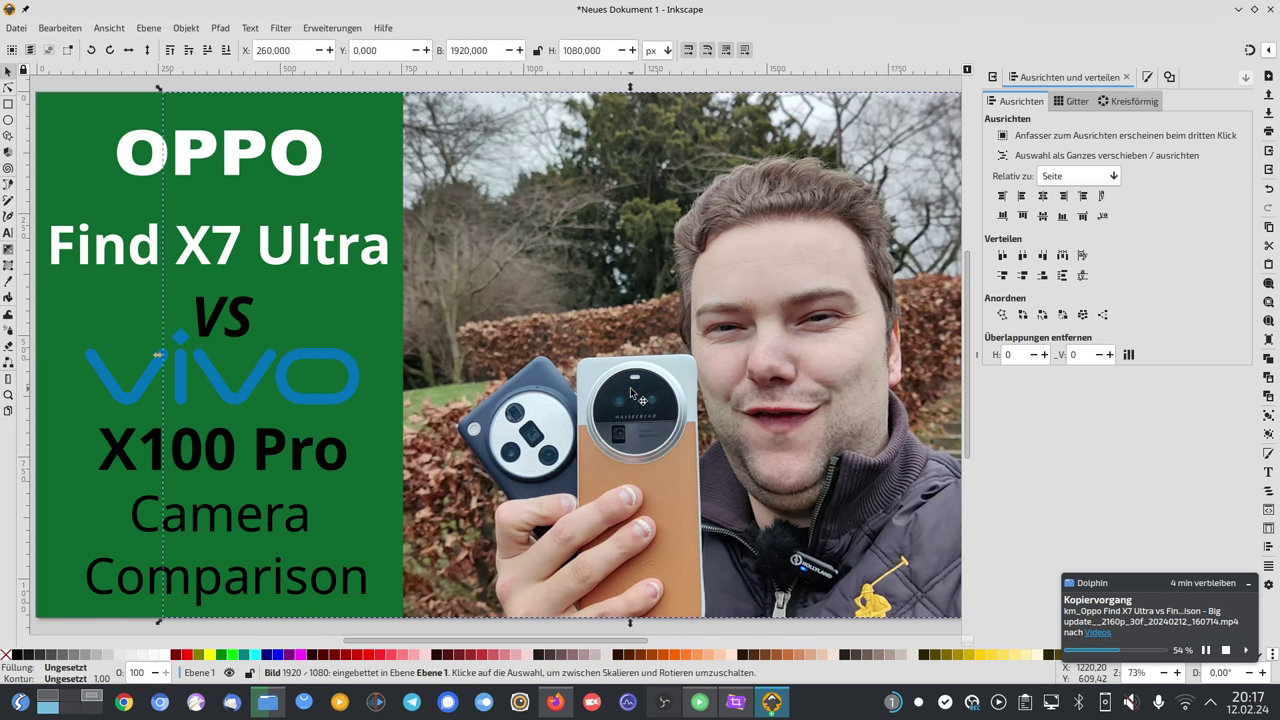
pyautogui.hotkey('shift', 'Left')
# Delete the vivo logo and make the X100 Pro and Camera Comparison texts white.
pyautogui.click(545, 636)
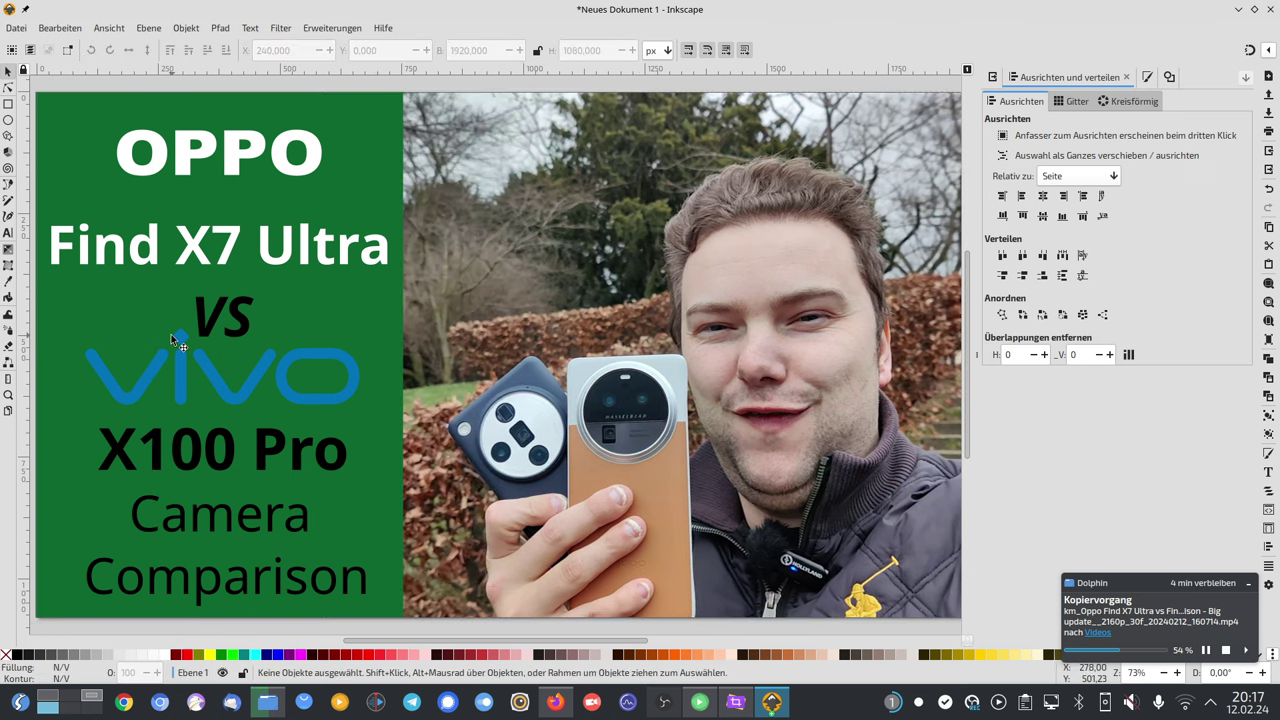
pyautogui.click(175, 388)
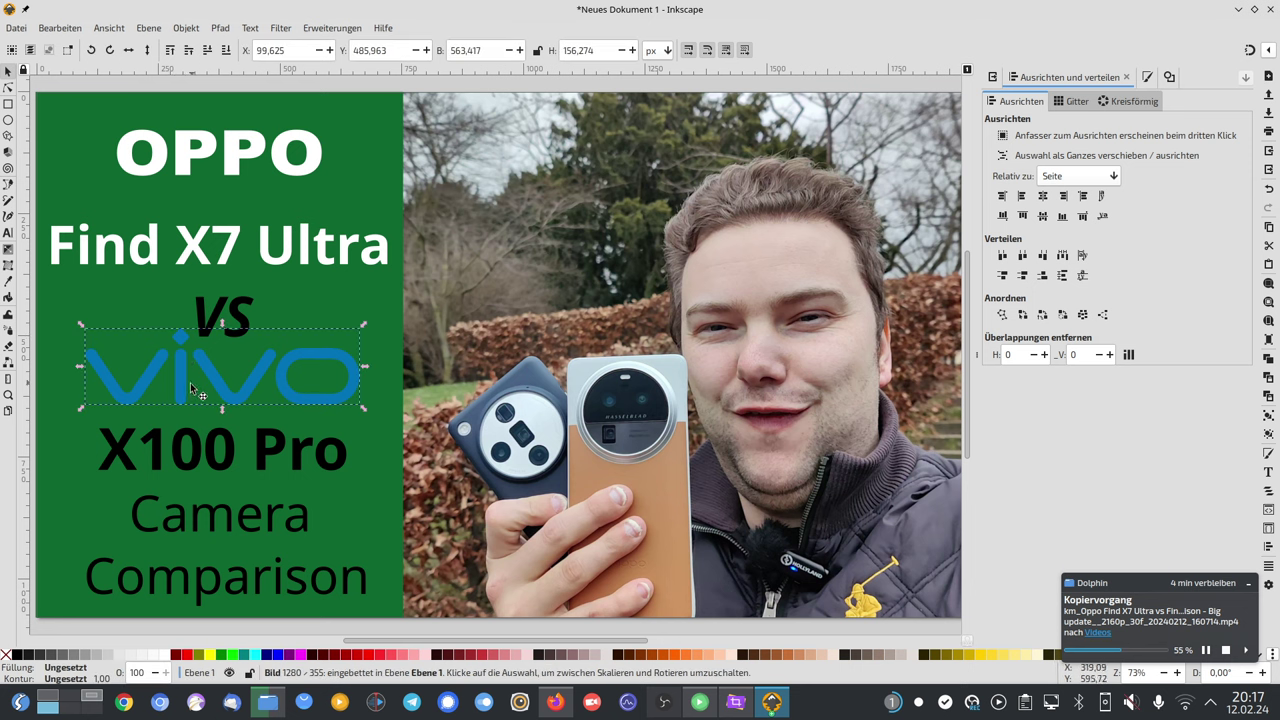
pyautogui.press('Delete')
pyautogui.click(212, 460)
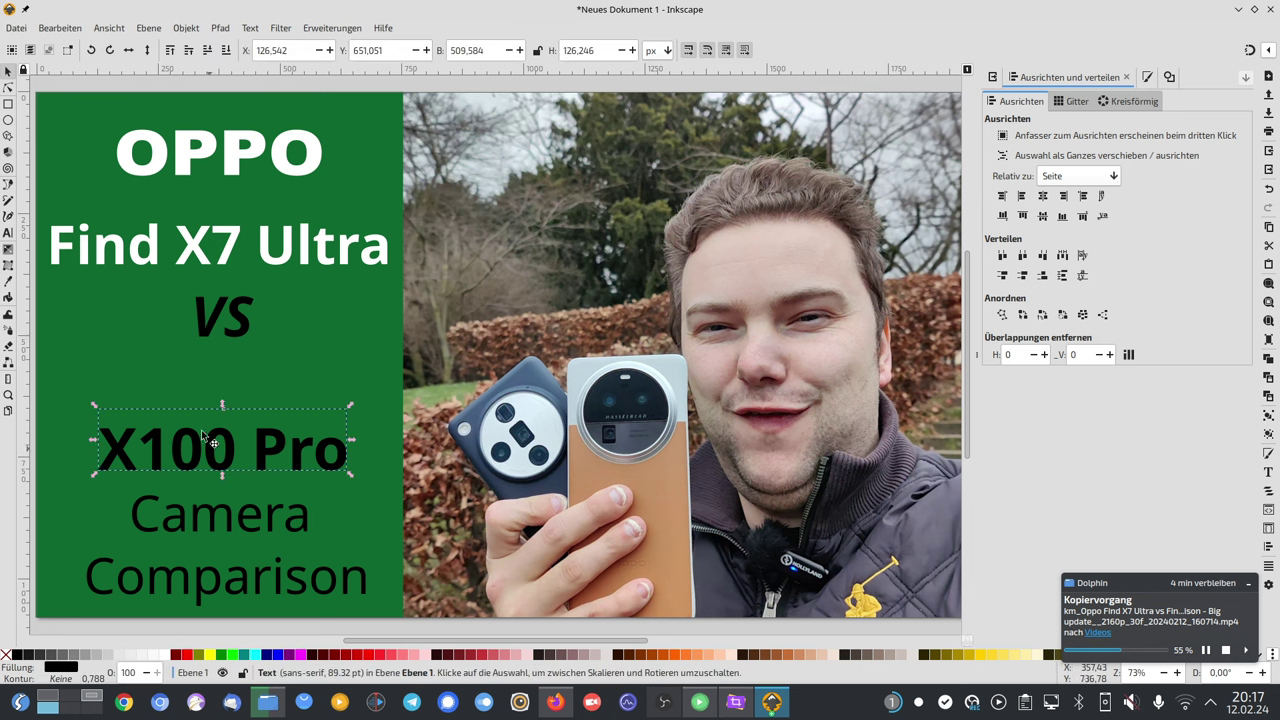
pyautogui.click(168, 658)
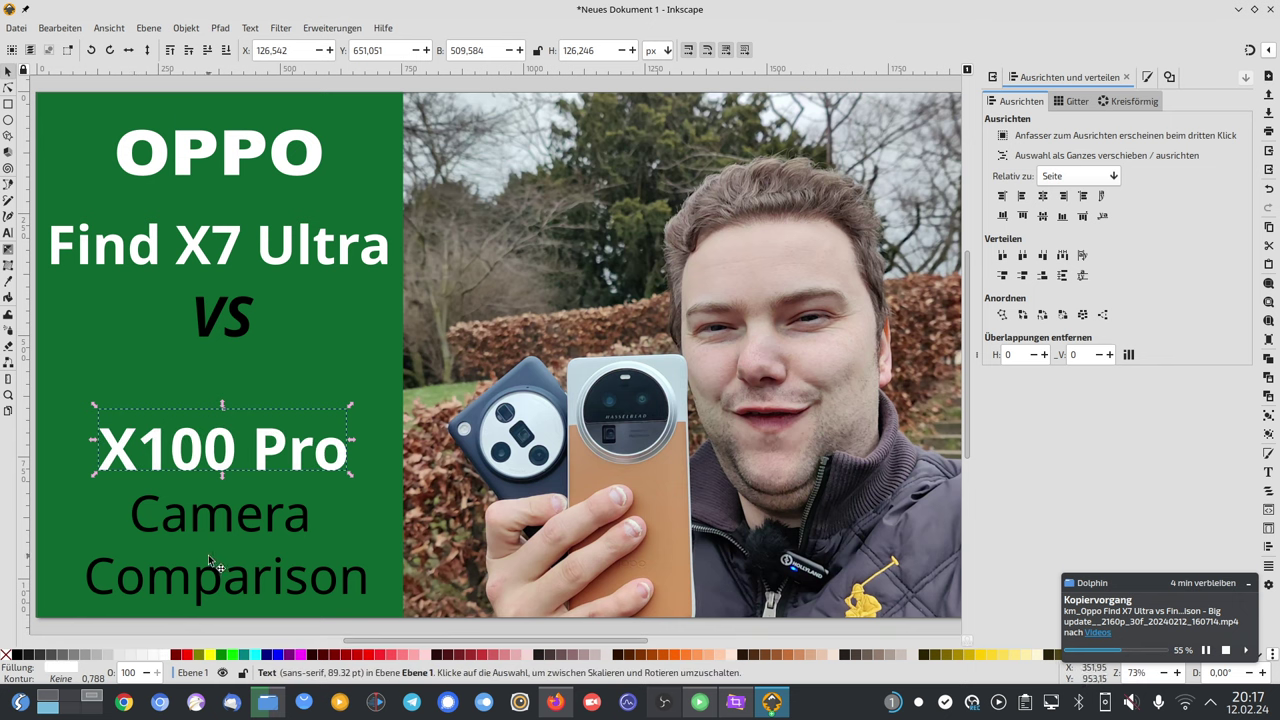
pyautogui.click(208, 554)
pyautogui.click(168, 658)
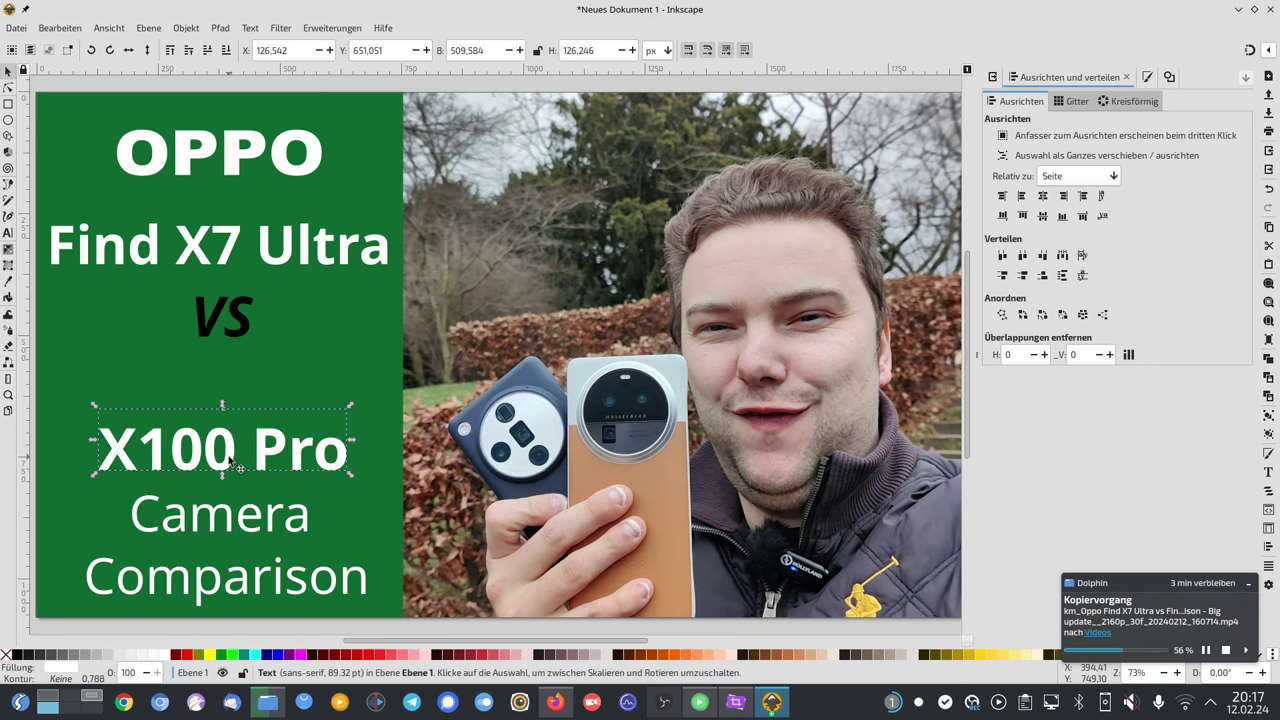
# Replace 'X100 Pro' with 'Find X6 Pro' and make the VS text white.
pyautogui.press('t')
pyautogui.moveTo(98, 452); pyautogui.dragTo(350, 452)
pyautogui.write('Find X')
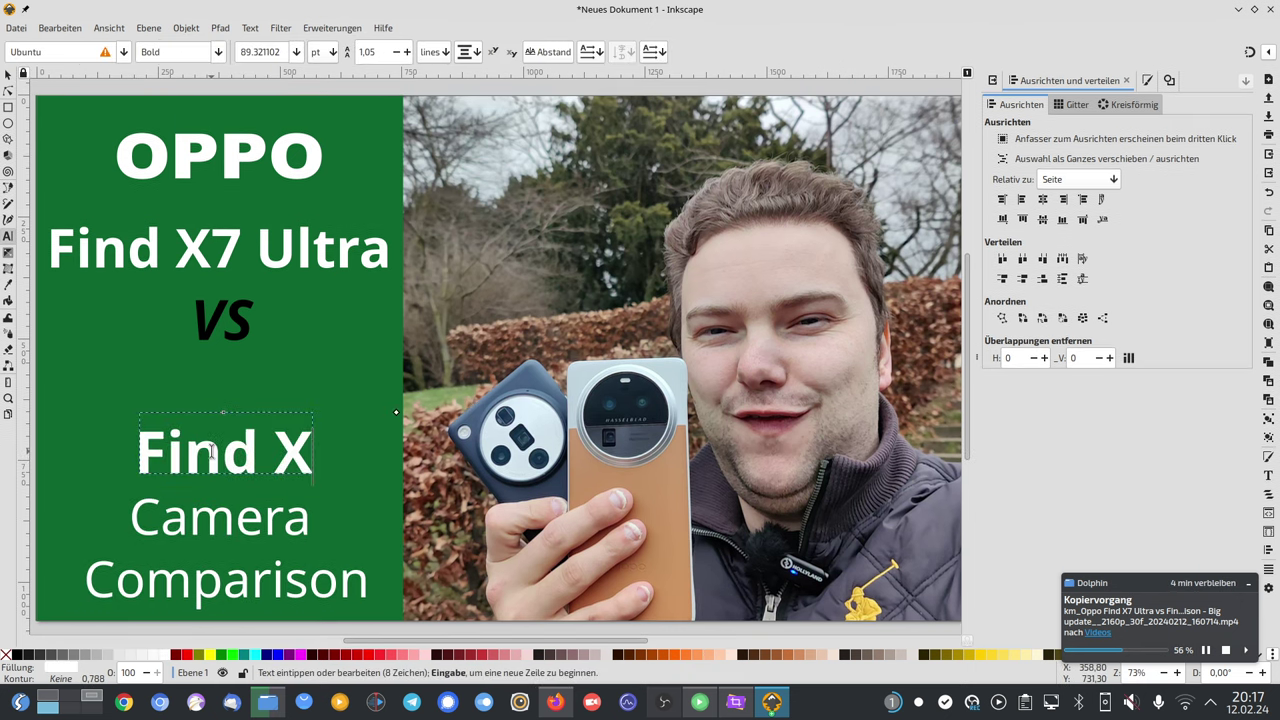
pyautogui.write('6 Pro')
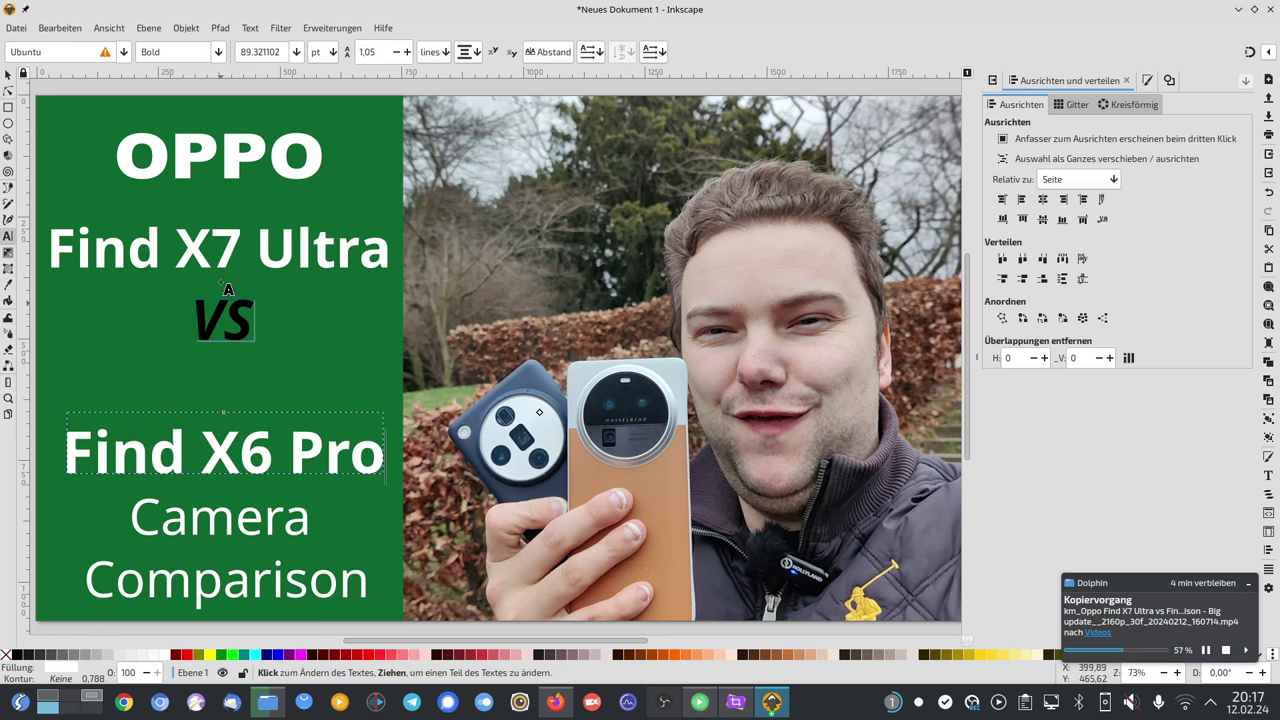
pyautogui.doubleClick(211, 318)
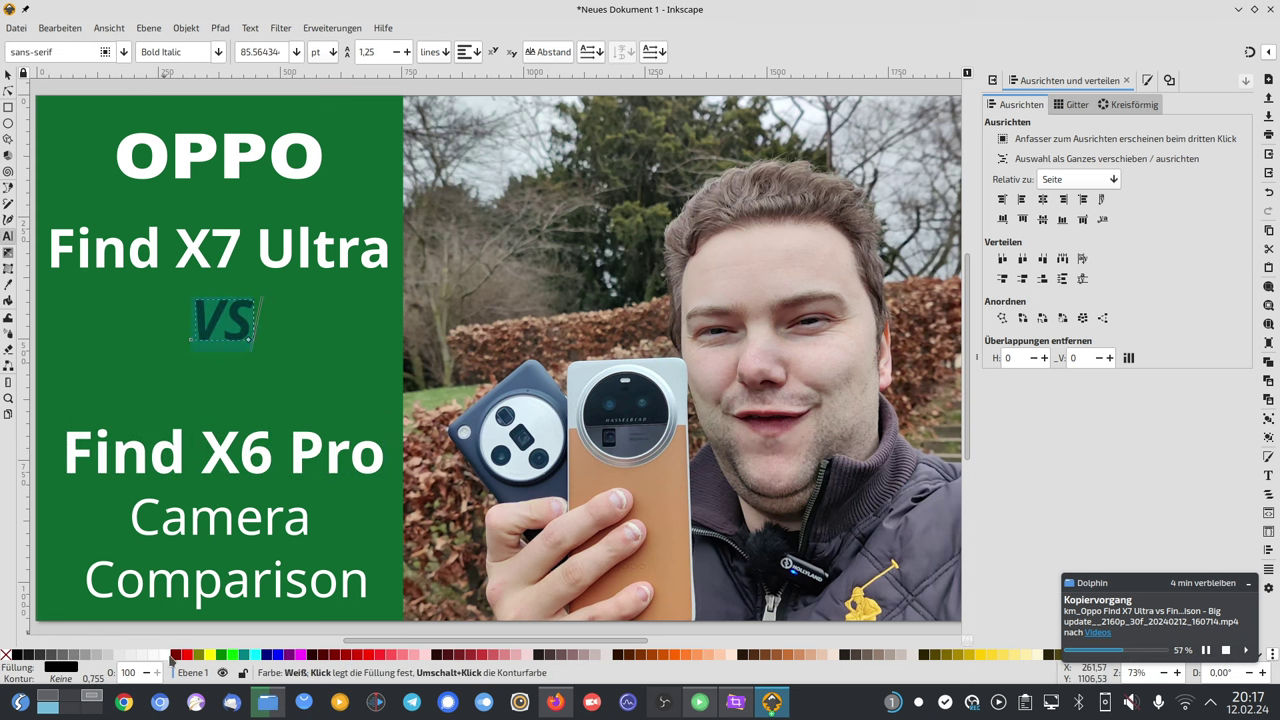
pyautogui.click(8, 74)
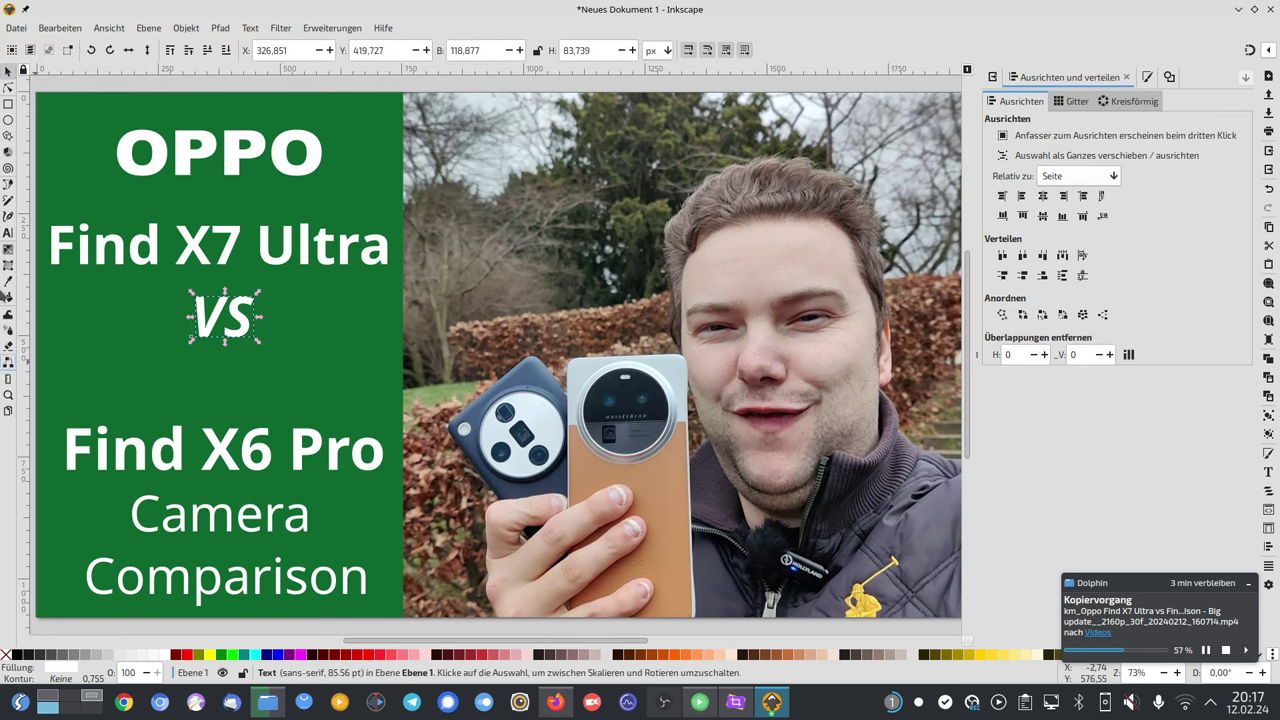
# Tighten the line spacing by nudging Find X6 Pro and Camera Comparison upward.
pyautogui.click(229, 458)
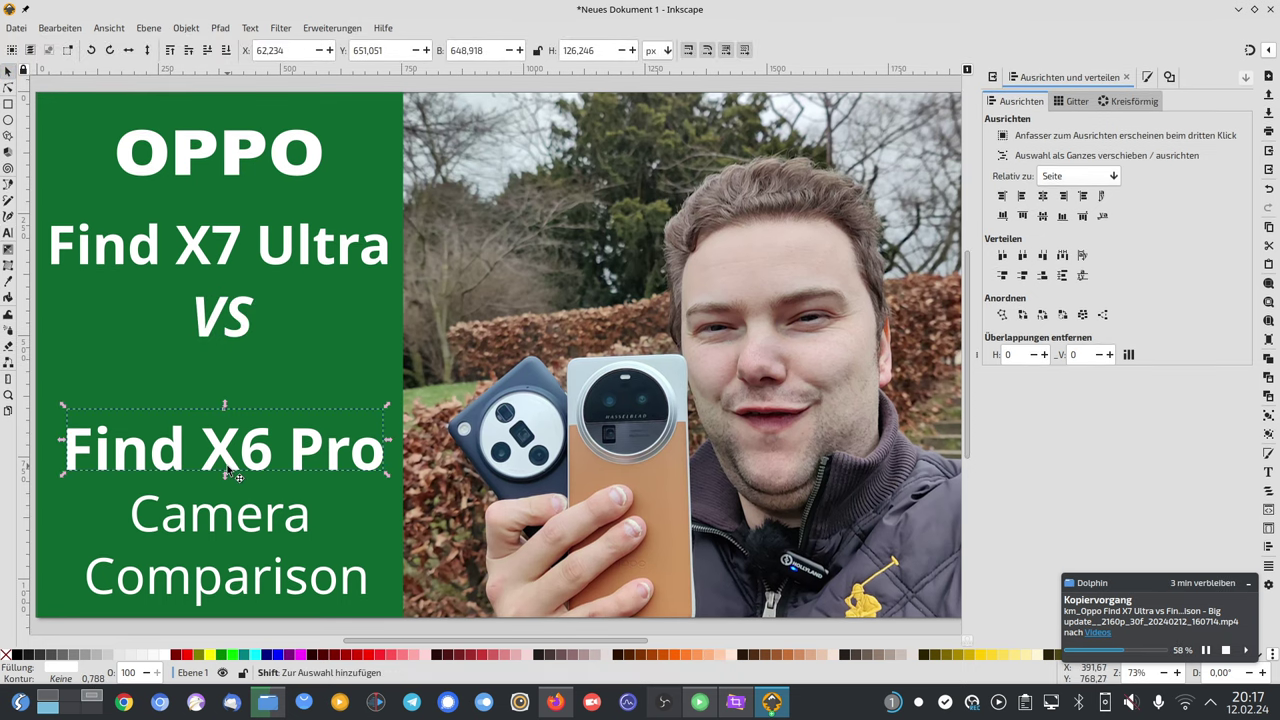
pyautogui.hotkey('shift', 'Up')
pyautogui.hotkey('shift', 'Up')
pyautogui.hotkey('shift', 'Up')
pyautogui.hotkey('shift', 'Up')
pyautogui.hotkey('shift', 'Up')
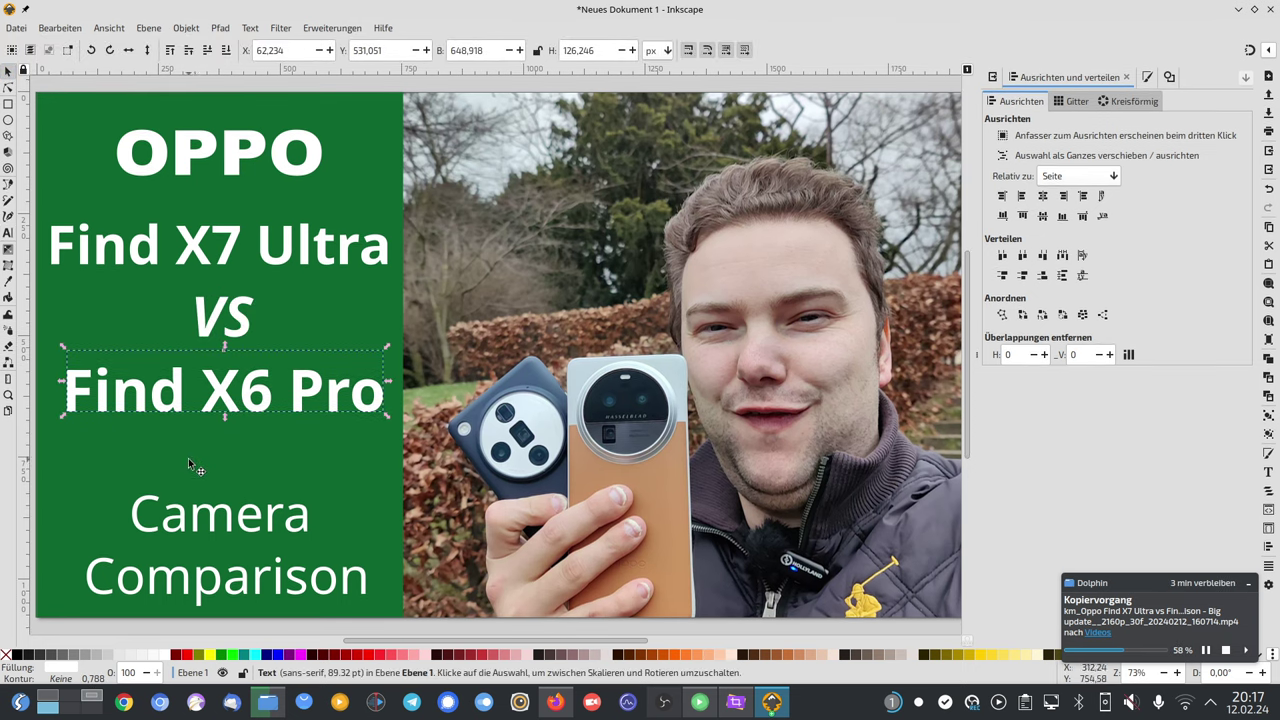
pyautogui.click(222, 540)
pyautogui.click(207, 522)
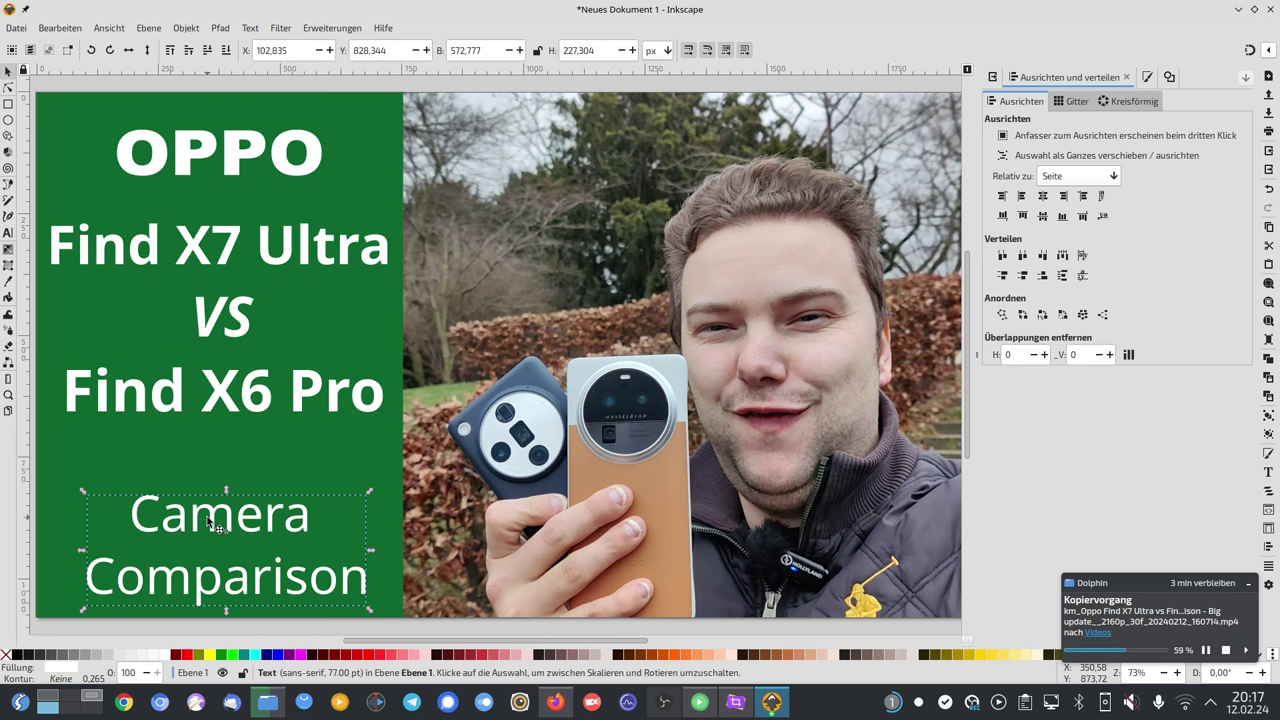
pyautogui.hotkey('shift', 'Up')
pyautogui.hotkey('shift', 'Up')
pyautogui.hotkey('shift', 'Up')
pyautogui.hotkey('shift', 'Up')
pyautogui.hotkey('shift', 'Up')
pyautogui.hotkey('shift', 'Down')
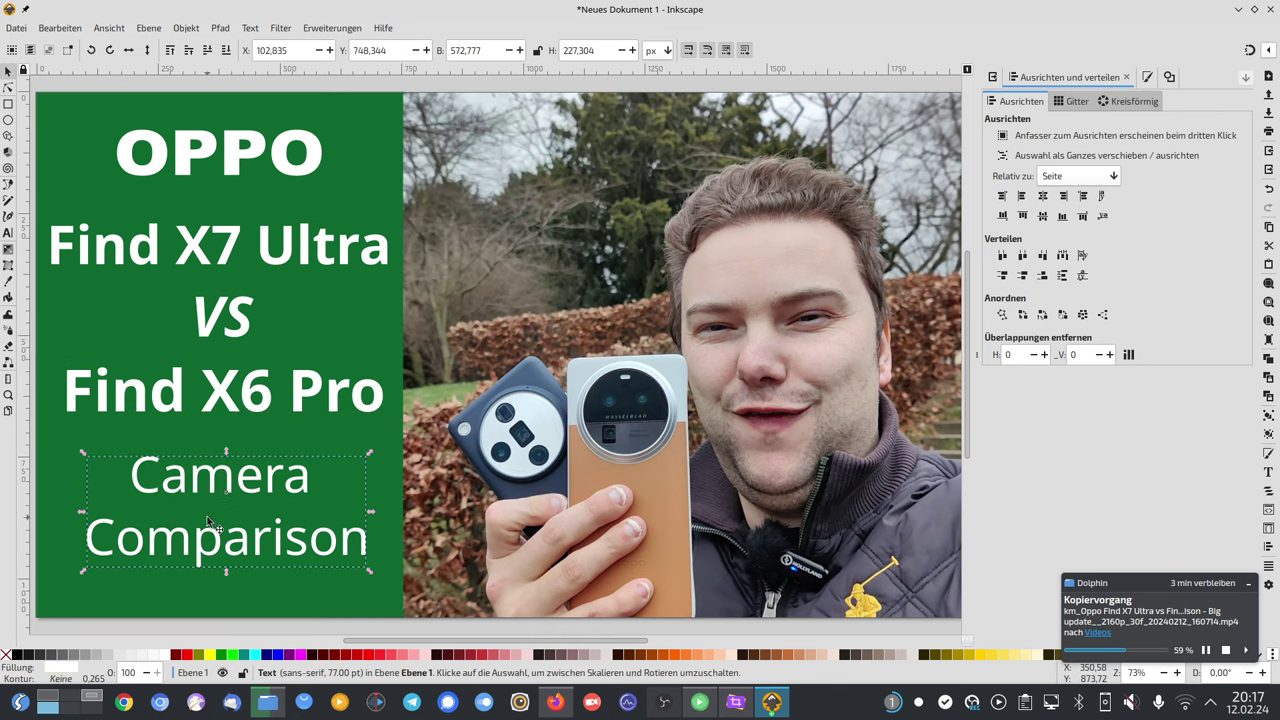
pyautogui.click(530, 625)
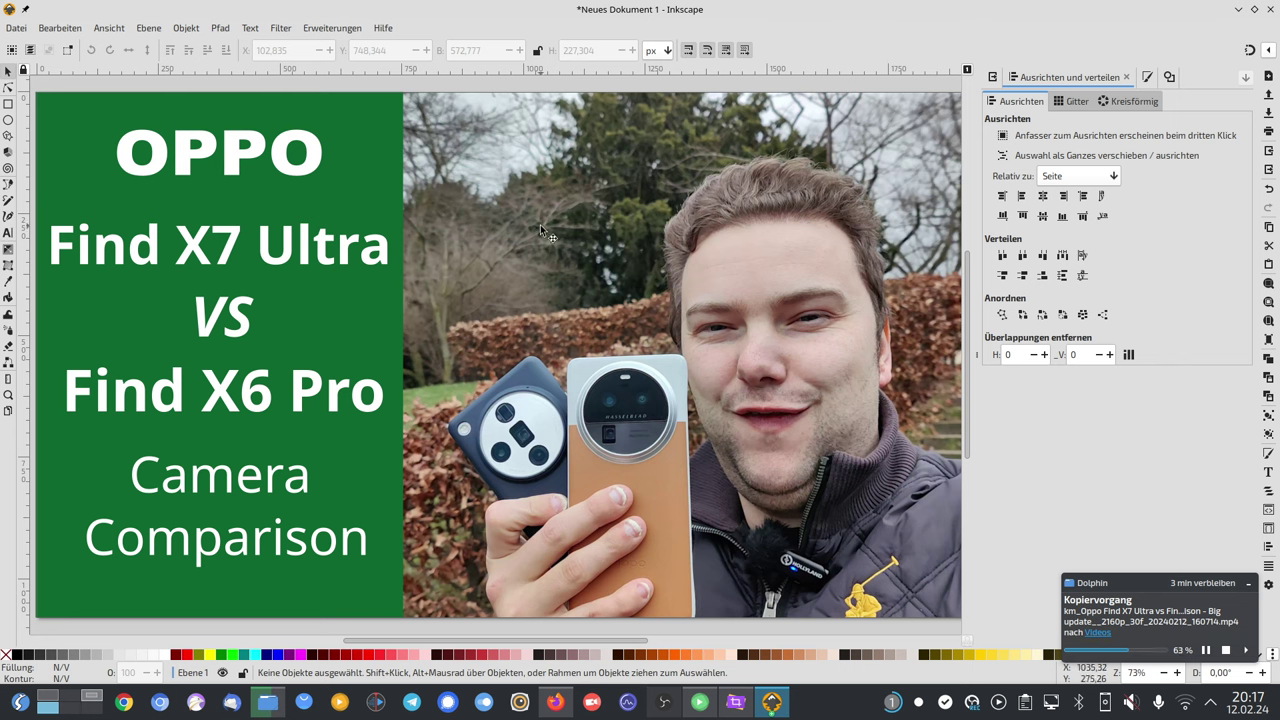
# Save the banner in Bilder as oppo-findx7-ultra-vs-findx6-pro.svg.
pyautogui.hotkey('ctrl', 's')
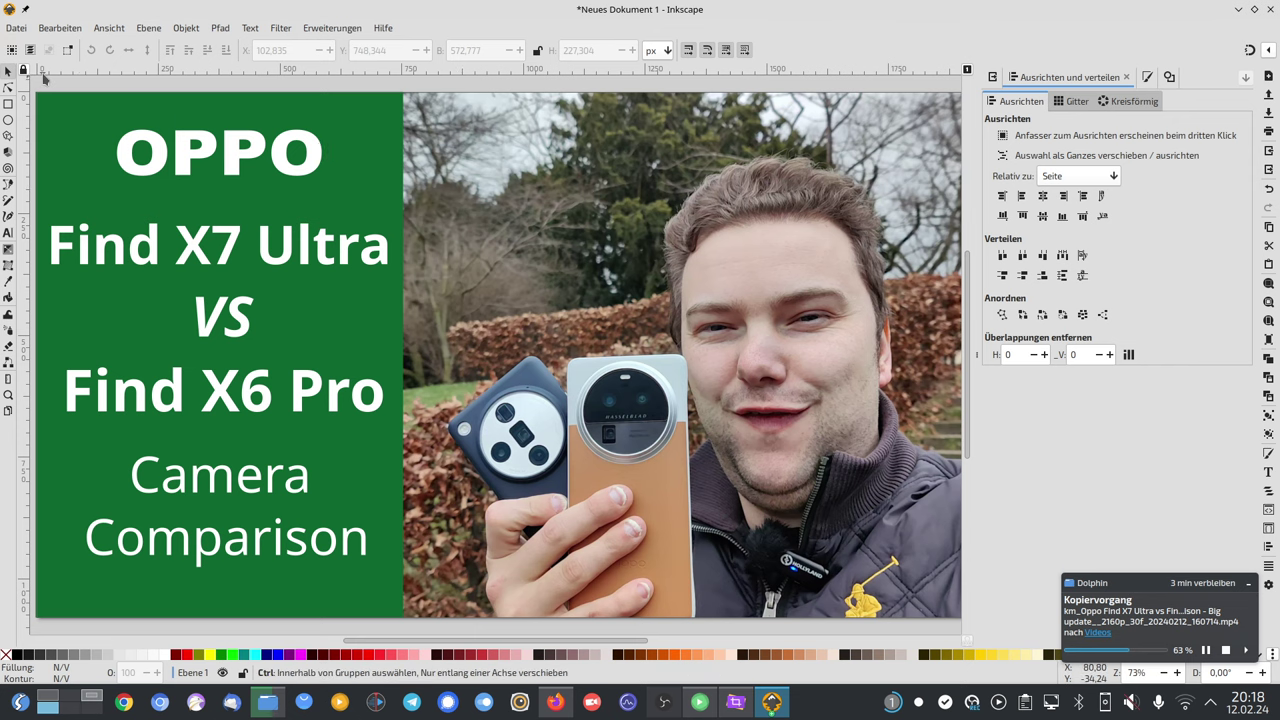
pyautogui.write('opp')
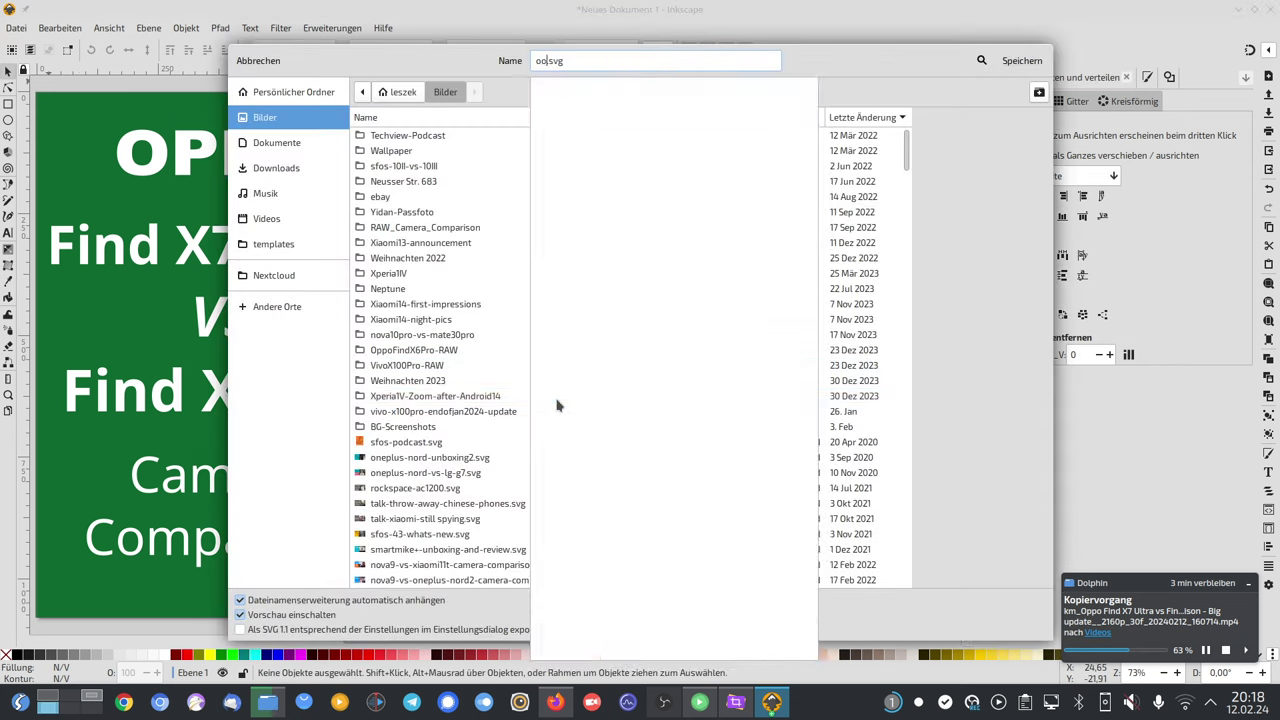
pyautogui.write('o-findx7')
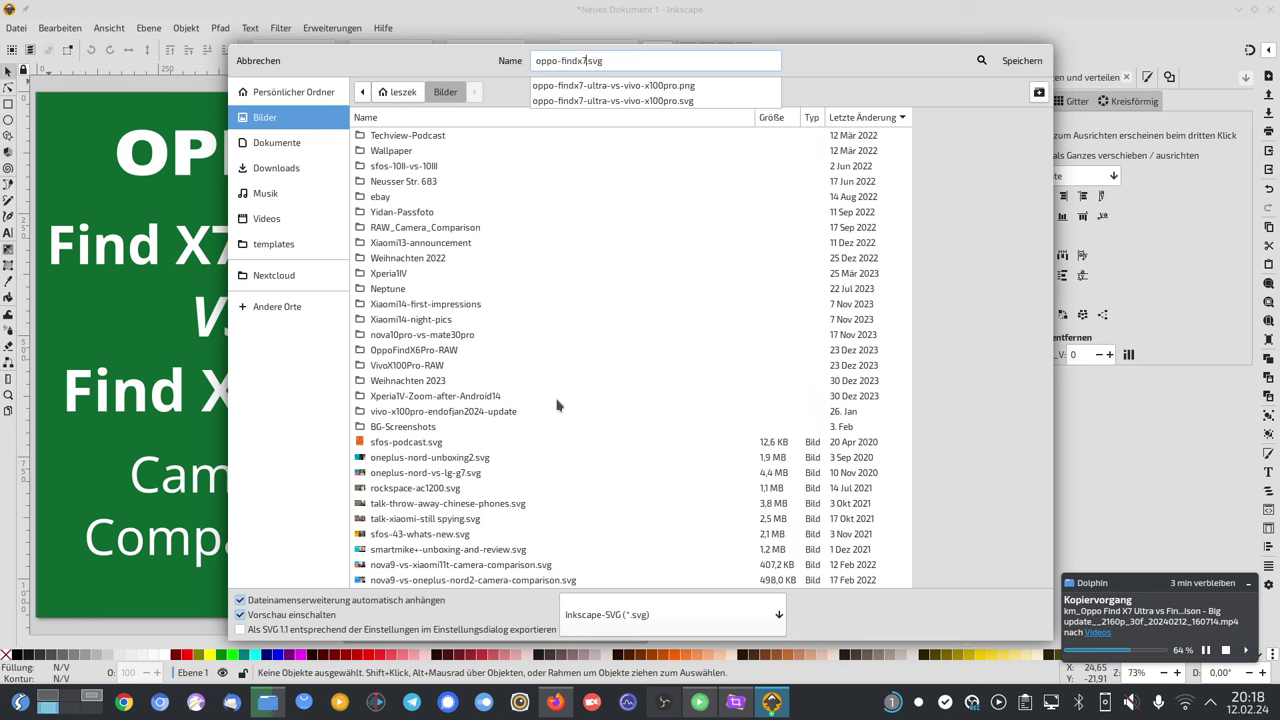
pyautogui.write('-ultra-vs-findx6-pro')
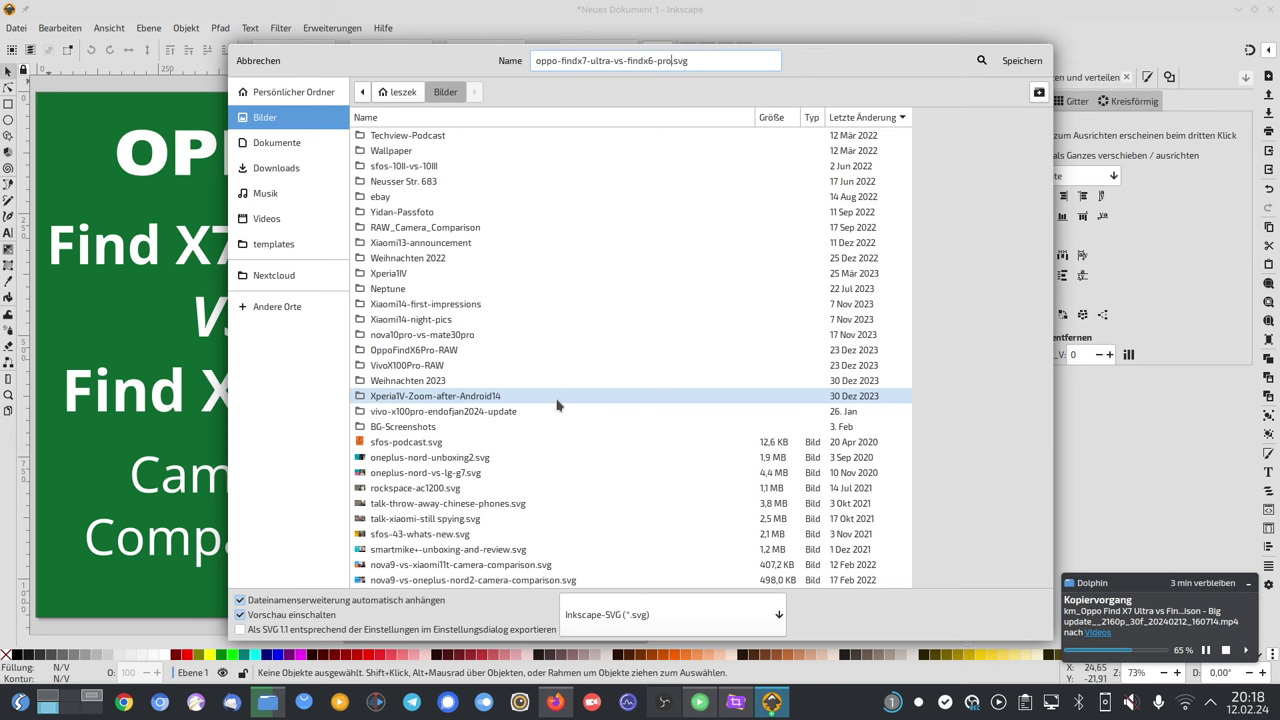
pyautogui.press('Return')
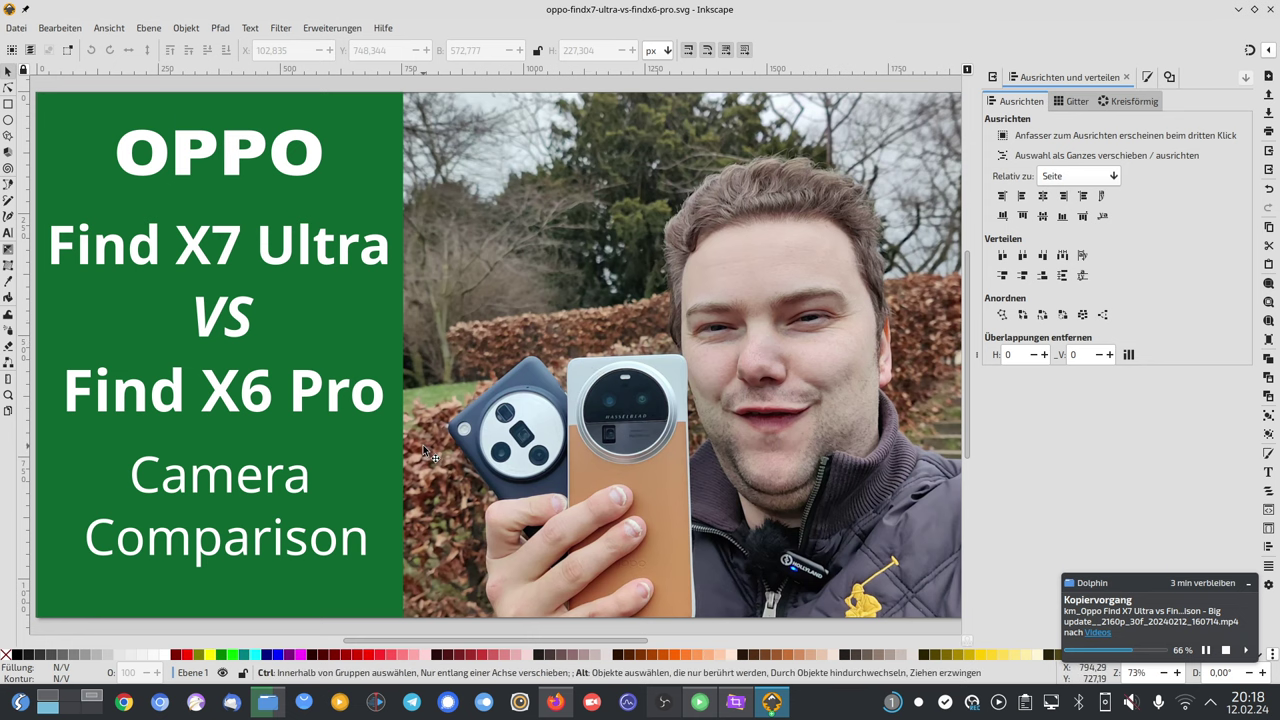
pyautogui.press('super+e')
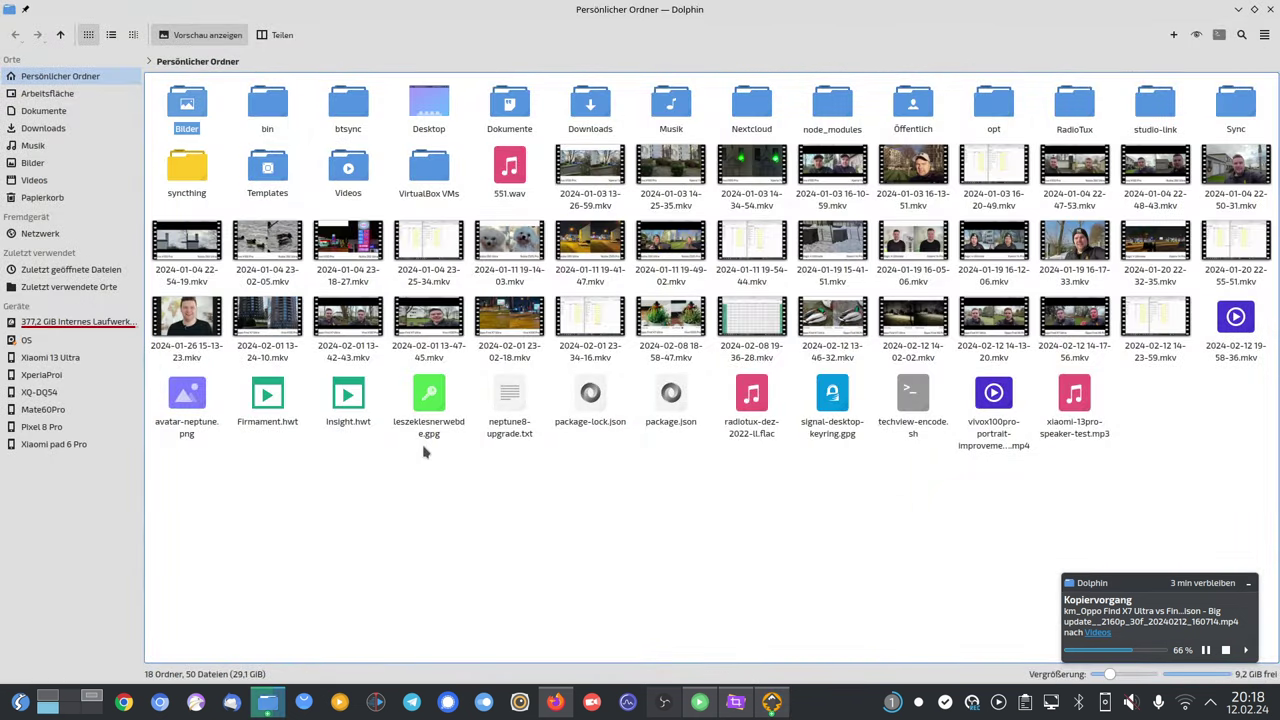
# Filter the Bilder folder by 'oppo-findx7' to list the three matching banners.
pyautogui.hotkey('ctrl', 'i')
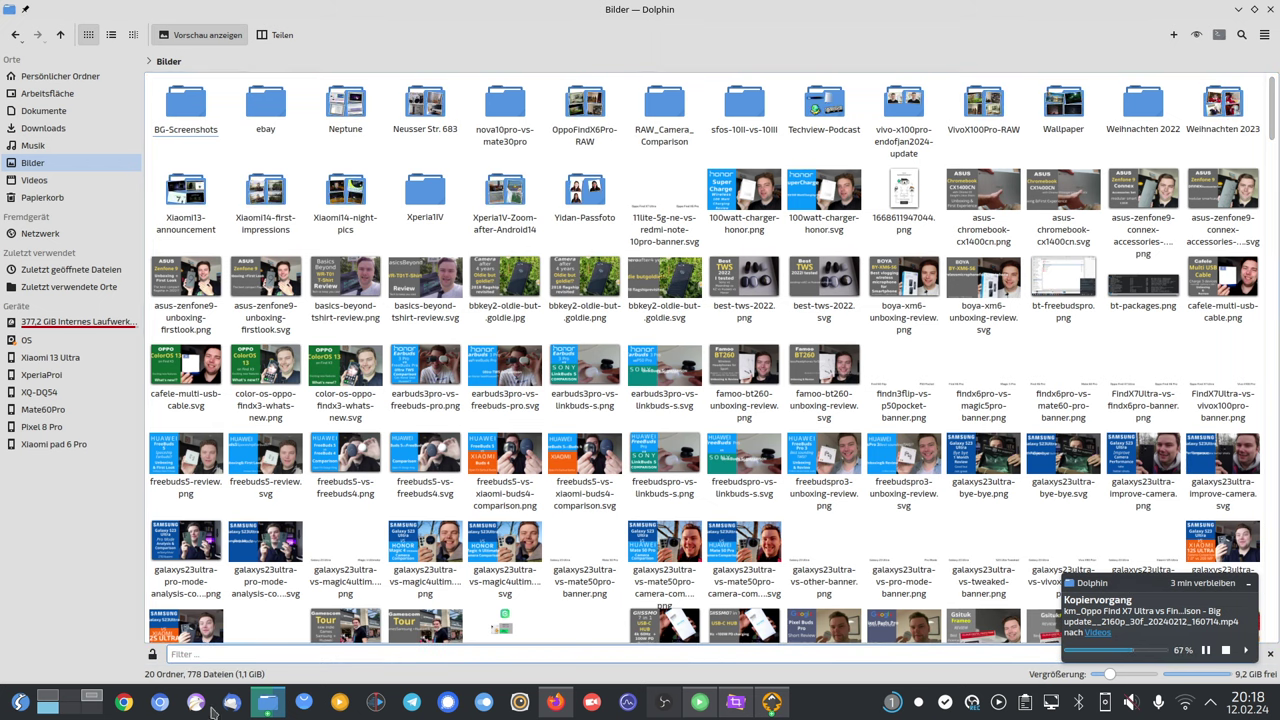
pyautogui.write('oppo')
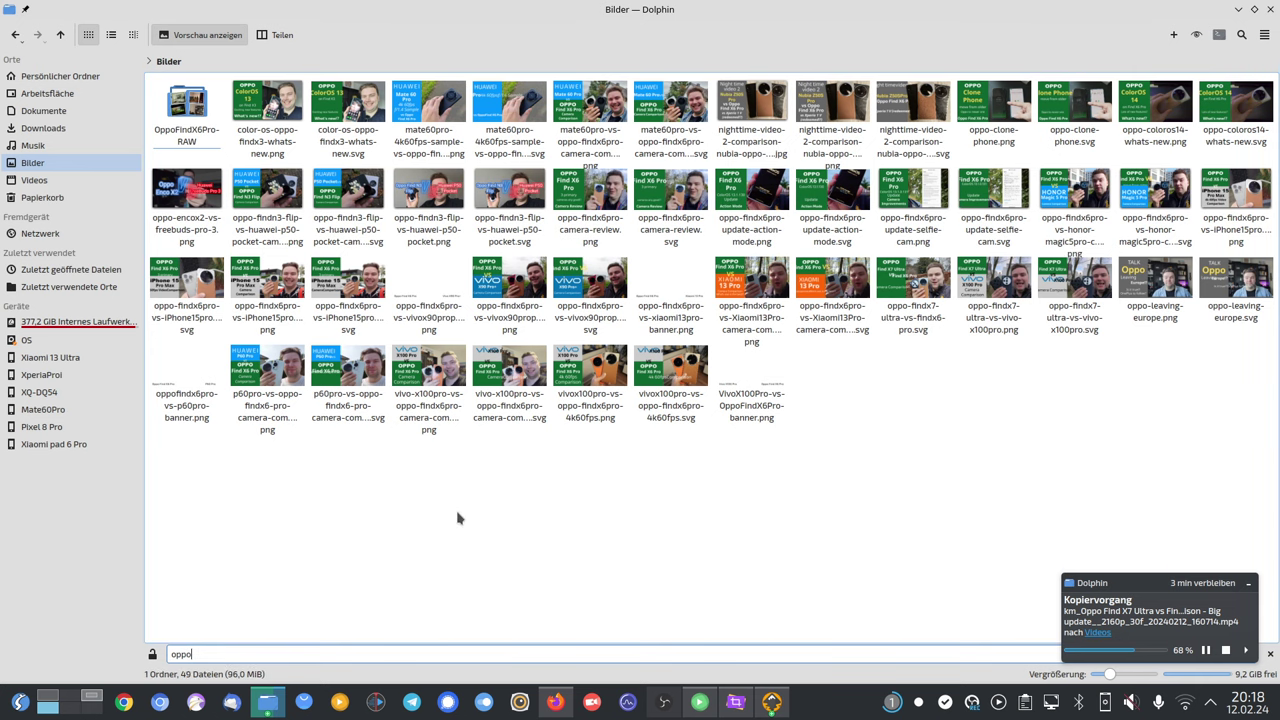
pyautogui.write('-findx7')
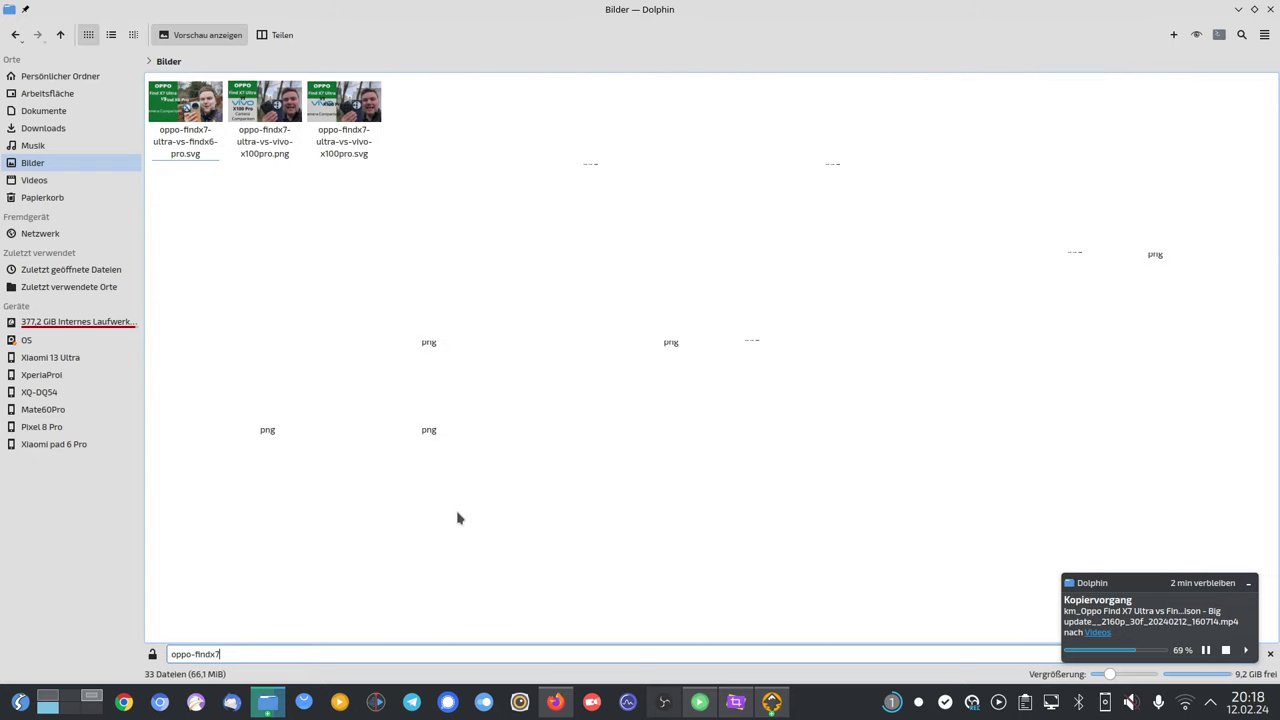
pyautogui.rightClick(200, 154)
# Open the banner SVG's XML source in Kate and search it for 'Camera Co'.
pyautogui.moveTo(322, 186)
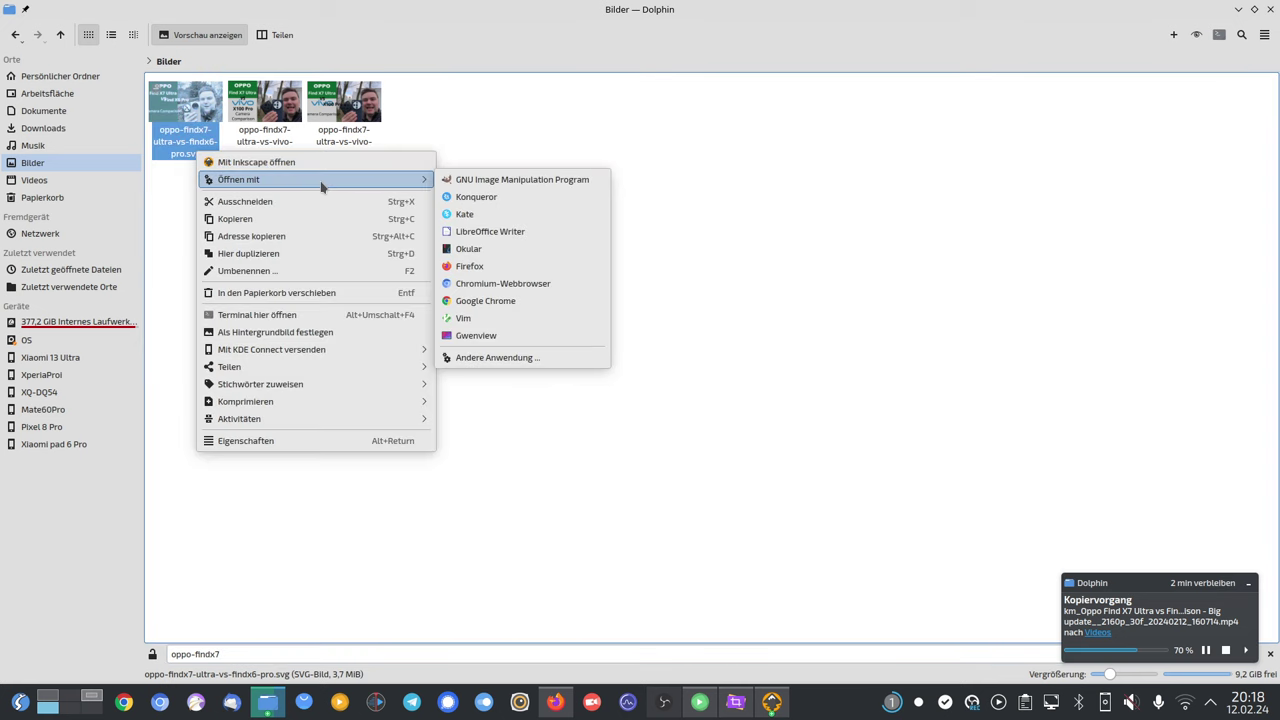
pyautogui.click(520, 214)
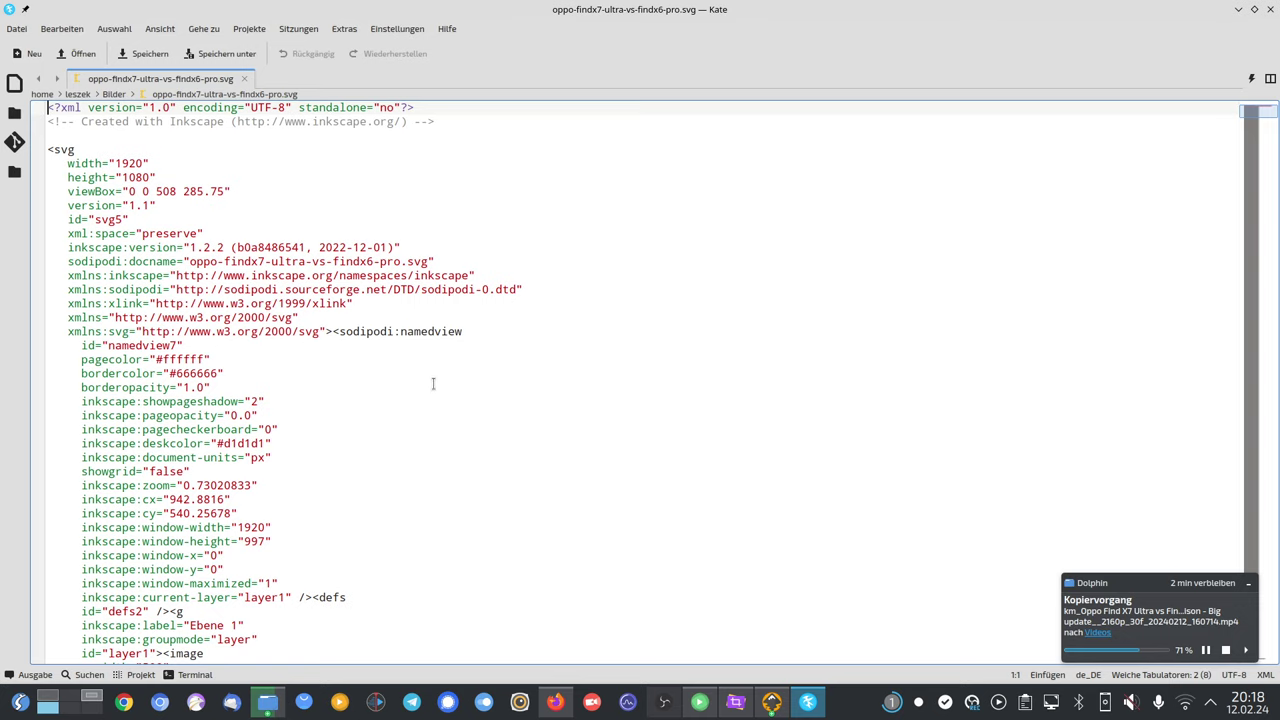
pyautogui.scroll(-10, 458, 447)
pyautogui.scroll(10, 445, 445)
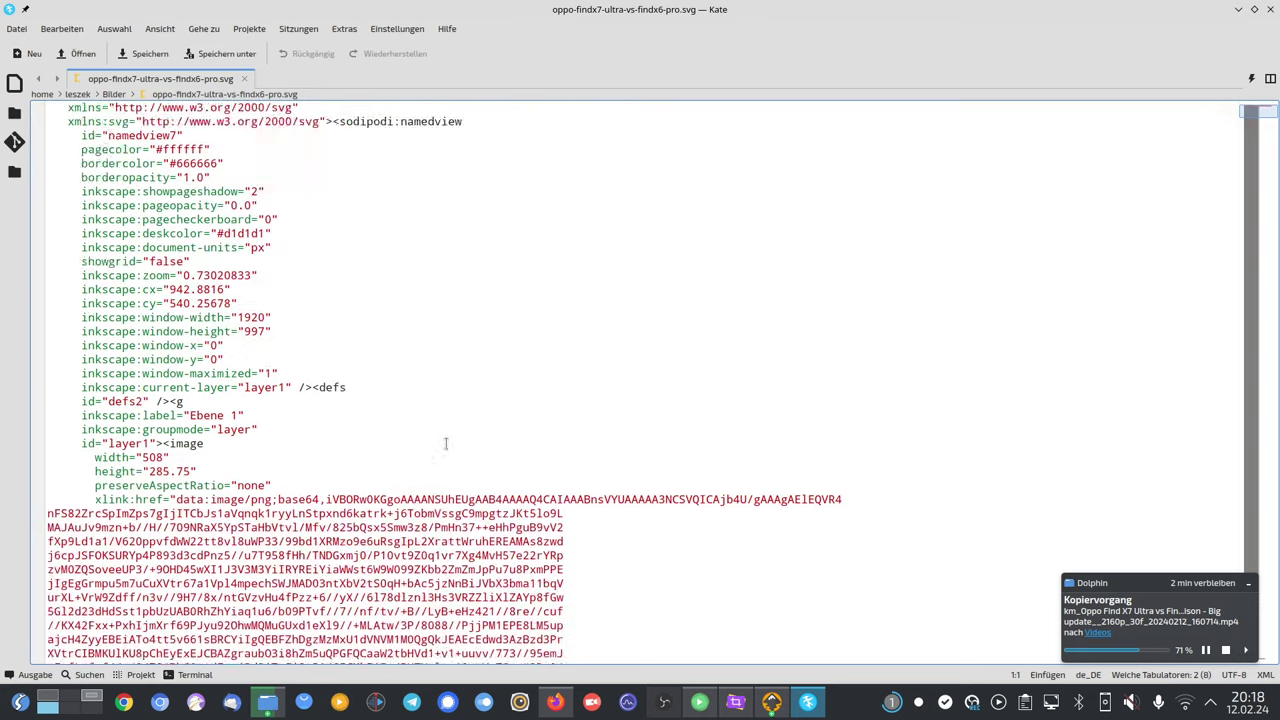
pyautogui.hotkey('ctrl', 'f')
pyautogui.write('Camera Com')
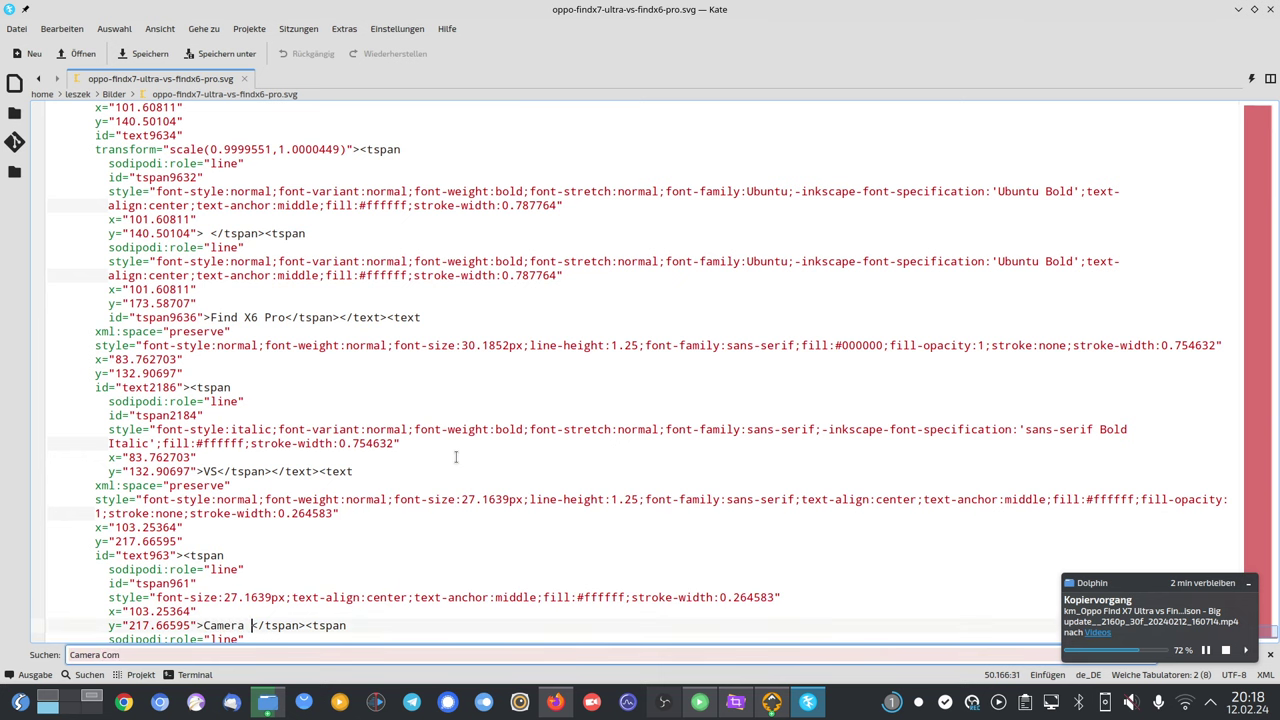
pyautogui.scroll(-2, 470, 468)
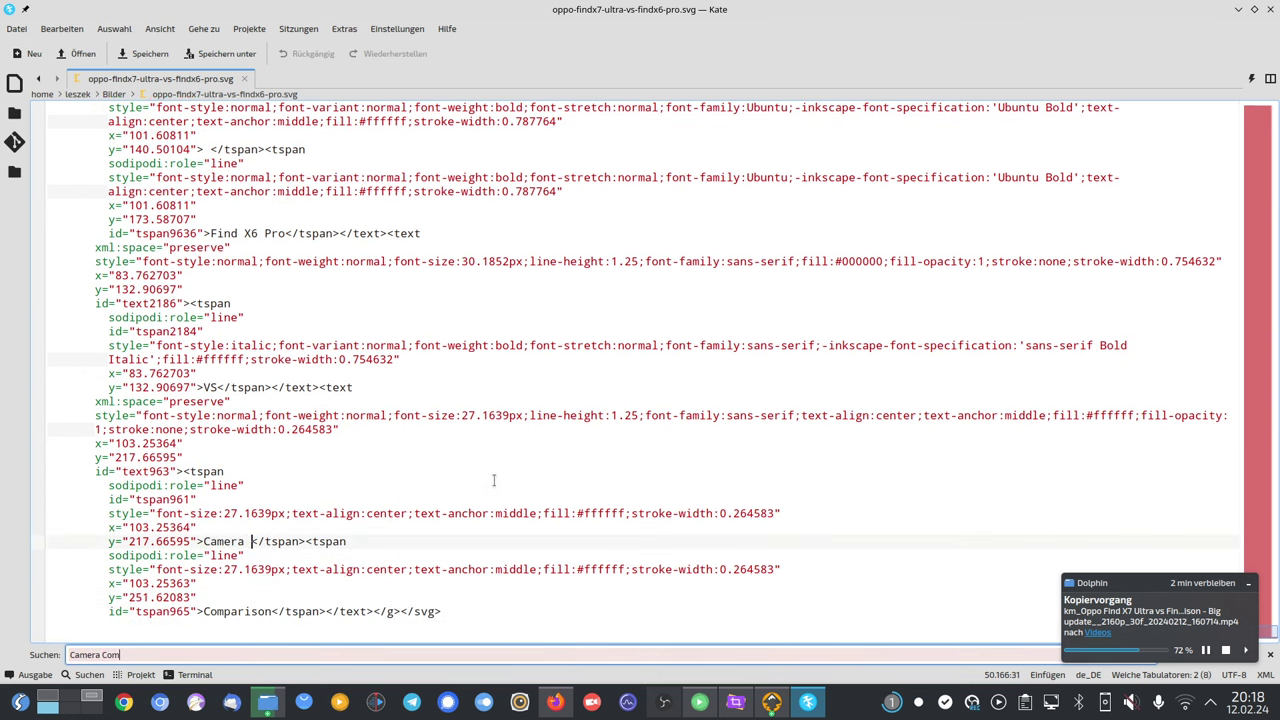
pyautogui.press('Escape')
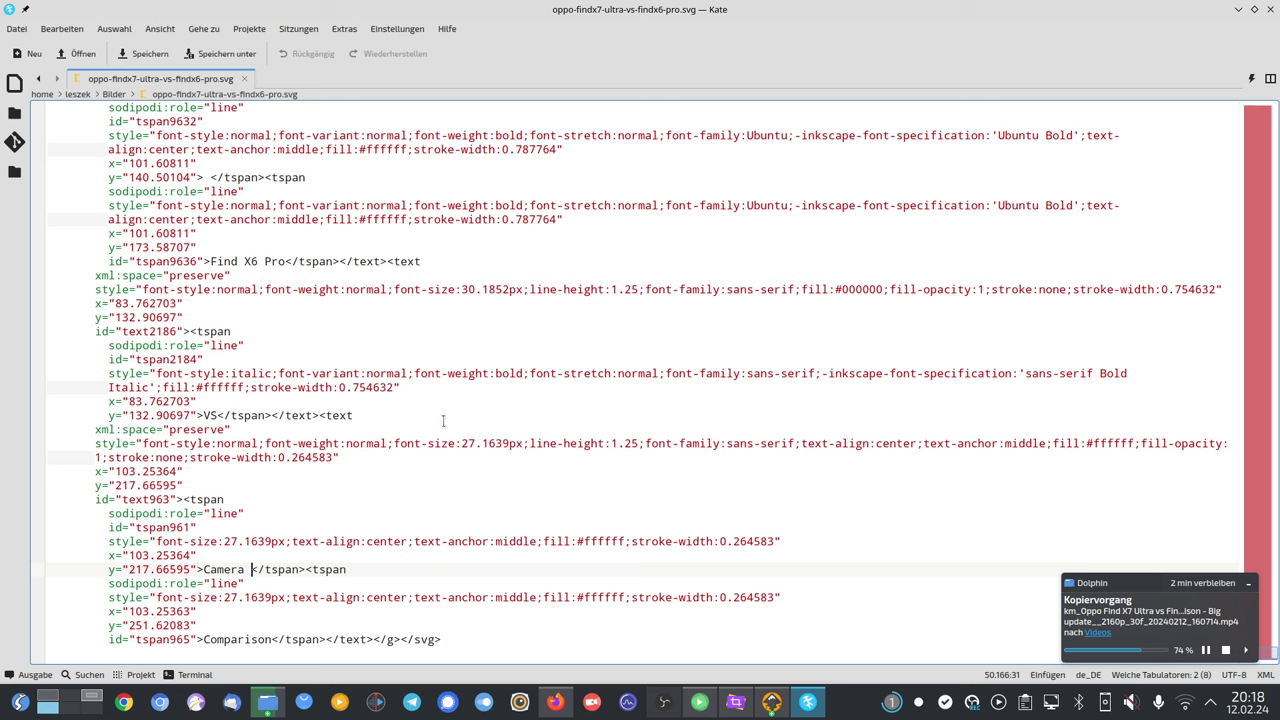
# Edit the 'Find X6 Pro' text, then close Kate and discard the unsaved change.
pyautogui.click(254, 261)
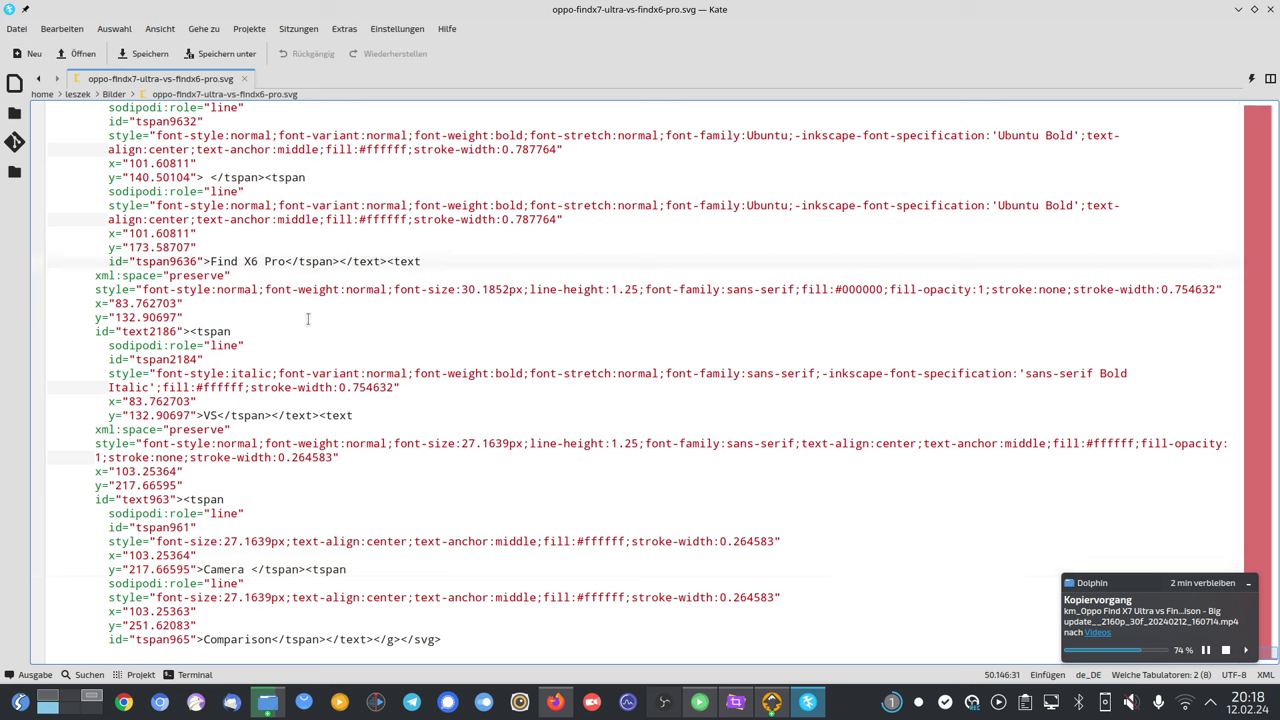
pyautogui.press('Delete')
pyautogui.write('7')
pyautogui.hotkey('shift', 'Left')
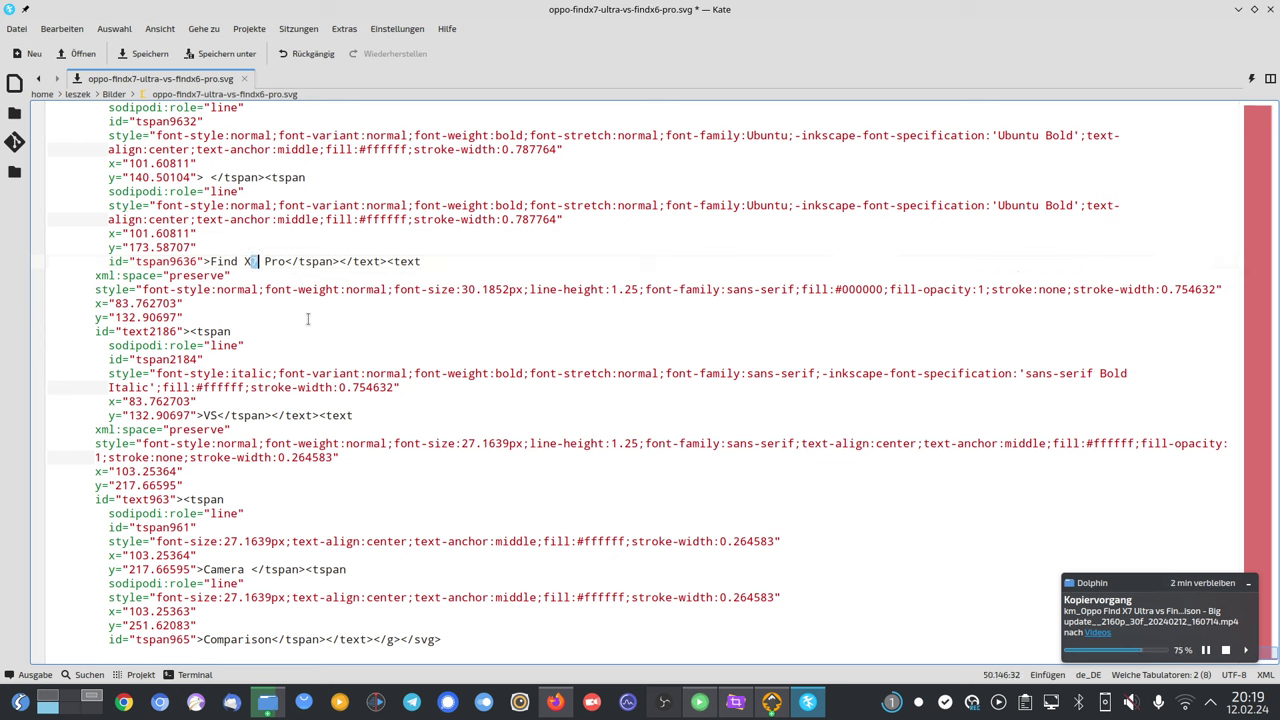
pyautogui.write('6')
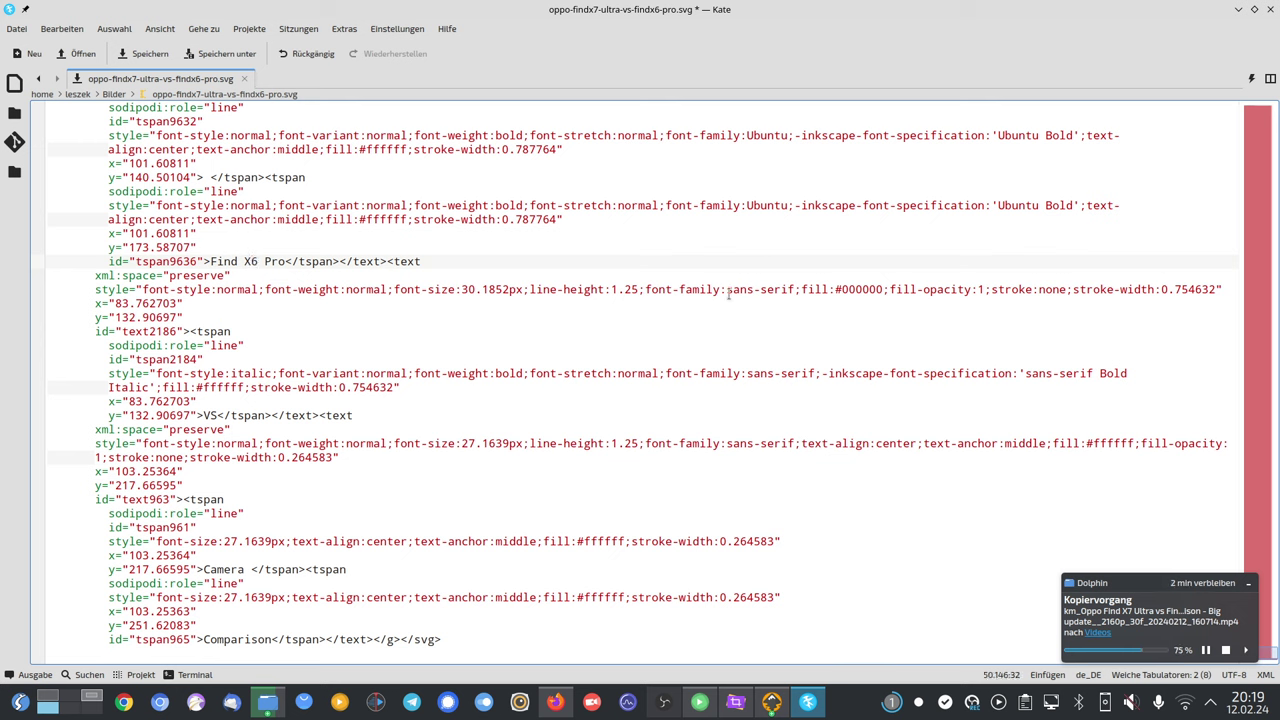
pyautogui.click(1262, 9)
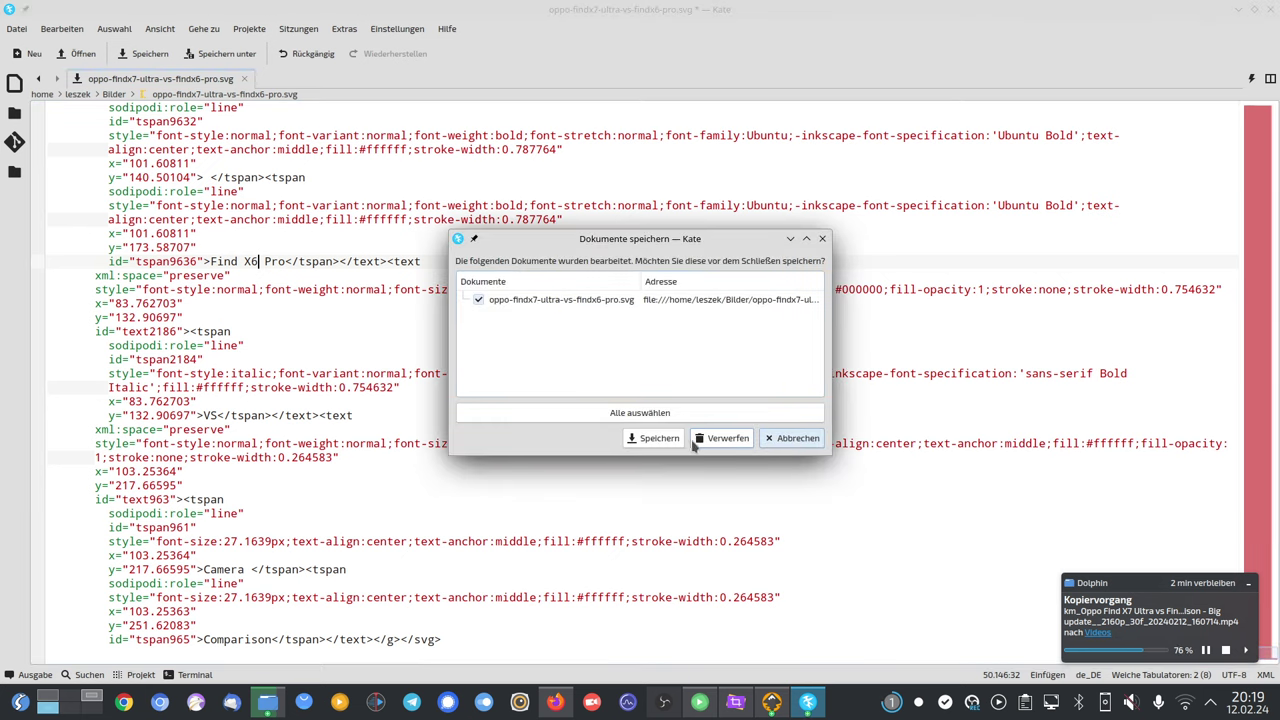
pyautogui.click(722, 438)
pyautogui.click(513, 487)
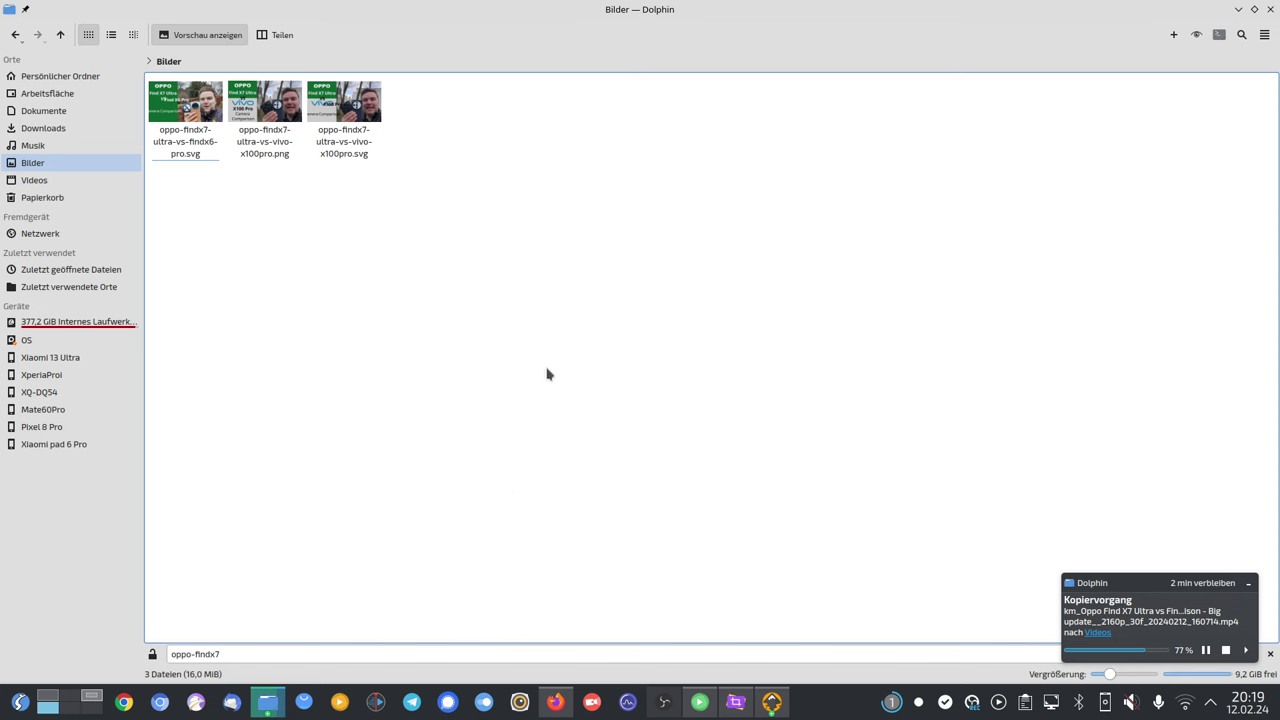
# Bring the Inkscape banner forward, open the Export panel, and clear pending notifications.
pyautogui.click(771, 701)
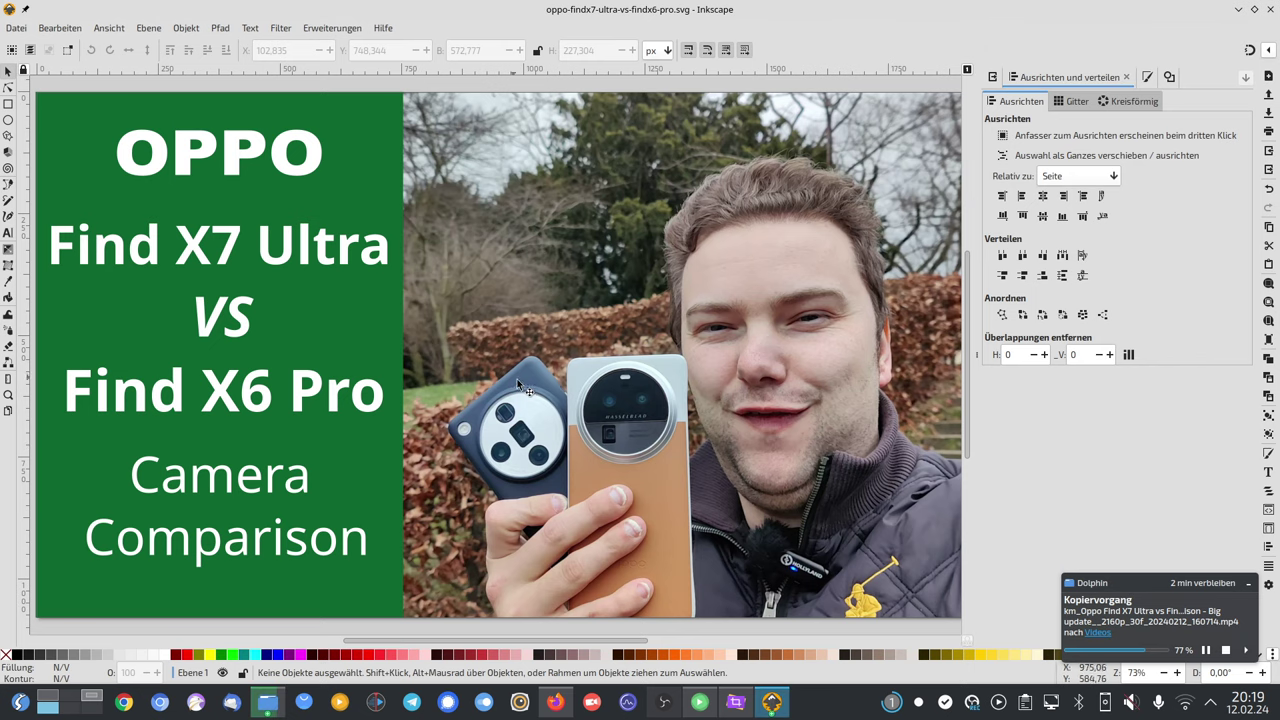
pyautogui.hotkey('ctrl', 'shift', 'e')
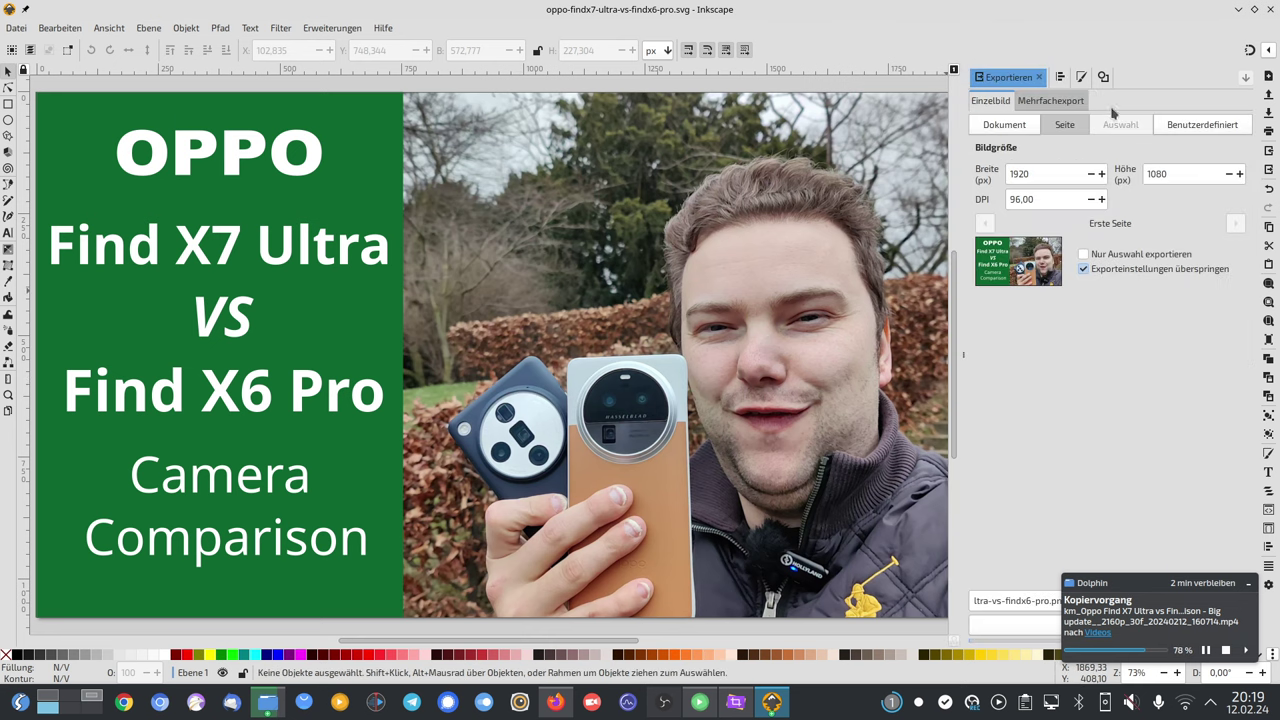
pyautogui.click(1248, 583)
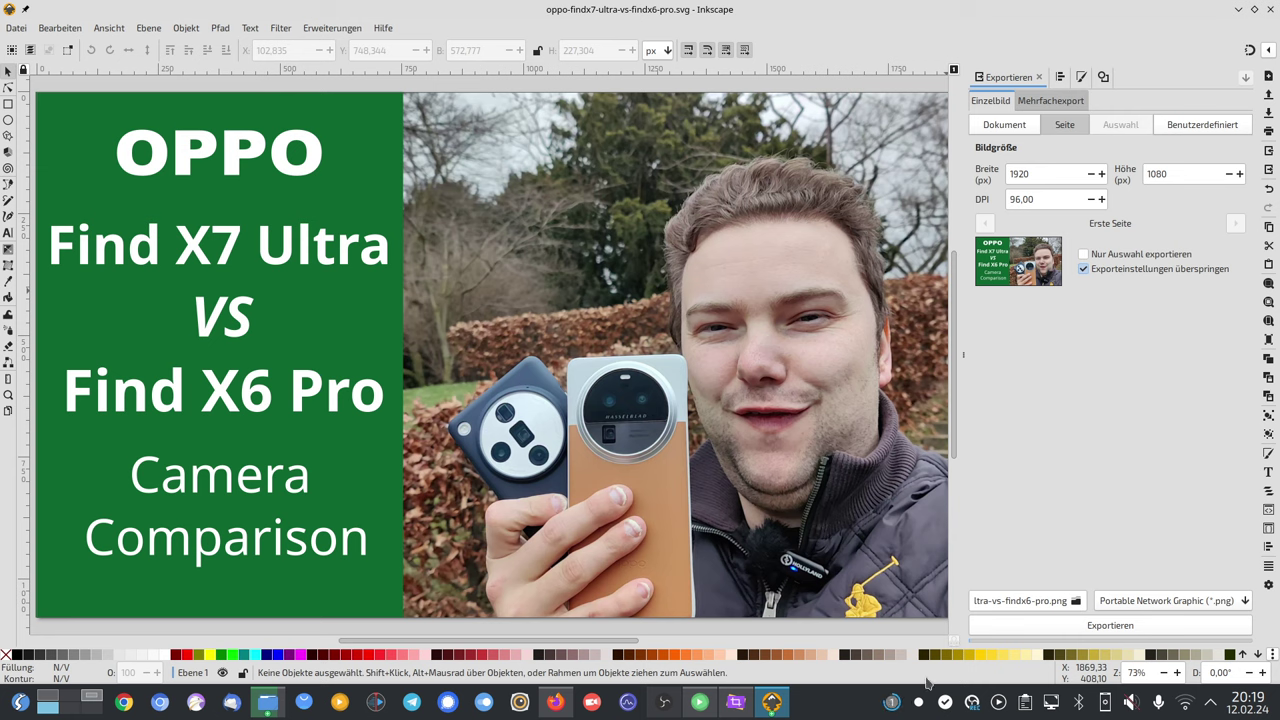
pyautogui.click(891, 702)
pyautogui.scroll(-1, 1150, 555)
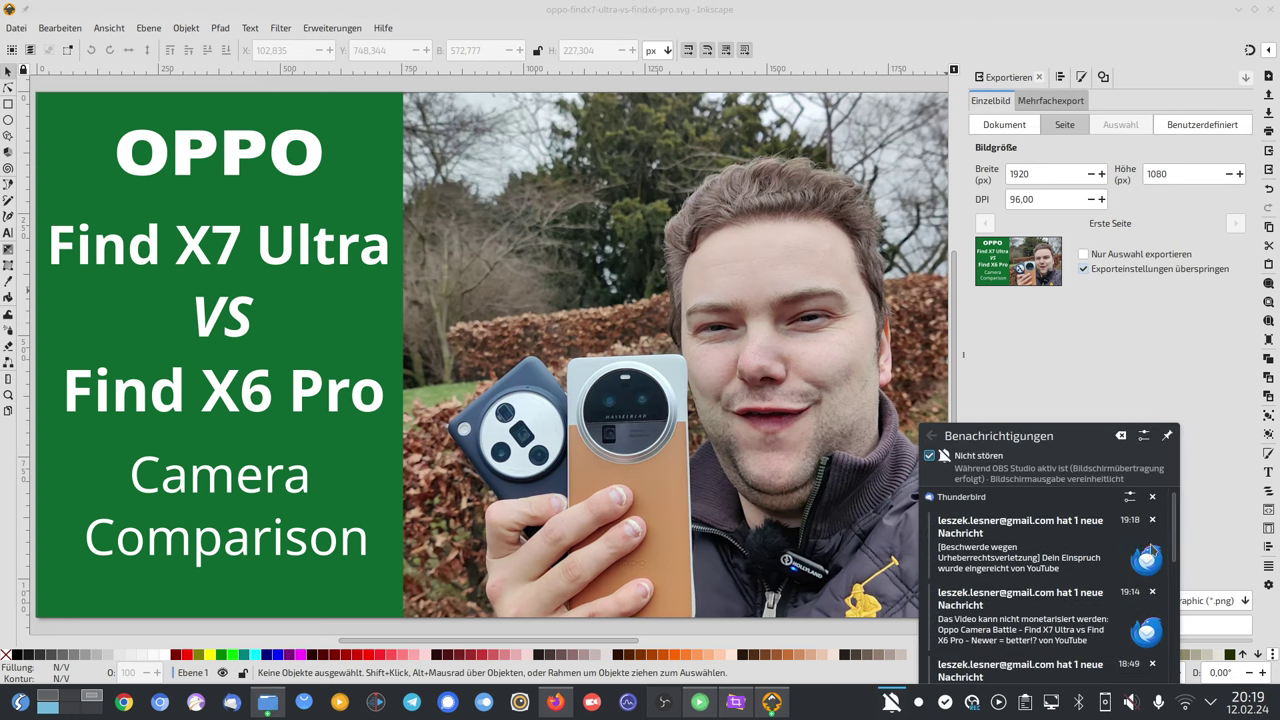
pyautogui.scroll(-1, 1152, 497)
pyautogui.click(1121, 435)
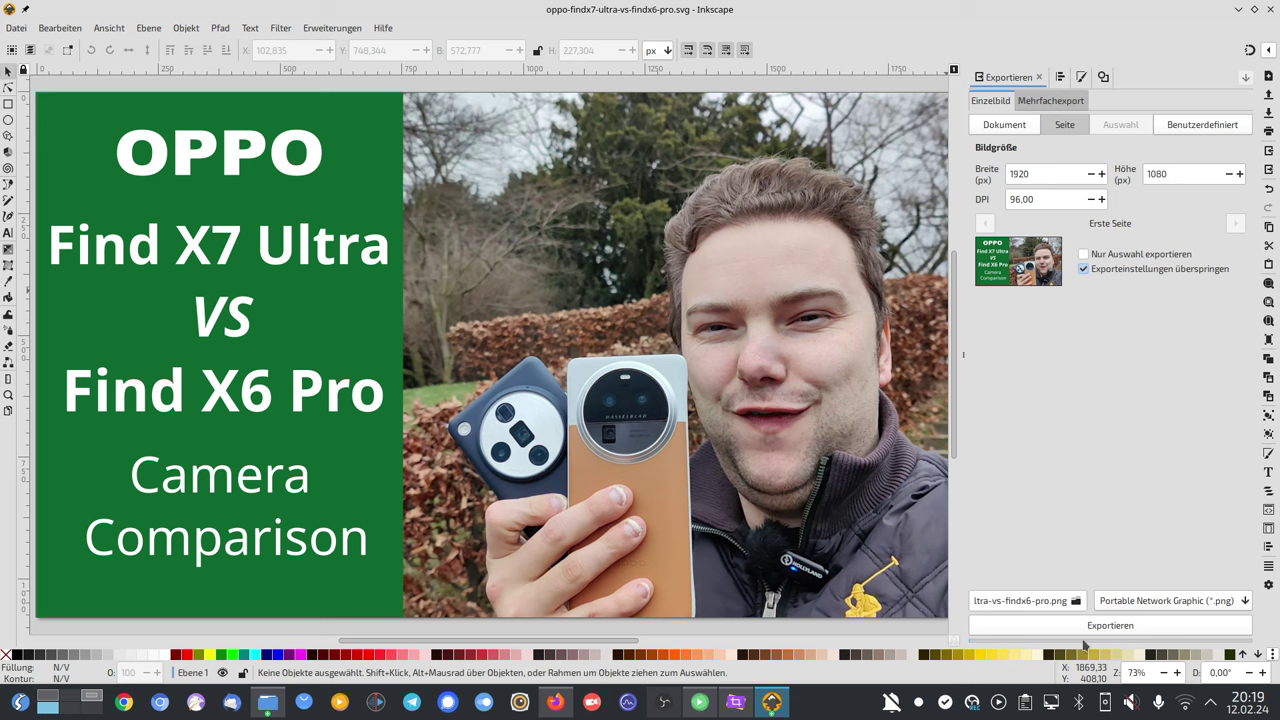
# Export the banner as a 1920×1080 PNG, then quit Inkscape saving the drawing.
pyautogui.click(1085, 627)
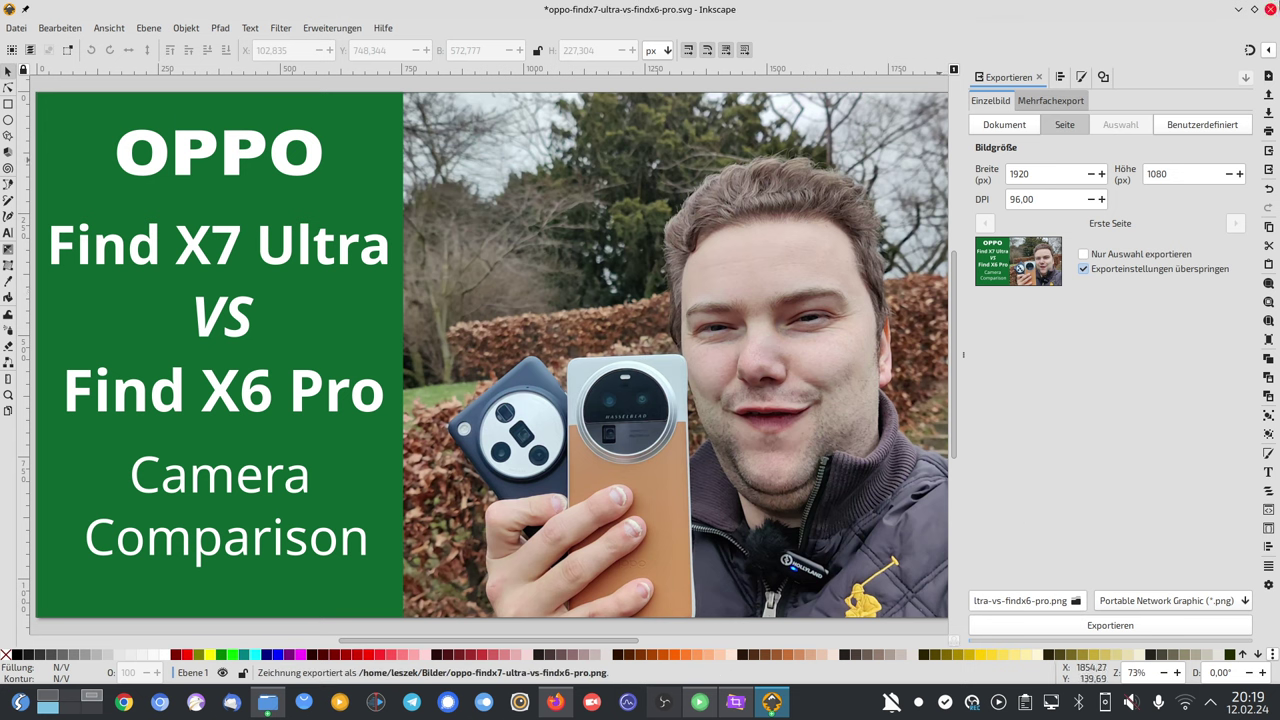
pyautogui.hotkey('ctrl', 'q')
pyautogui.click(760, 393)
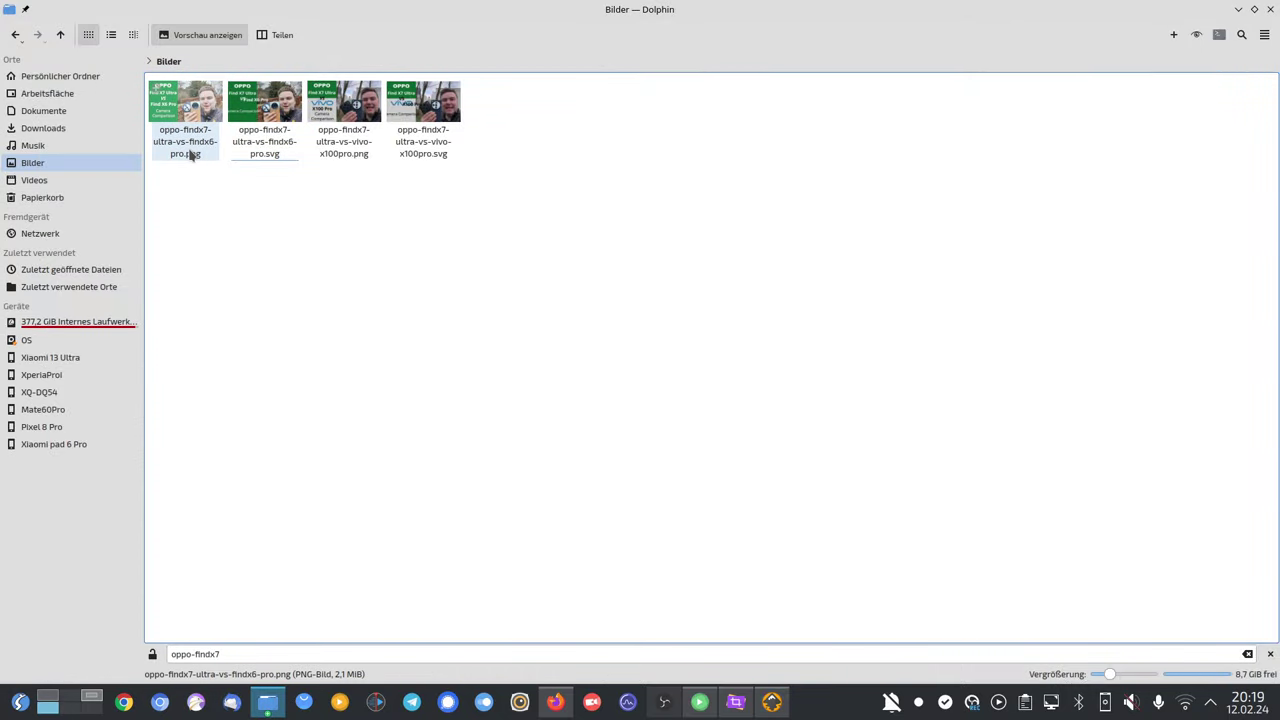
# Open oppo-findx7-ultra-vs-findx6-pro.png in Gwenview and tile it between left and right halves.
pyautogui.doubleClick(190, 155)
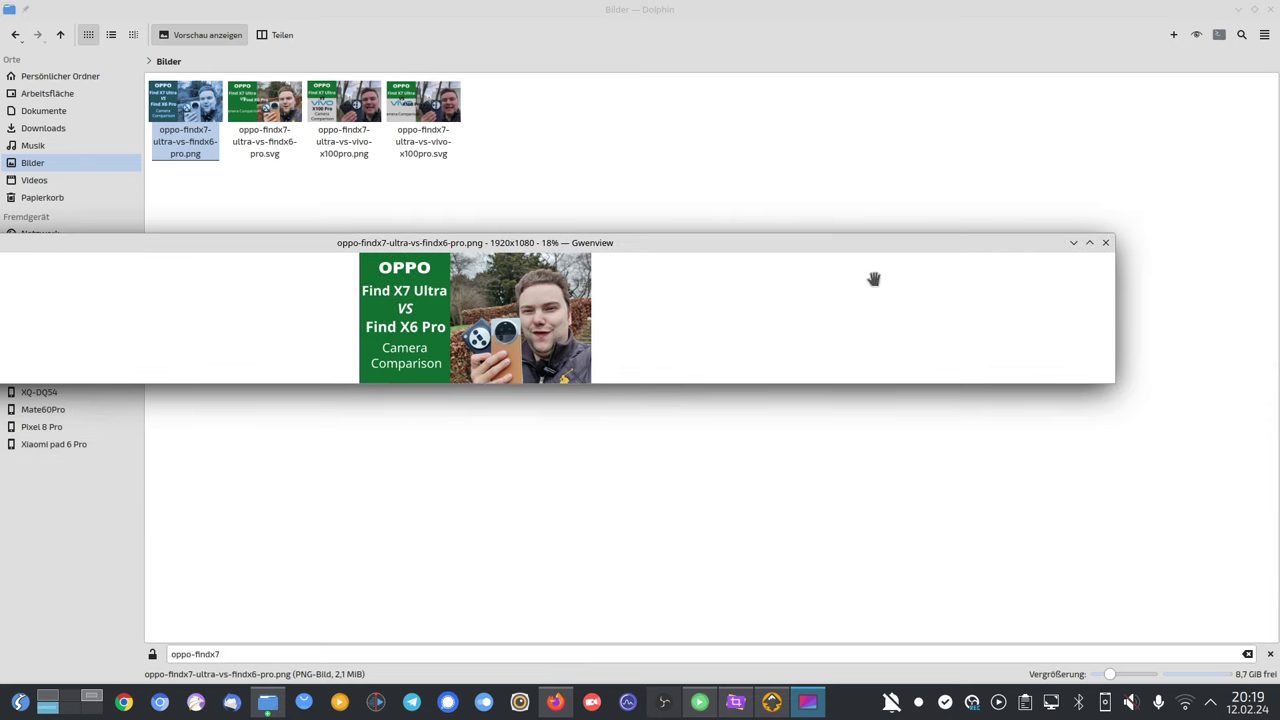
pyautogui.click(1092, 256)
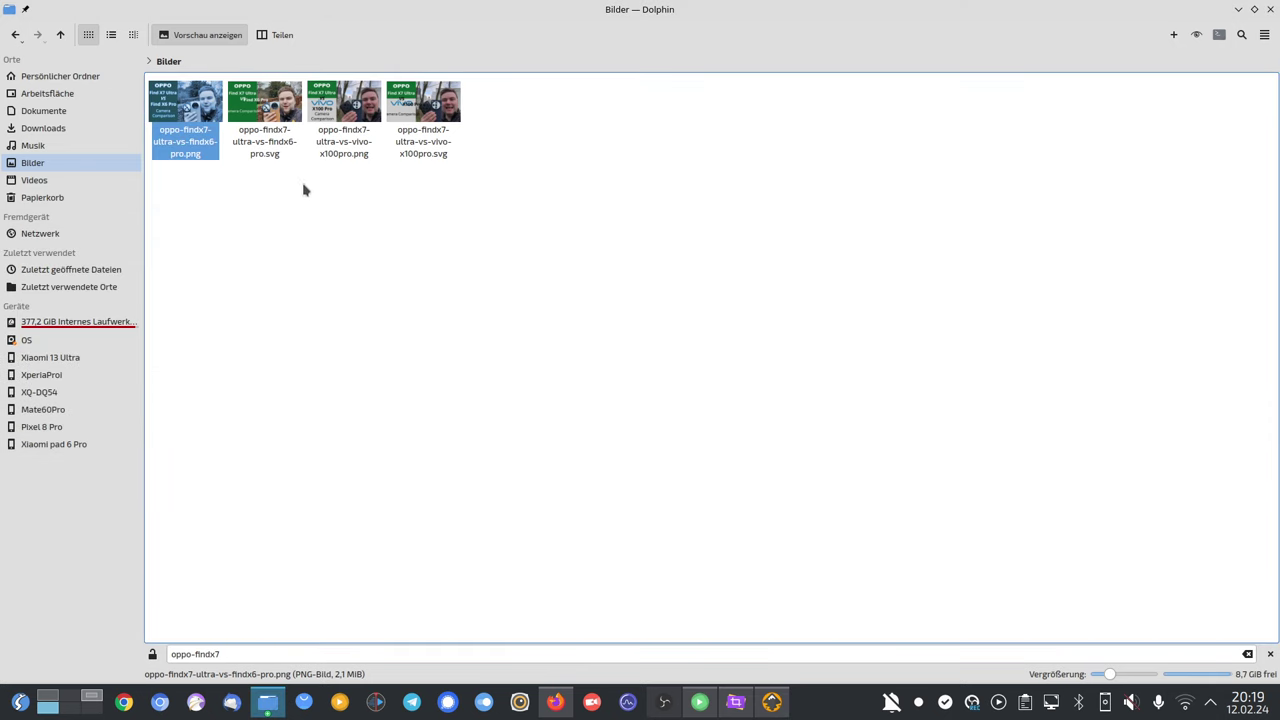
pyautogui.doubleClick(191, 155)
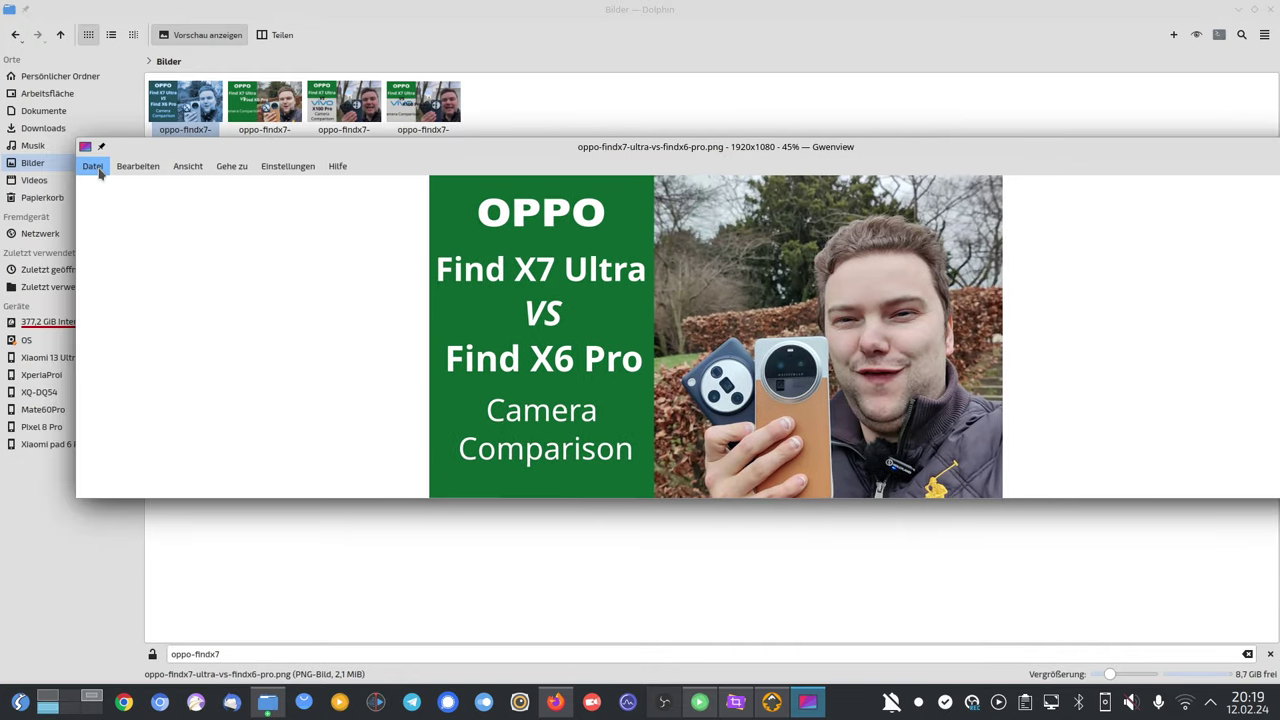
pyautogui.moveTo(680, 150); pyautogui.dragTo(577, 190)
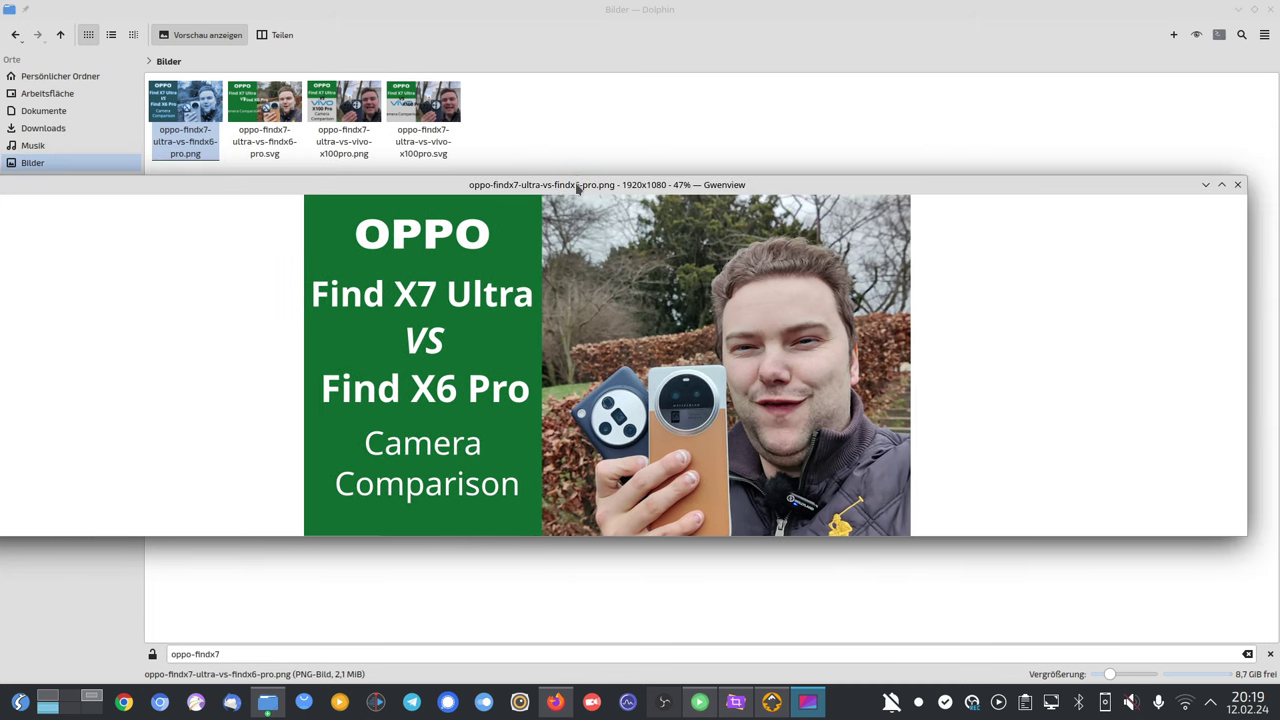
pyautogui.press('super+Left')
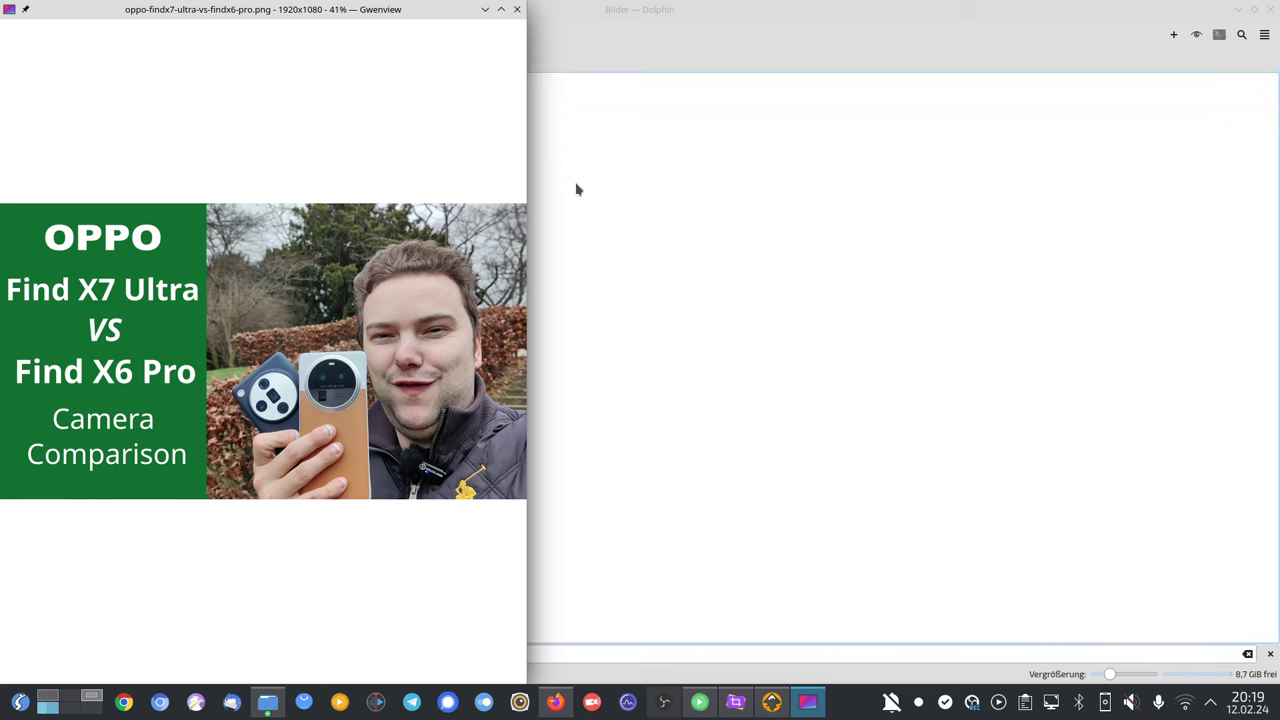
pyautogui.press('super+Right')
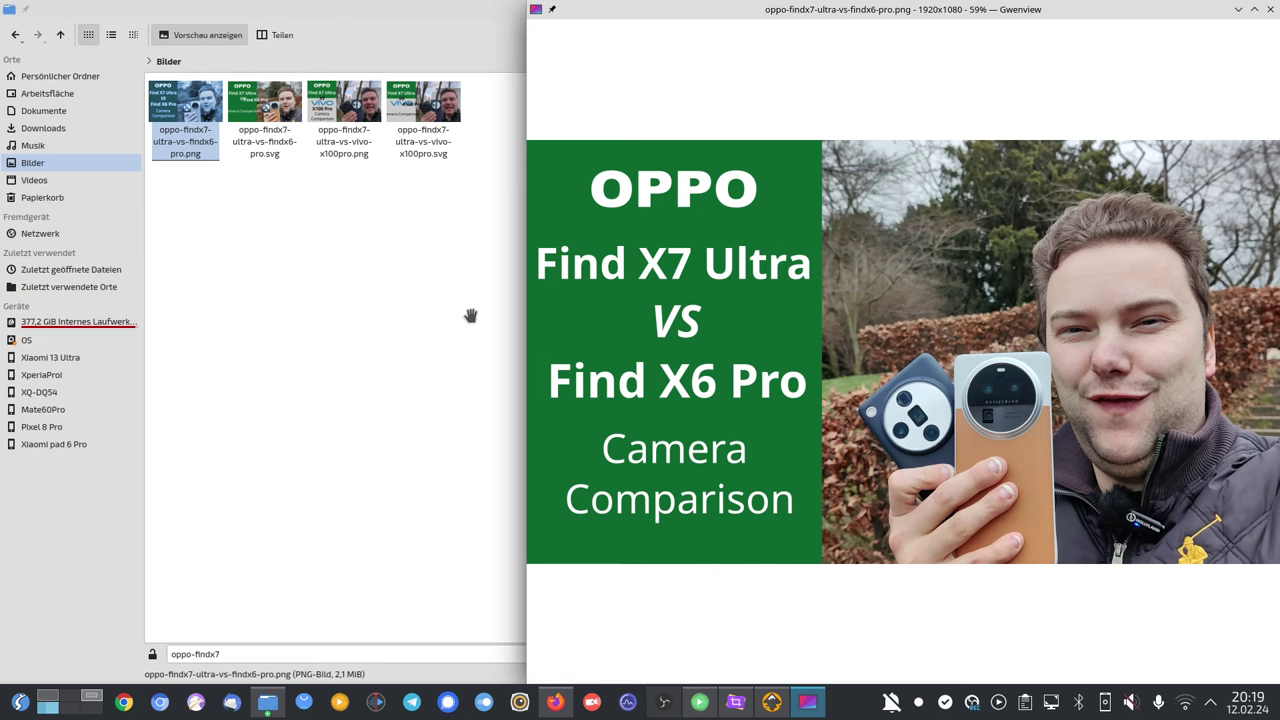
pyautogui.press('super+Left')
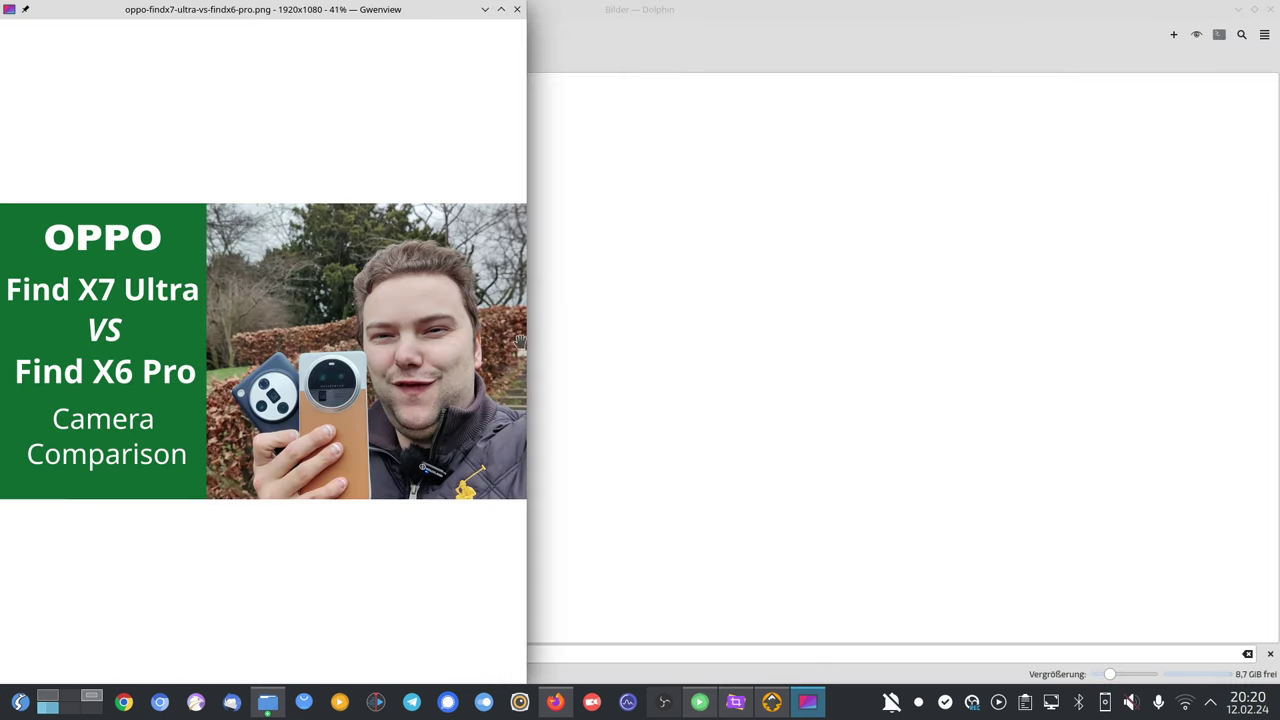
# Widen the tiled viewer, then detach it as a floating window, resized narrower and taller.
pyautogui.moveTo(527, 349); pyautogui.dragTo(657, 351)
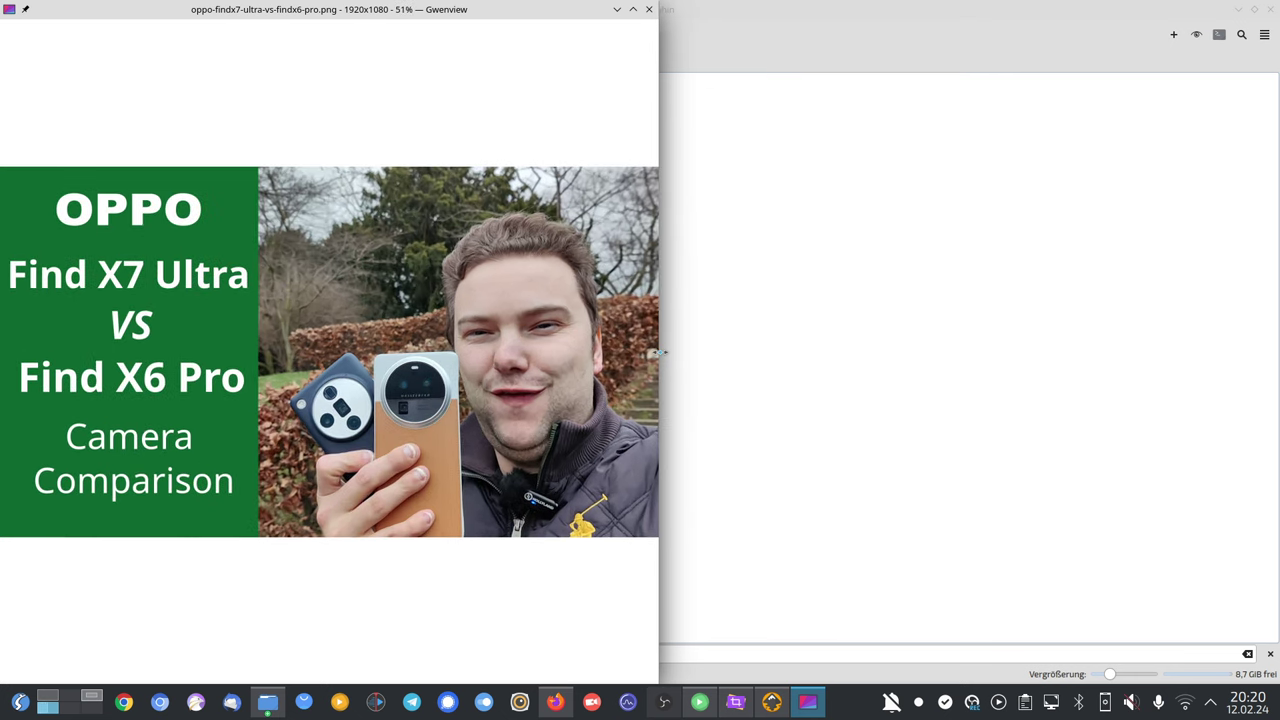
pyautogui.press('super+Right')
pyautogui.press('super+Left')
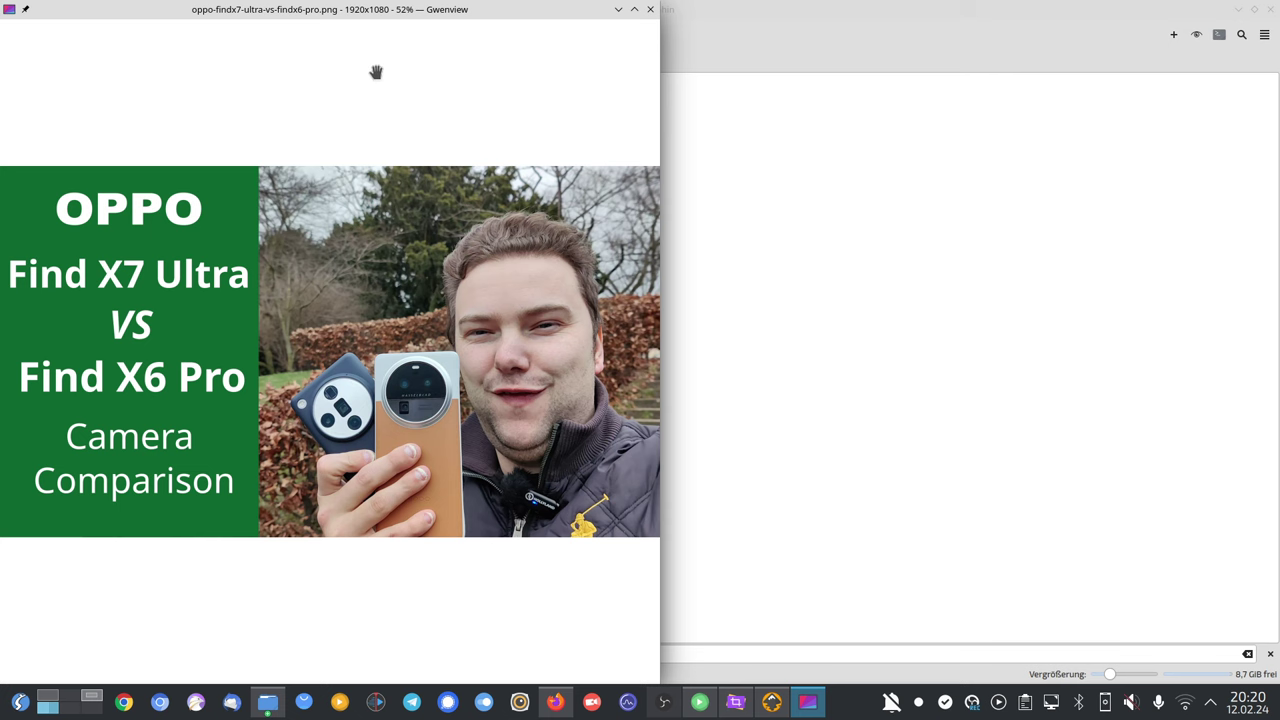
pyautogui.moveTo(331, 131); pyautogui.dragTo(296, 253)
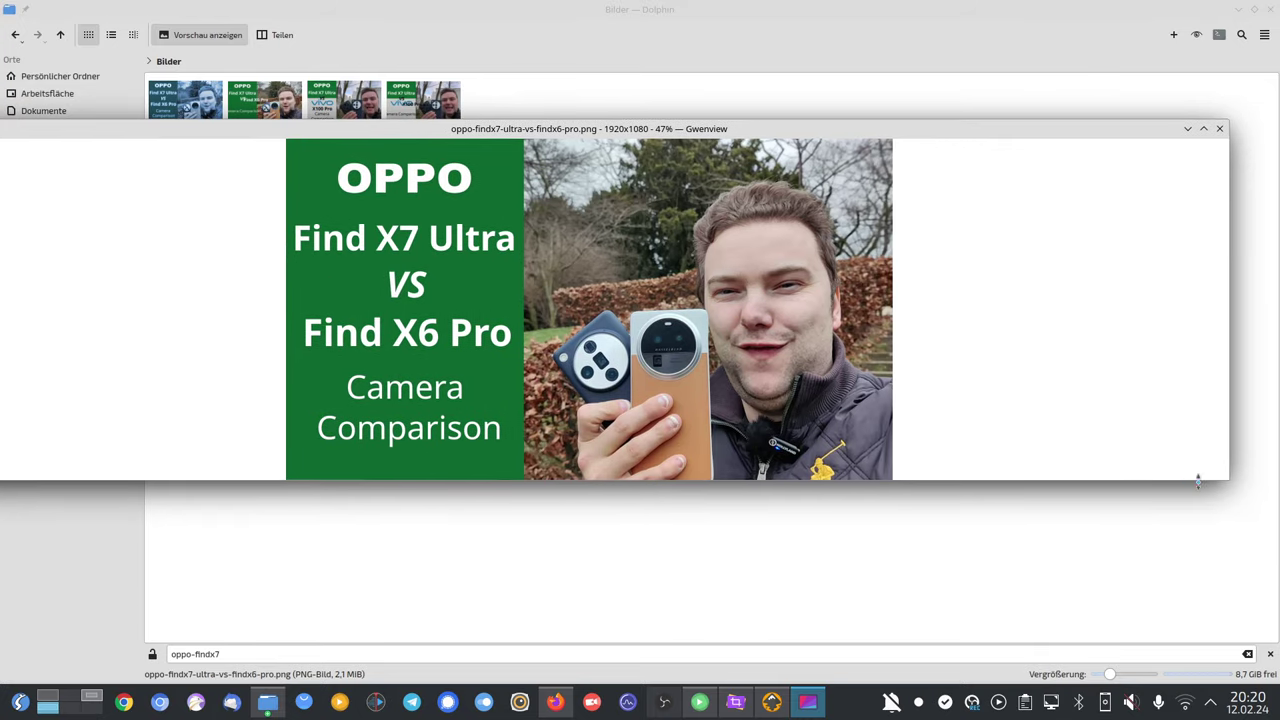
pyautogui.moveTo(1229, 484); pyautogui.dragTo(972, 613)
pyautogui.moveTo(658, 138); pyautogui.dragTo(785, 133)
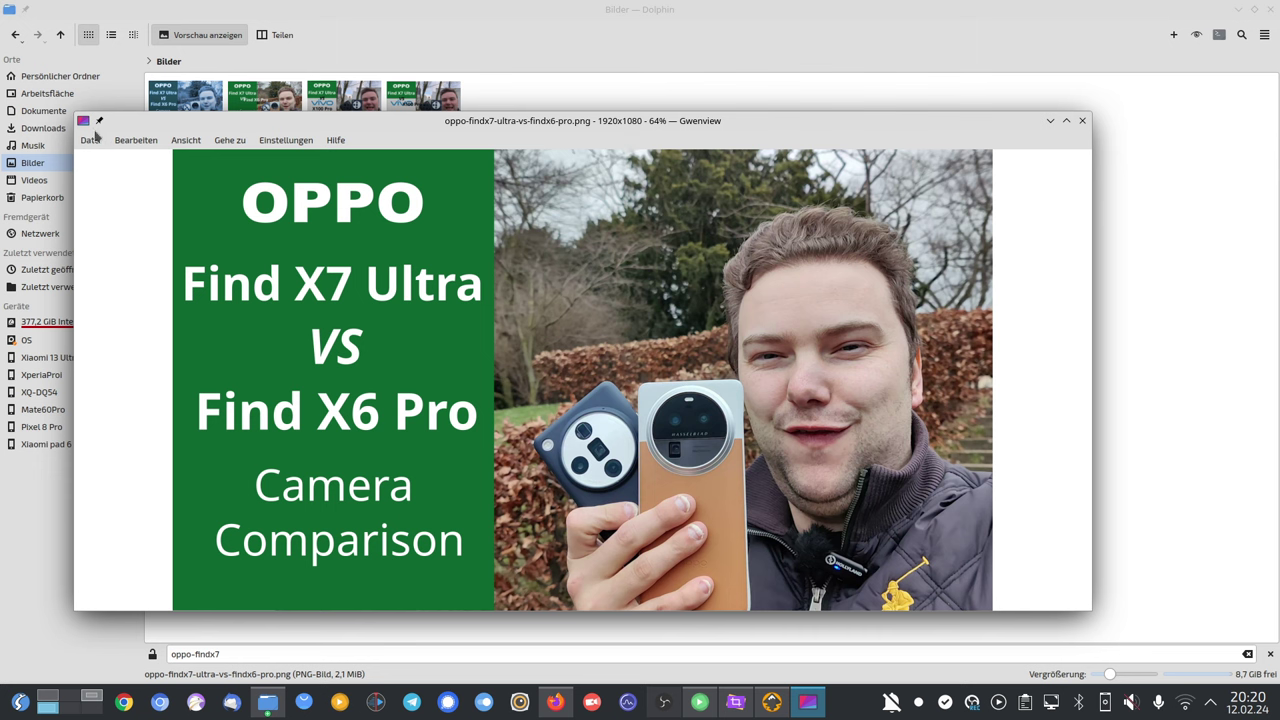
# Save the banner as oppo-findx7-ultra-vs-findx6-pro.jpg via Save As, then close Gwenview.
pyautogui.click(90, 140)
pyautogui.click(130, 217)
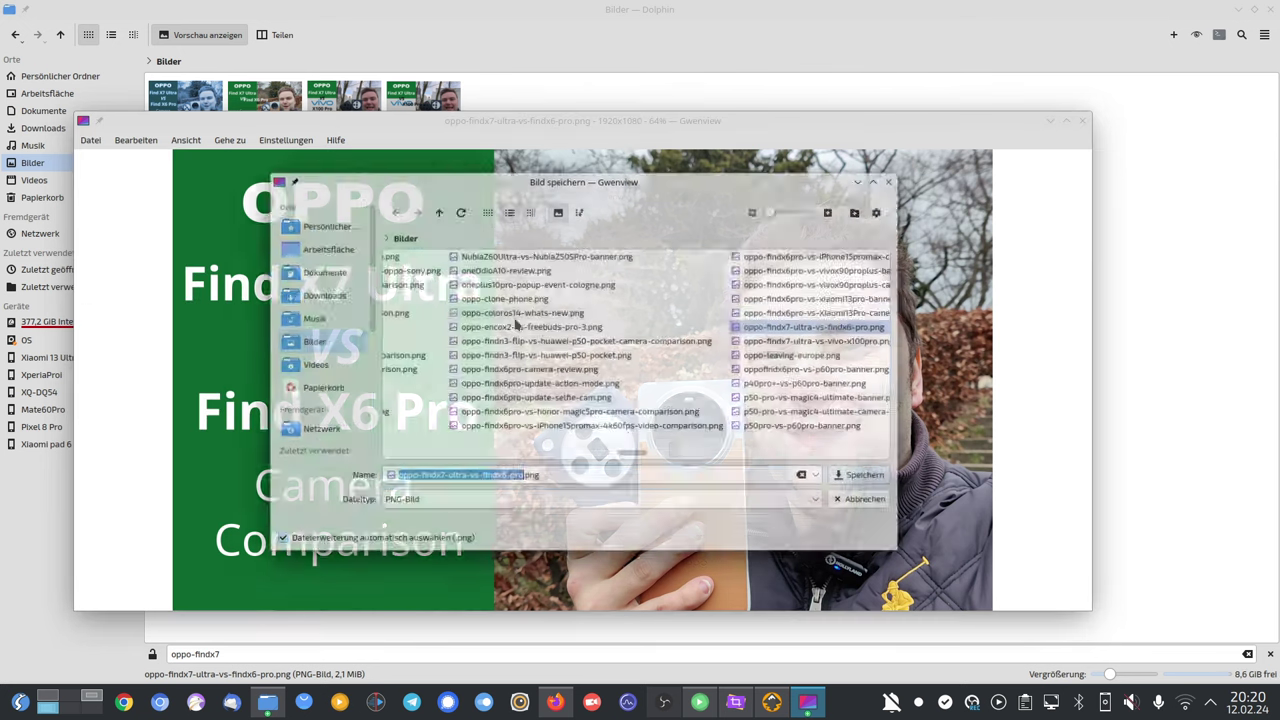
pyautogui.click(544, 479)
pyautogui.press('BackSpace')
pyautogui.press('BackSpace')
pyautogui.press('BackSpace')
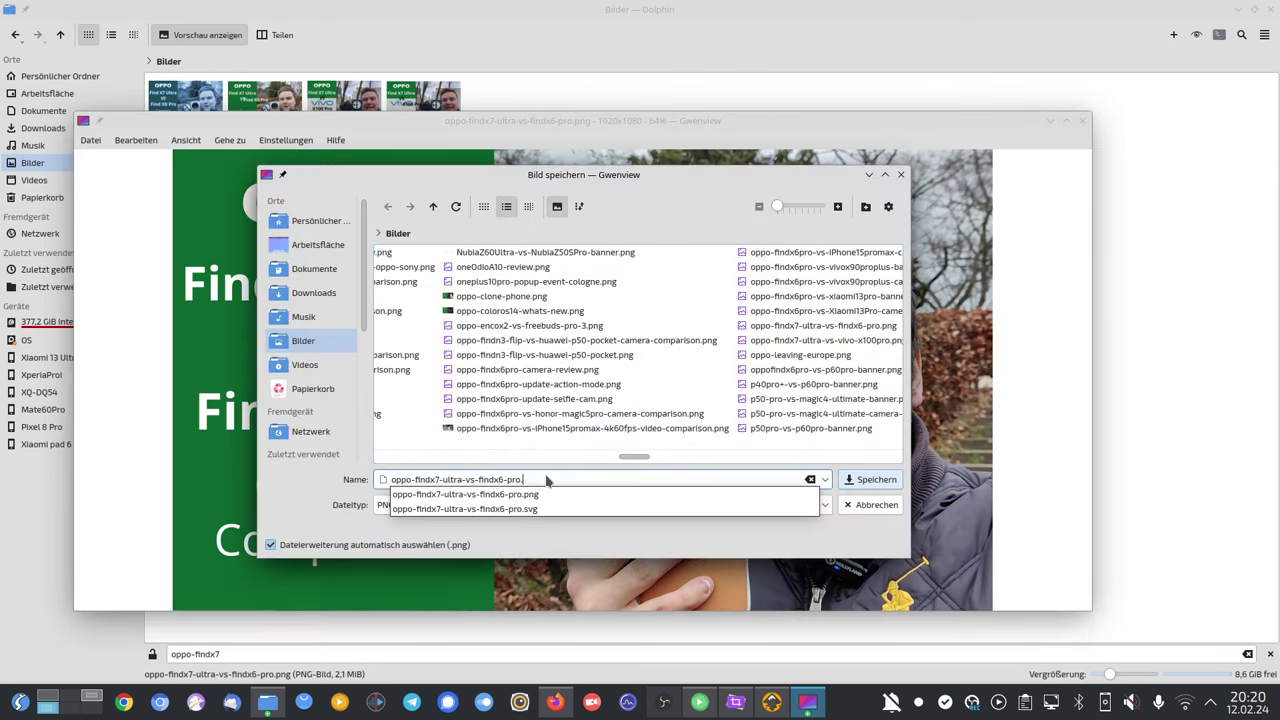
pyautogui.write('jpg')
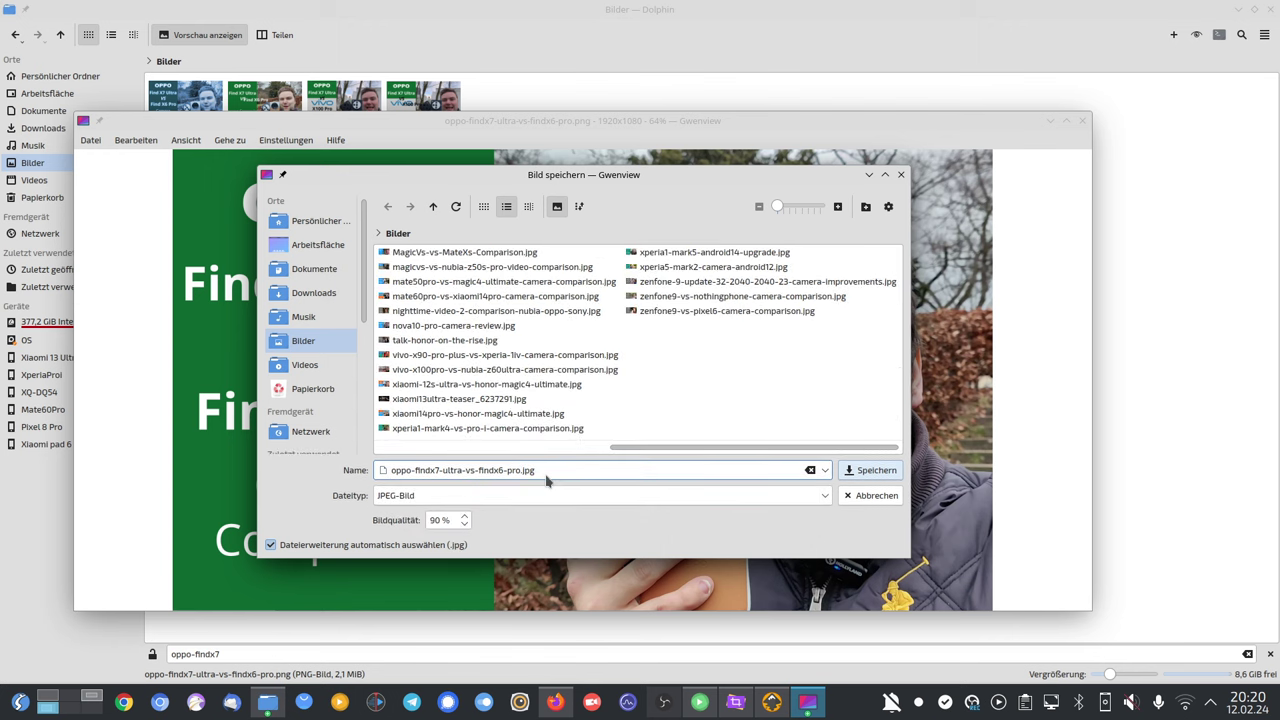
pyautogui.press('Return')
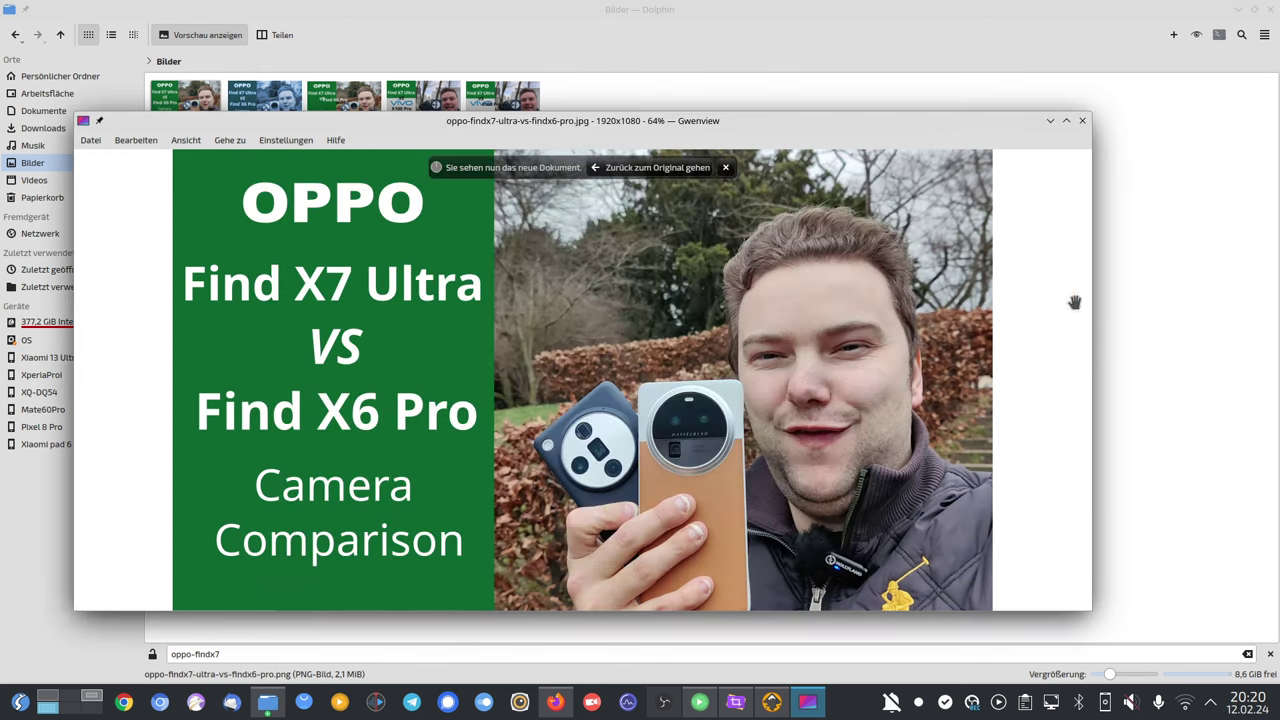
pyautogui.click(1082, 121)
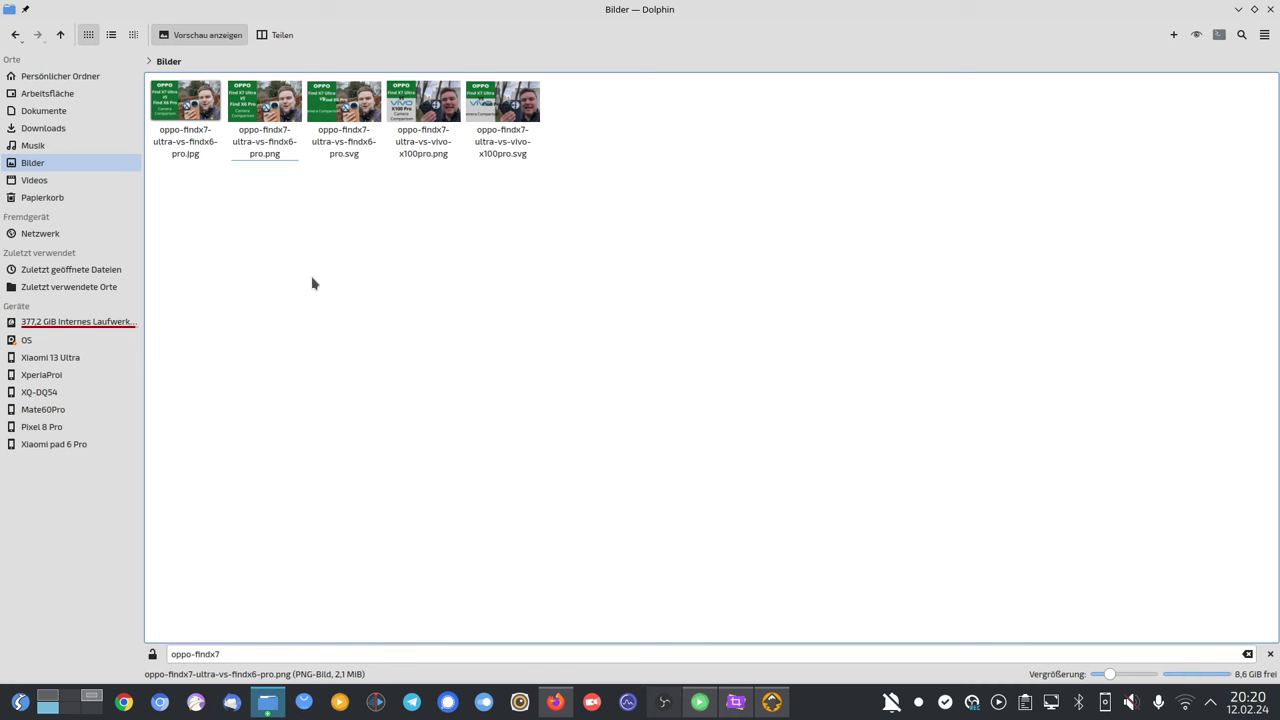
# Reopen the new JPEG to check it, then close the viewer and Dolphin.
pyautogui.doubleClick(198, 145)
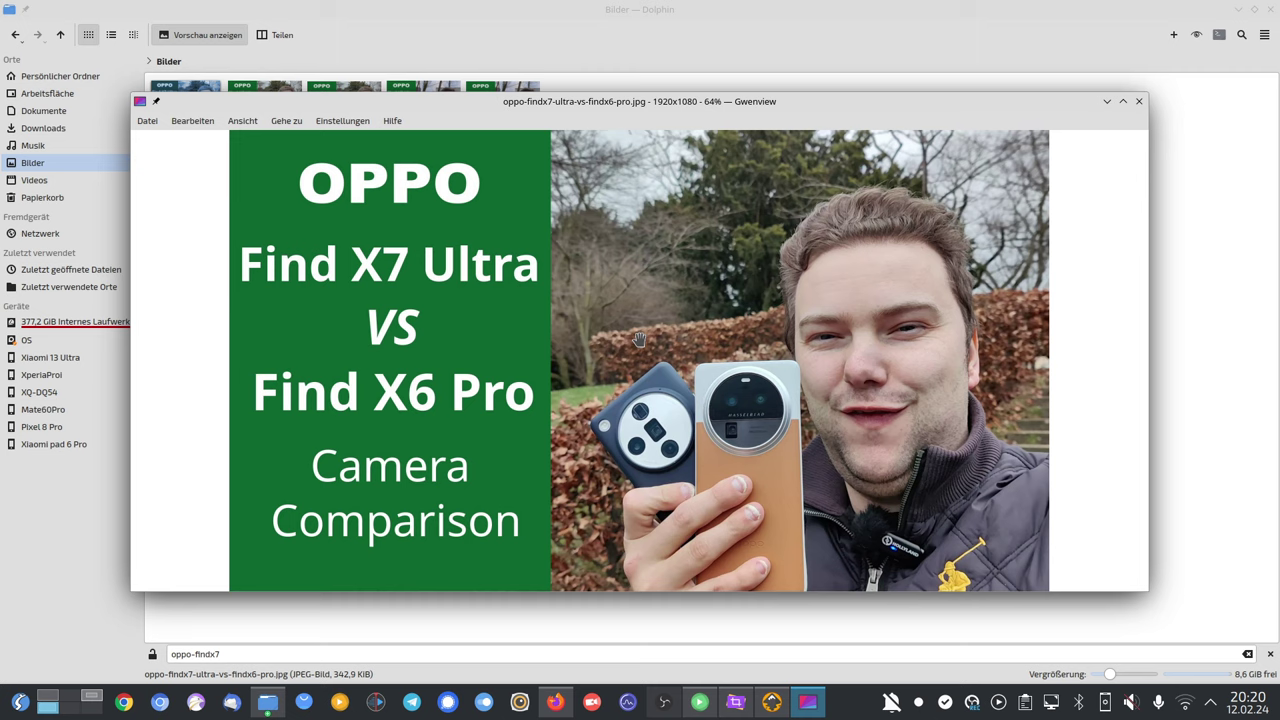
pyautogui.scroll(1, 642, 342)
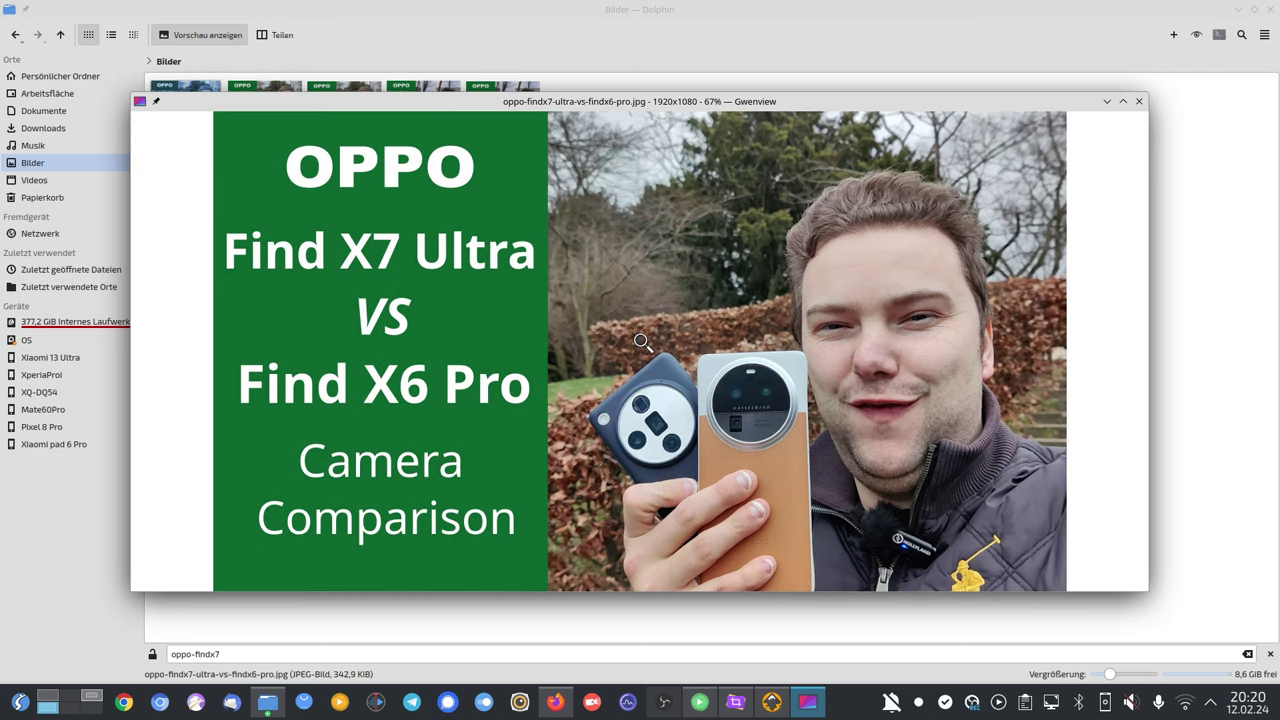
pyautogui.click(1138, 101)
pyautogui.click(714, 403)
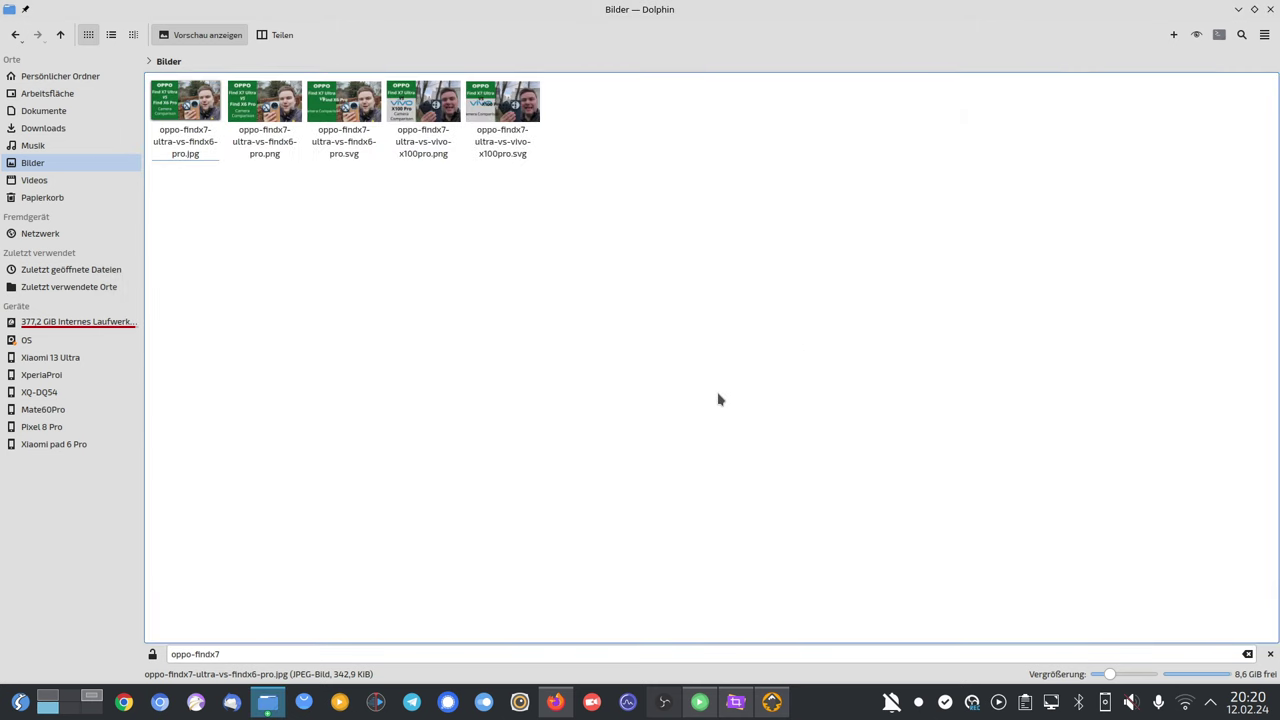
pyautogui.click(1271, 9)
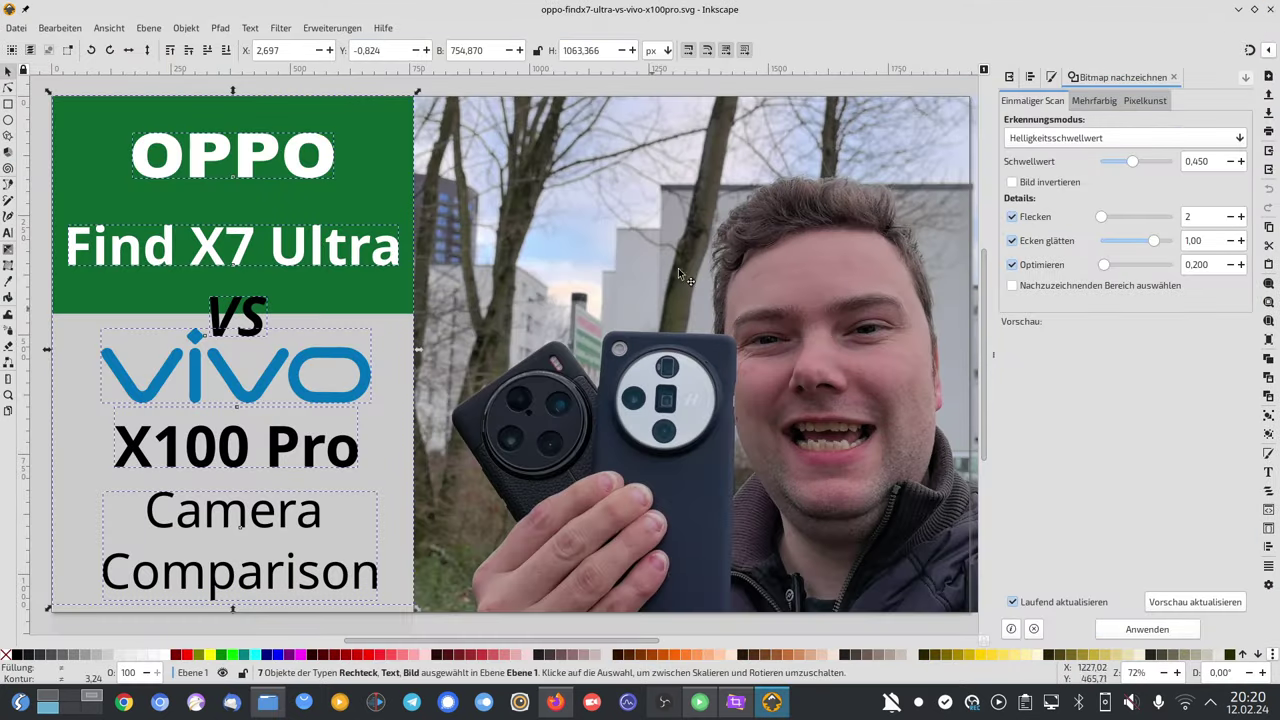
# Quit Inkscape with Ctrl+Q and launch Shotcut from its desktop icon.
pyautogui.hotkey('ctrl', 'q')
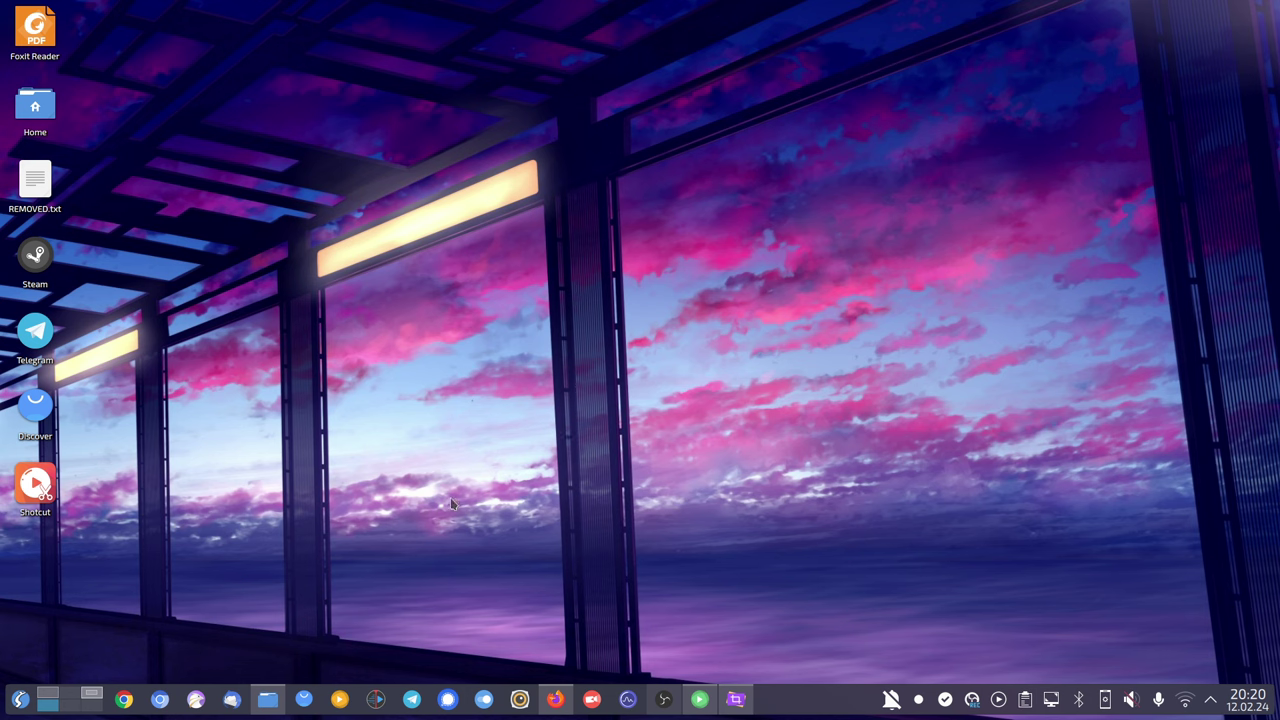
pyautogui.doubleClick(35, 487)
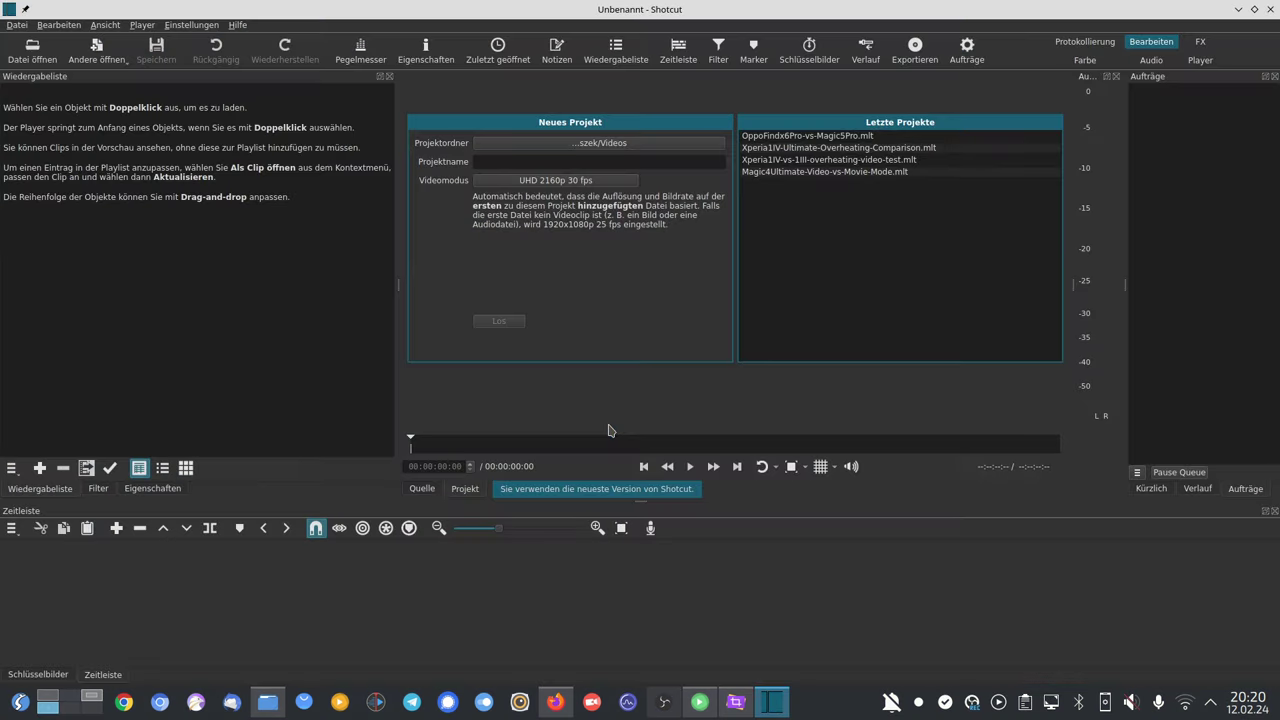
pyautogui.click(866, 137)
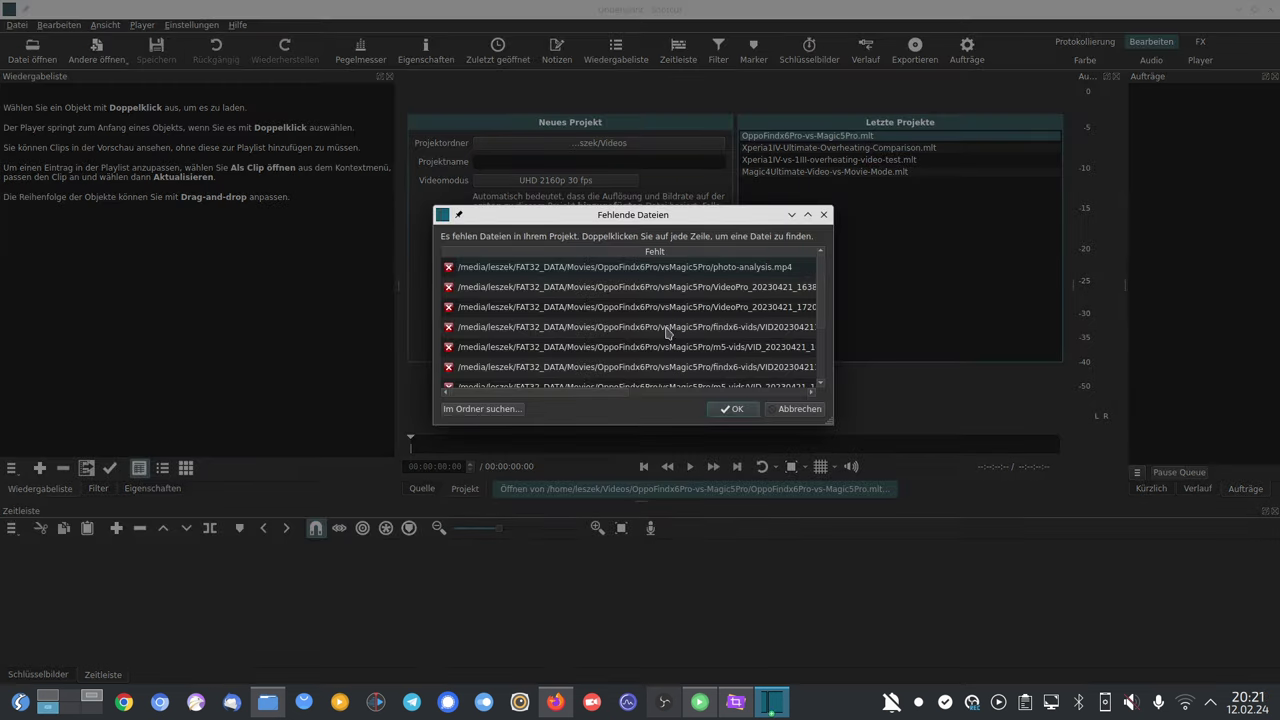
pyautogui.click(799, 411)
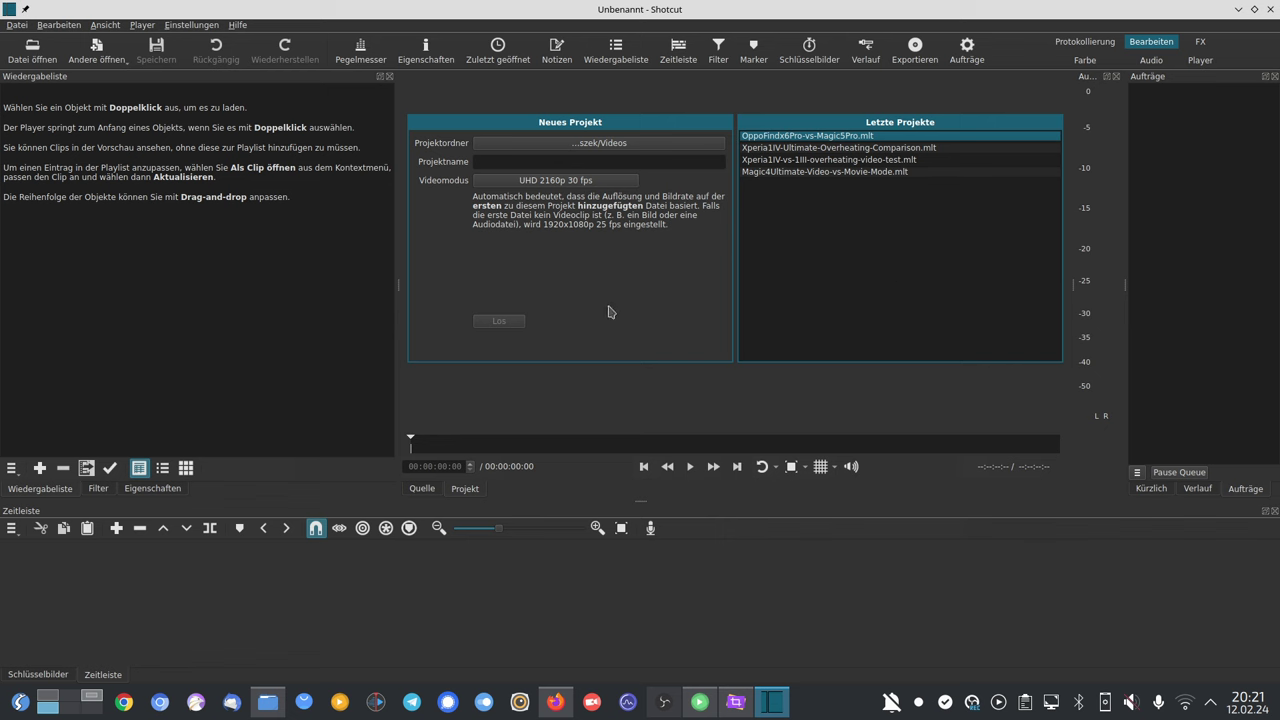
pyautogui.click(1271, 10)
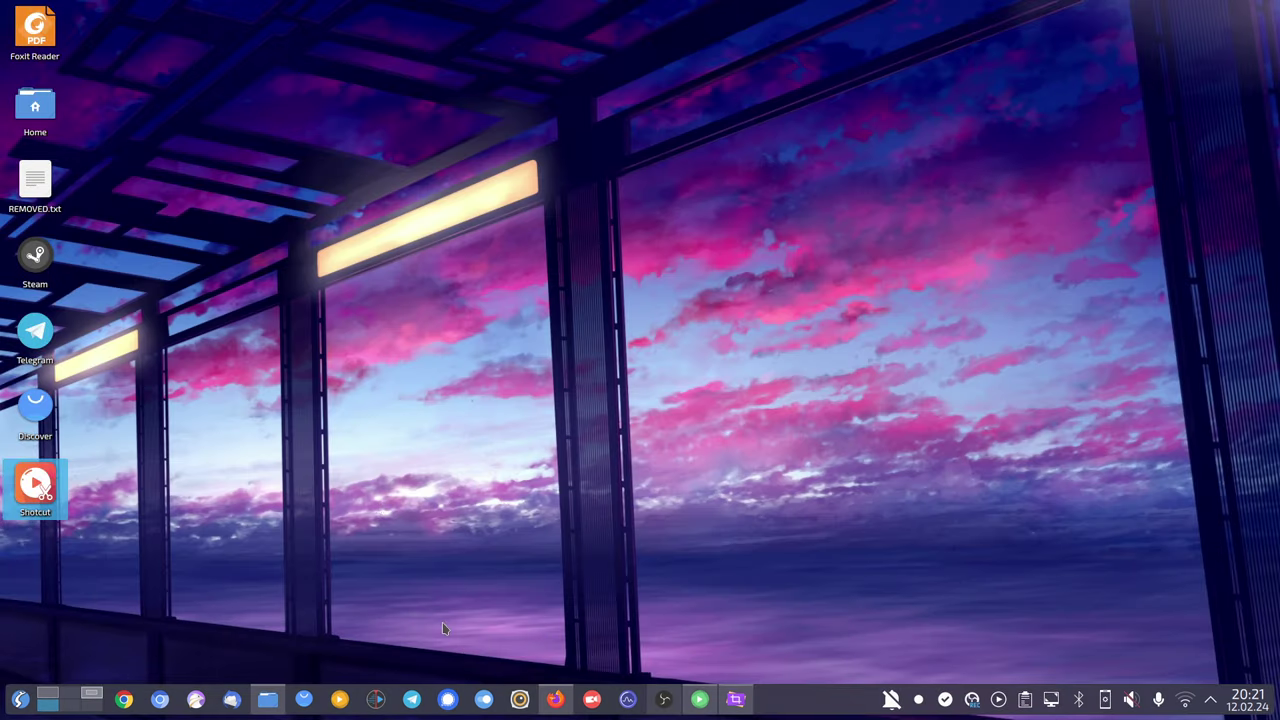
pyautogui.click(375, 698)
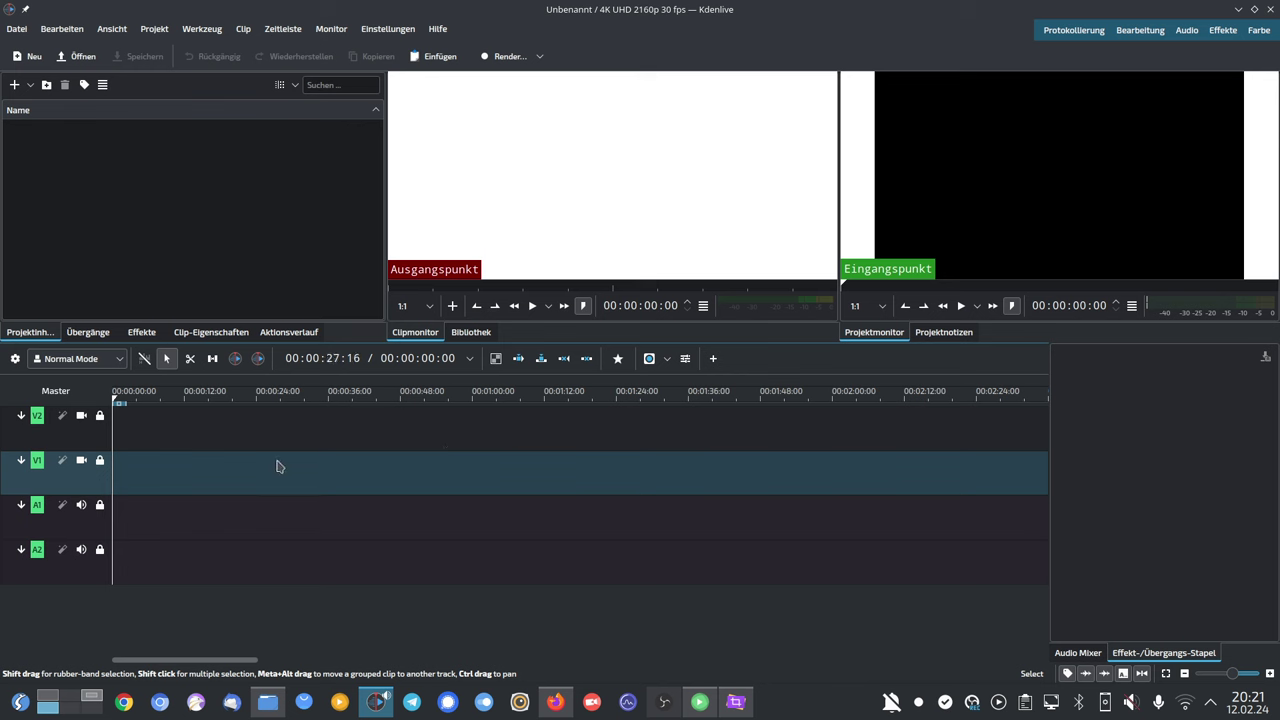
pyautogui.click(16, 28)
pyautogui.moveTo(133, 87)
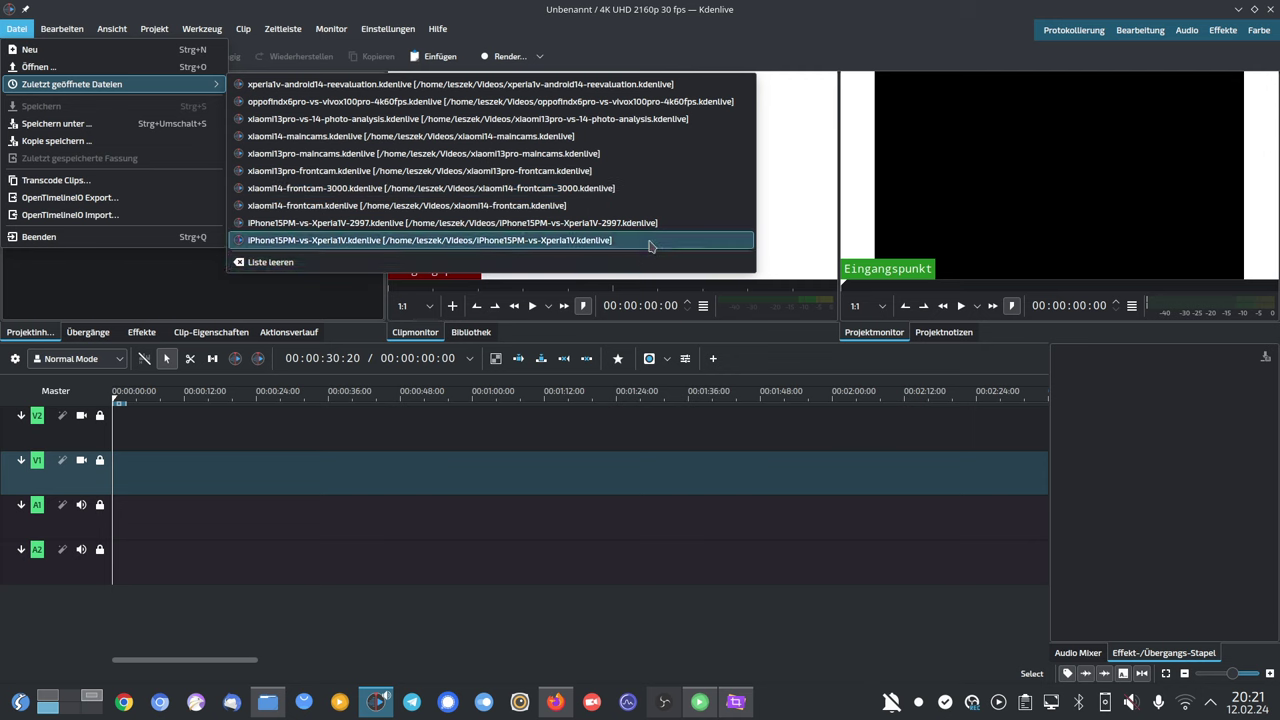
pyautogui.press('Escape')
pyautogui.press('Escape')
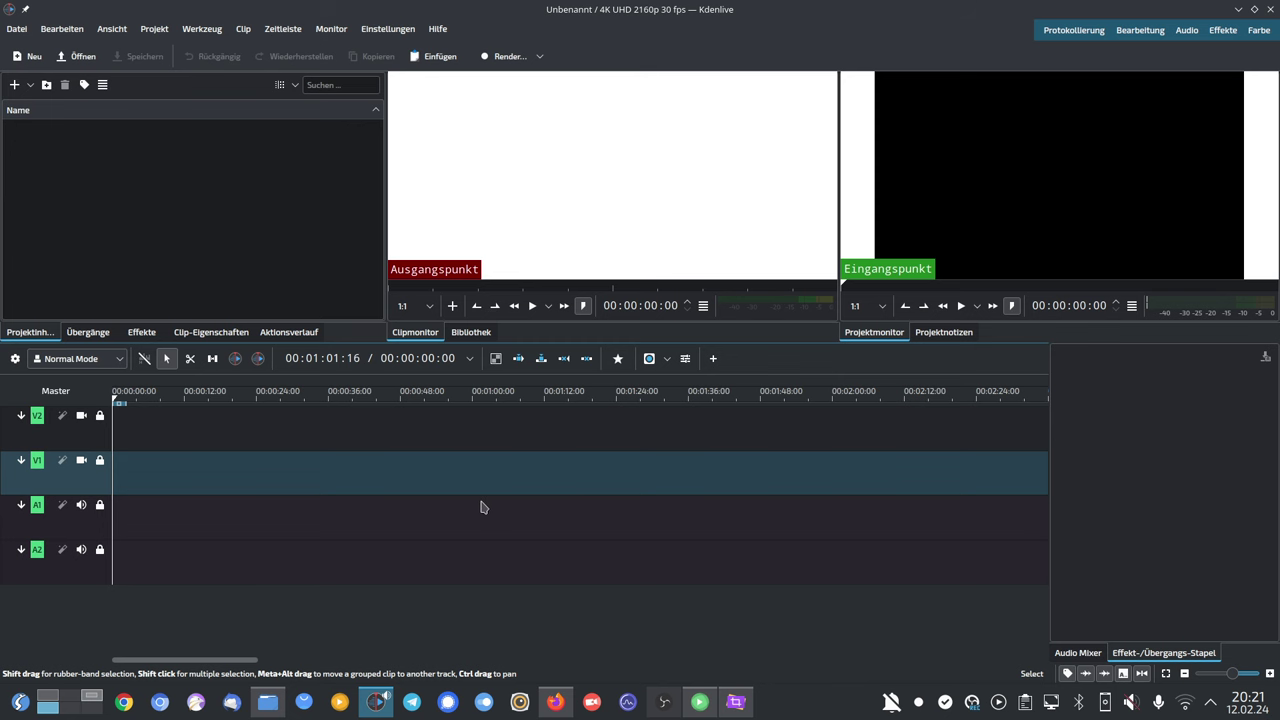
pyautogui.click(540, 56)
pyautogui.click(505, 80)
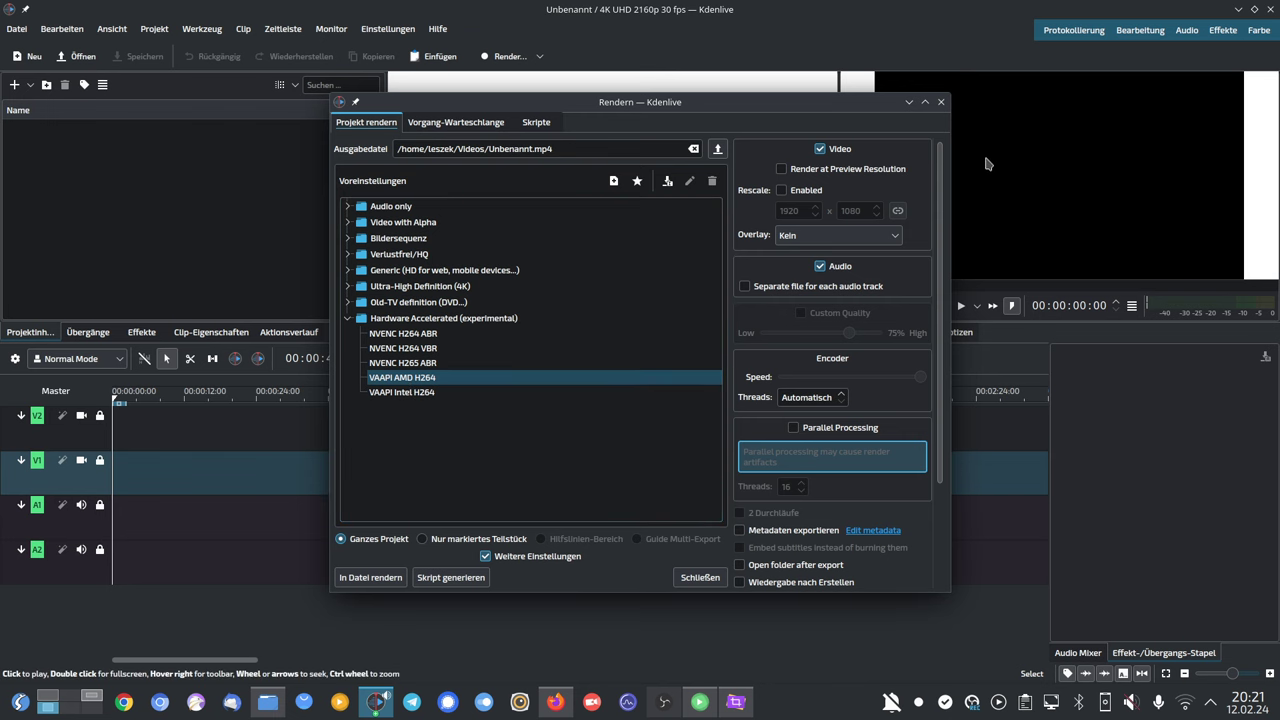
pyautogui.click(940, 105)
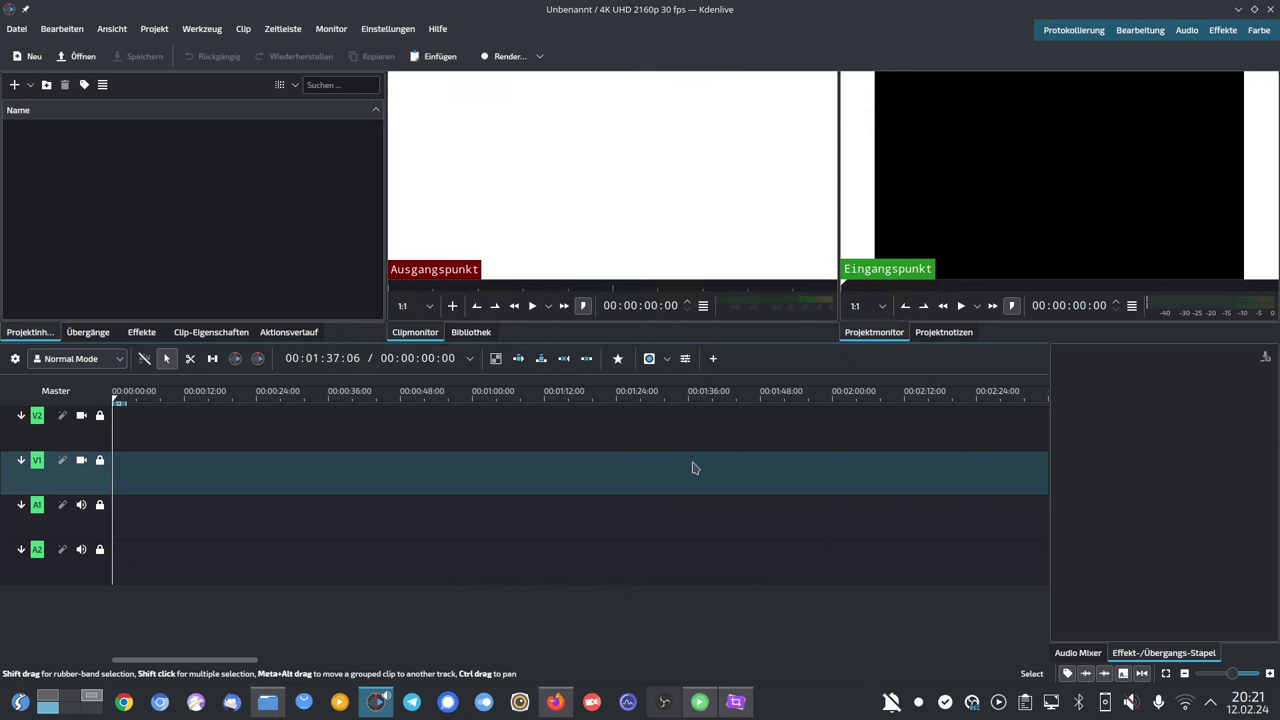
pyautogui.click(1270, 8)
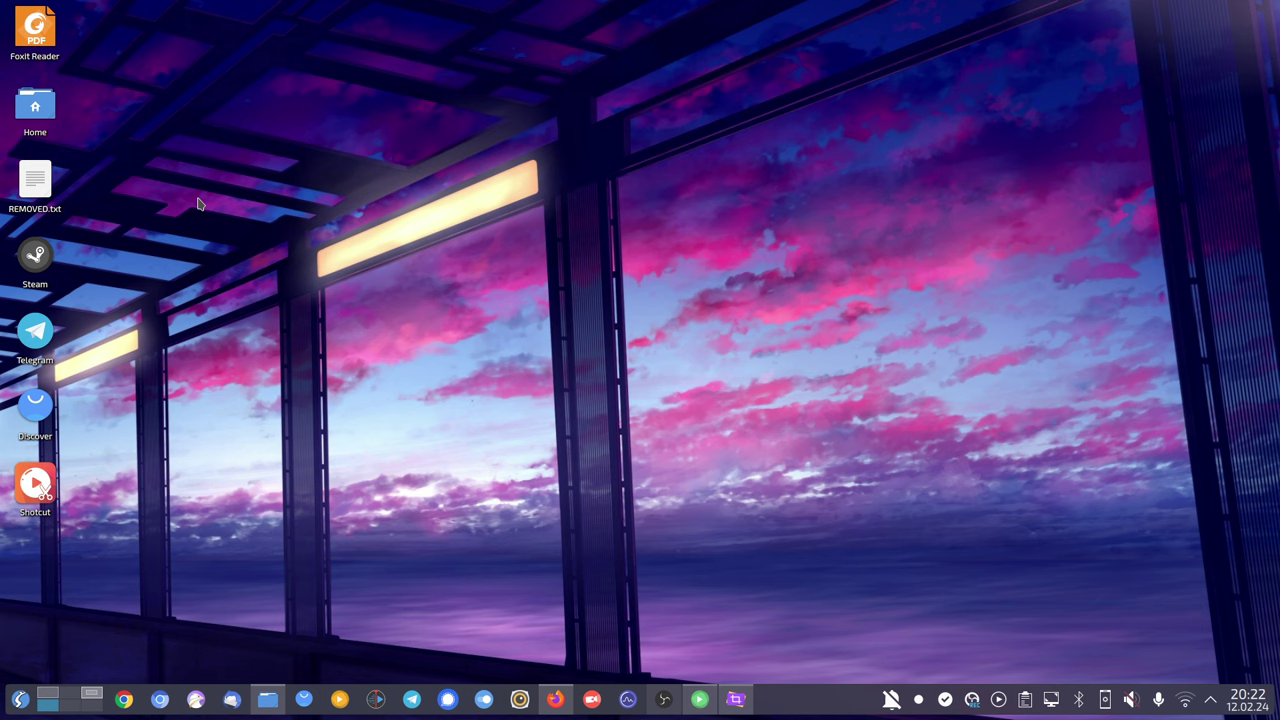
pyautogui.click(25, 127)
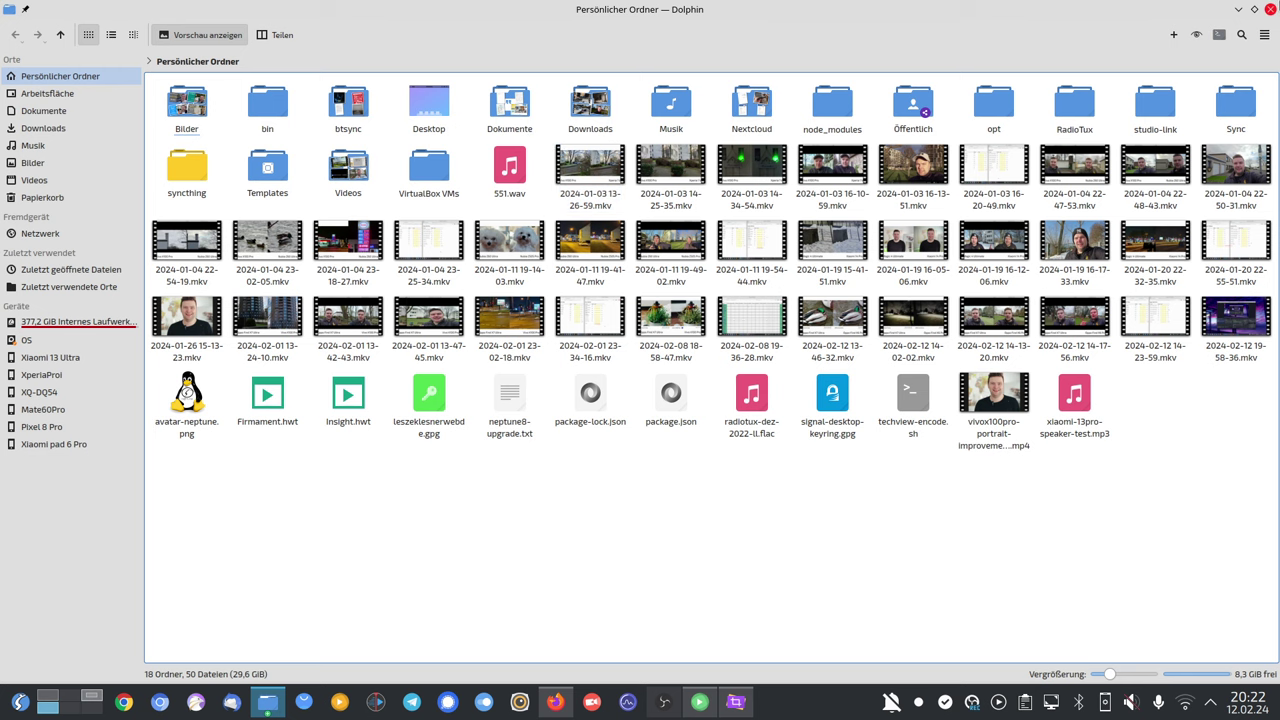
pyautogui.click(1270, 9)
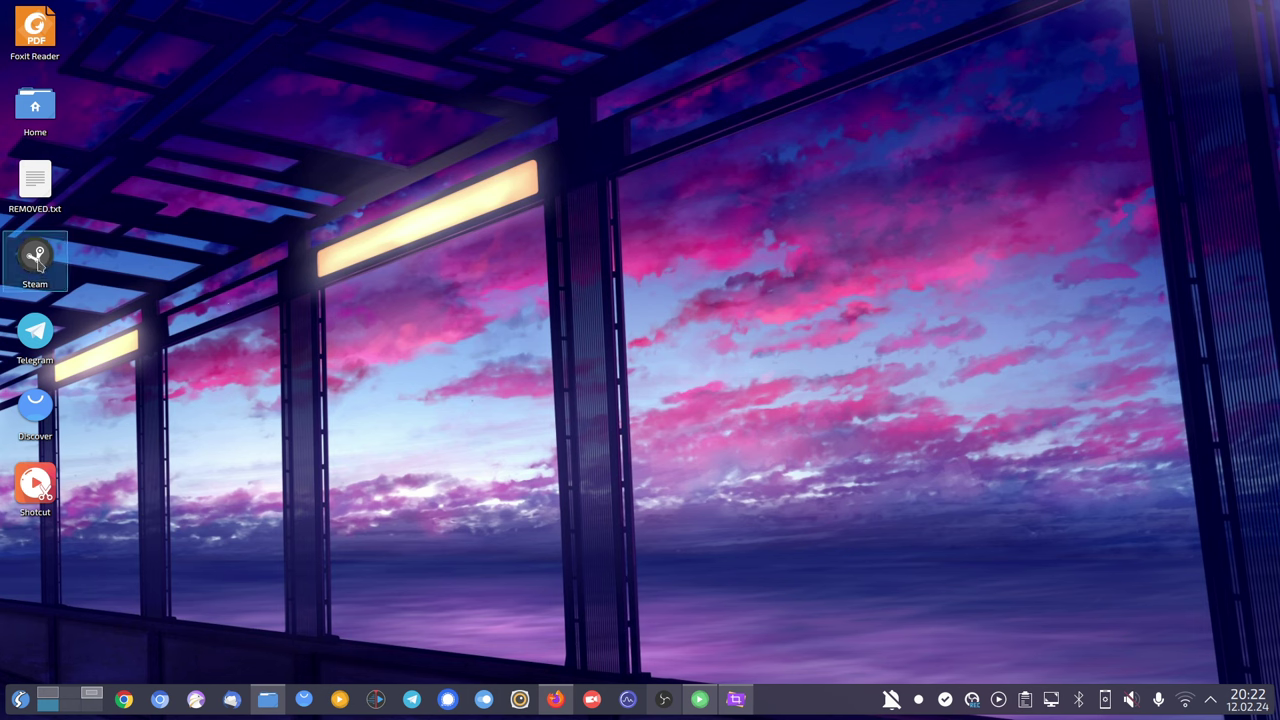
pyautogui.click(36, 262)
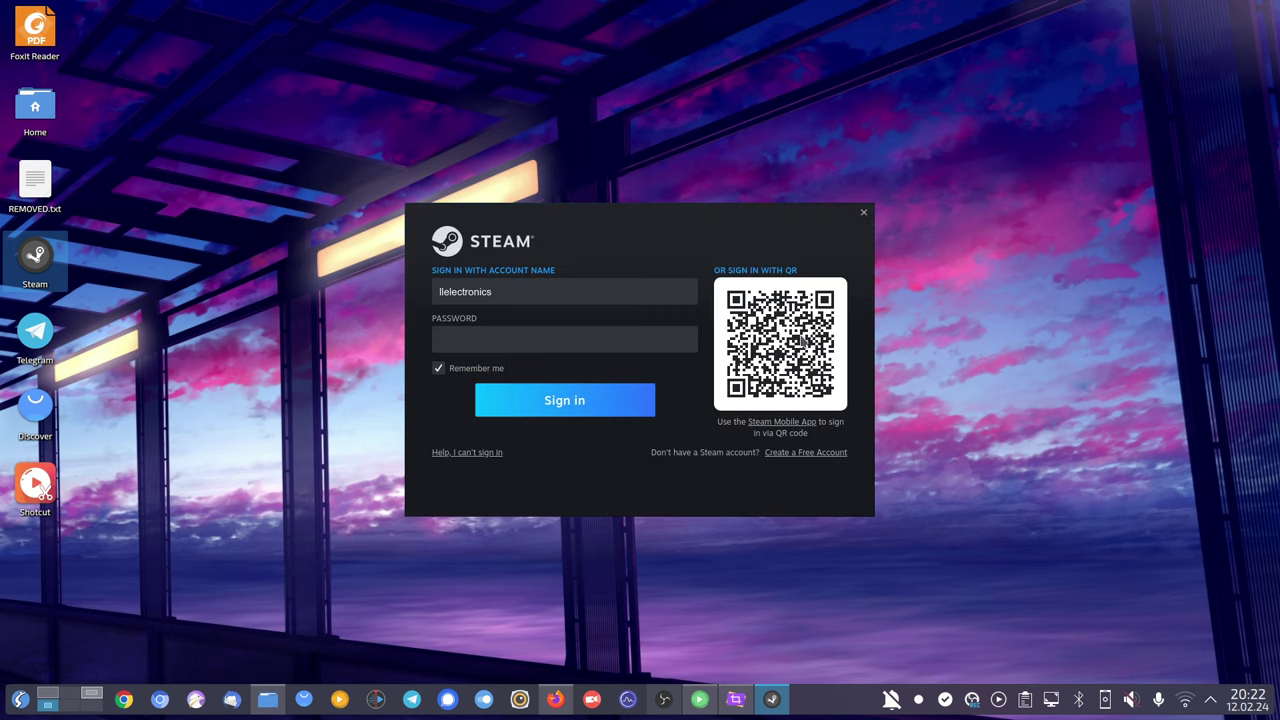
pyautogui.click(864, 213)
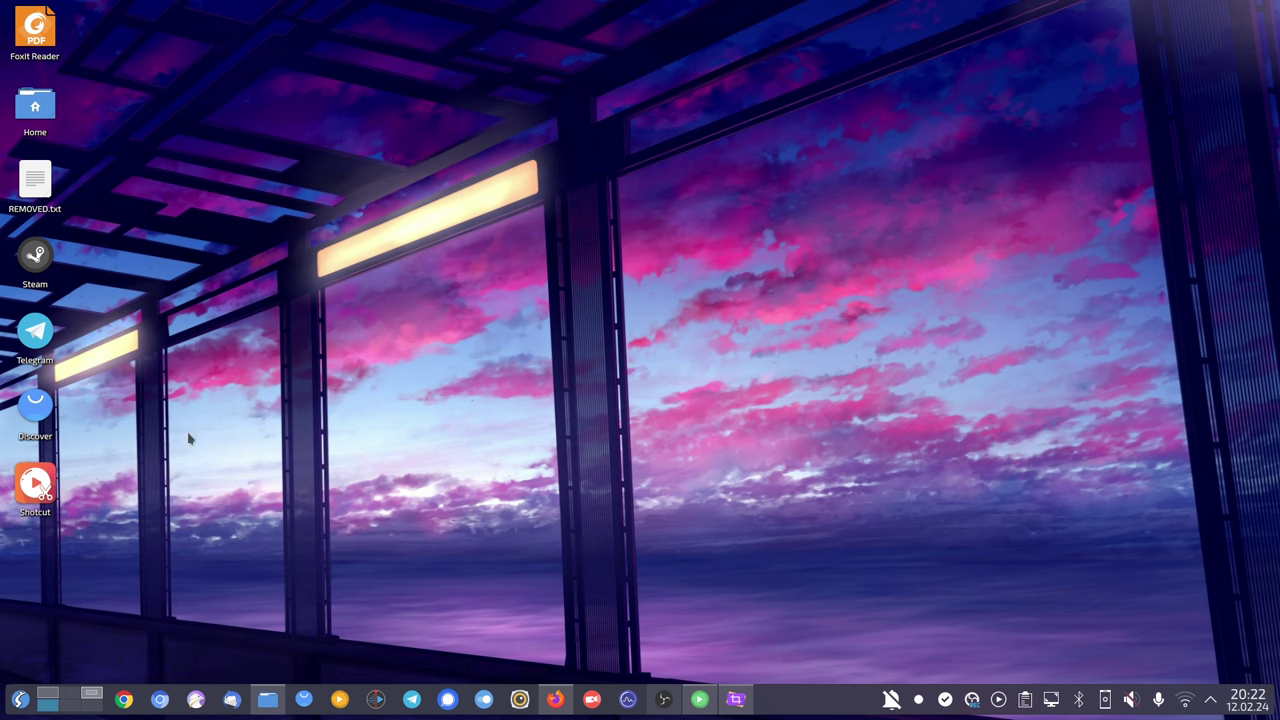
pyautogui.click(35, 412)
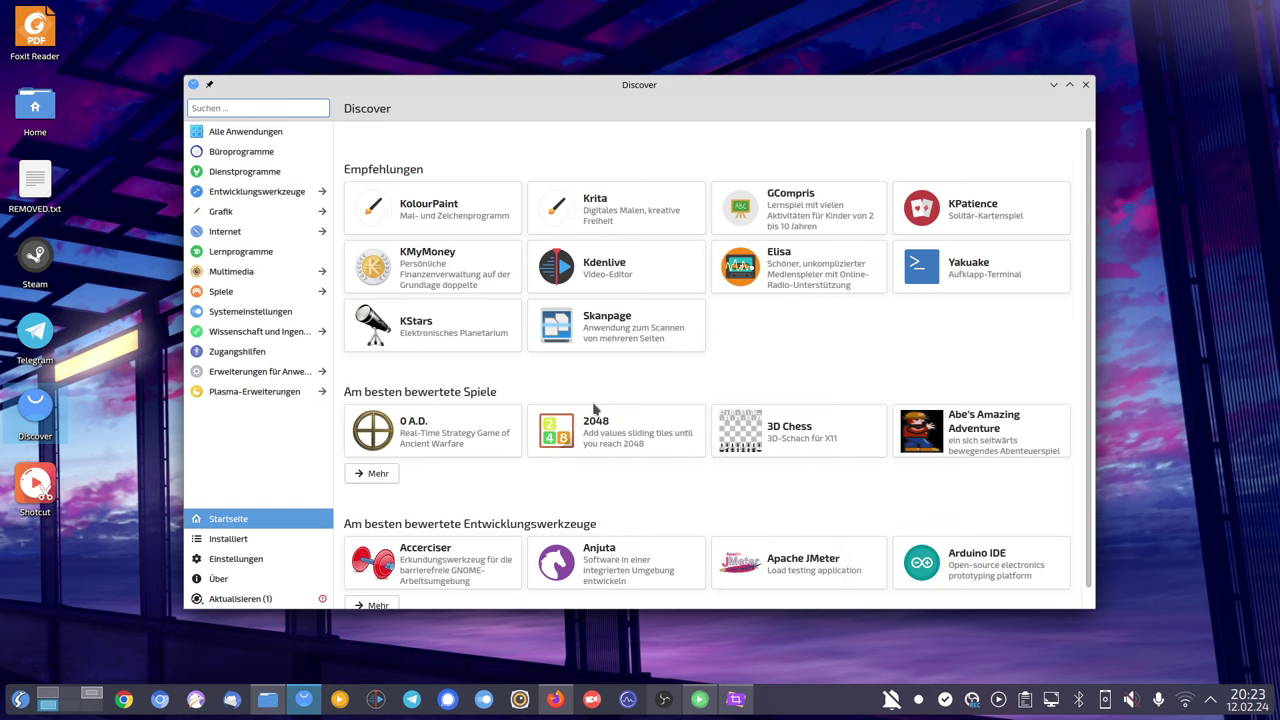
pyautogui.click(240, 598)
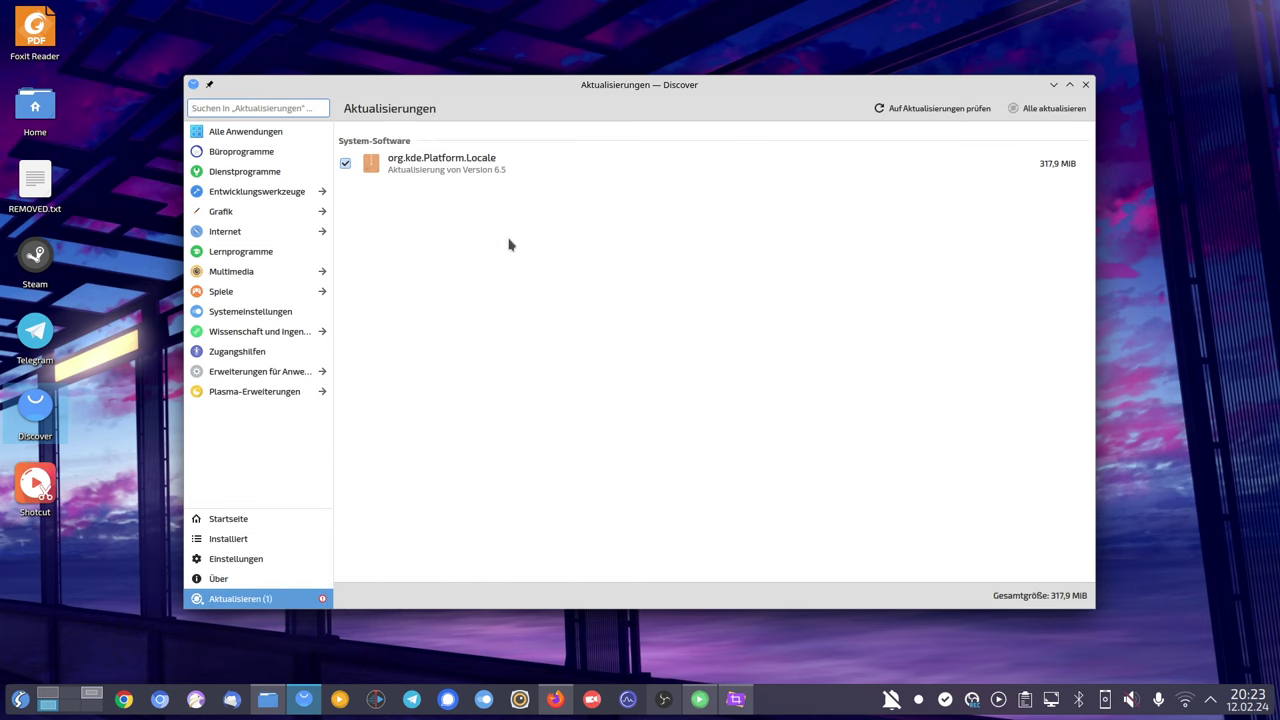
pyautogui.click(262, 131)
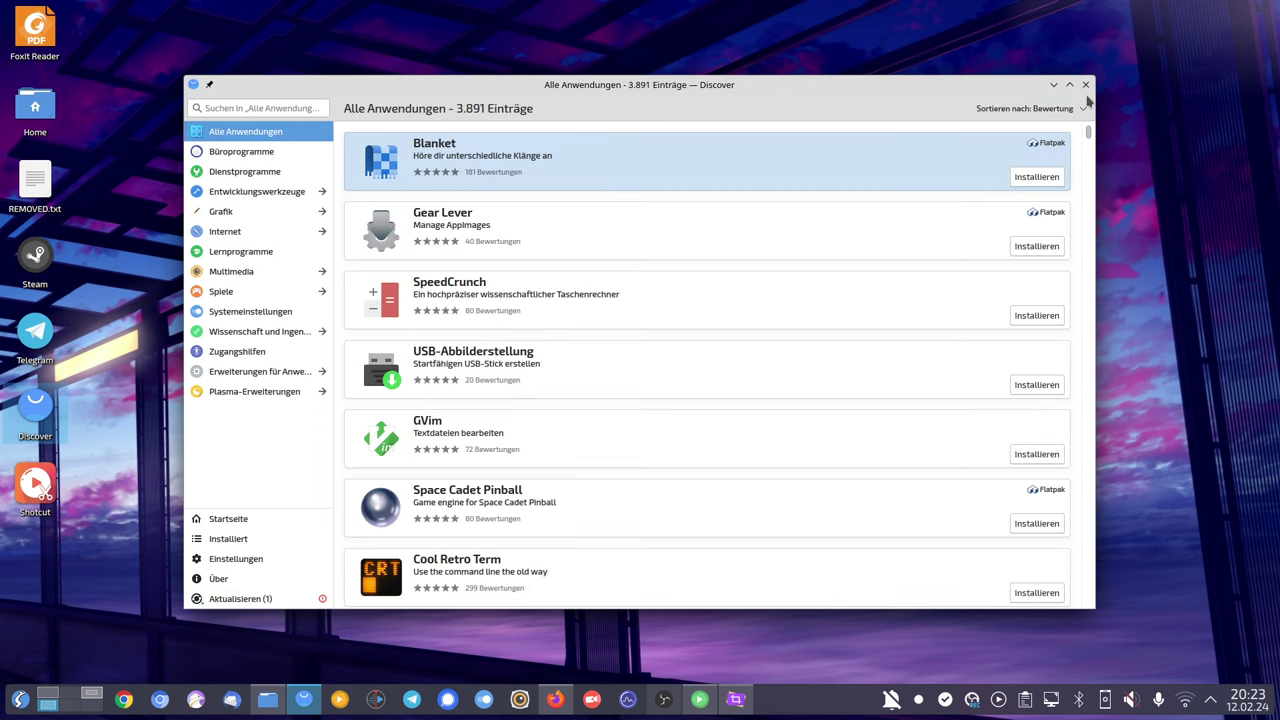
pyautogui.click(1086, 84)
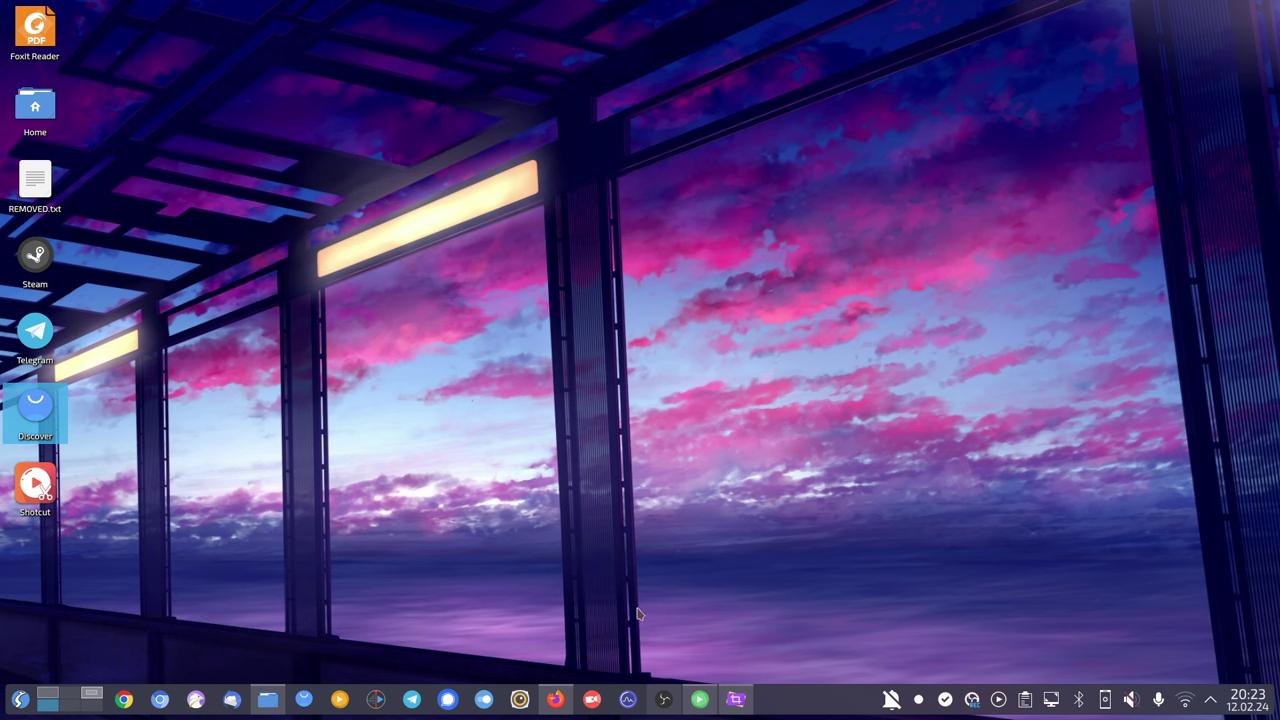
pyautogui.click(663, 708)
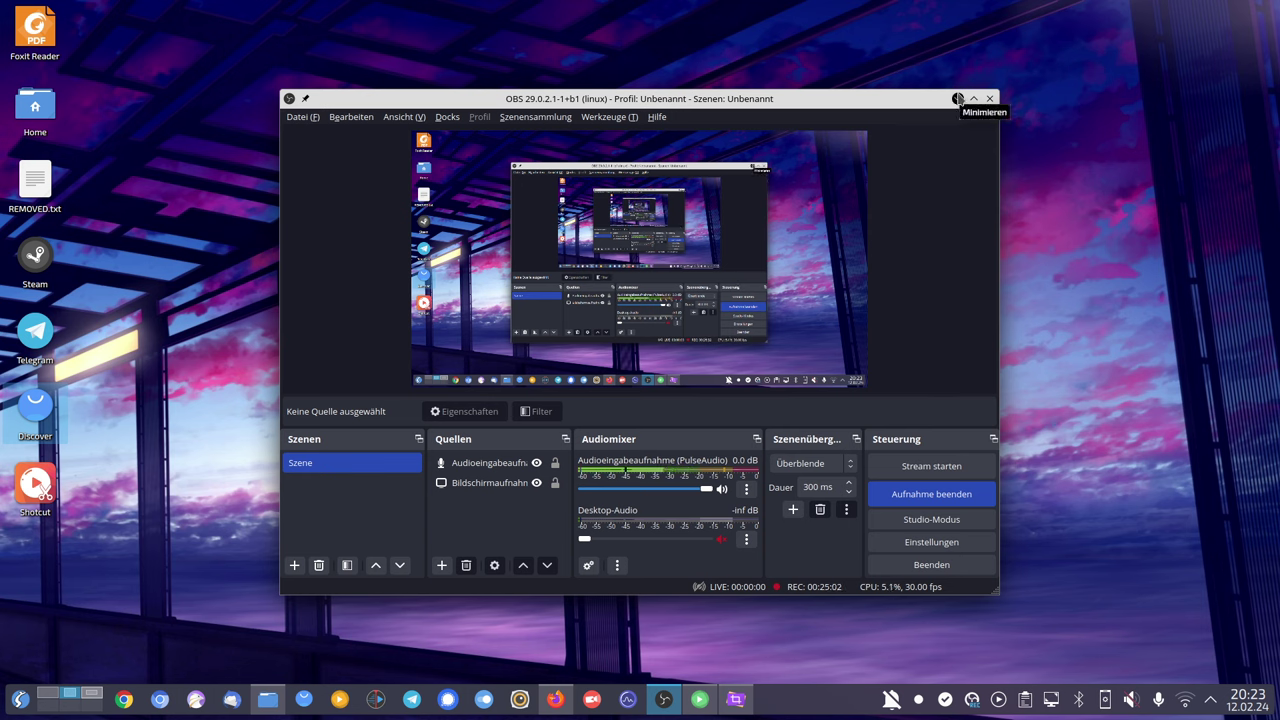
pyautogui.click(957, 99)
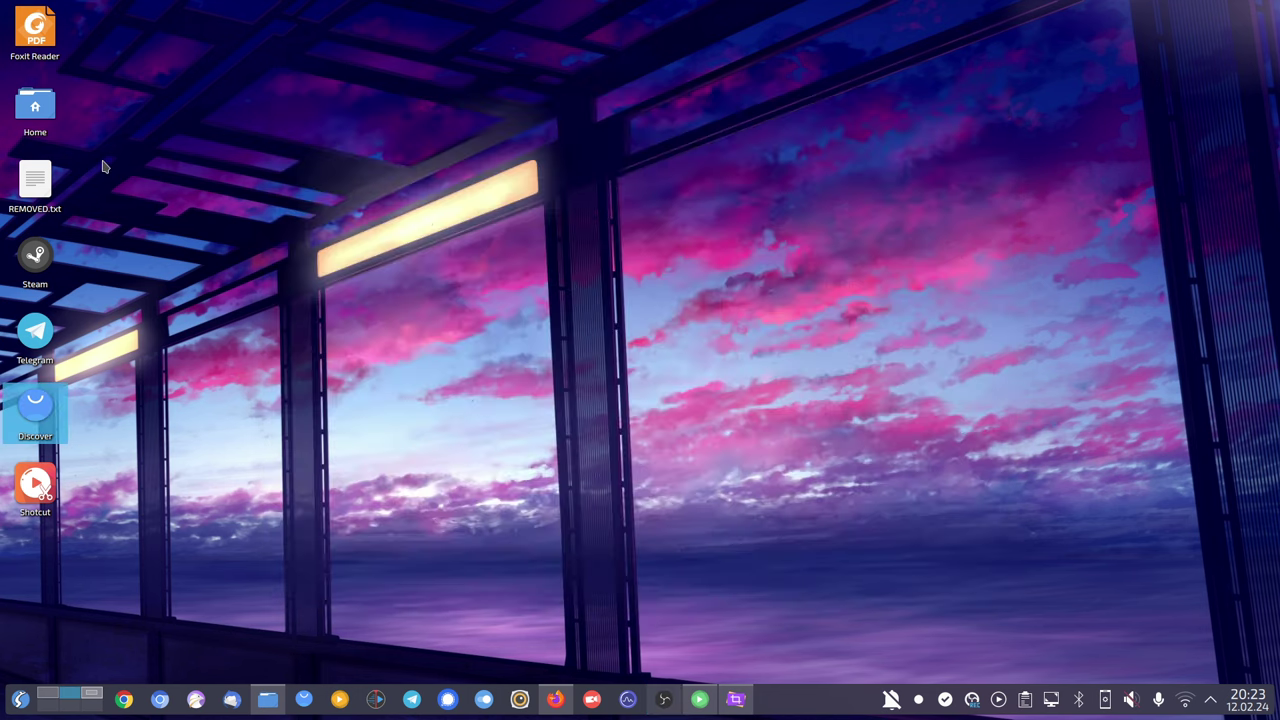
# Open Home in Dolphin, split the view, and show Bilder/Xiaomi13-announcement on the left.
pyautogui.doubleClick(35, 108)
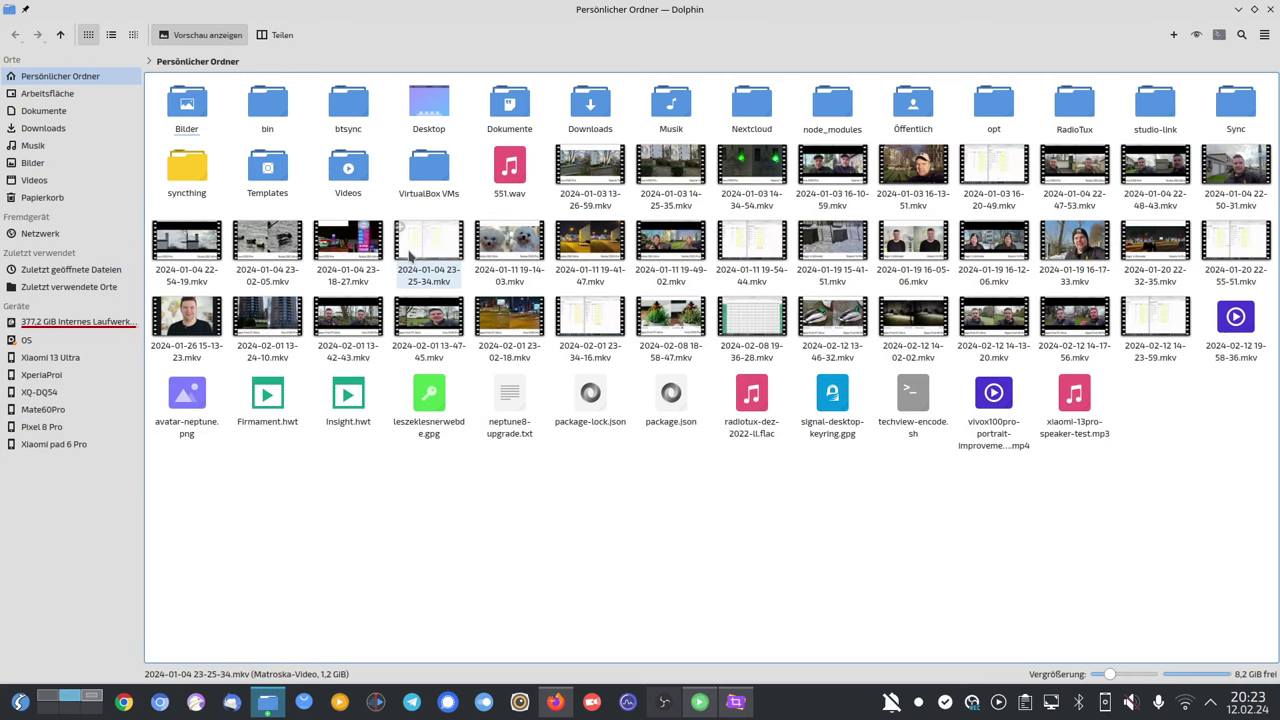
pyautogui.click(281, 37)
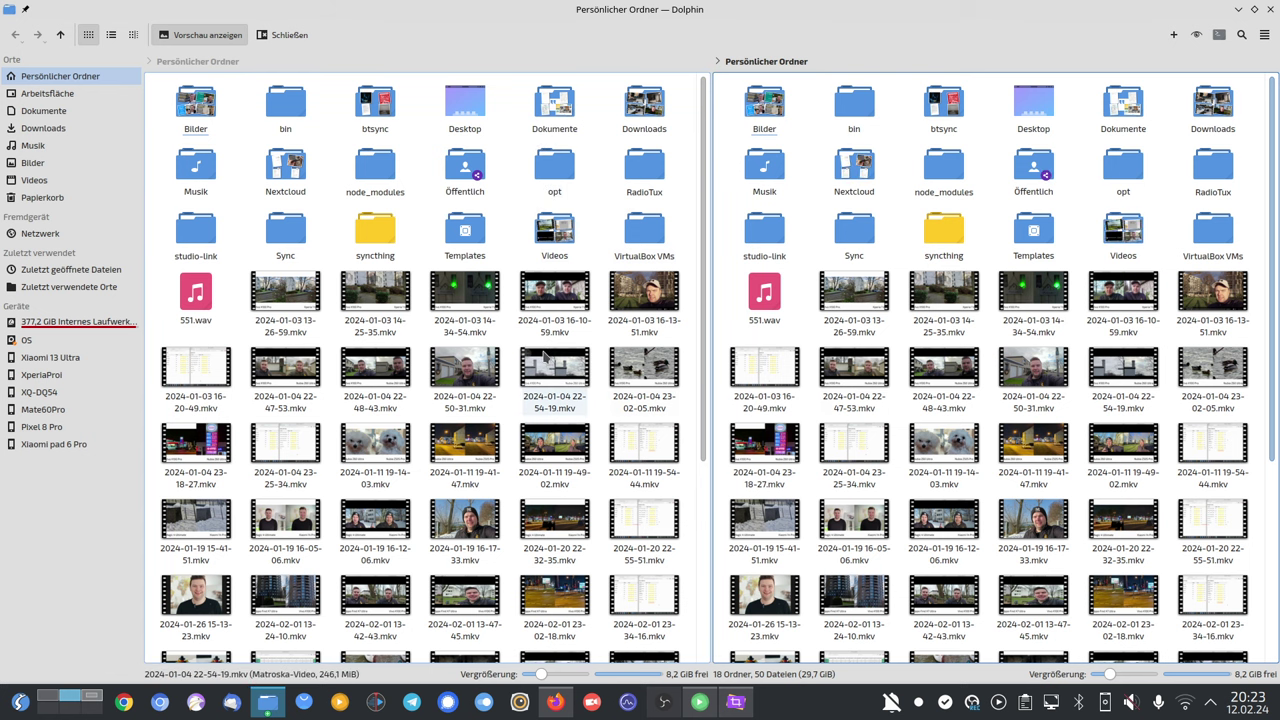
pyautogui.click(218, 126)
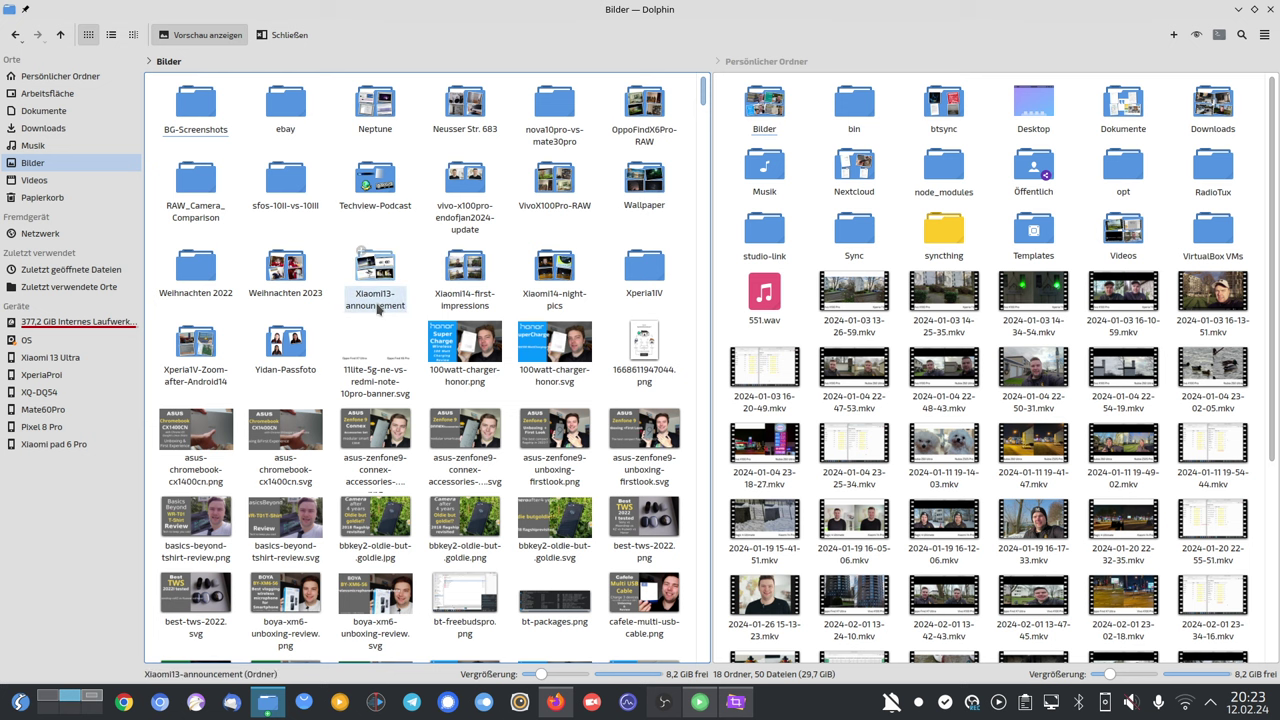
pyautogui.click(389, 311)
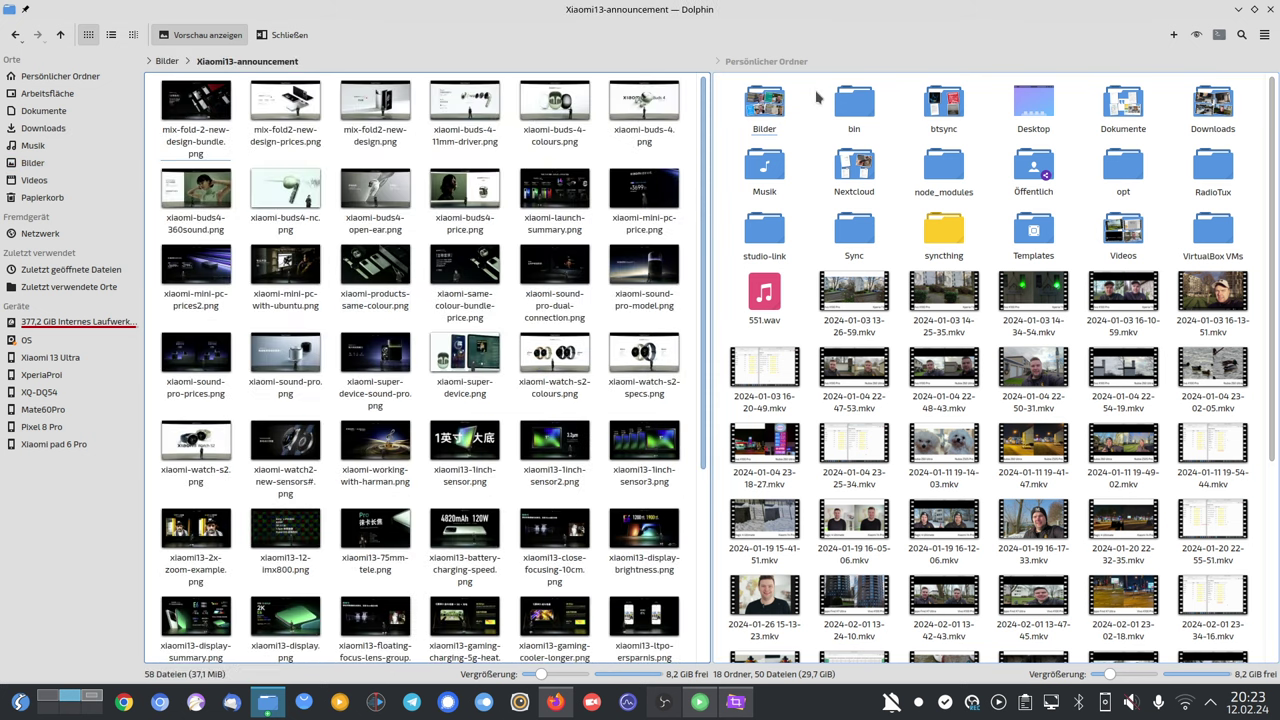
# Show Bilder/Xiaomi14-first-impressions in the right pane and select its 15 files.
pyautogui.click(757, 68)
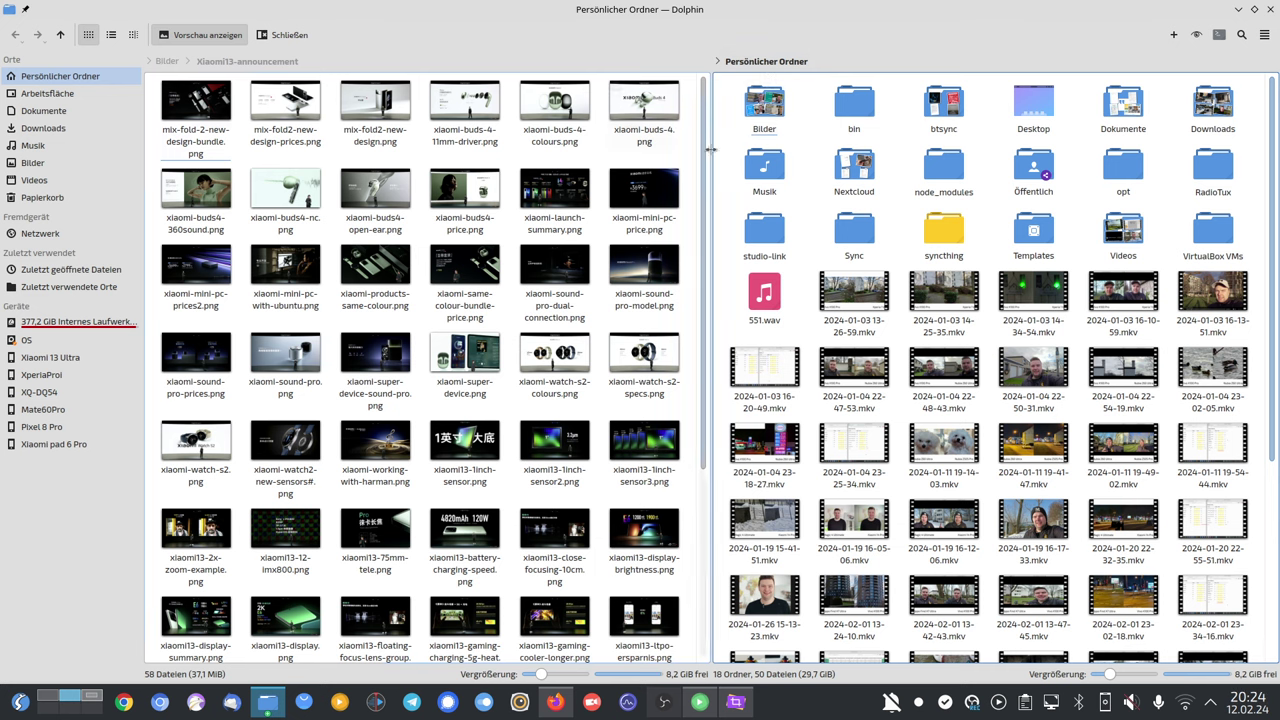
pyautogui.click(764, 103)
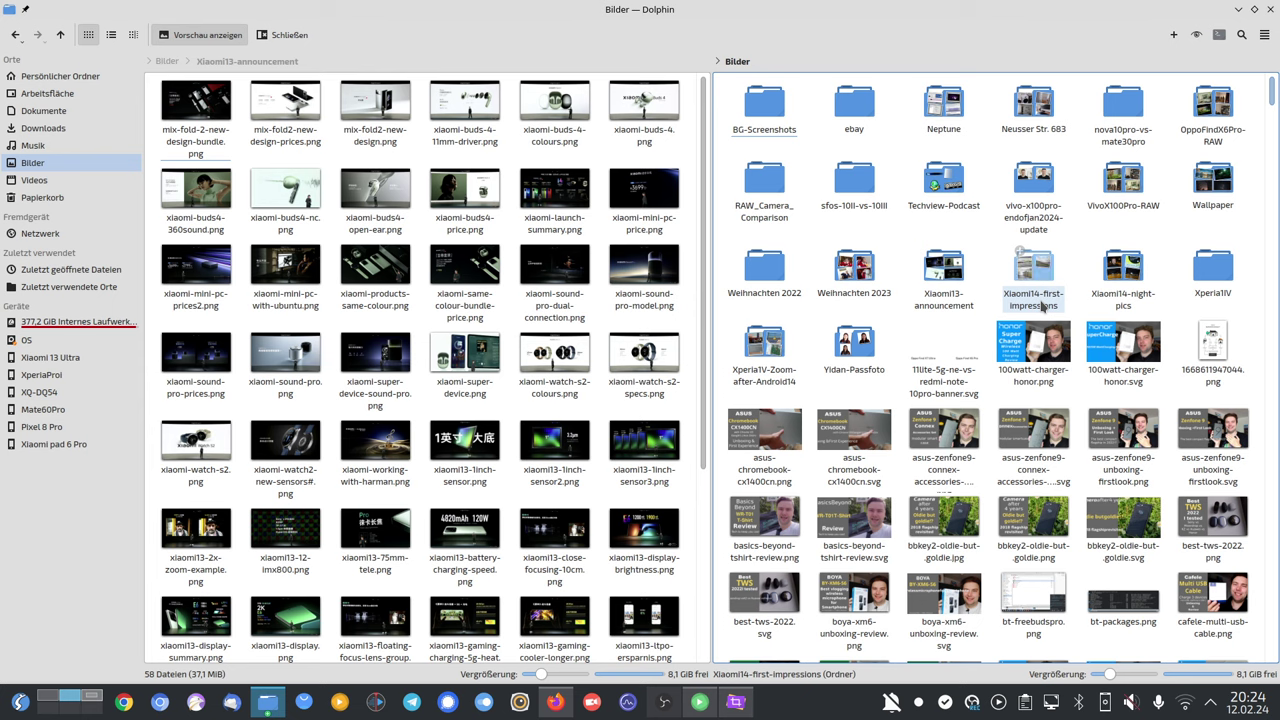
pyautogui.click(1041, 305)
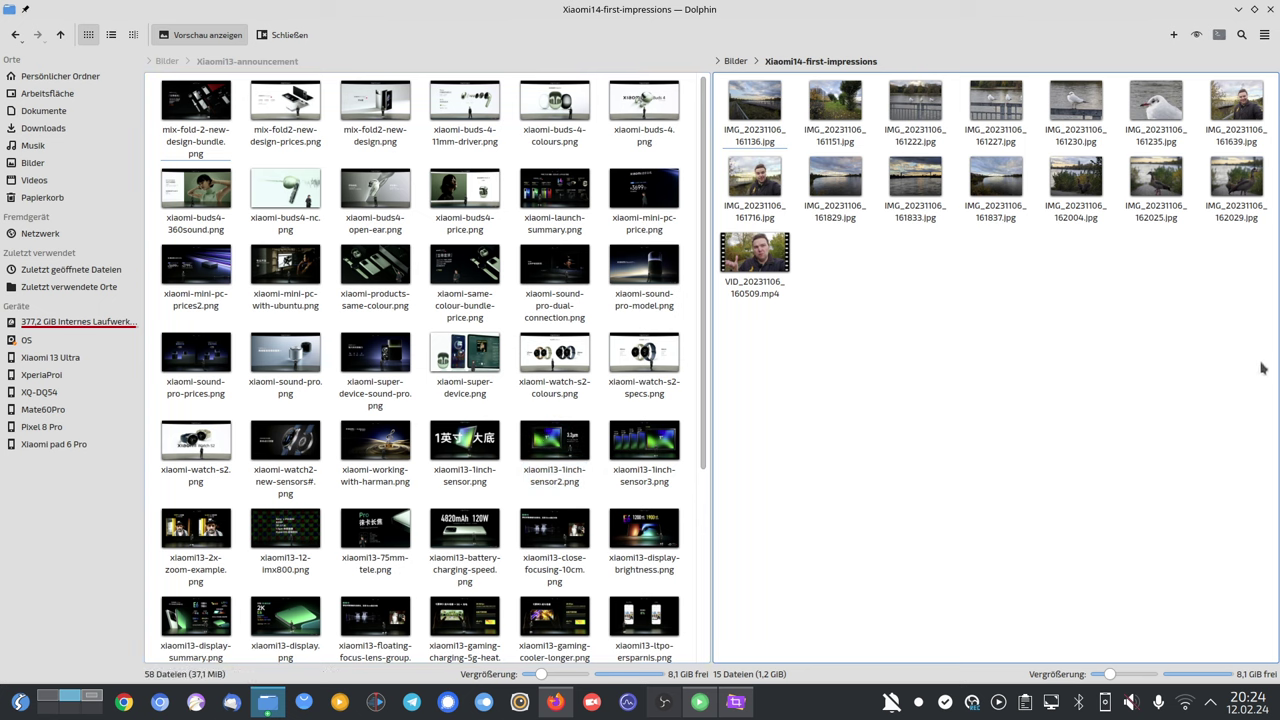
pyautogui.moveTo(1262, 368); pyautogui.dragTo(716, 78)
pyautogui.click(1010, 382)
pyautogui.moveTo(1260, 330); pyautogui.dragTo(724, 78)
pyautogui.click(1031, 372)
# Snap xiaomi-buds4-nc.png to the left half and the river photo to the right half.
pyautogui.click(285, 195)
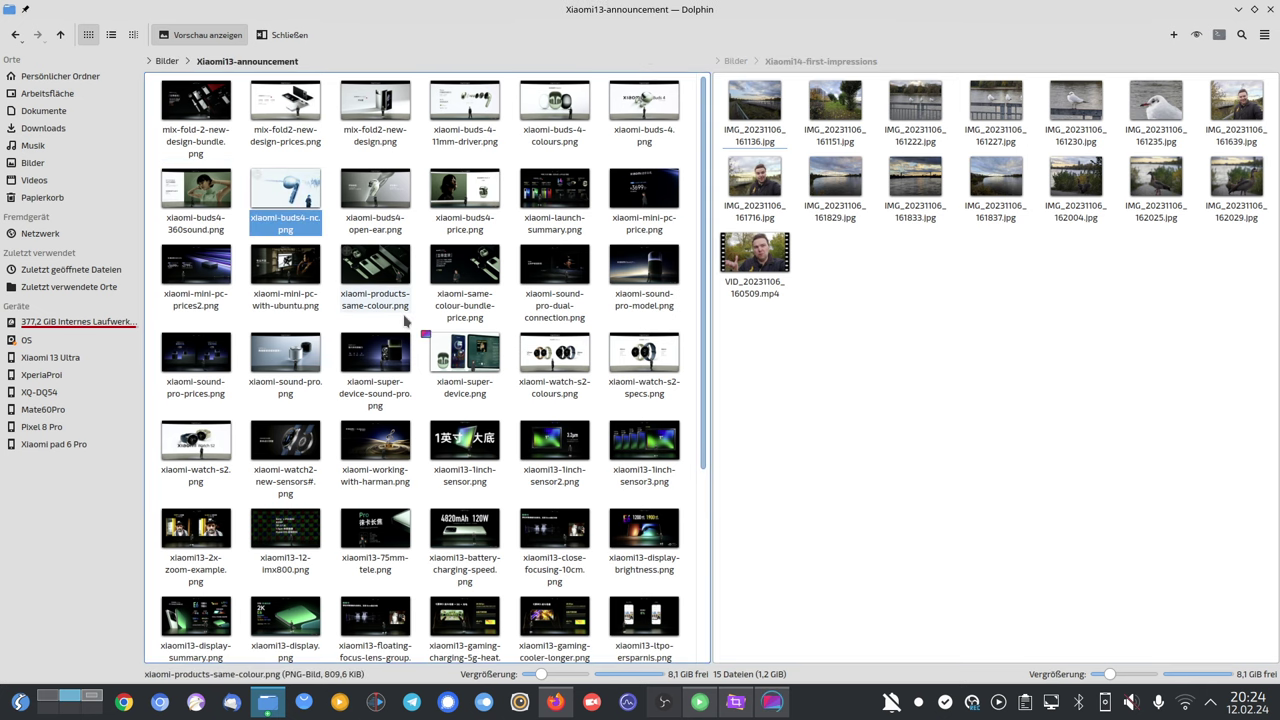
pyautogui.press('super+Left')
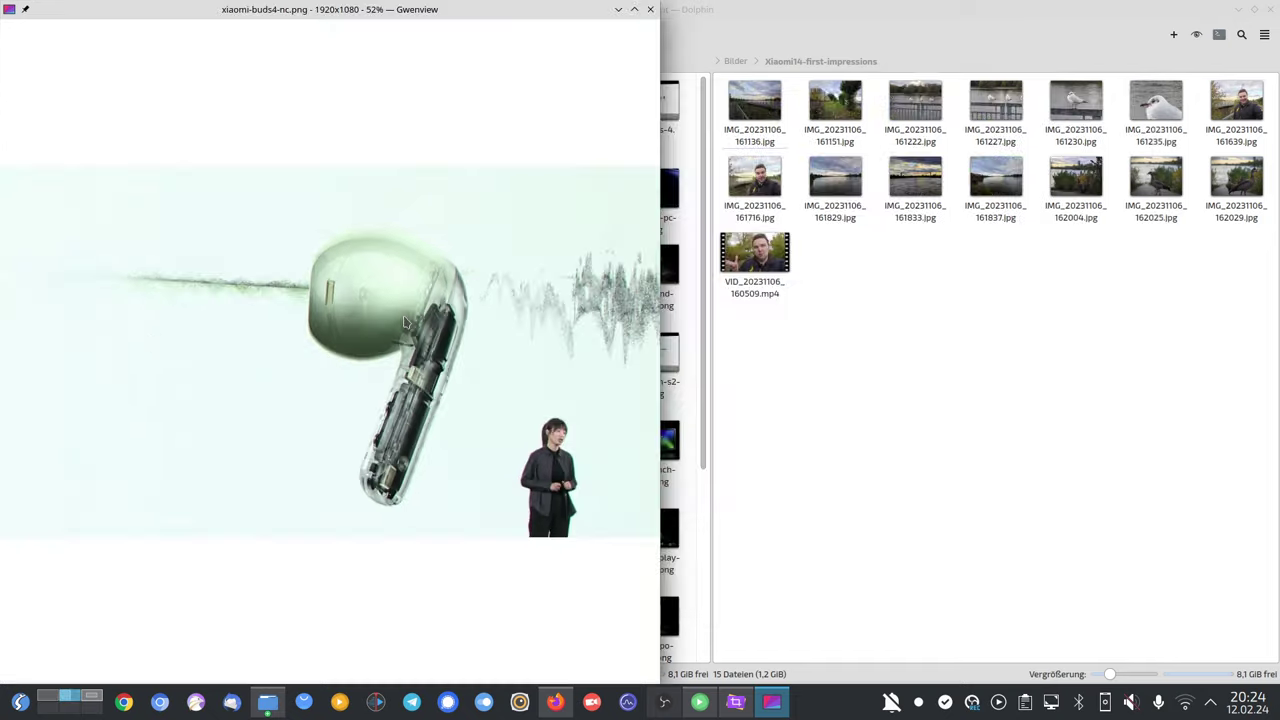
pyautogui.click(835, 180)
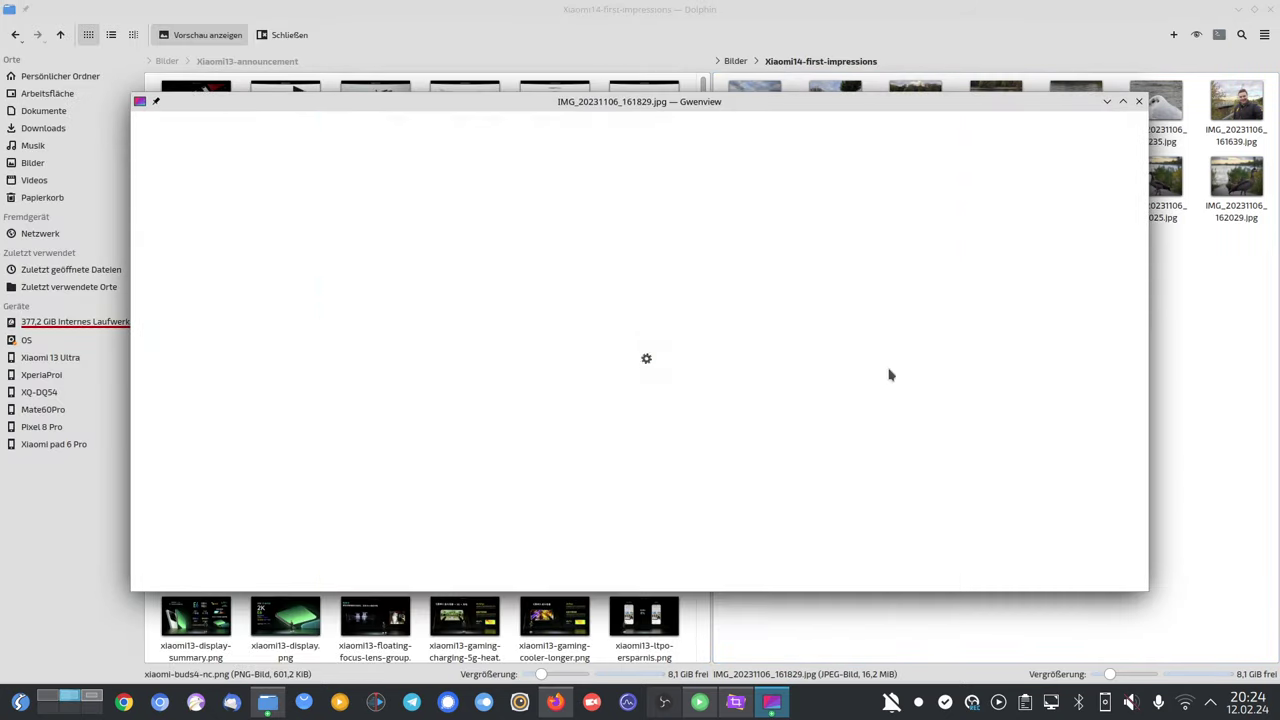
pyautogui.press('super+Right')
pyautogui.hotkey('alt', 'Tab')
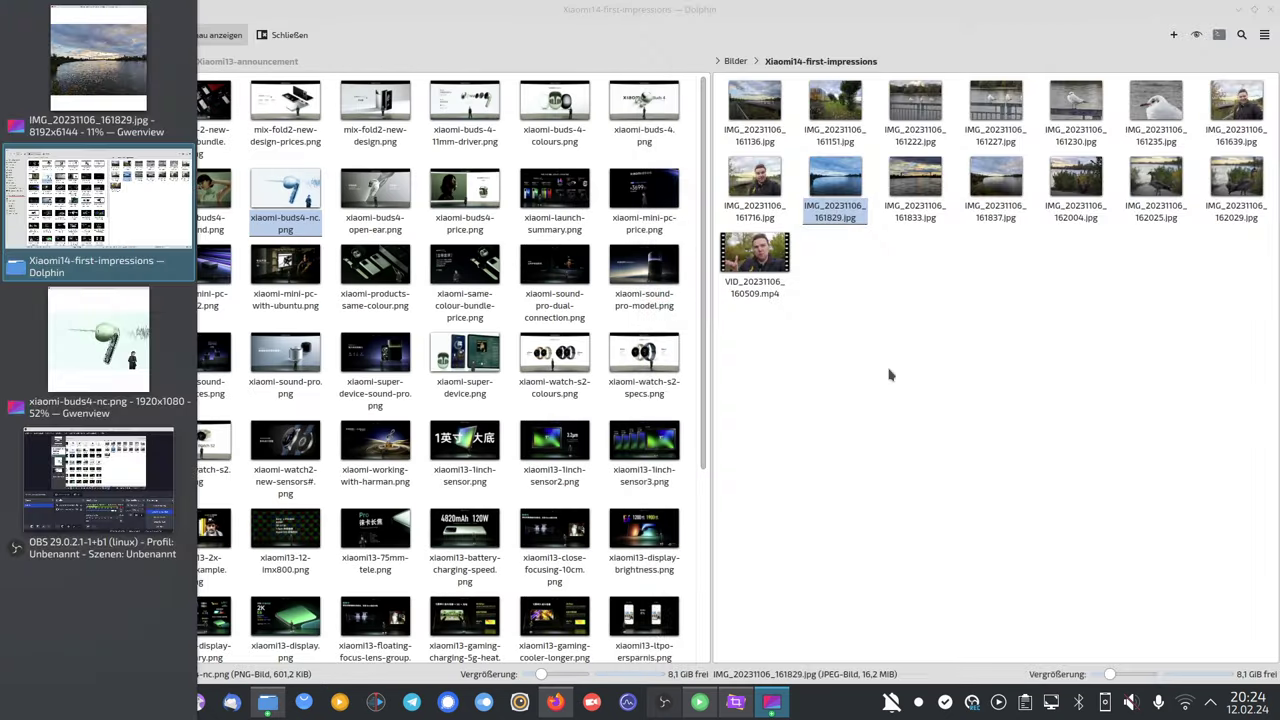
pyautogui.hotkey('alt', 'Tab')
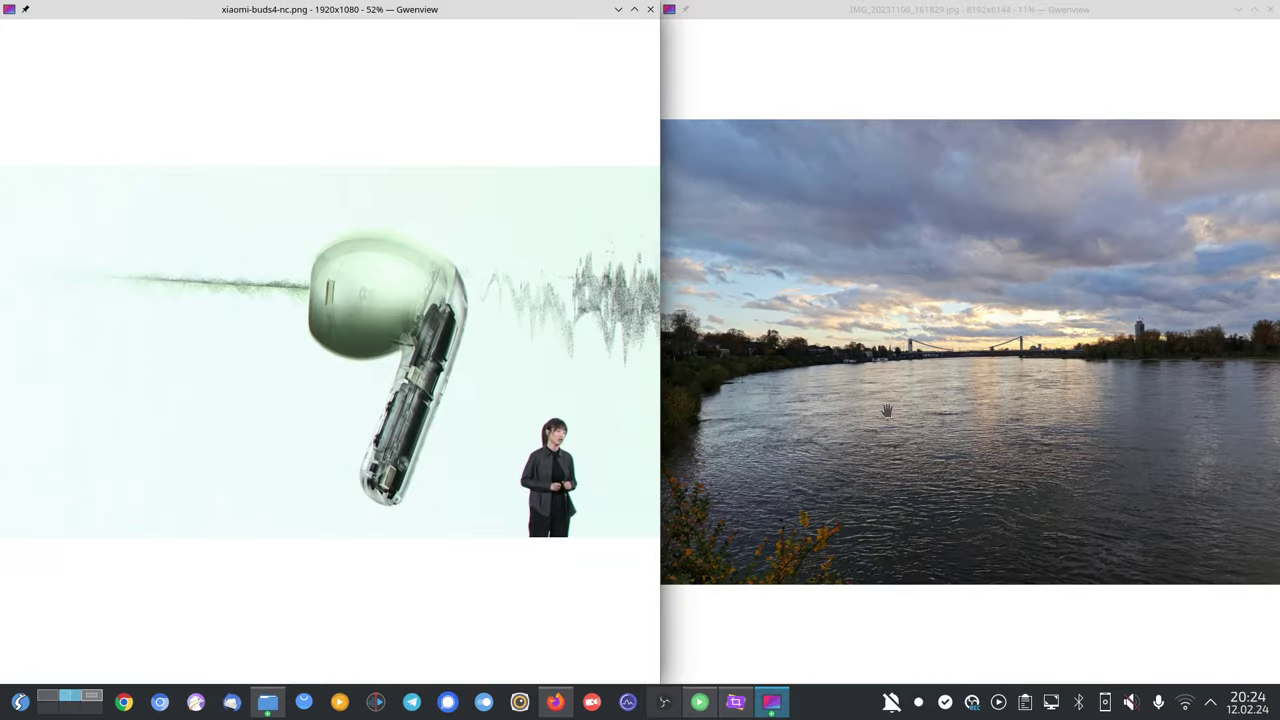
# Toggle both images between 100% zoom and fit, then close the earbud image window.
pyautogui.middleClick(393, 345)
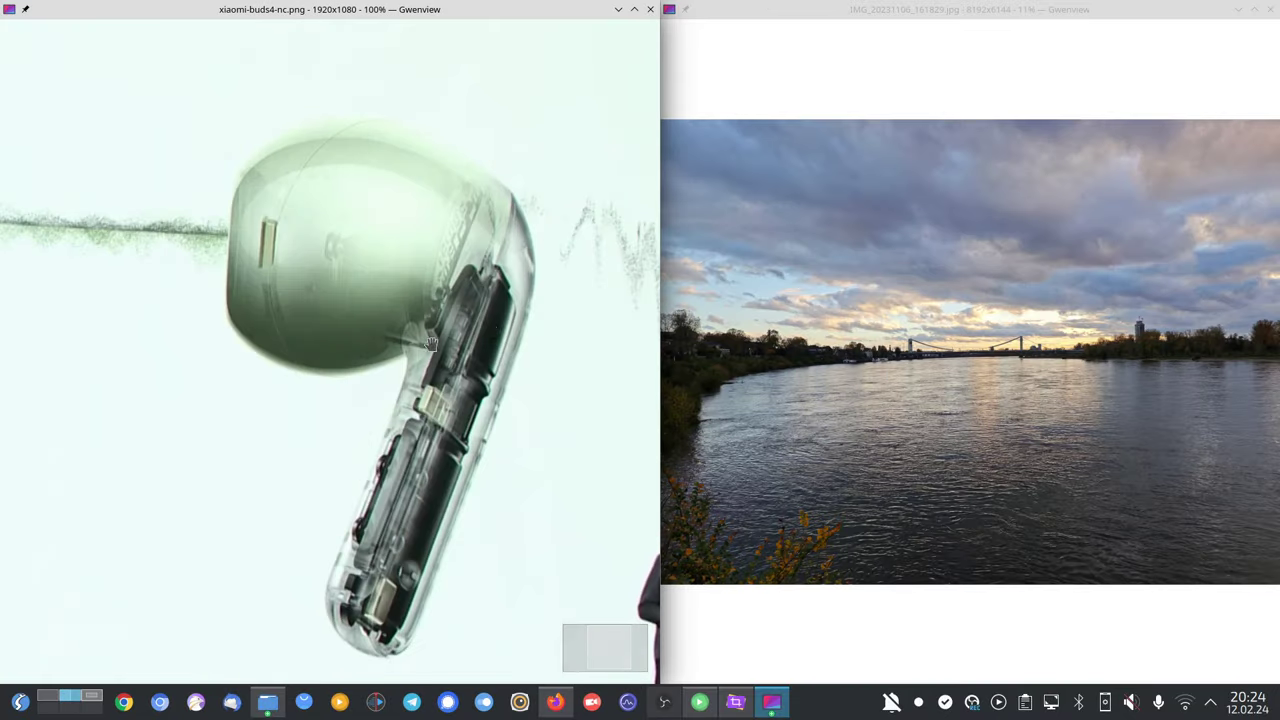
pyautogui.middleClick(922, 340)
pyautogui.middleClick(920, 408)
pyautogui.middleClick(594, 403)
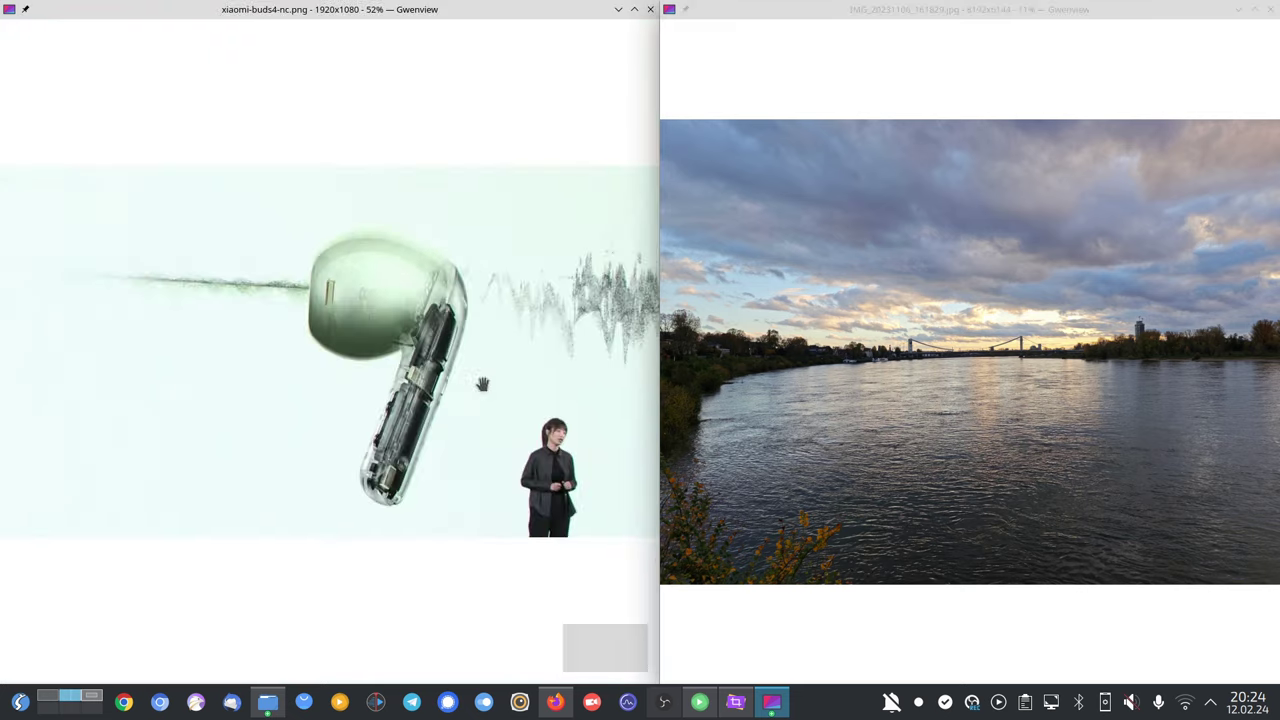
pyautogui.middleClick(1030, 380)
pyautogui.middleClick(300, 366)
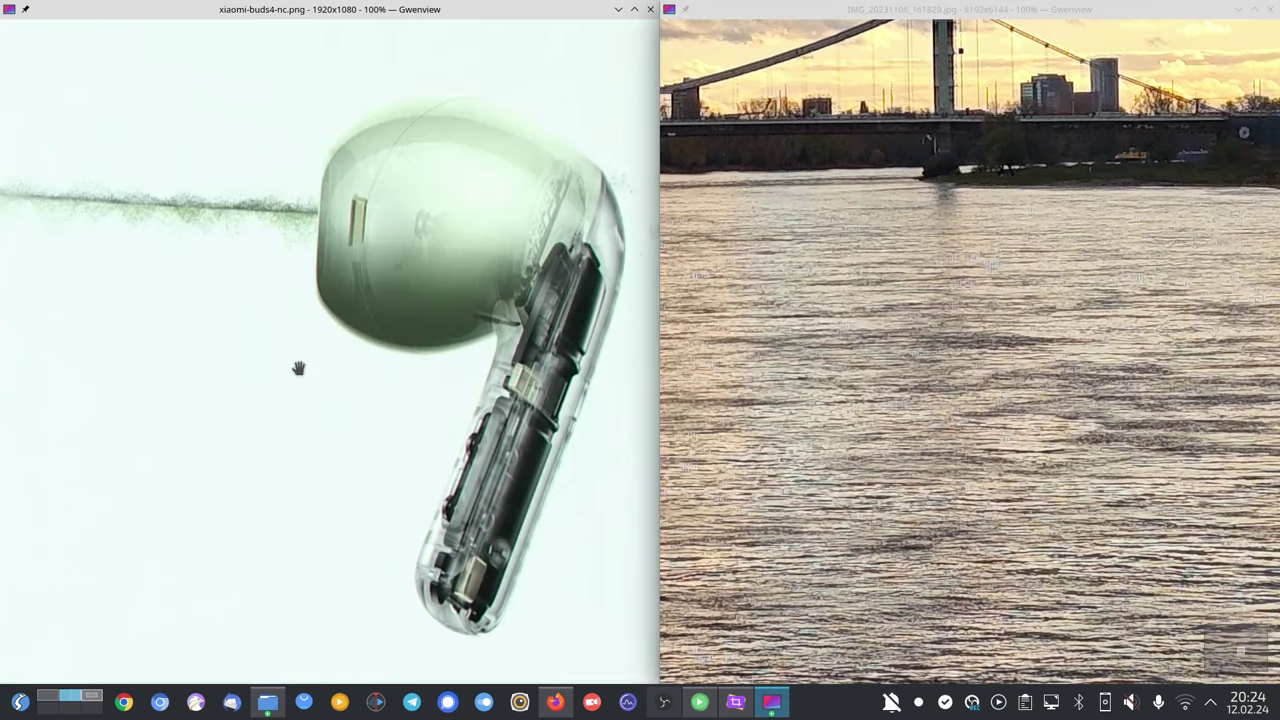
pyautogui.middleClick(1000, 400)
pyautogui.middleClick(456, 374)
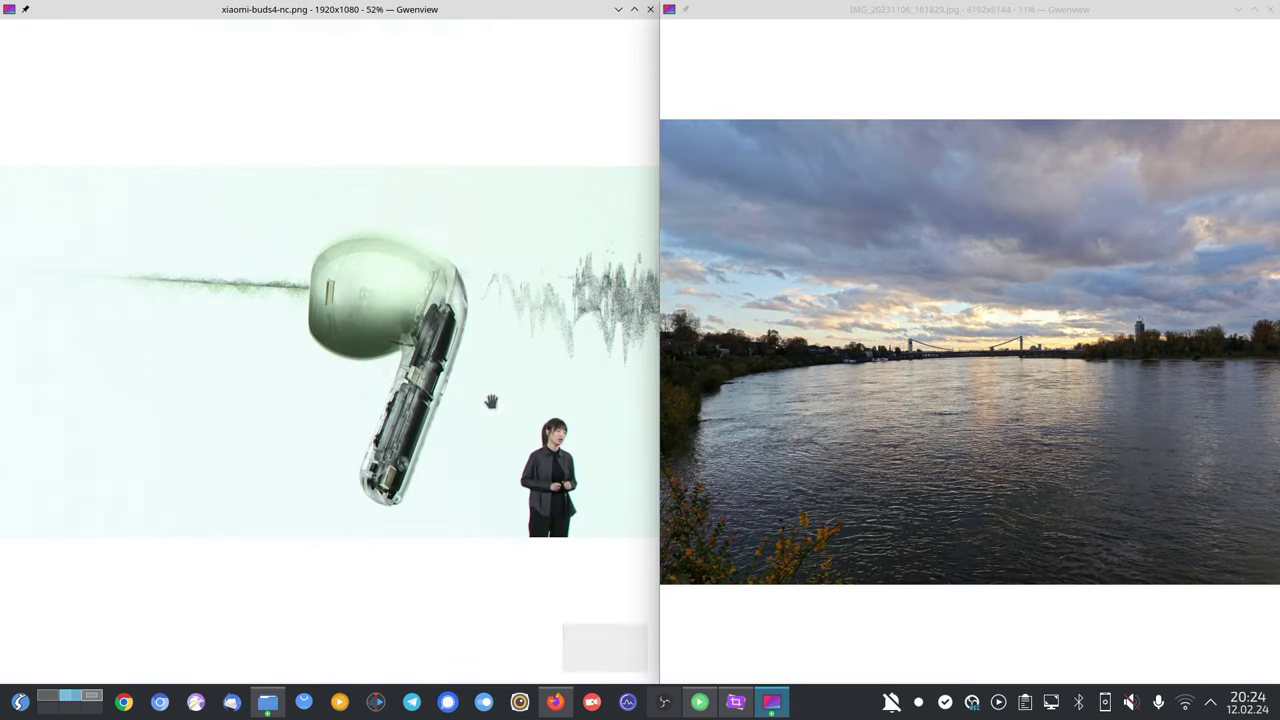
pyautogui.click(651, 12)
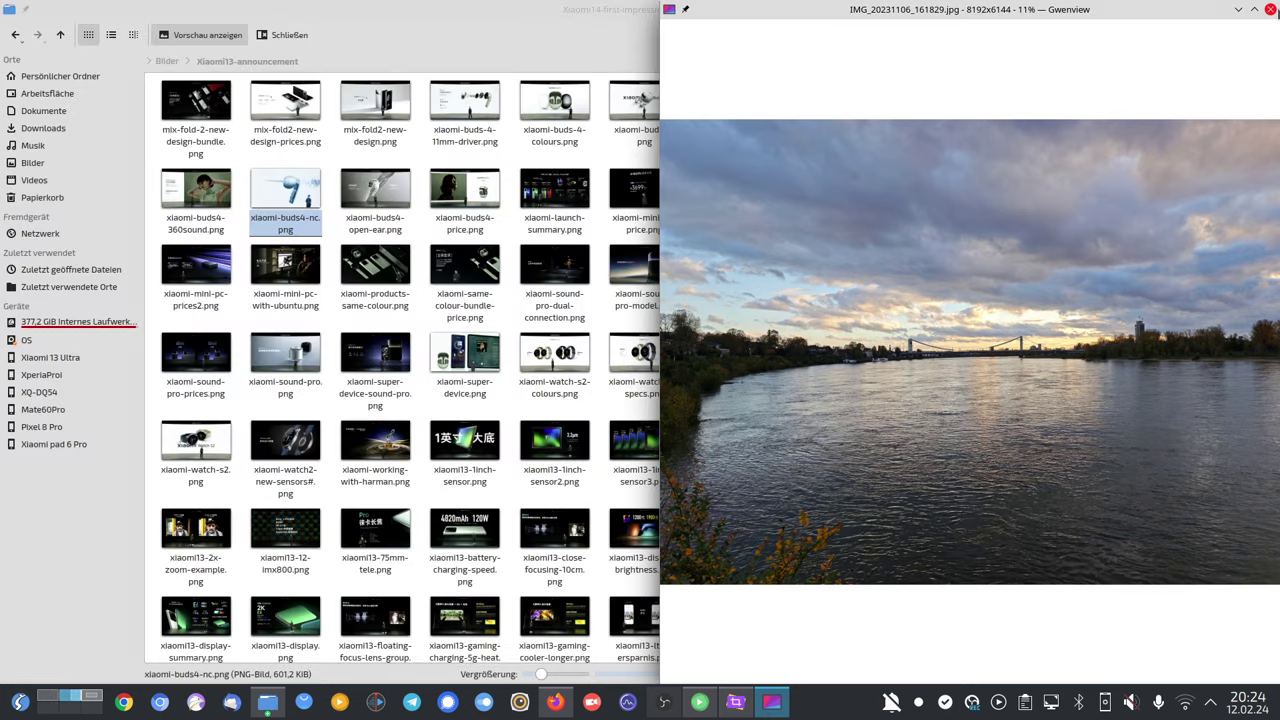
# Close the river photo, show Bilder in a single pane, and open 11lite-5g-ne-vs-redmi-note-10pro-banner.svg.
pyautogui.click(1270, 9)
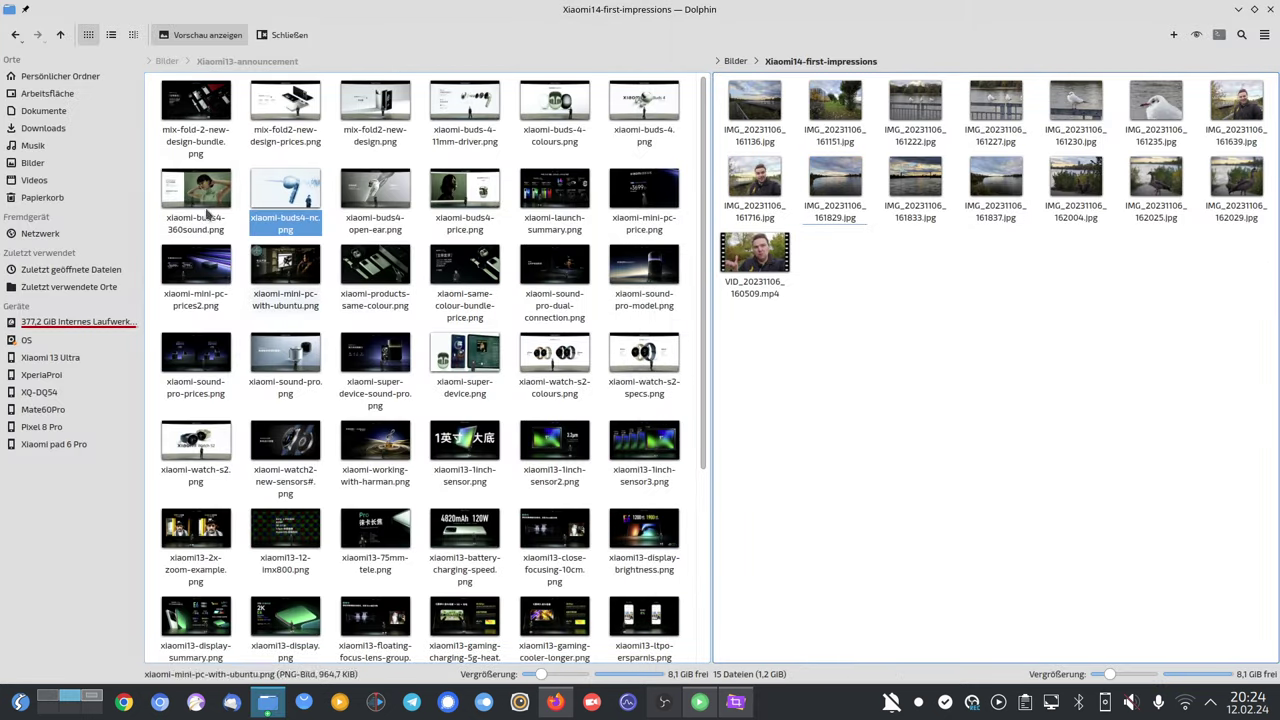
pyautogui.click(62, 164)
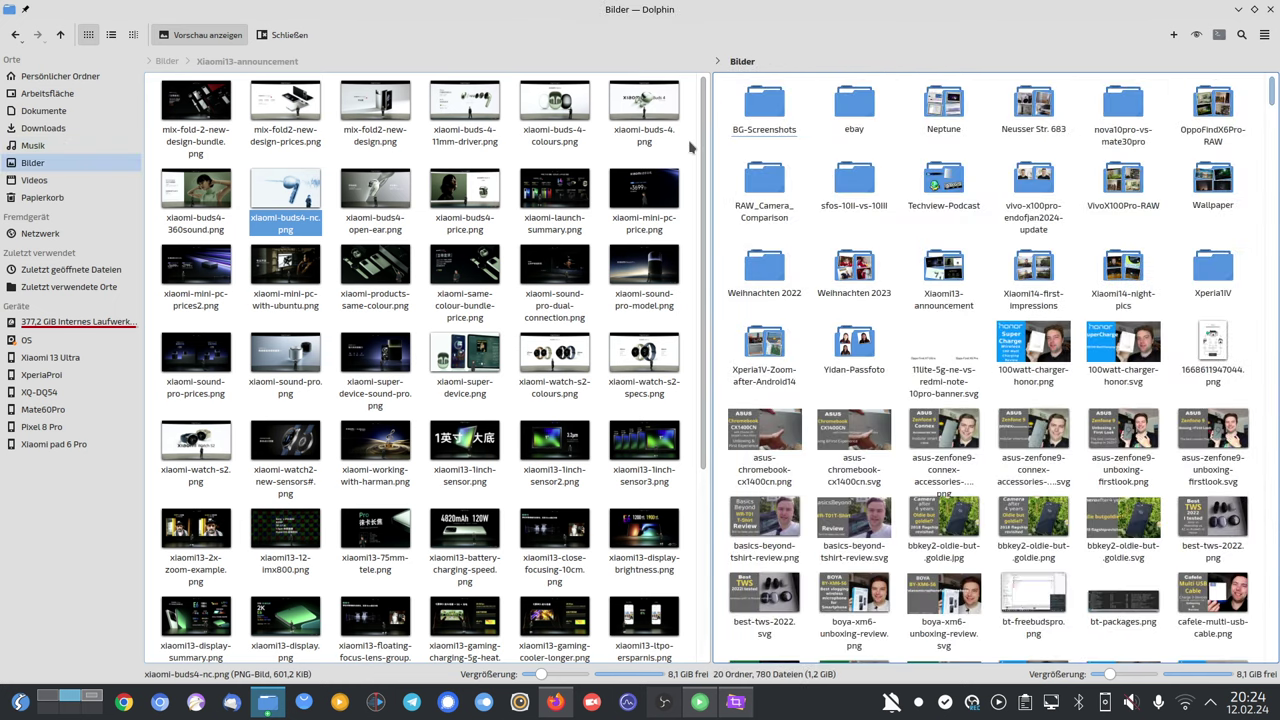
pyautogui.click(686, 228)
pyautogui.press('F3')
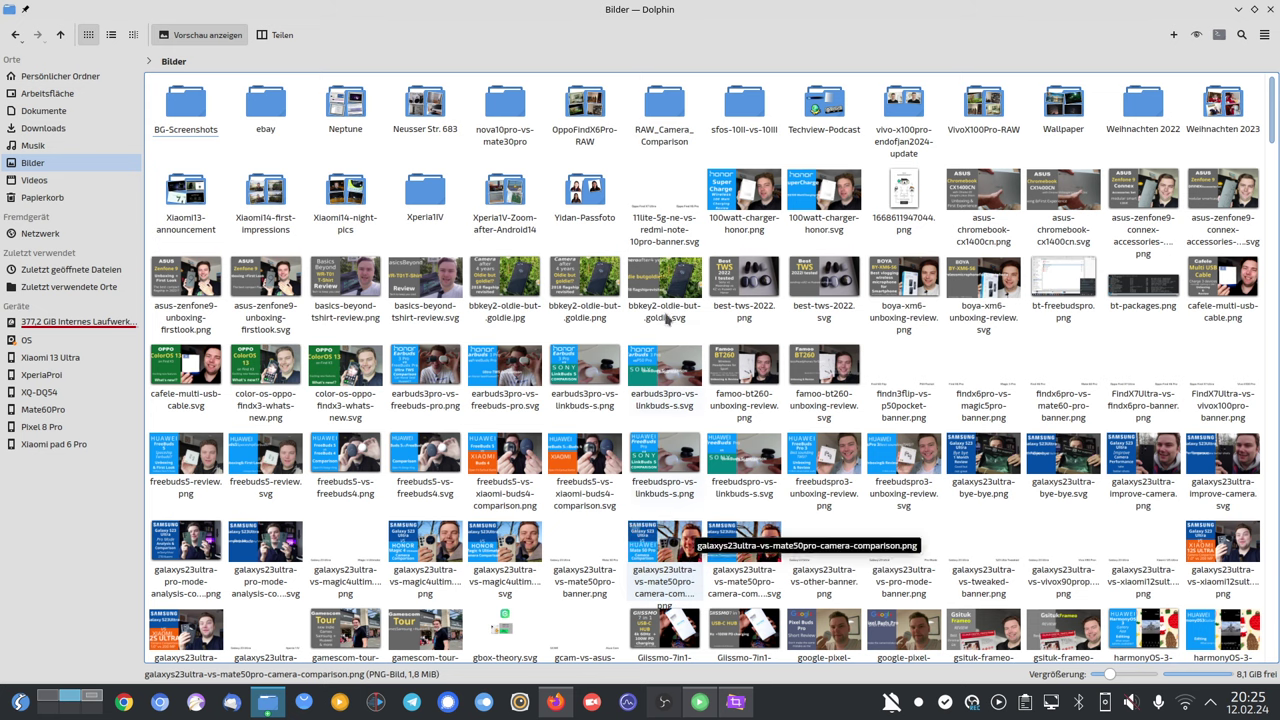
pyautogui.click(665, 200)
pyautogui.press('Return')
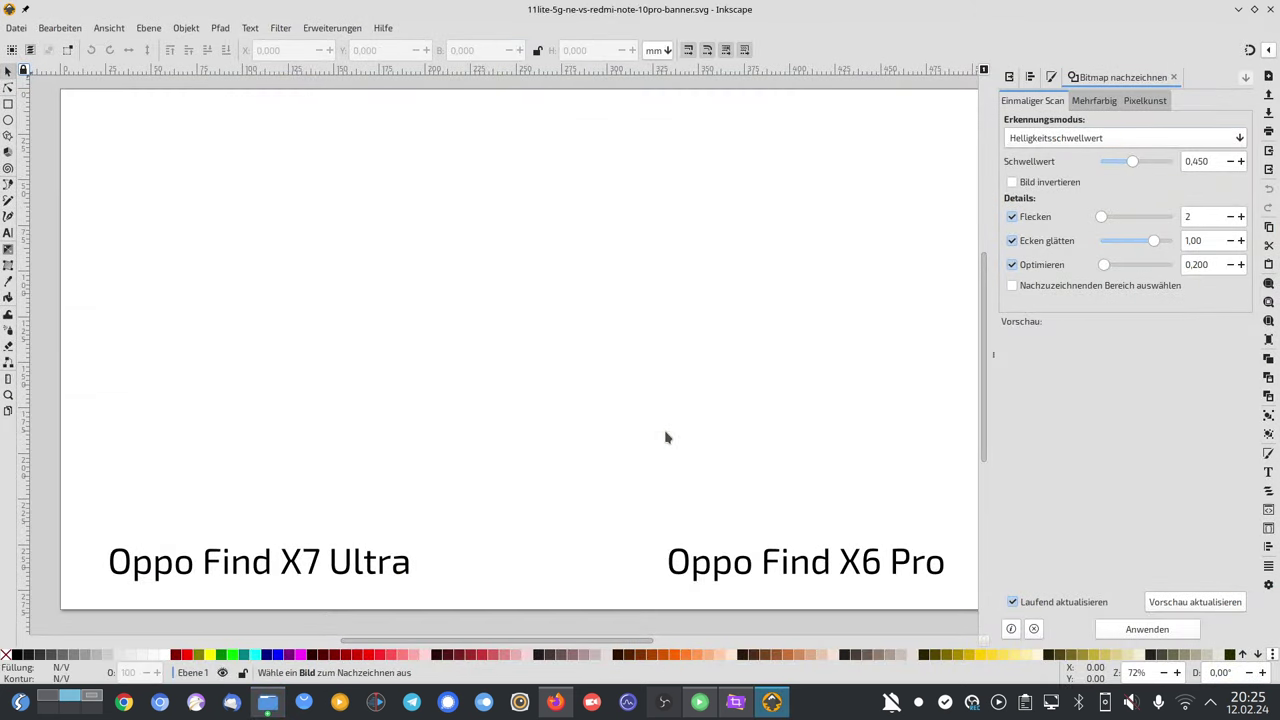
# Open findx6pro-vs-magic5pro-banner.png in Gwenview, maximize it, and shrink it to a bottom strip.
pyautogui.click(449, 578)
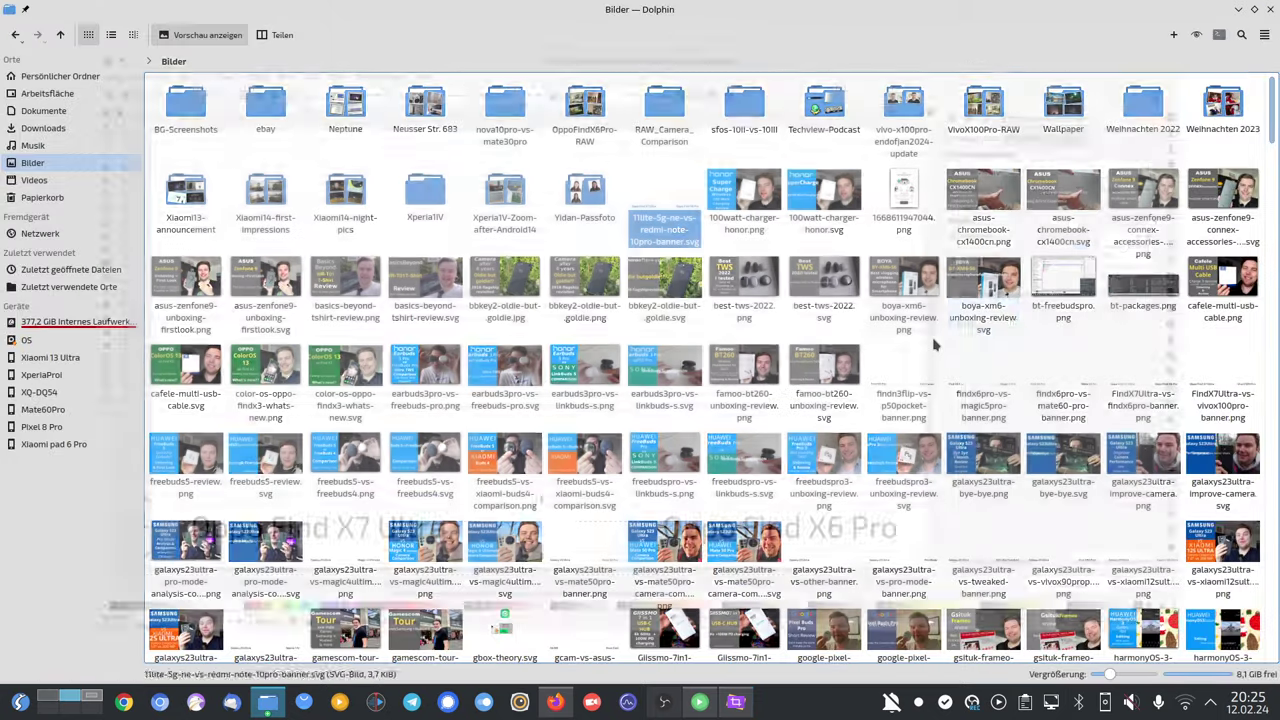
pyautogui.doubleClick(975, 405)
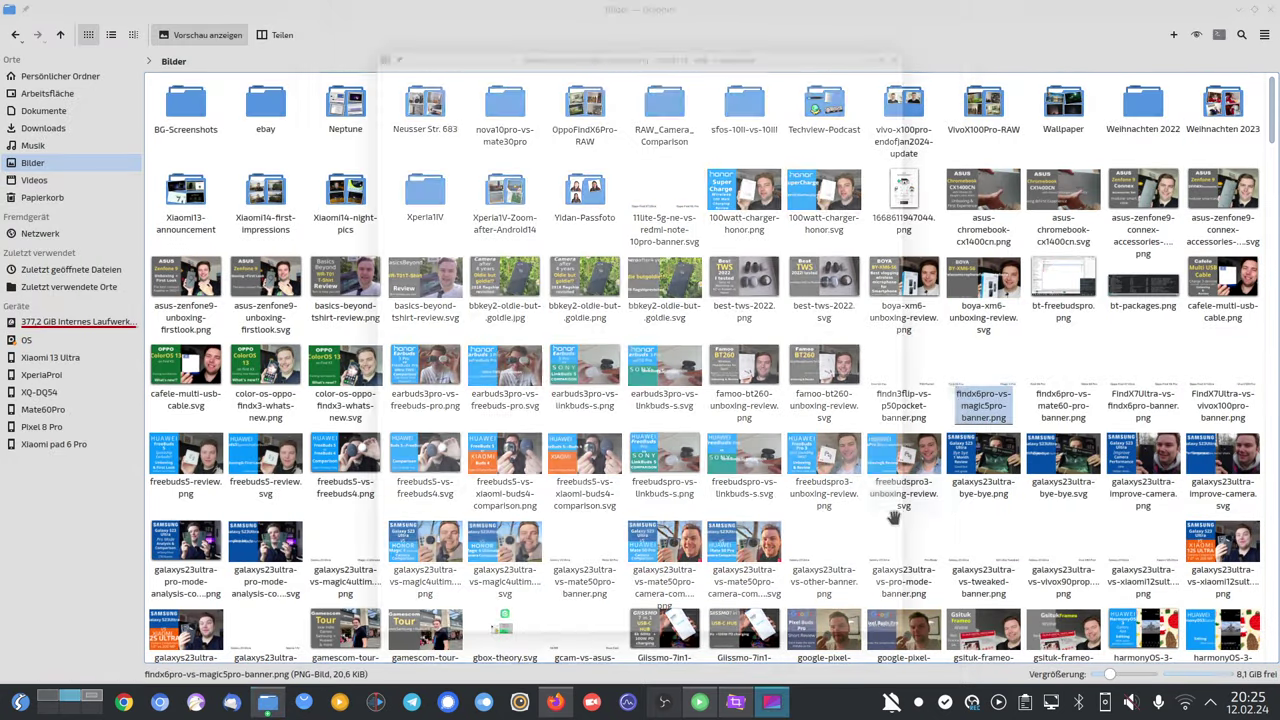
pyautogui.moveTo(652, 18); pyautogui.dragTo(551, 130)
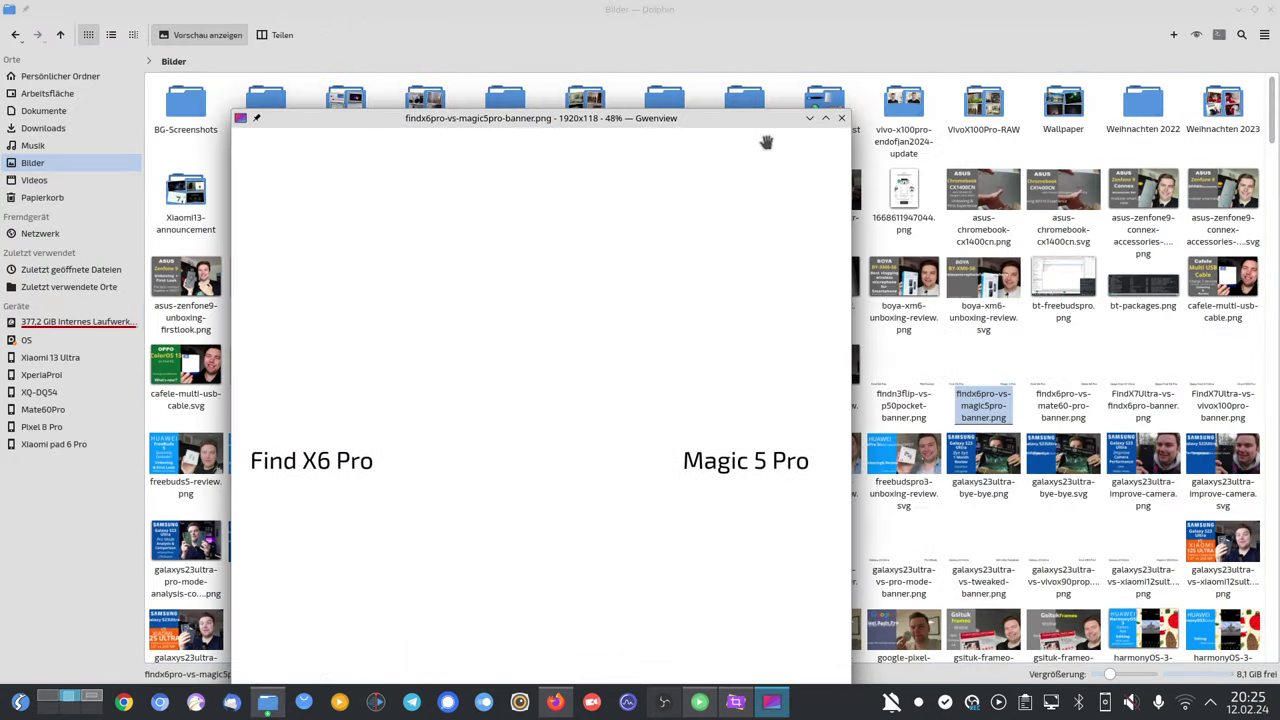
pyautogui.moveTo(851, 111); pyautogui.dragTo(771, 94)
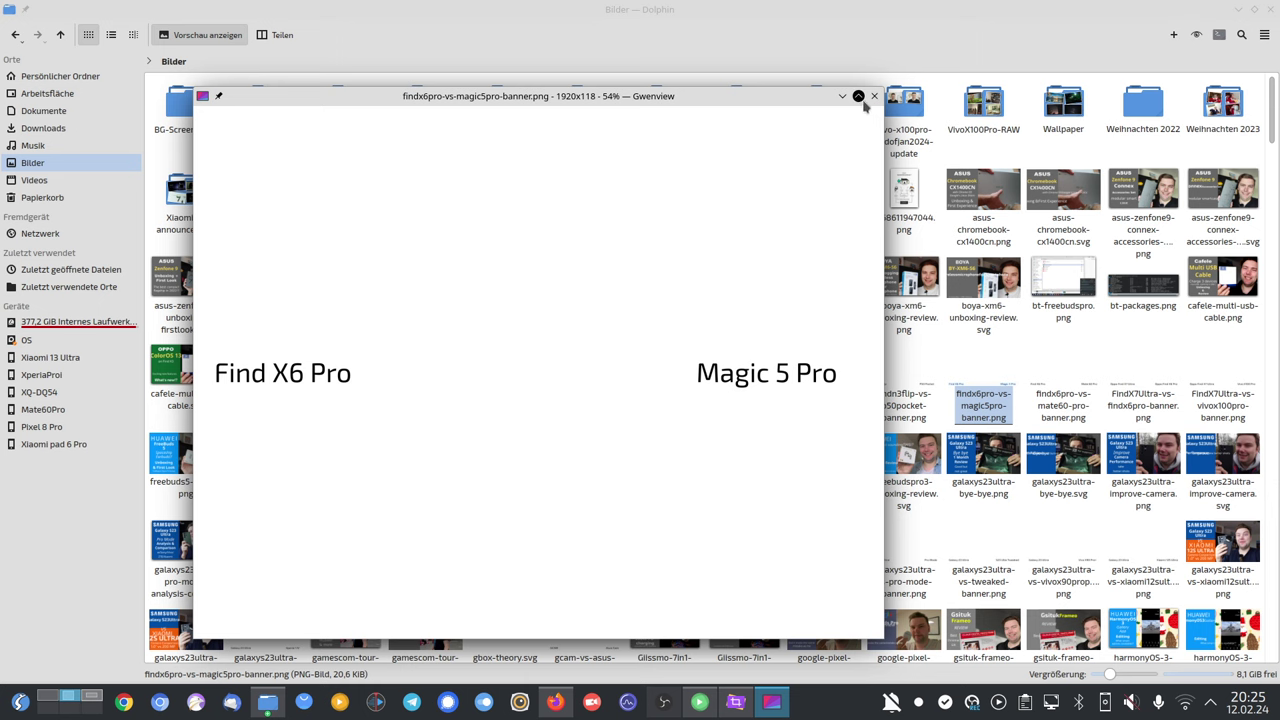
pyautogui.click(858, 97)
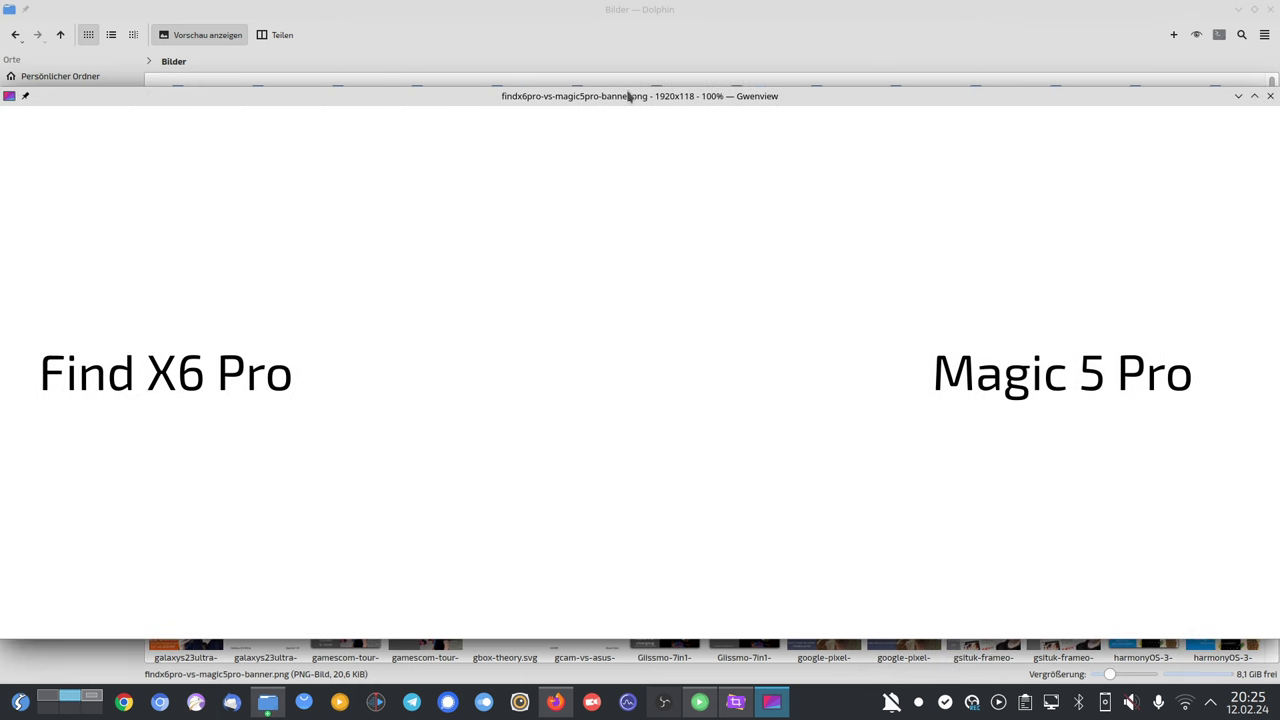
pyautogui.moveTo(625, 86); pyautogui.dragTo(618, 588)
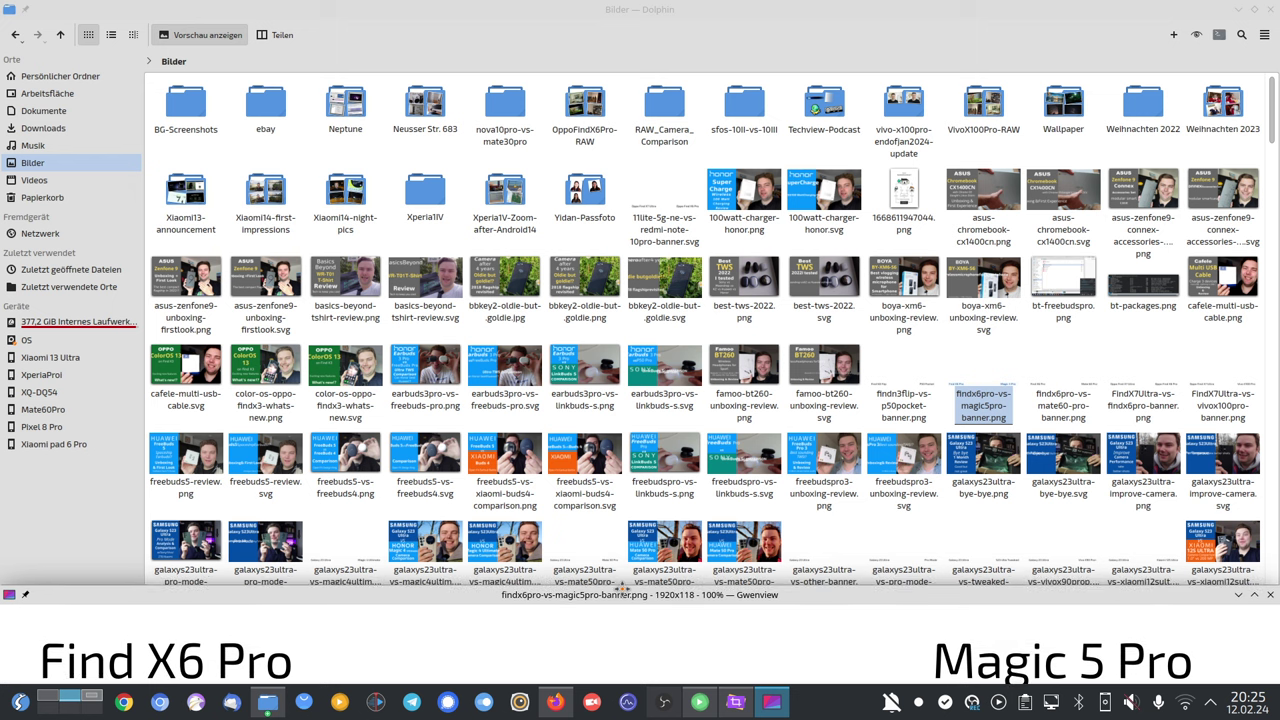
# Set the banner strip window to Keep Above Others and No Titlebar and Frame.
pyautogui.rightClick(651, 600)
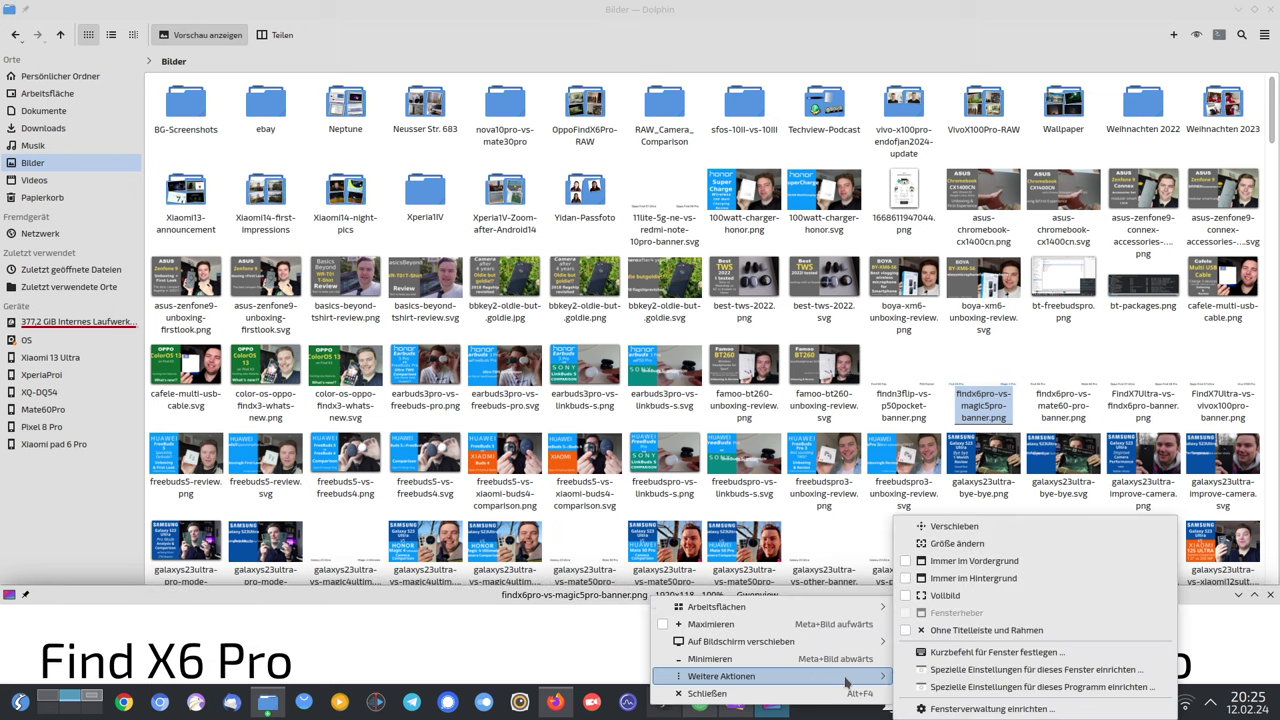
pyautogui.click(980, 561)
pyautogui.moveTo(649, 596); pyautogui.dragTo(649, 621)
pyautogui.rightClick(649, 621)
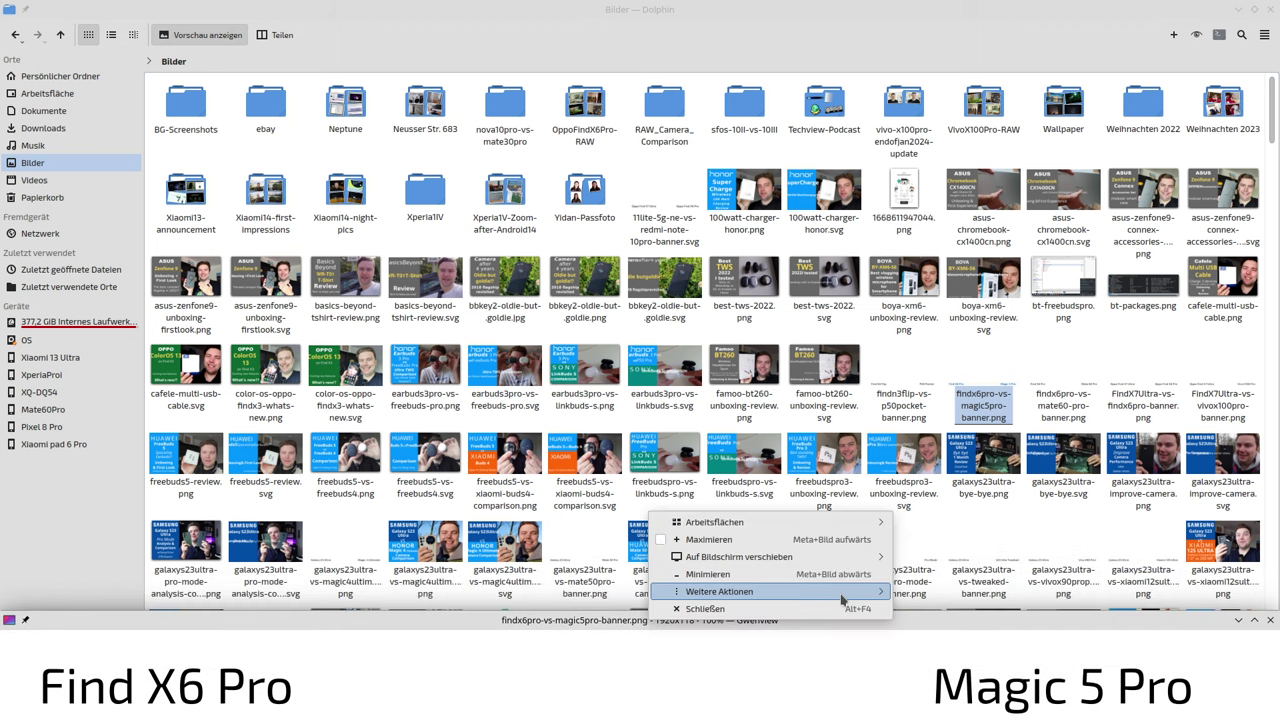
pyautogui.moveTo(840, 595)
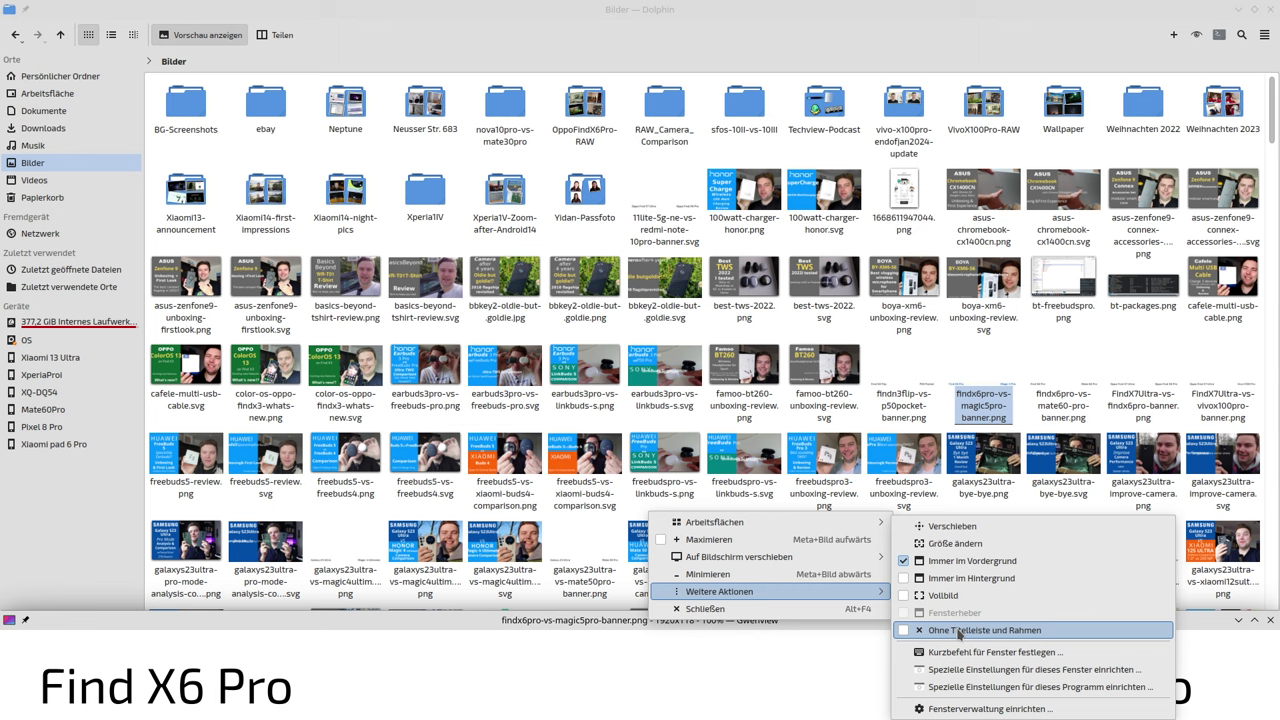
pyautogui.click(958, 630)
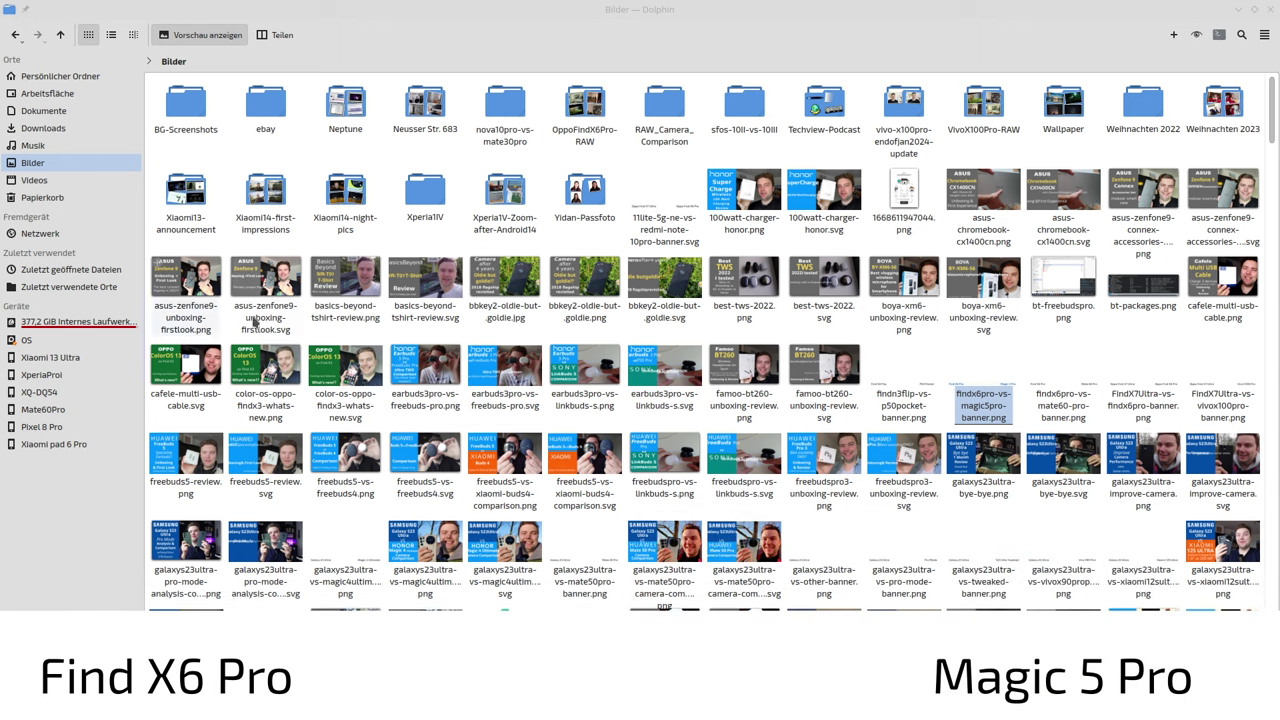
pyautogui.click(340, 318)
# Open the T-shirt review and best-tws-2022.png images snapped to the left and right halves.
pyautogui.doubleClick(340, 318)
pyautogui.press('super+Left')
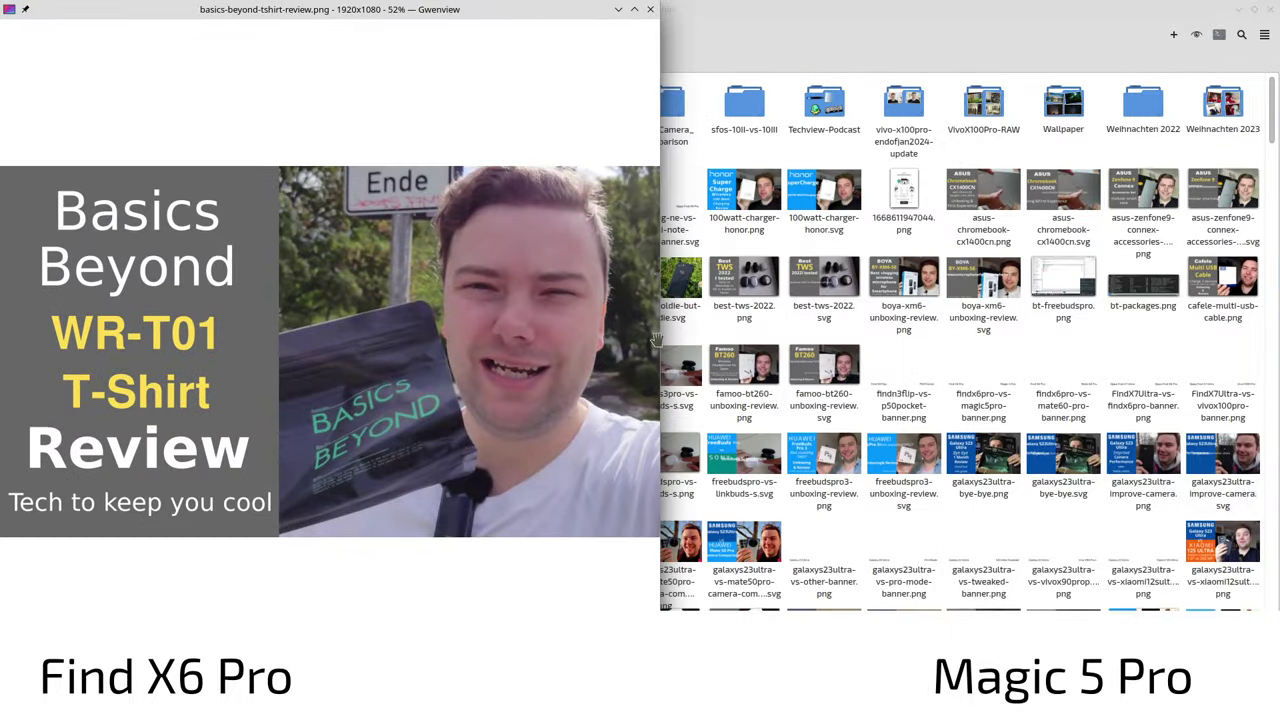
pyautogui.doubleClick(744, 300)
pyautogui.press('super+Right')
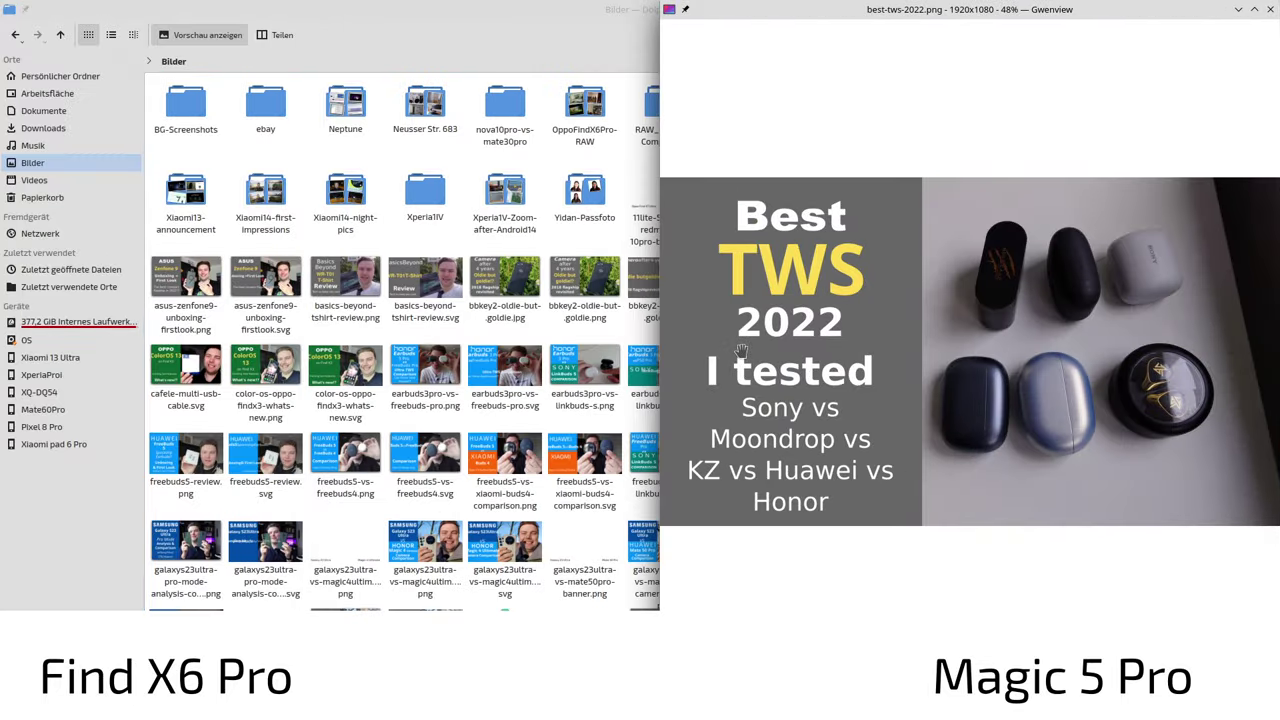
pyautogui.hotkey('alt', 'Tab')
pyautogui.hotkey('alt', 'Tab')
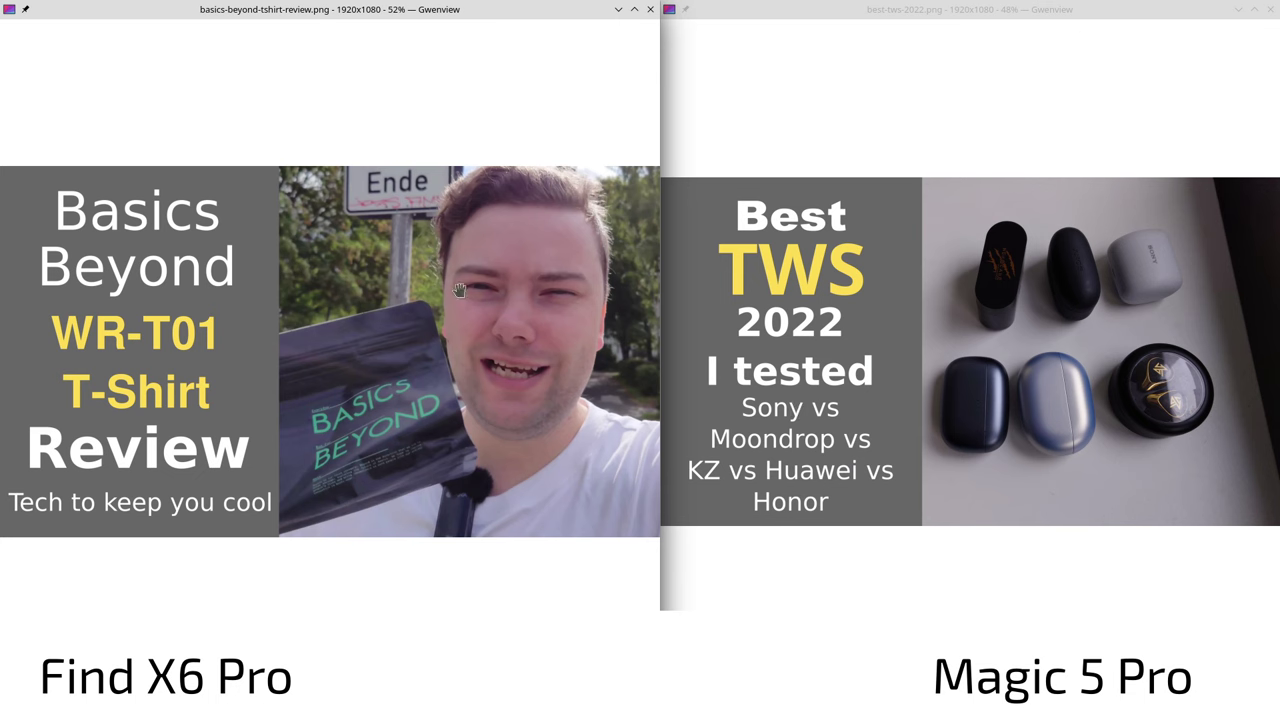
# Remove the title bars from both image windows via More Actions.
pyautogui.rightClick(398, 10)
pyautogui.moveTo(578, 92)
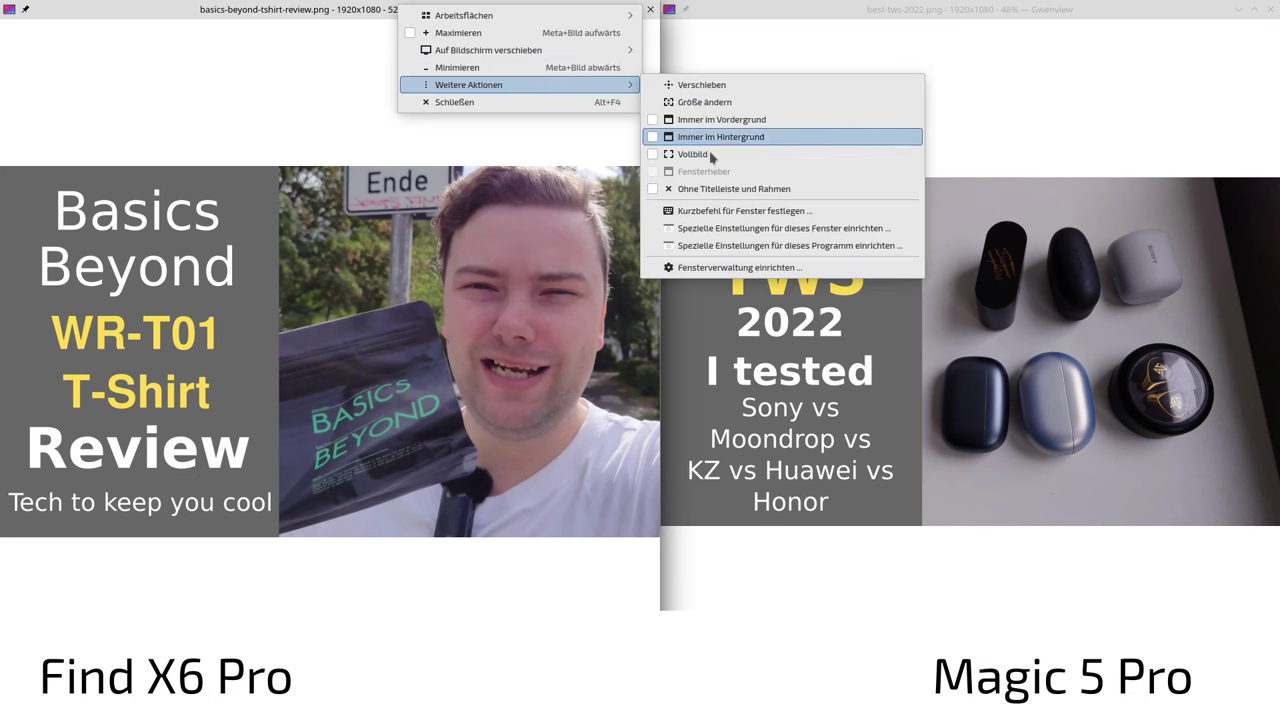
pyautogui.click(712, 157)
pyautogui.rightClick(802, 8)
pyautogui.moveTo(861, 95)
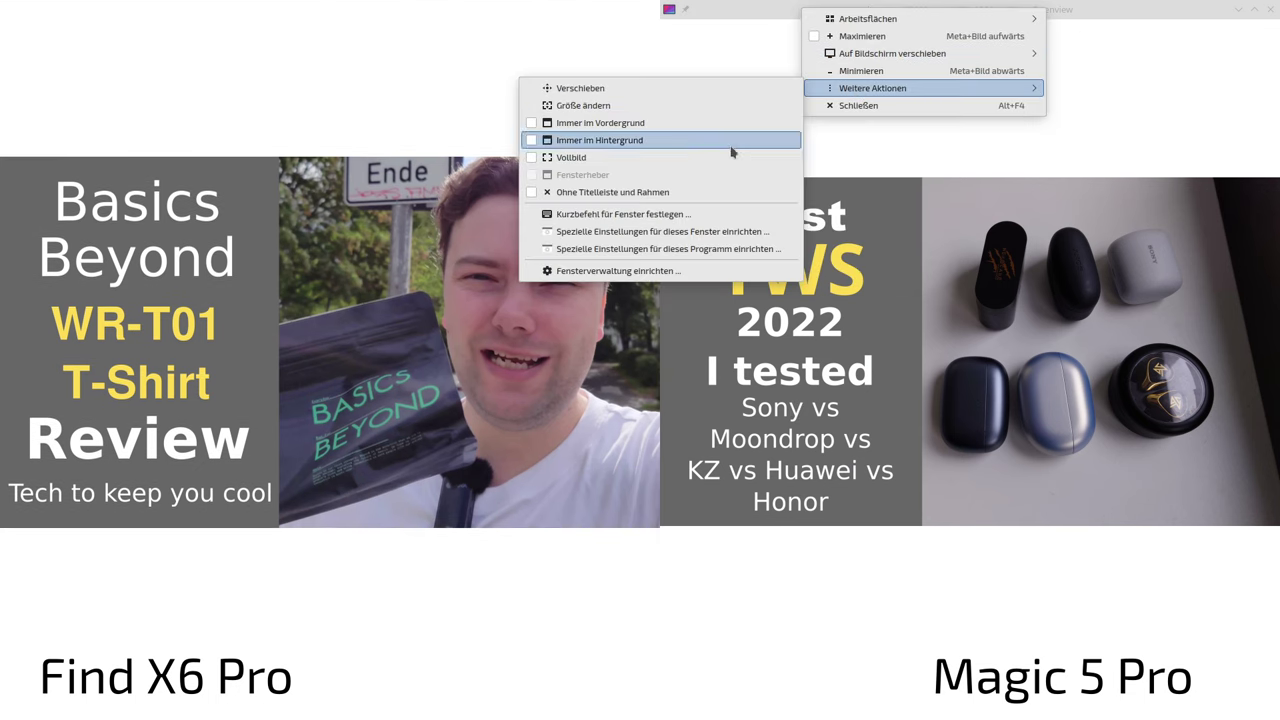
pyautogui.click(714, 194)
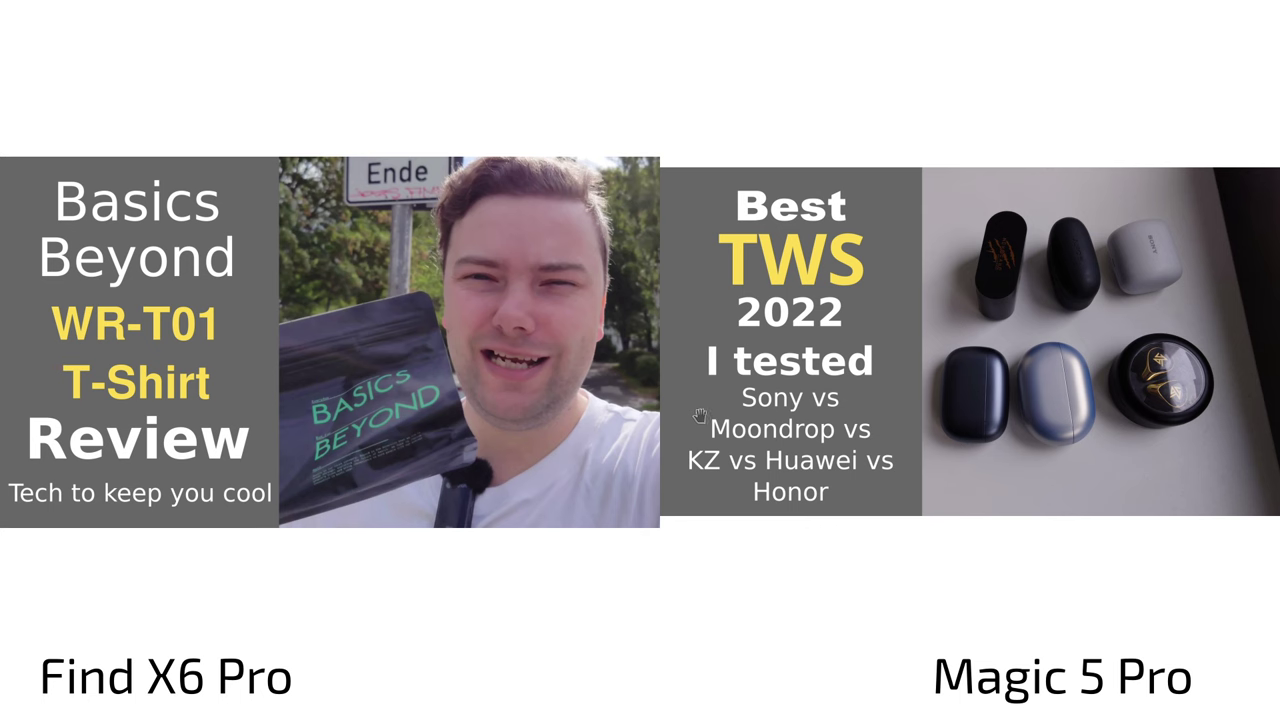
# Zoom each image in and back out, then close both viewers.
pyautogui.doubleClick(404, 306)
pyautogui.doubleClick(586, 284)
pyautogui.doubleClick(1004, 253)
pyautogui.doubleClick(1074, 293)
pyautogui.press('Escape')
pyautogui.press('Escape')
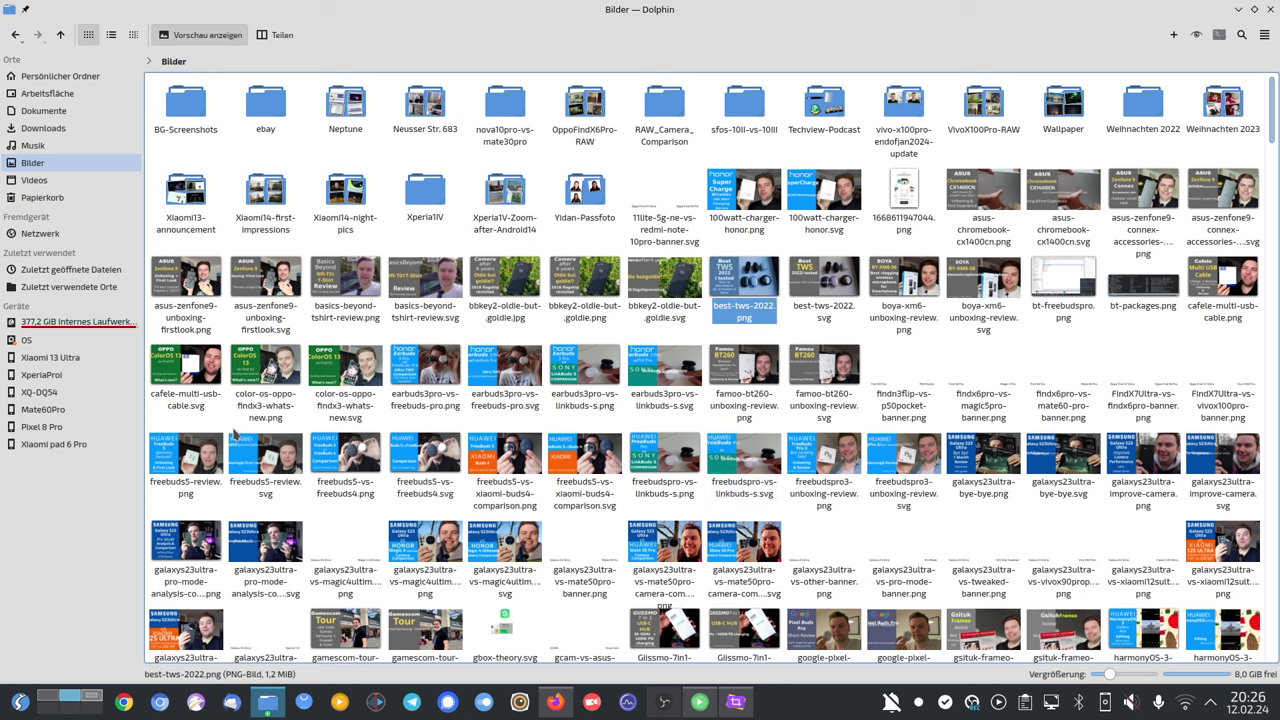
# Check KDE Connect's paired devices, then browse the Pixel 8 Pro's Internal shared storage in Dolphin.
pyautogui.click(1104, 702)
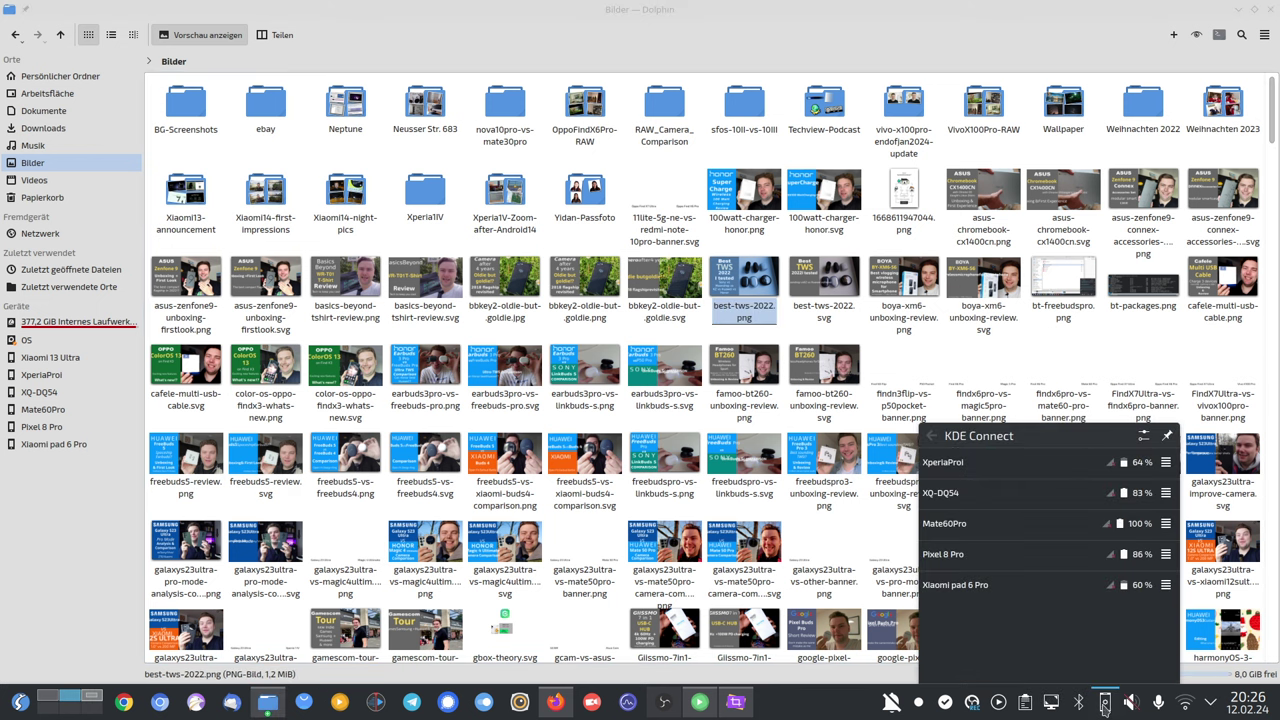
pyautogui.click(1105, 705)
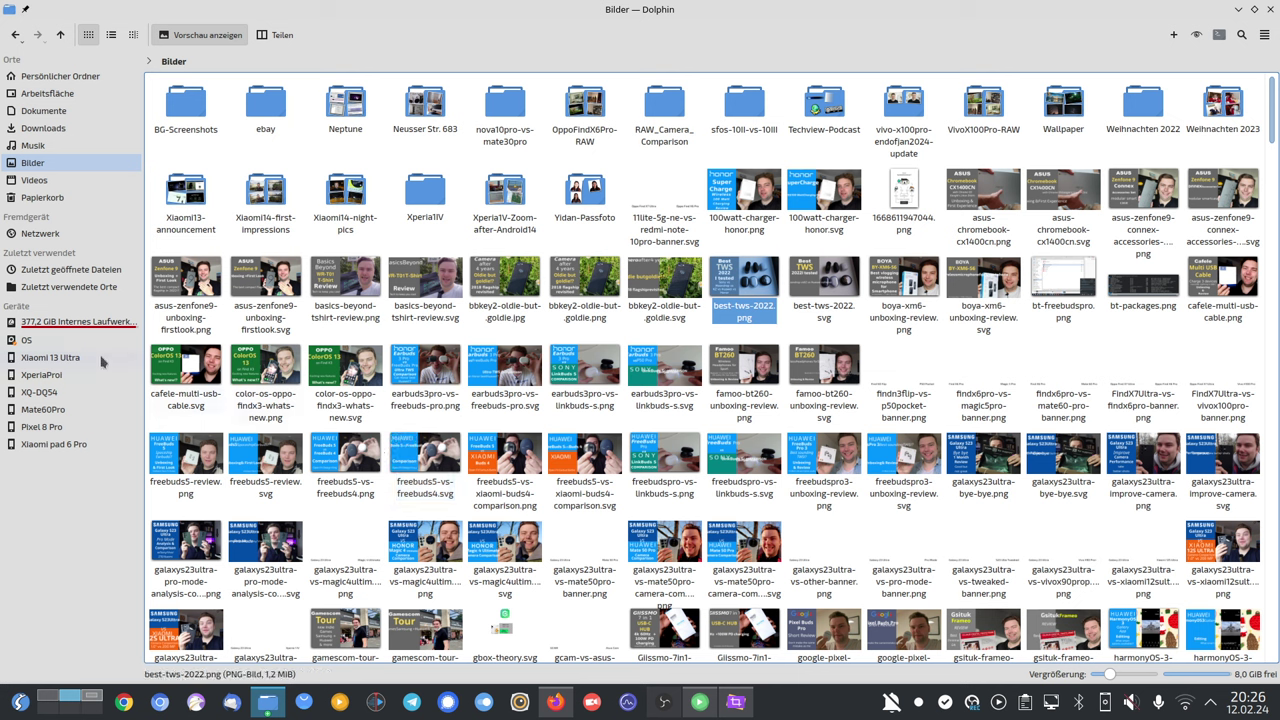
pyautogui.click(60, 431)
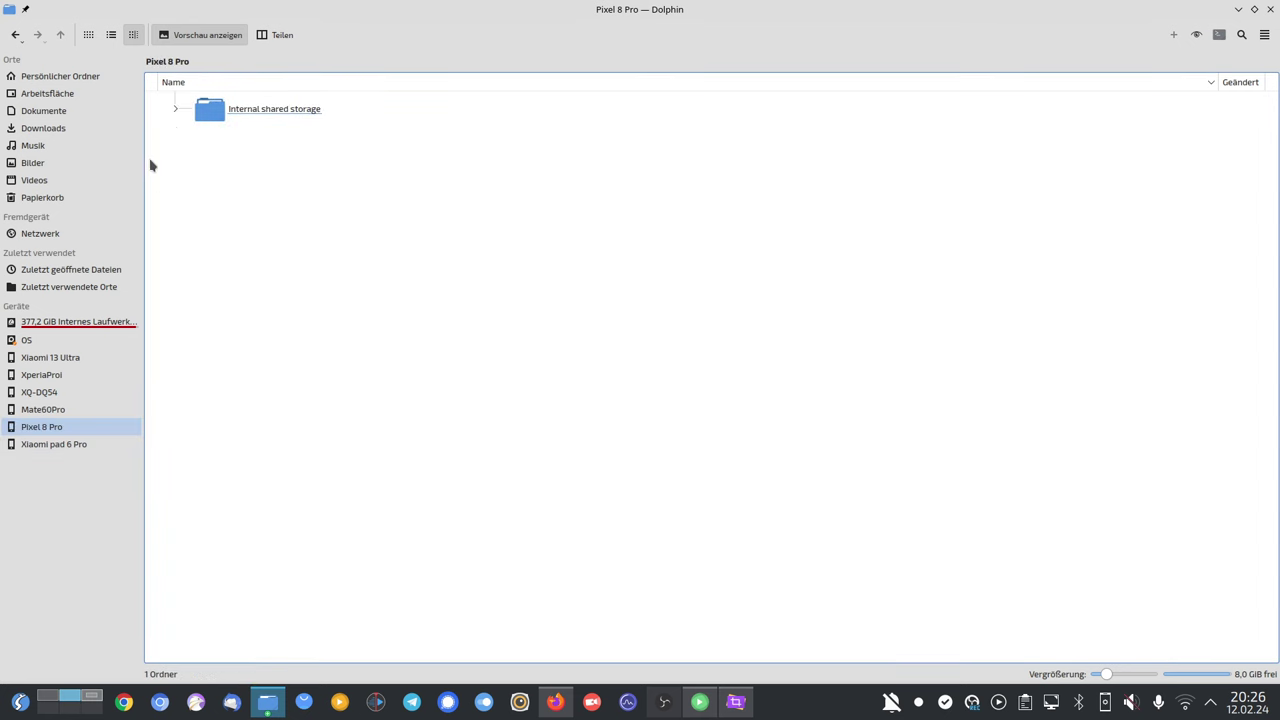
pyautogui.click(176, 110)
pyautogui.click(176, 110)
# Close Dolphin and launch Amarok from the application launcher.
pyautogui.click(1273, 12)
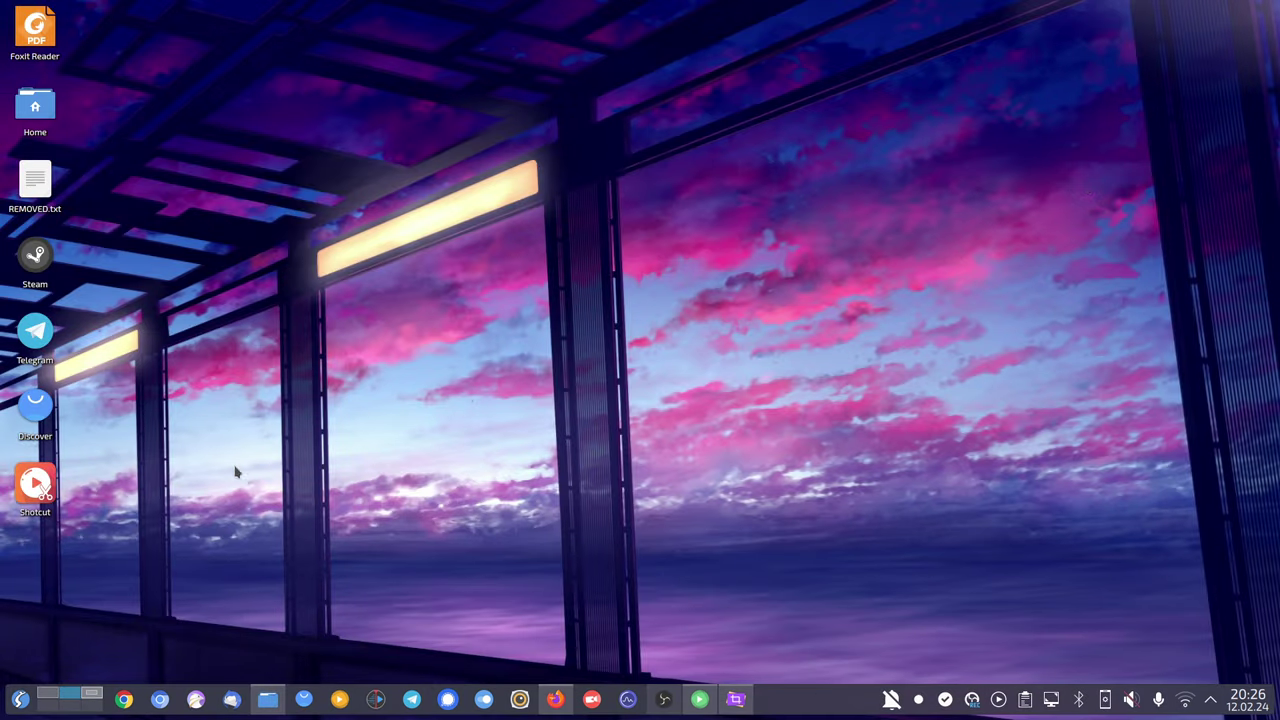
pyautogui.click(20, 698)
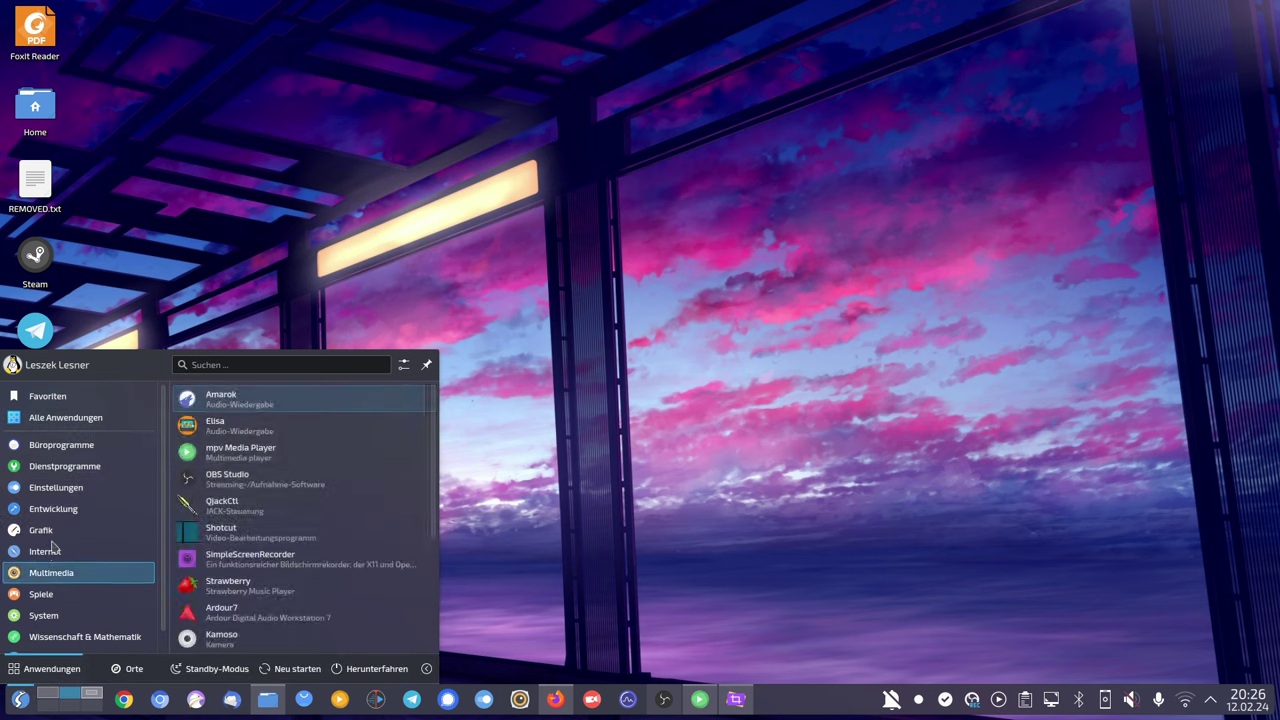
pyautogui.moveTo(80, 417)
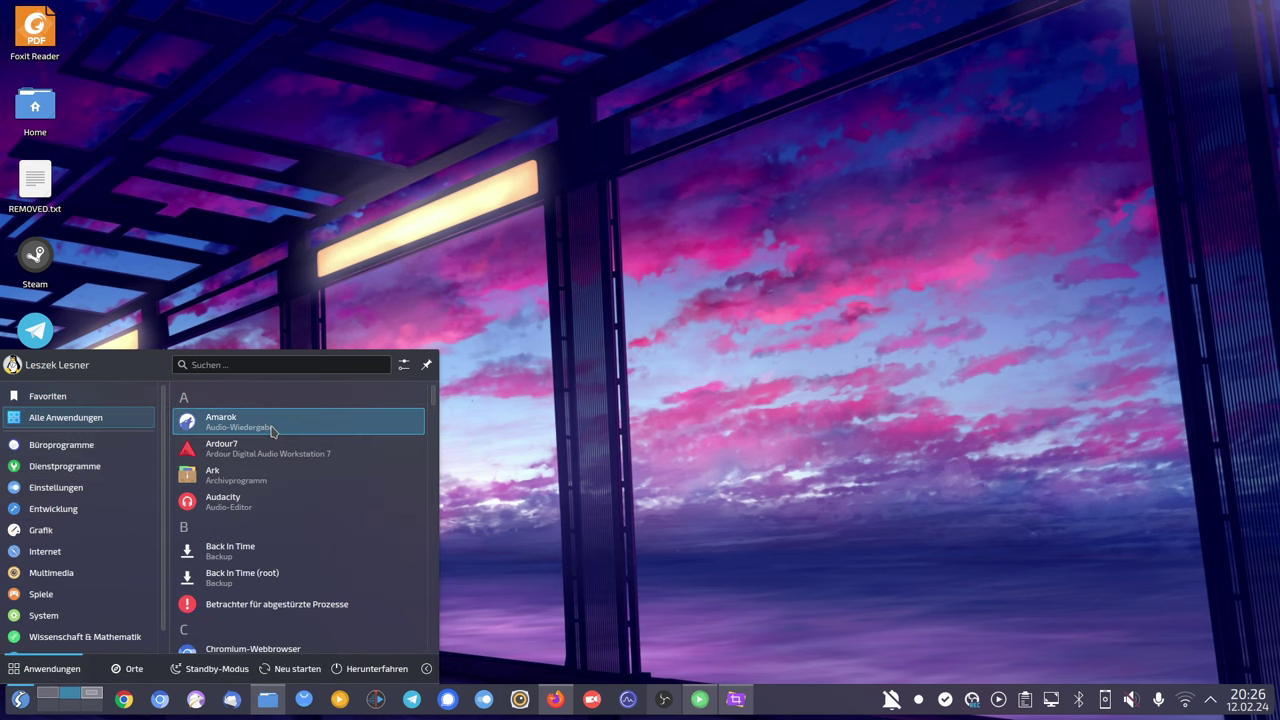
pyautogui.click(248, 426)
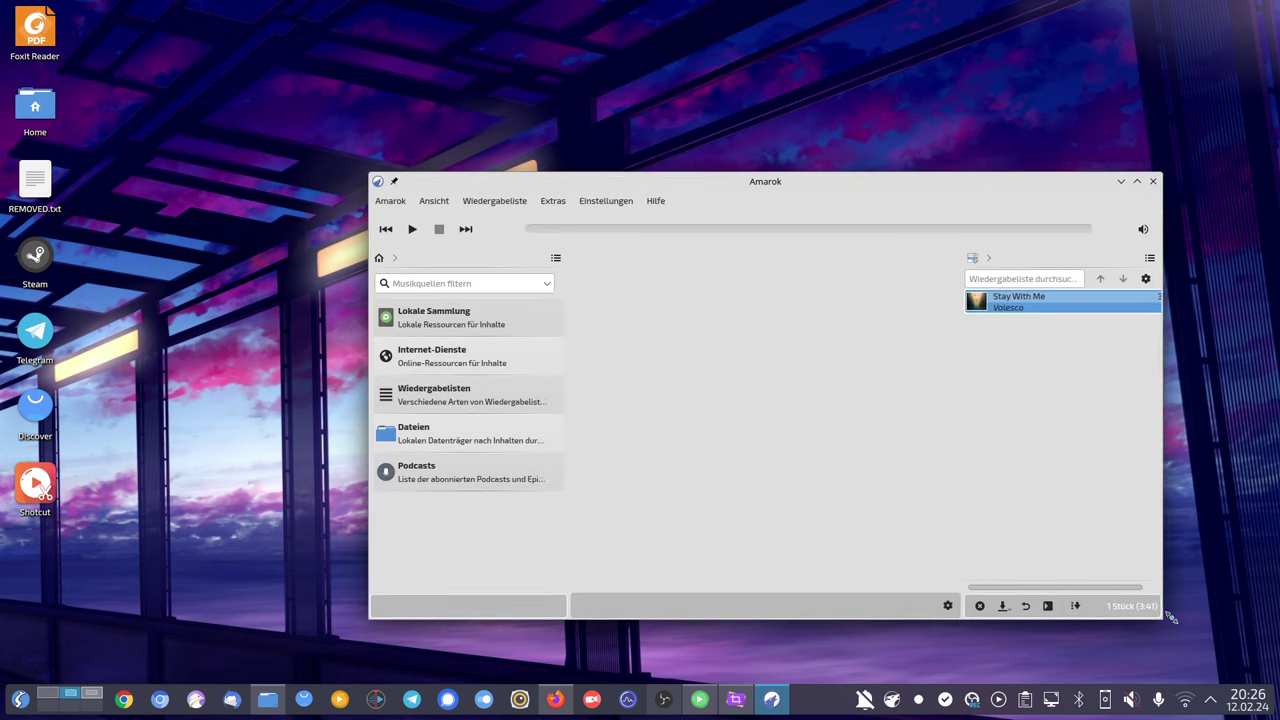
# Enlarge and reposition the Amarok window, then look at the Podcasts source.
pyautogui.moveTo(910, 509); pyautogui.dragTo(1189, 624)
pyautogui.moveTo(720, 180); pyautogui.dragTo(570, 116)
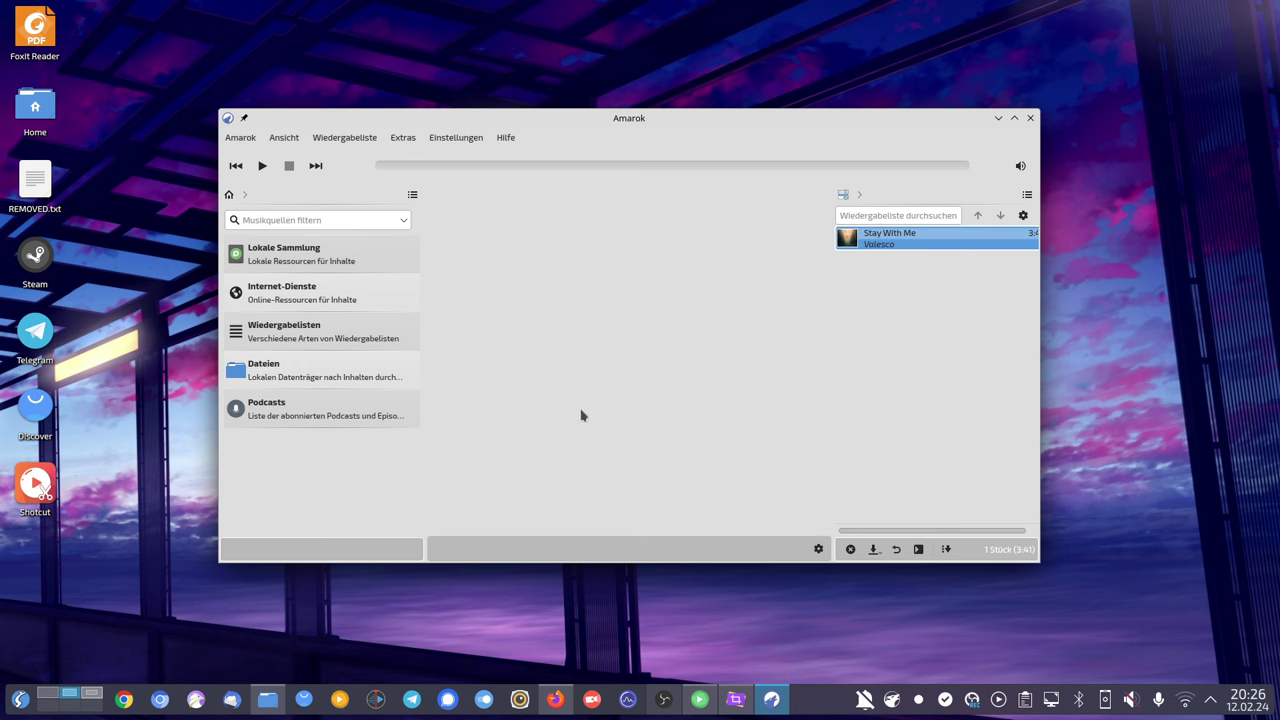
pyautogui.click(322, 418)
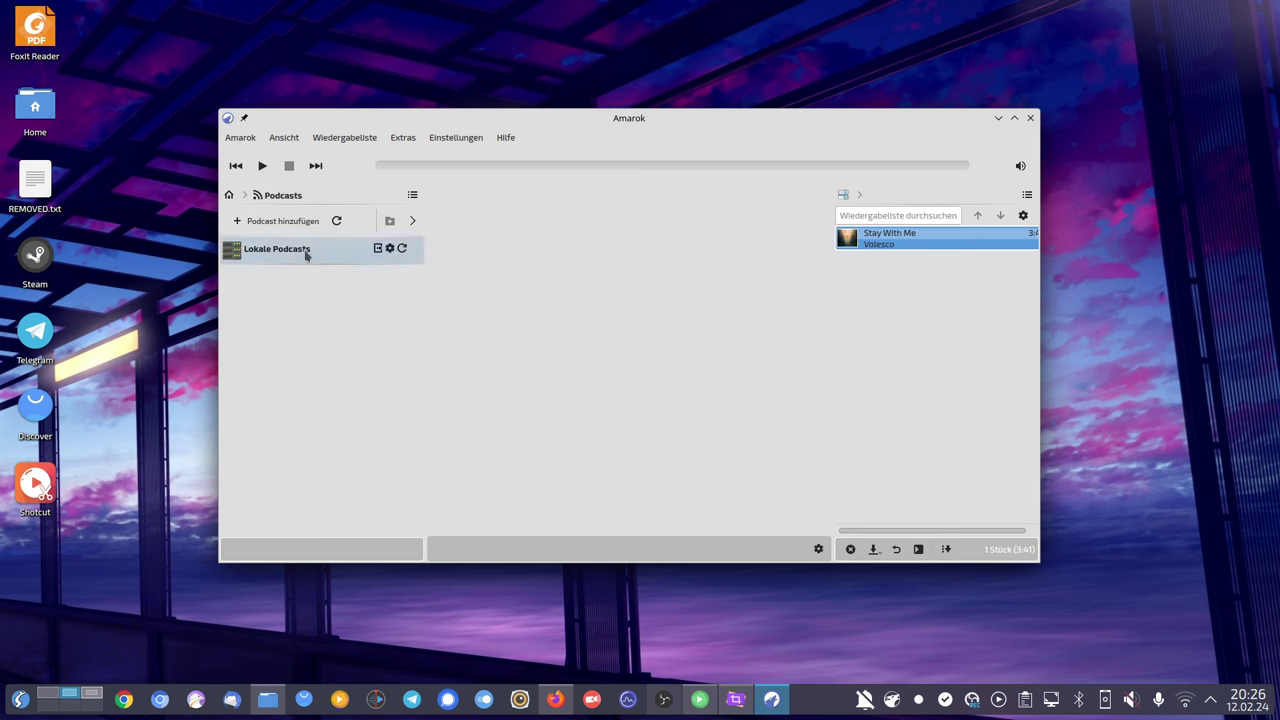
pyautogui.click(228, 194)
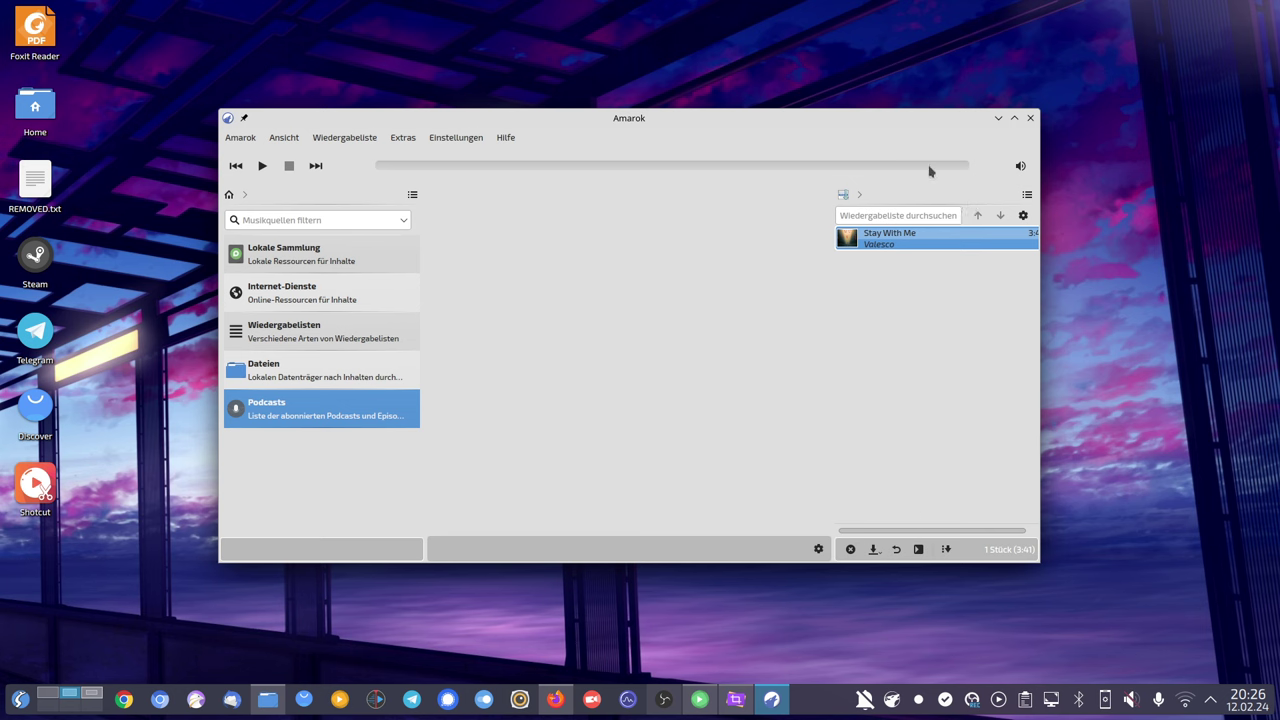
# Close Amarok to the tray, then quit it fully via the tray icon's Beenden.
pyautogui.click(1031, 119)
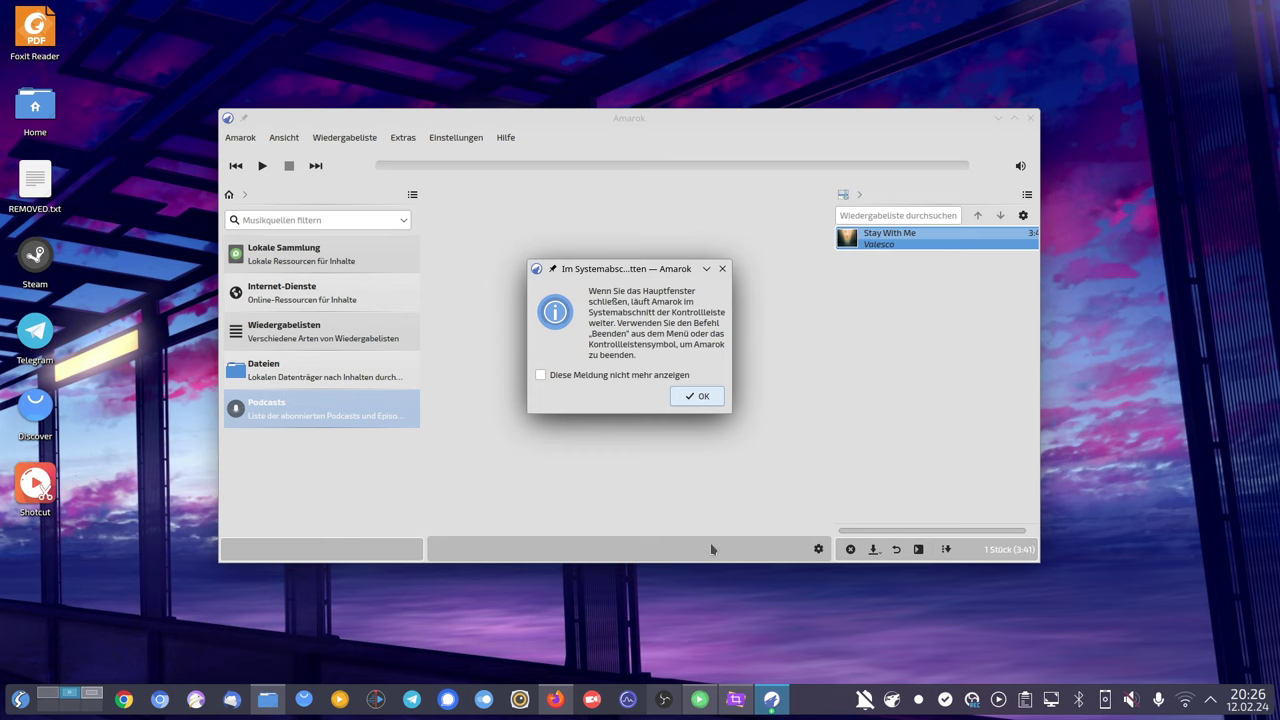
pyautogui.click(692, 396)
pyautogui.rightClick(891, 700)
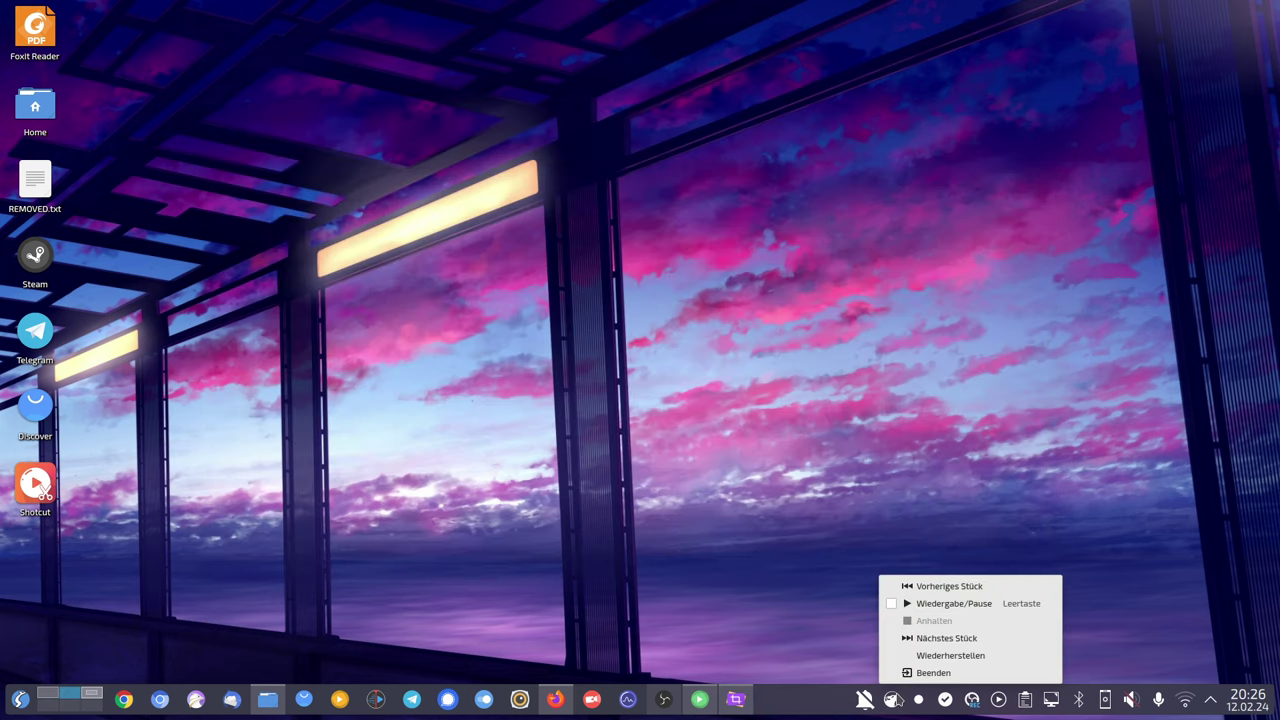
pyautogui.click(905, 672)
pyautogui.rightClick(891, 700)
pyautogui.click(905, 668)
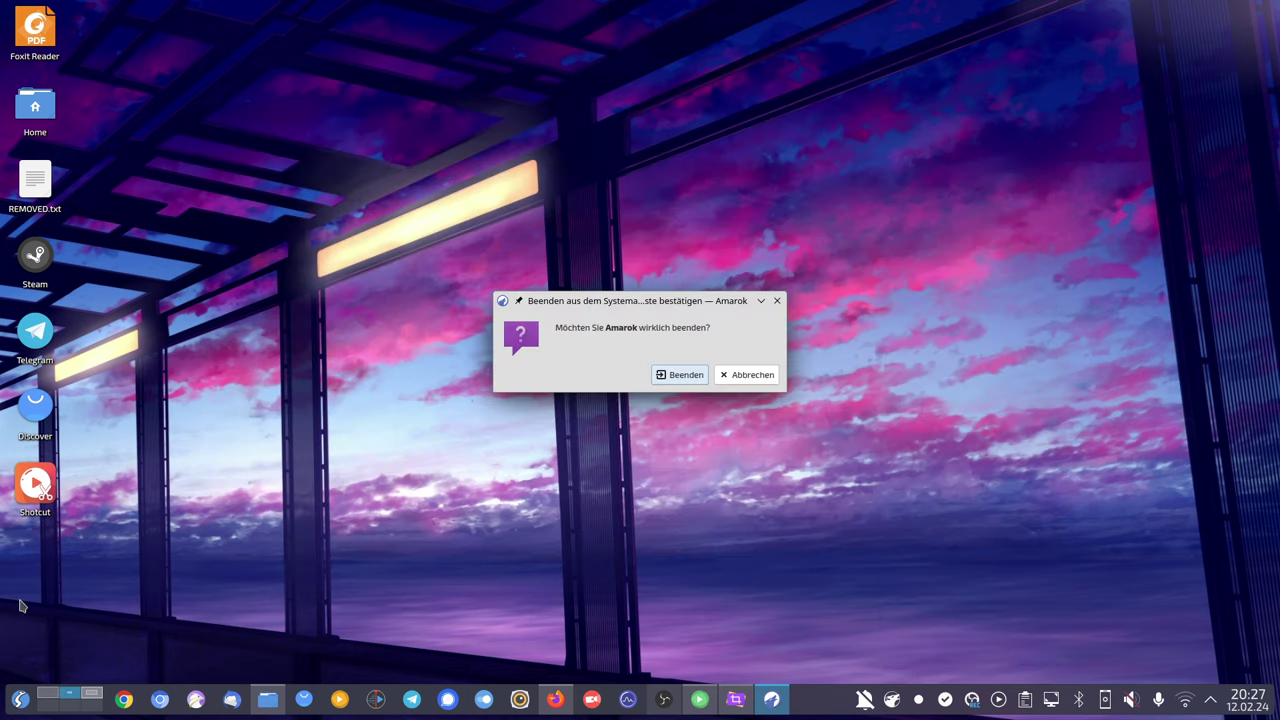
pyautogui.click(679, 374)
# Launch the ReText Markdown editor after browsing the launcher's Büroprogramme and Favoriten.
pyautogui.click(20, 699)
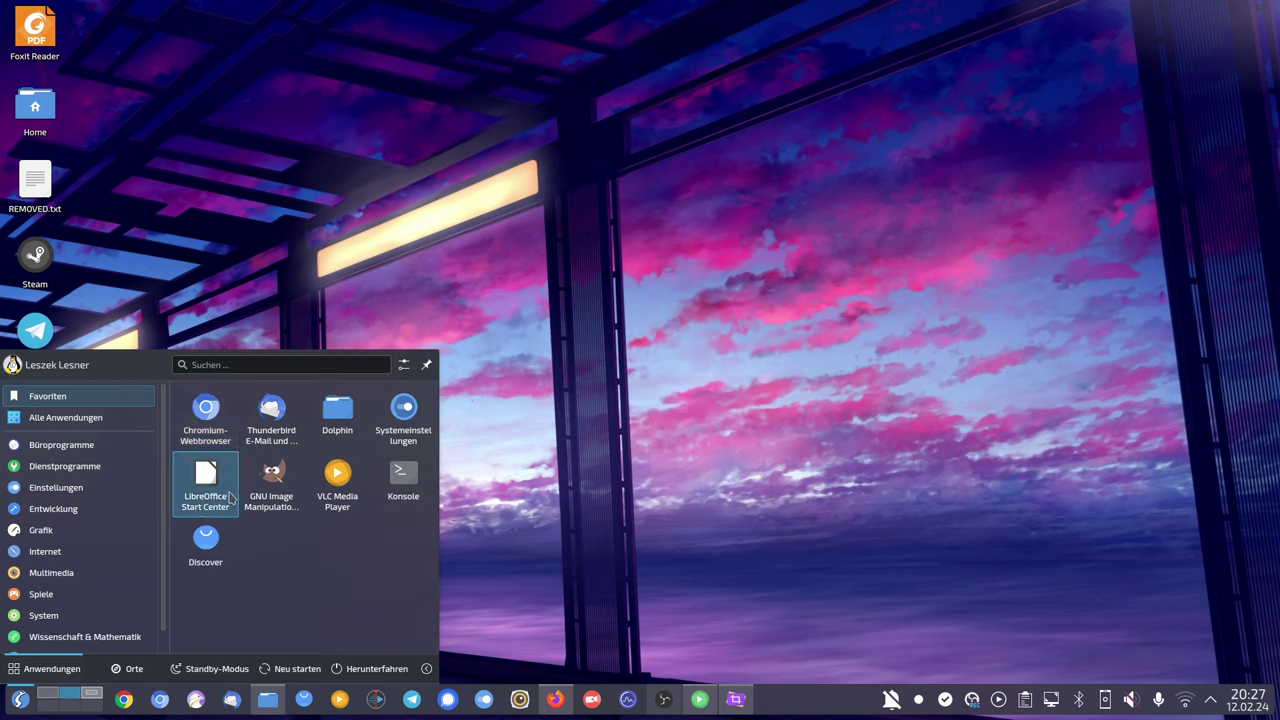
pyautogui.click(100, 445)
pyautogui.click(106, 399)
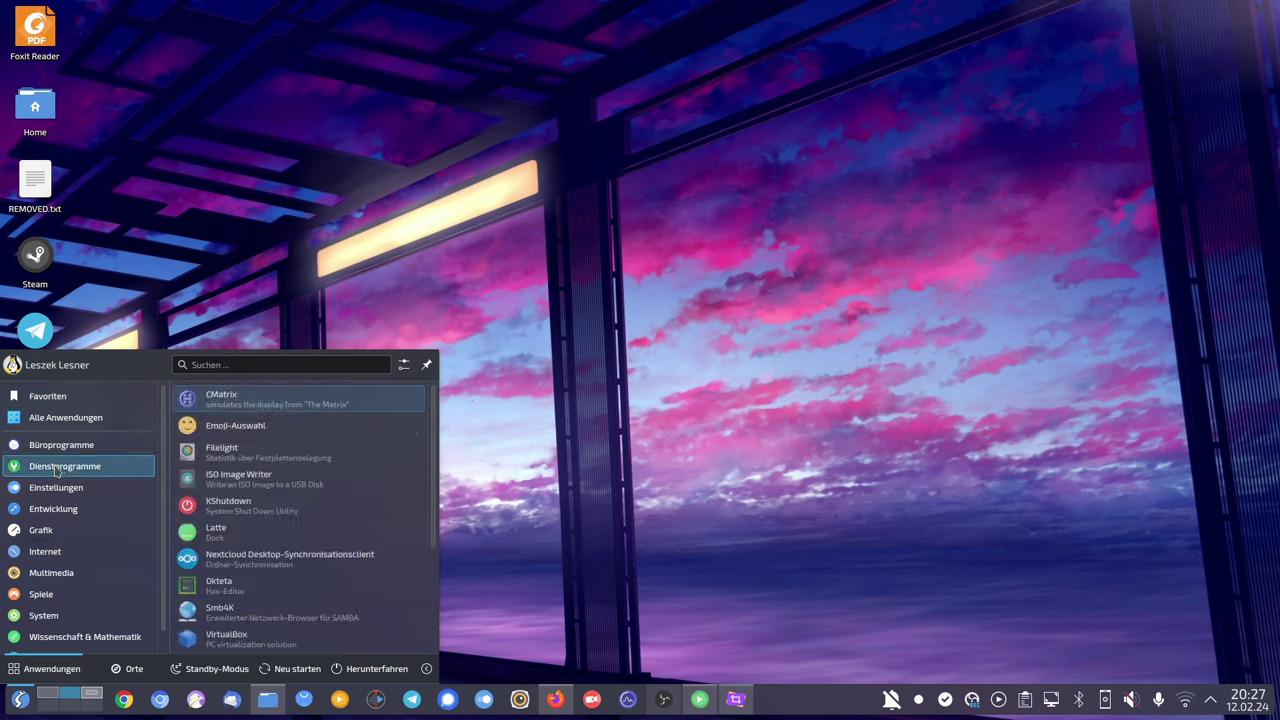
pyautogui.moveTo(70, 444)
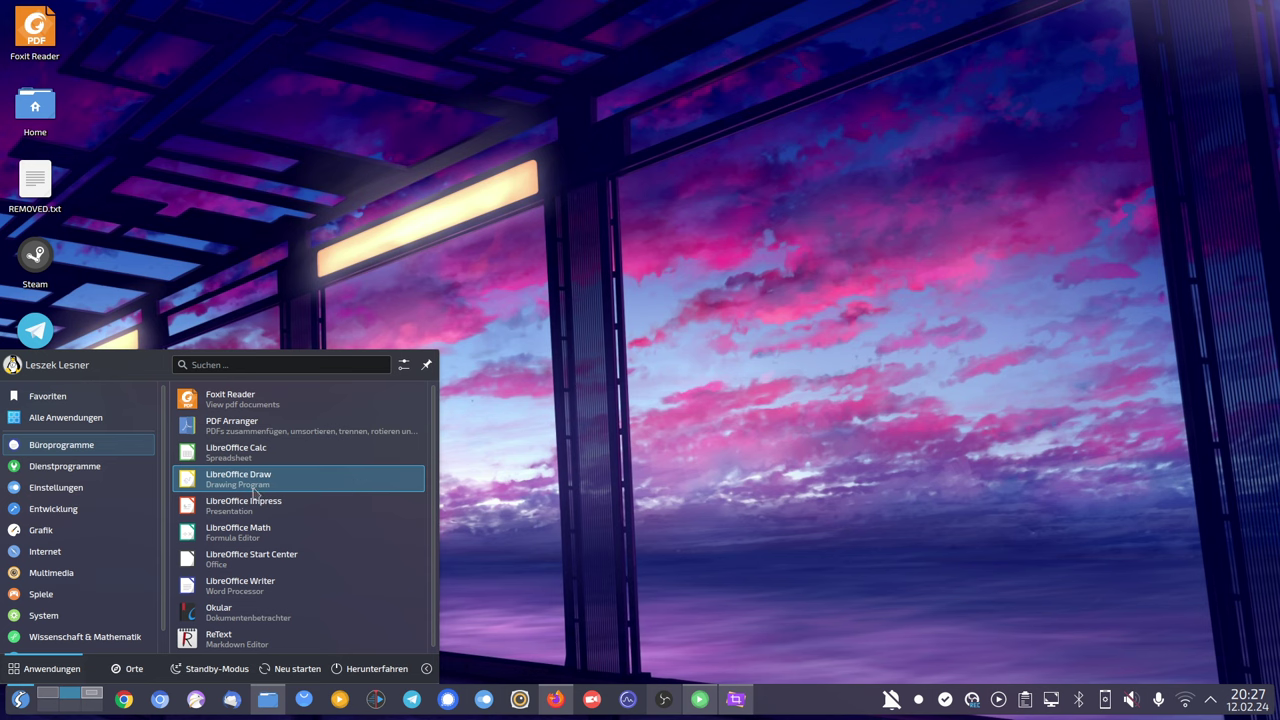
pyautogui.click(268, 641)
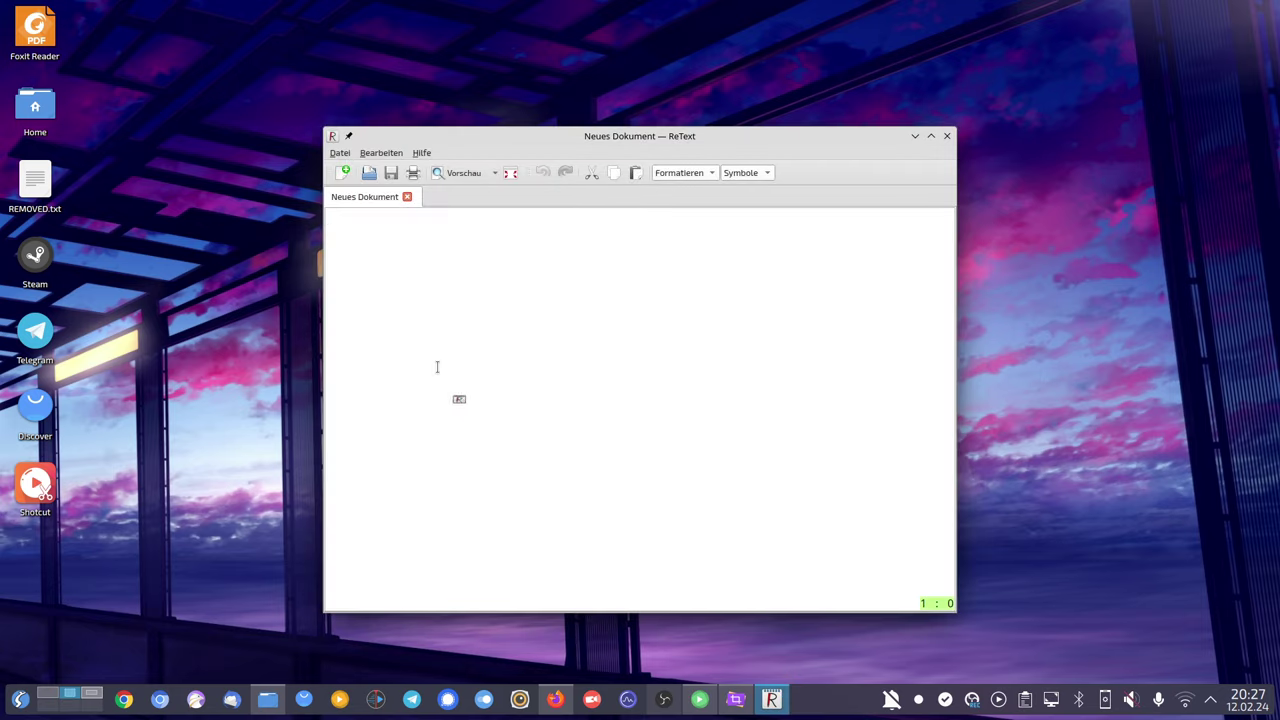
# Close ReText without choosing anything from Datei, then show the launcher's favourite applications.
pyautogui.click(340, 154)
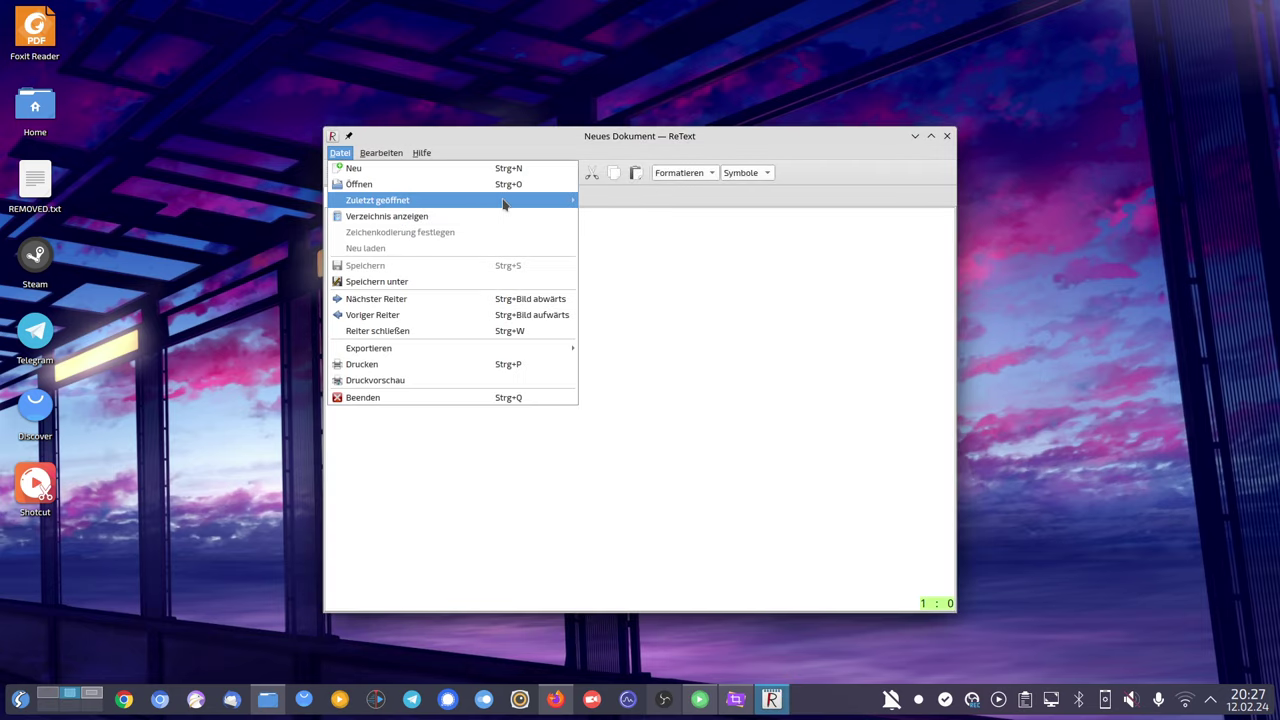
pyautogui.click(523, 509)
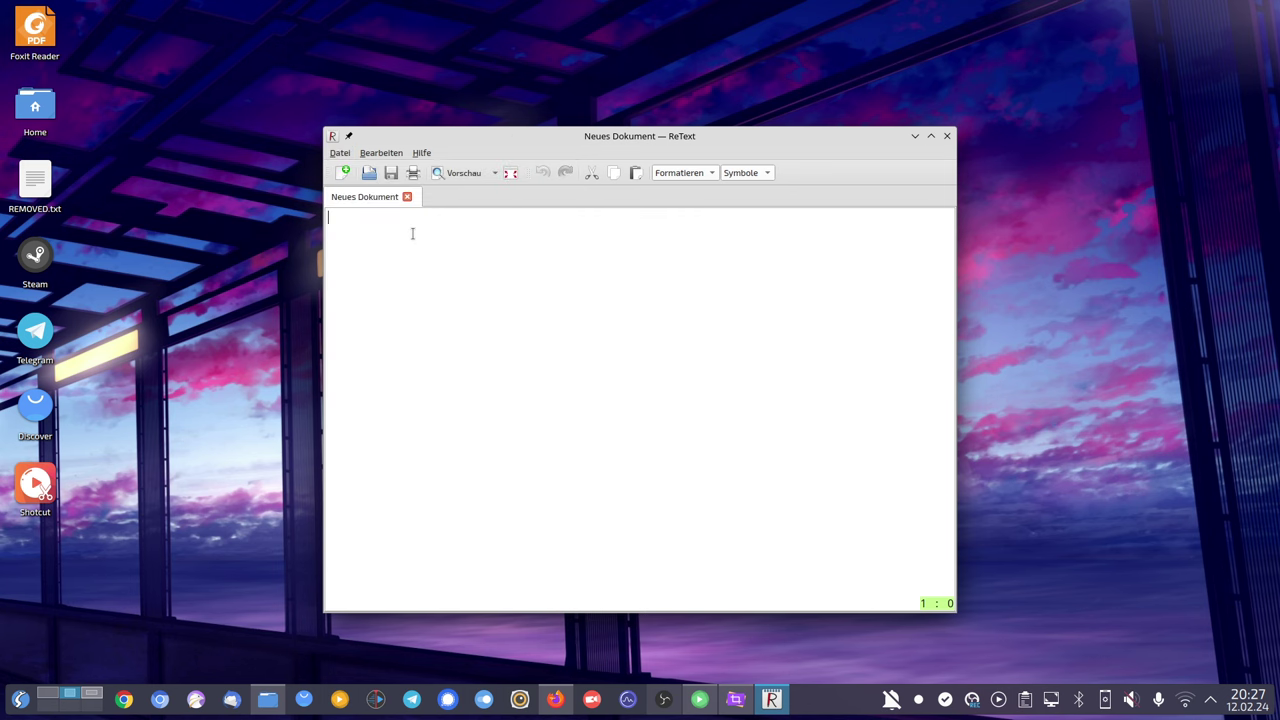
pyautogui.click(947, 137)
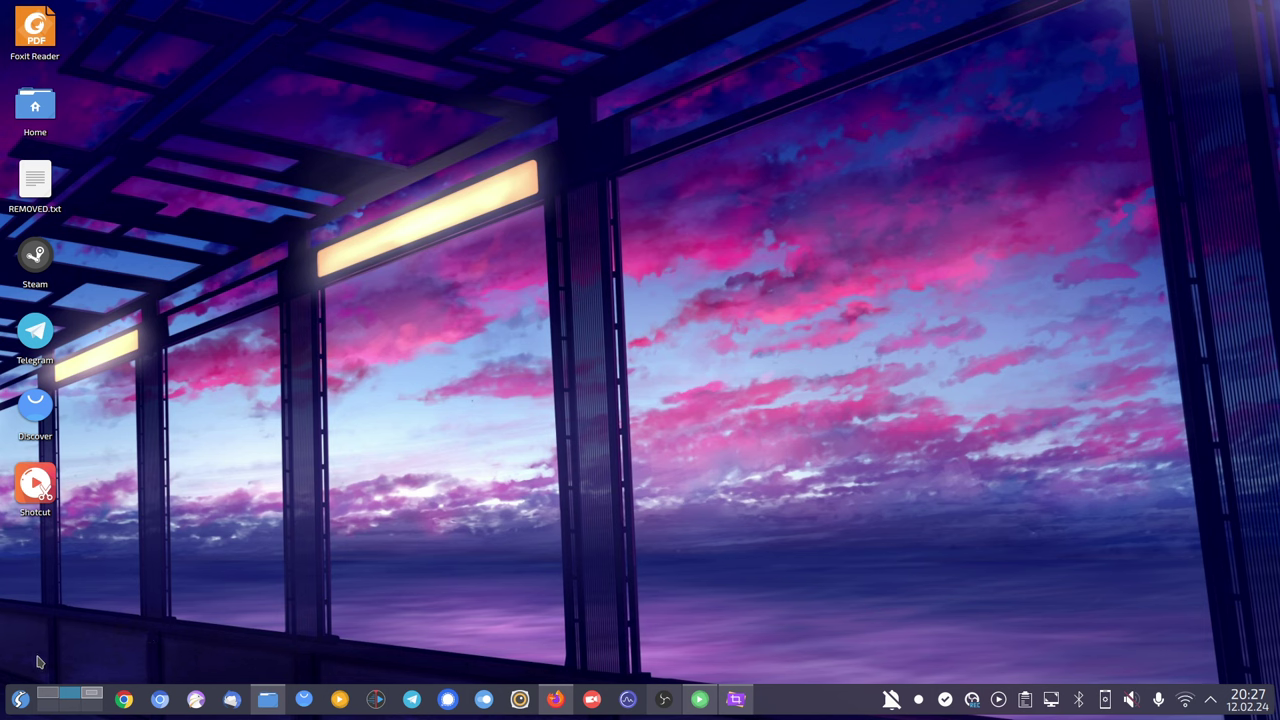
pyautogui.click(18, 699)
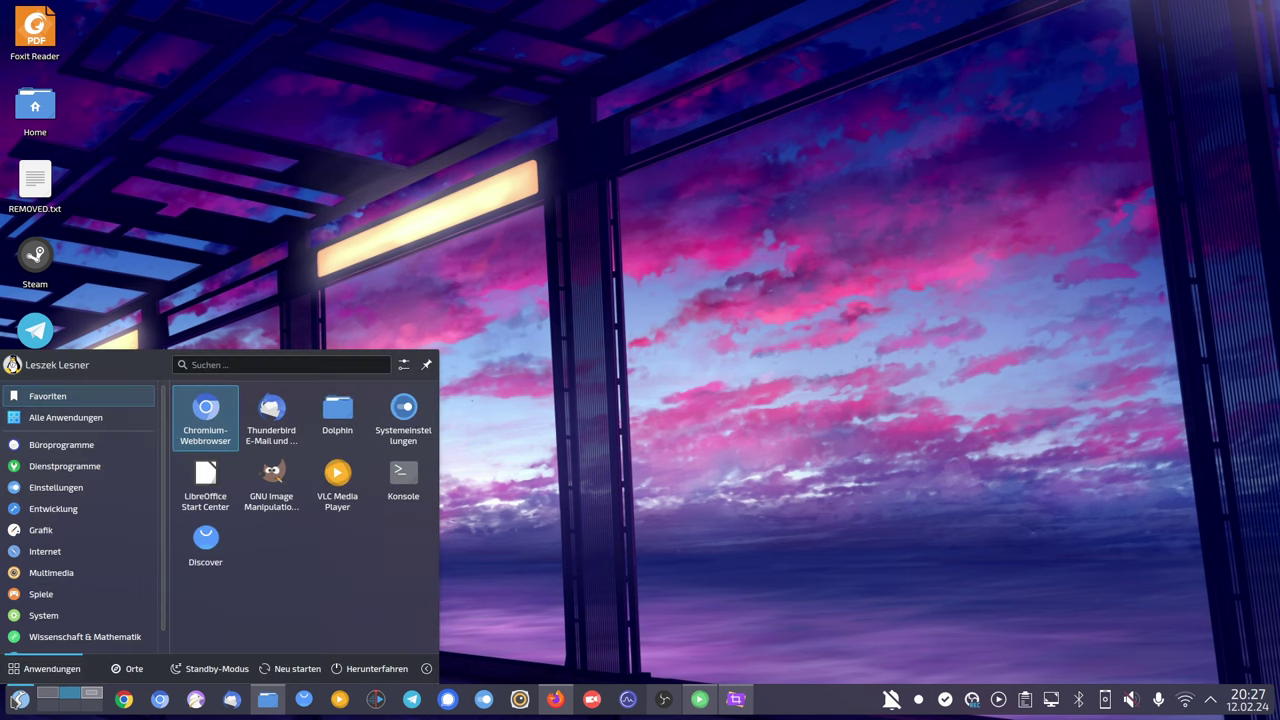
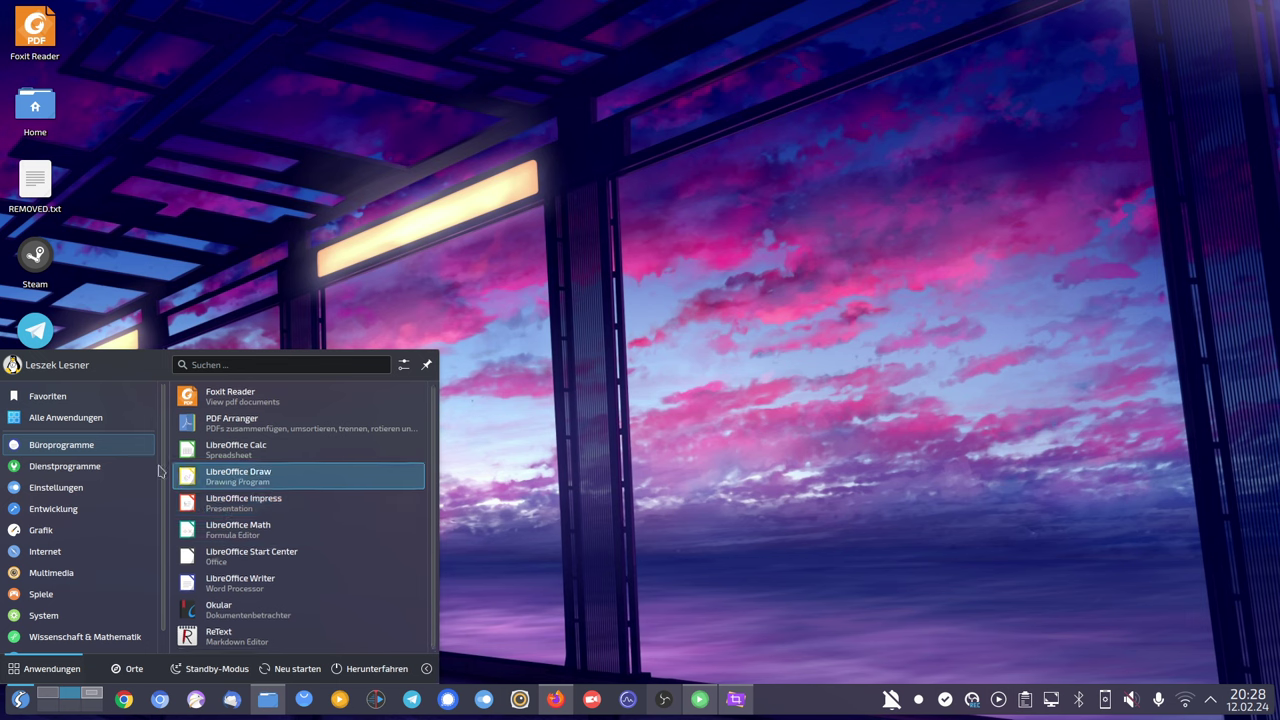
# Browse the launcher's application categories, then dismiss the launcher by clicking the desktop.
pyautogui.moveTo(127, 469)
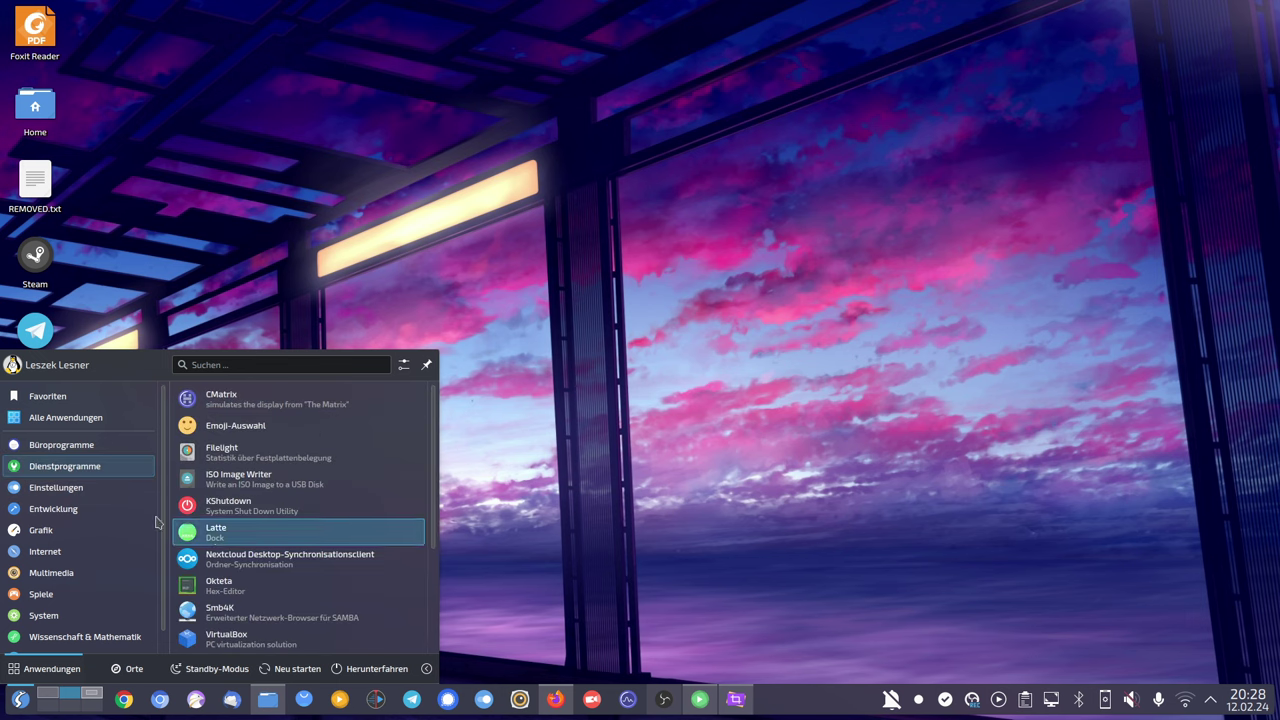
pyautogui.moveTo(87, 511)
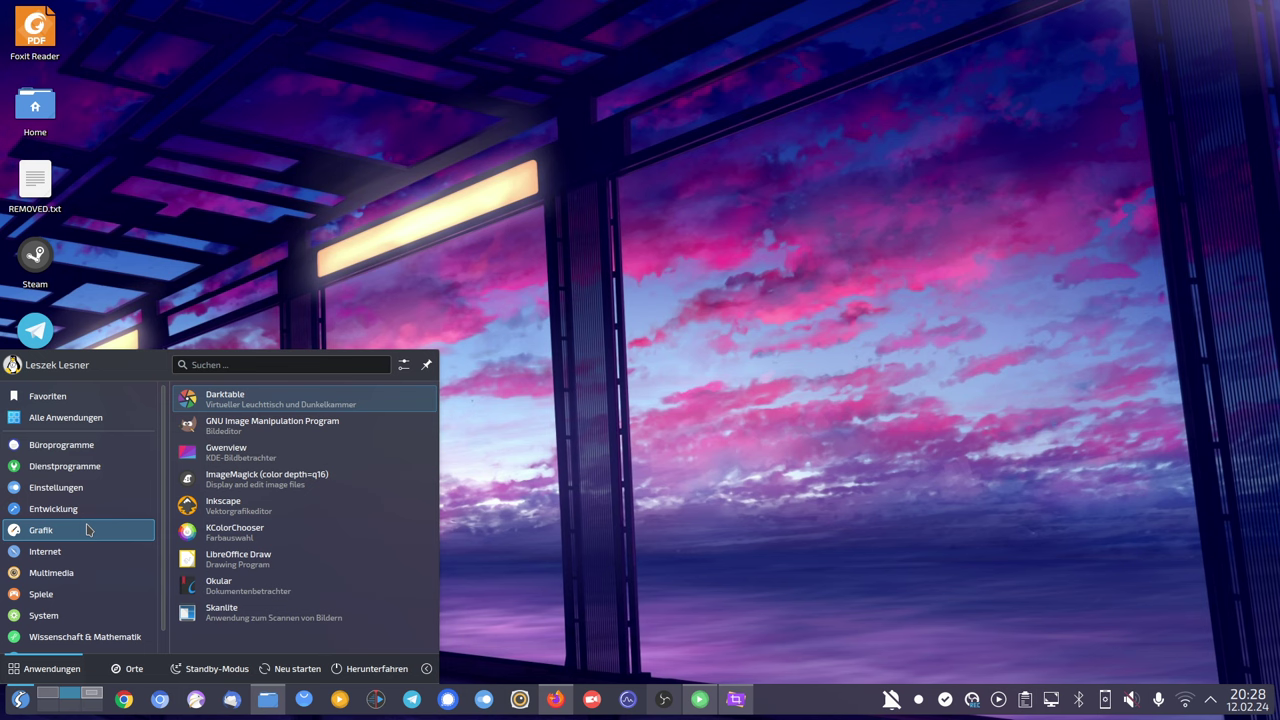
pyautogui.moveTo(91, 556)
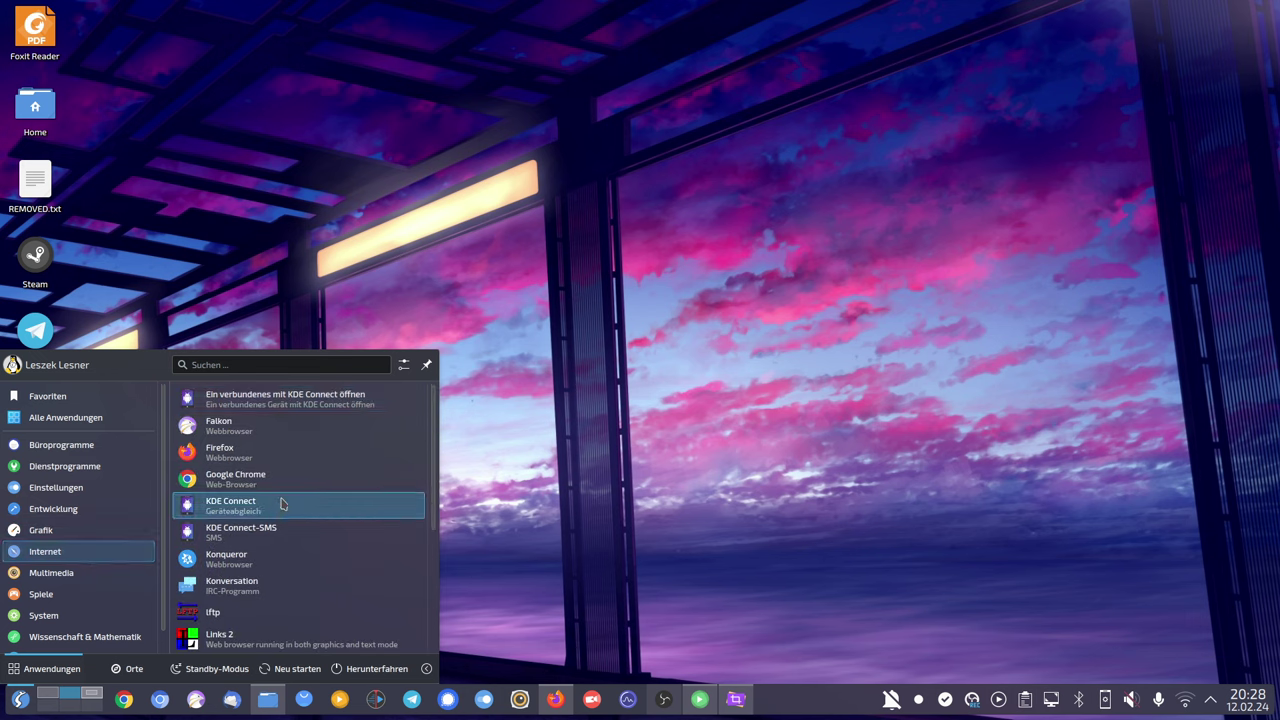
pyautogui.scroll(-2, 323, 550)
pyautogui.scroll(-2, 323, 551)
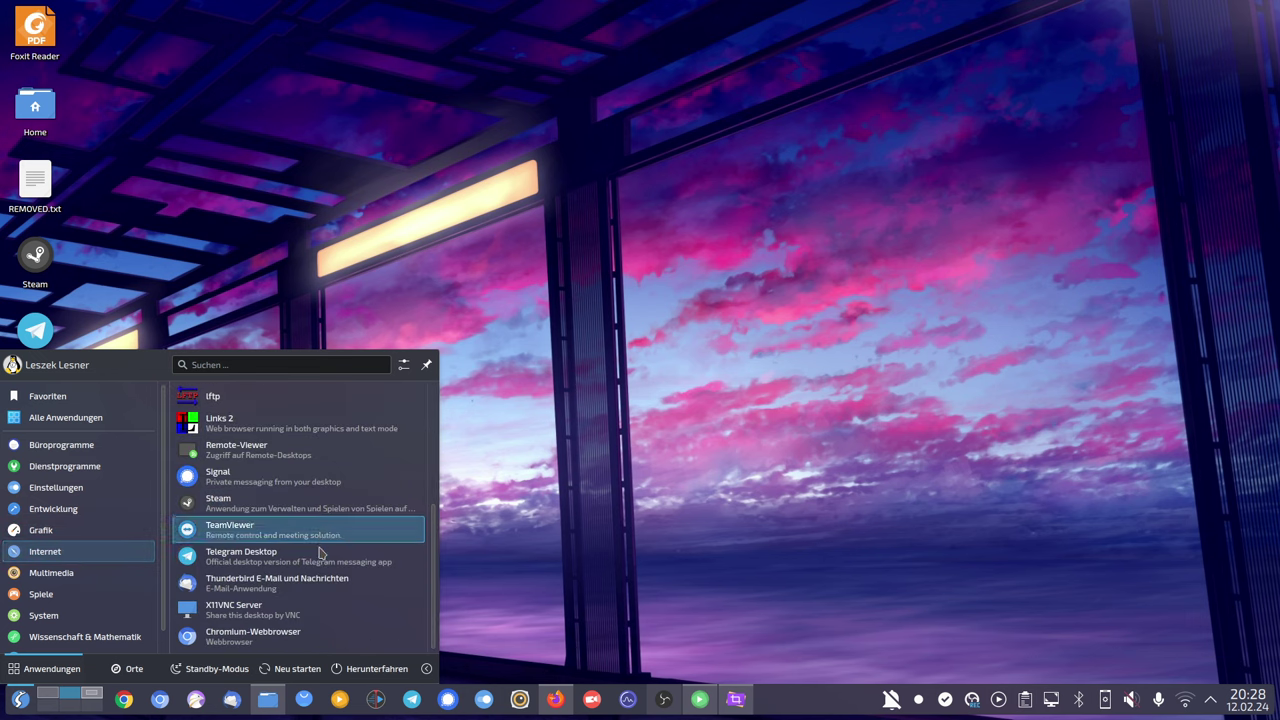
pyautogui.moveTo(102, 584)
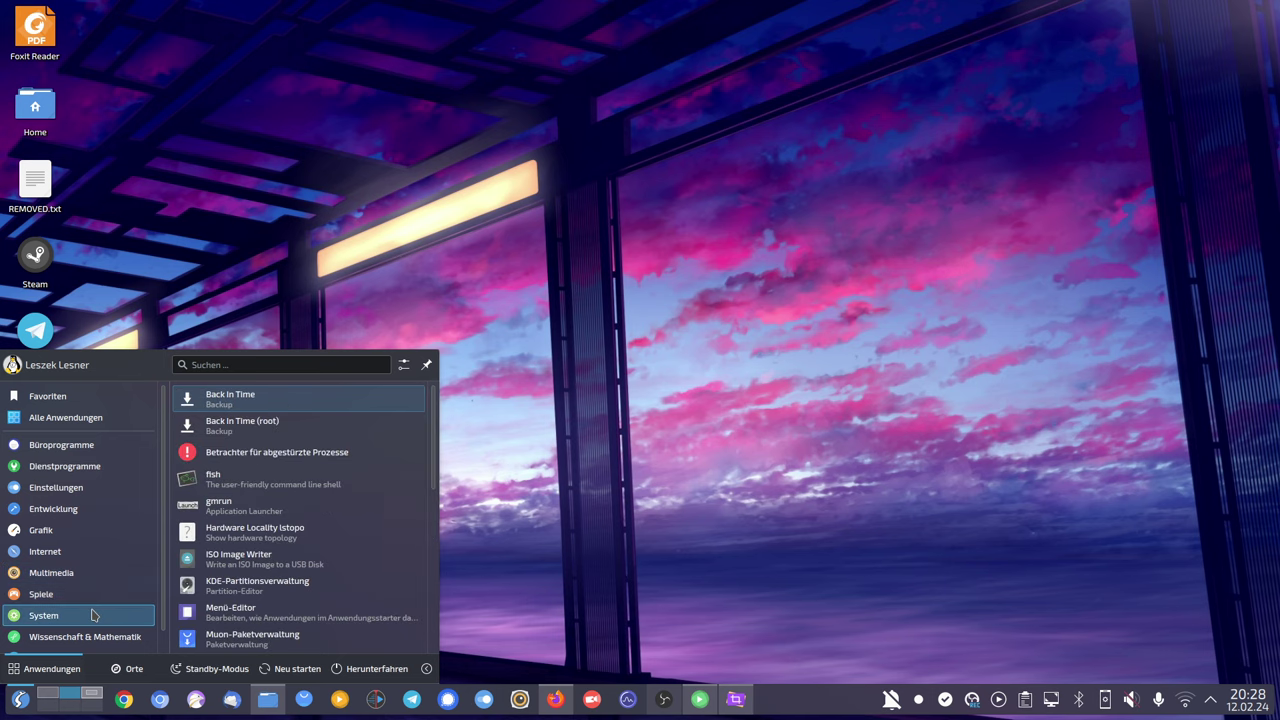
pyautogui.click(610, 536)
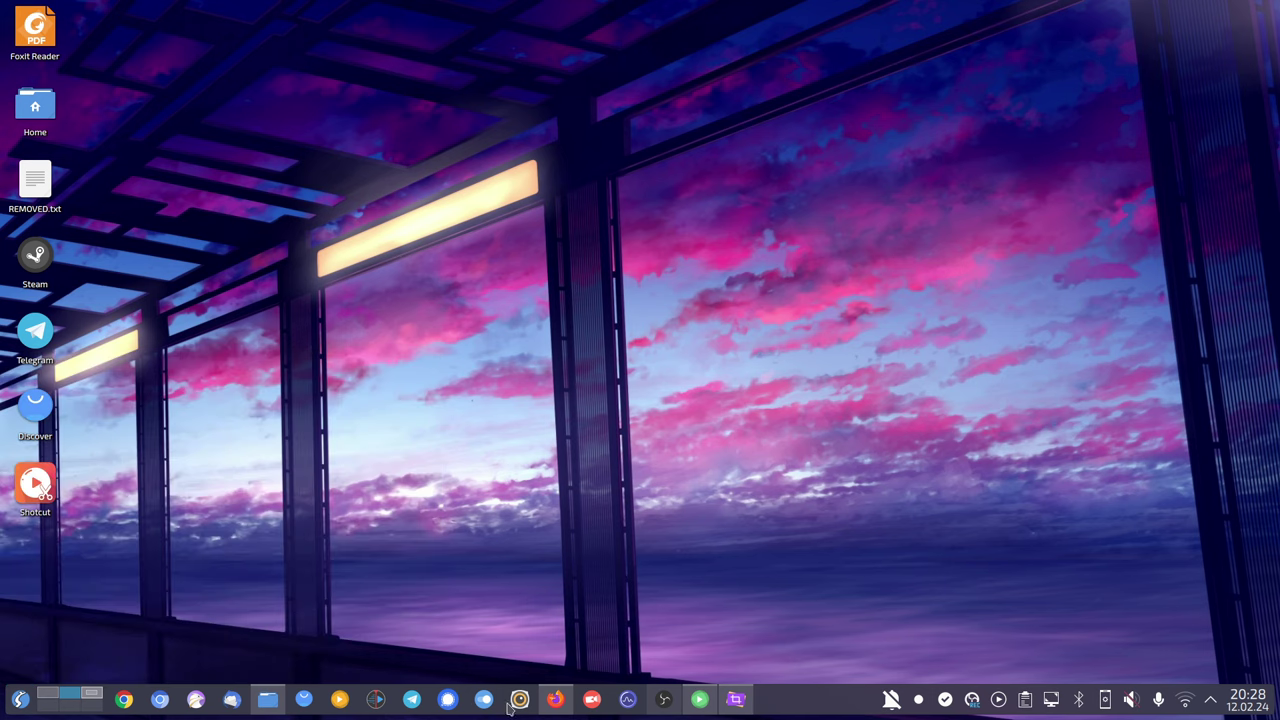
# Bring Firefox forward and switch to the Nextcloud Deck Youtube board tab.
pyautogui.click(555, 699)
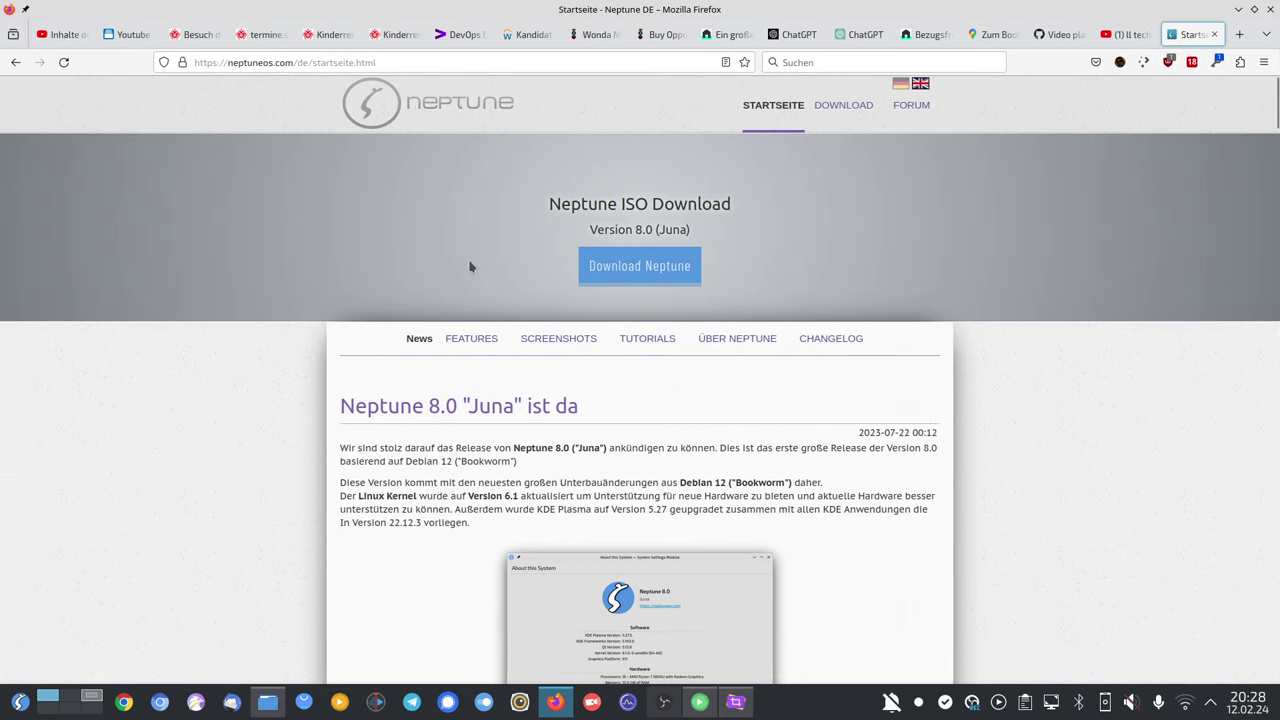
pyautogui.click(125, 37)
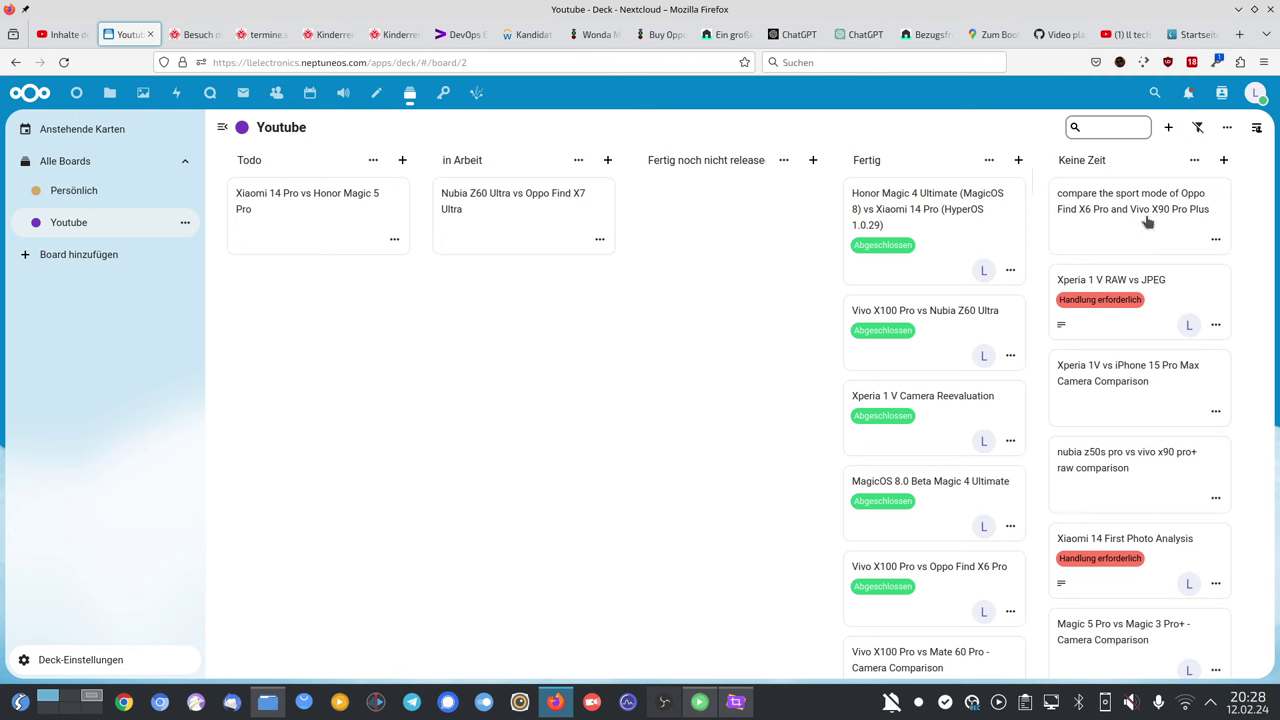
pyautogui.click(1188, 93)
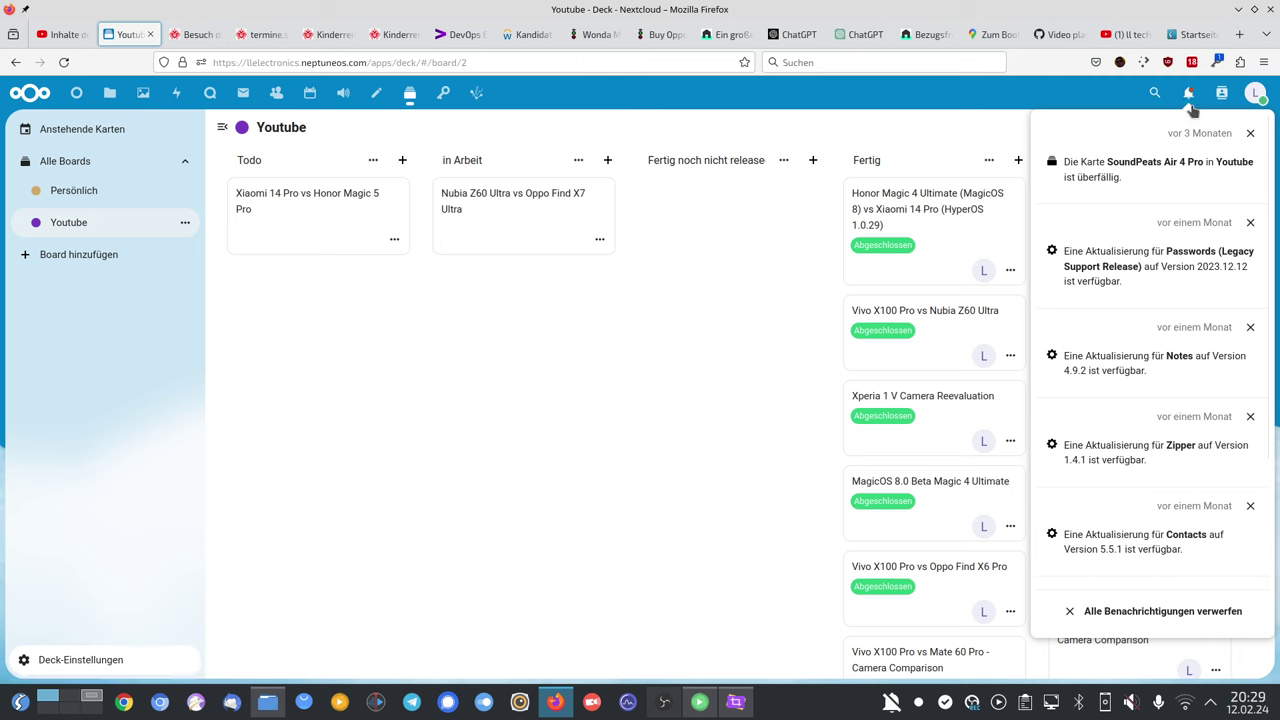
pyautogui.click(1188, 94)
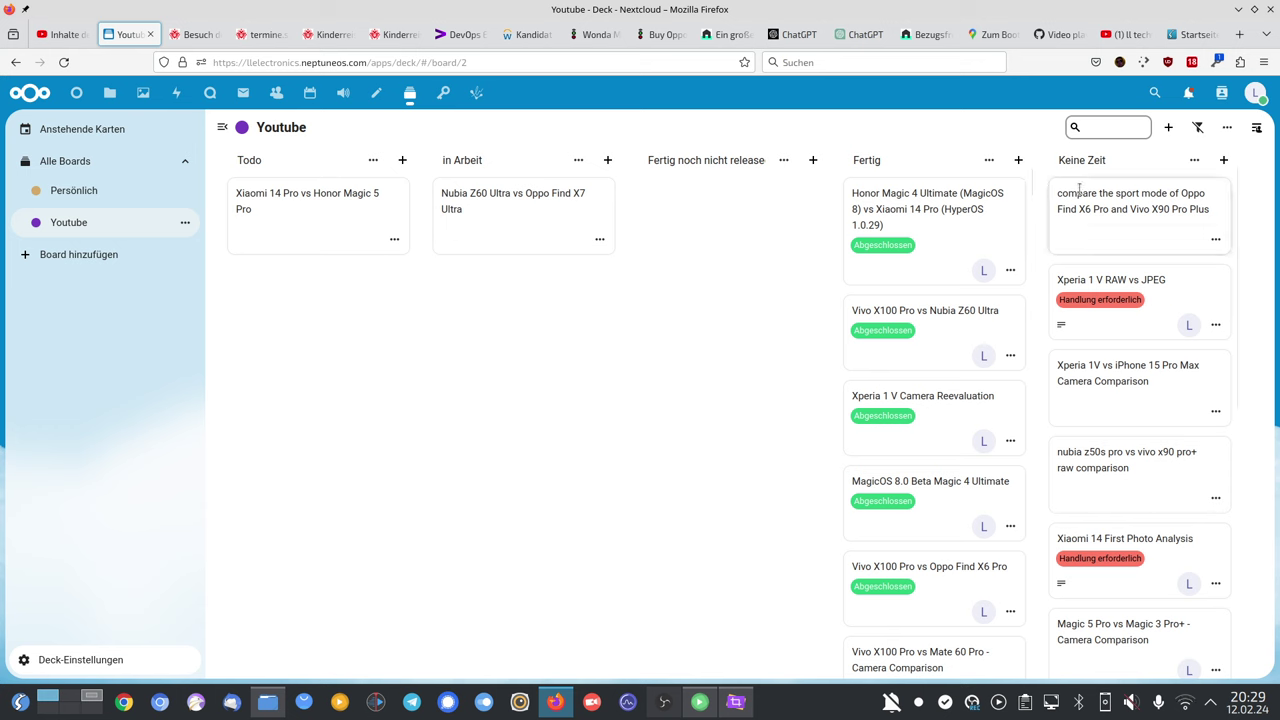
pyautogui.scroll(-5, 1128, 392)
pyautogui.scroll(-1, 1128, 392)
pyautogui.scroll(6, 1128, 392)
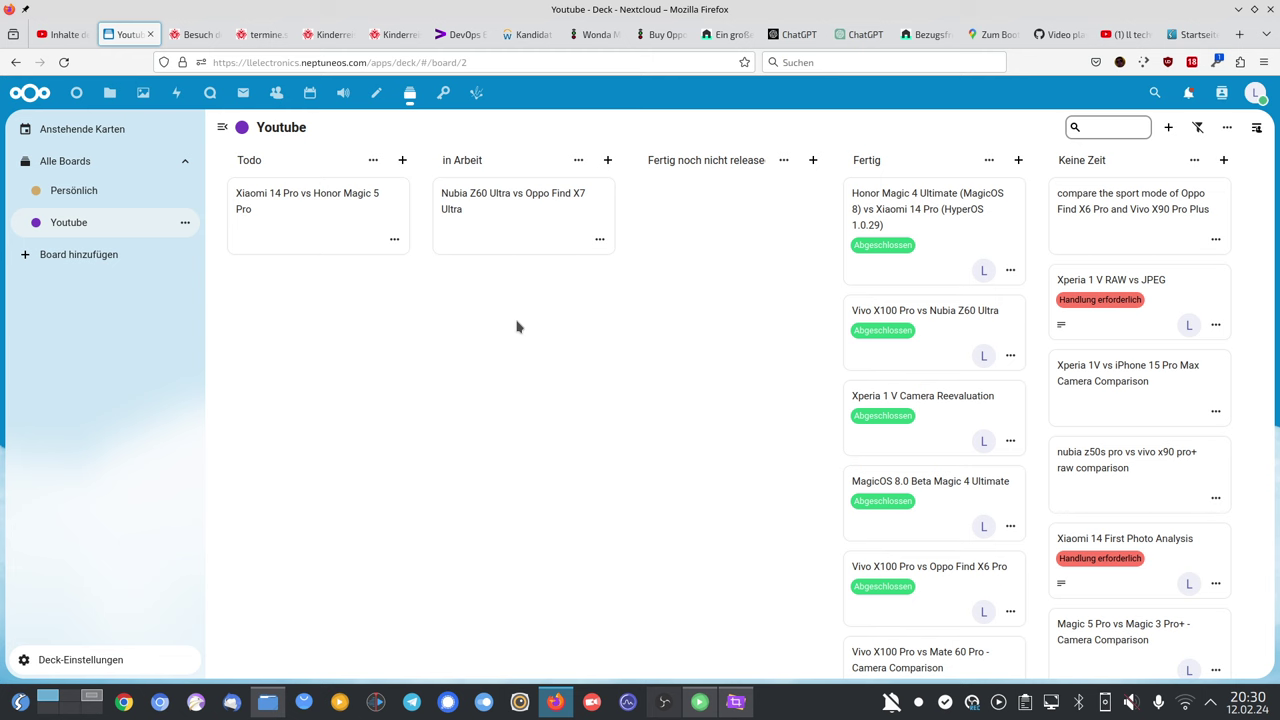
# Open the 'Nubia Z60 Ultra vs Oppo Find X7 Ultra' card and tag it Handlung erforderlich.
pyautogui.click(518, 246)
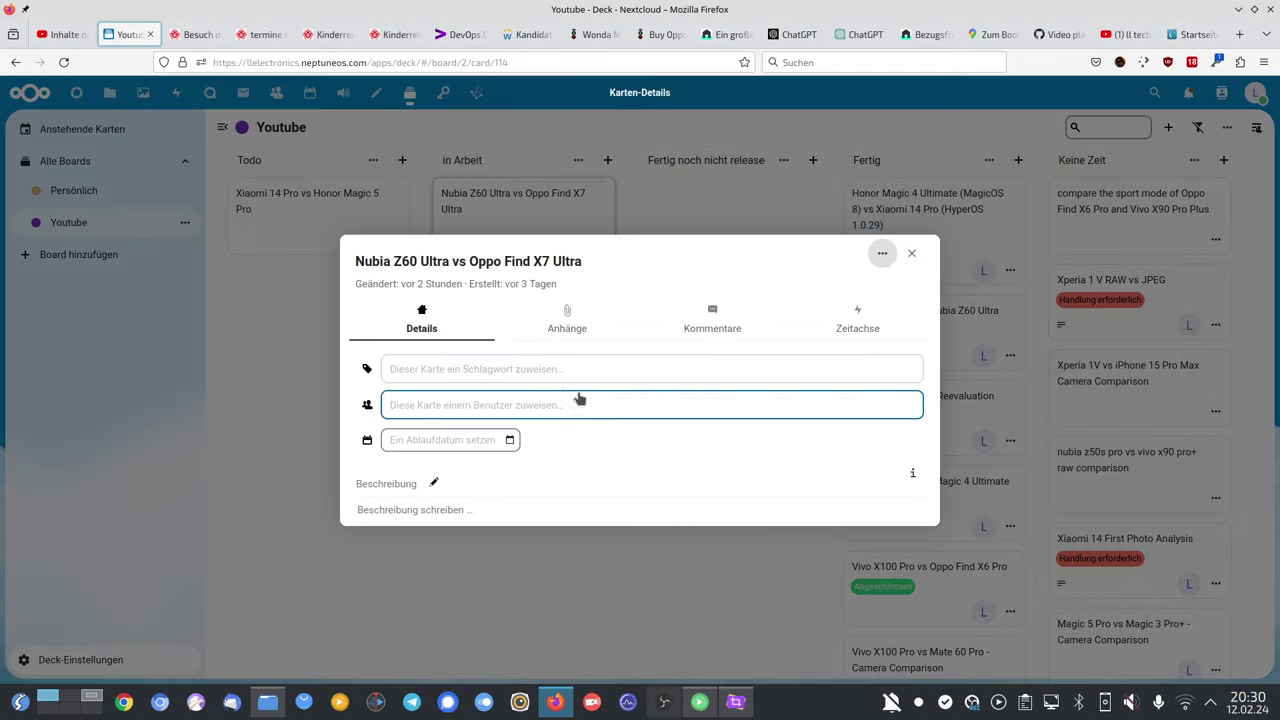
pyautogui.click(587, 372)
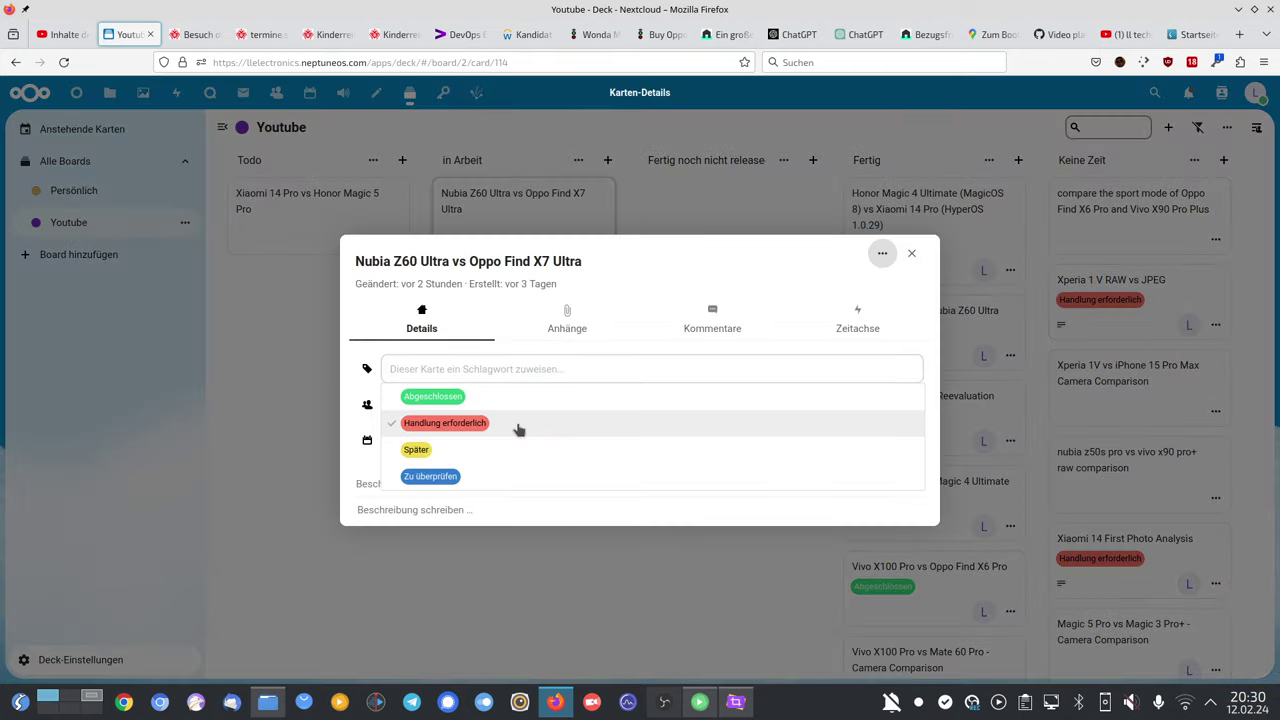
pyautogui.click(490, 424)
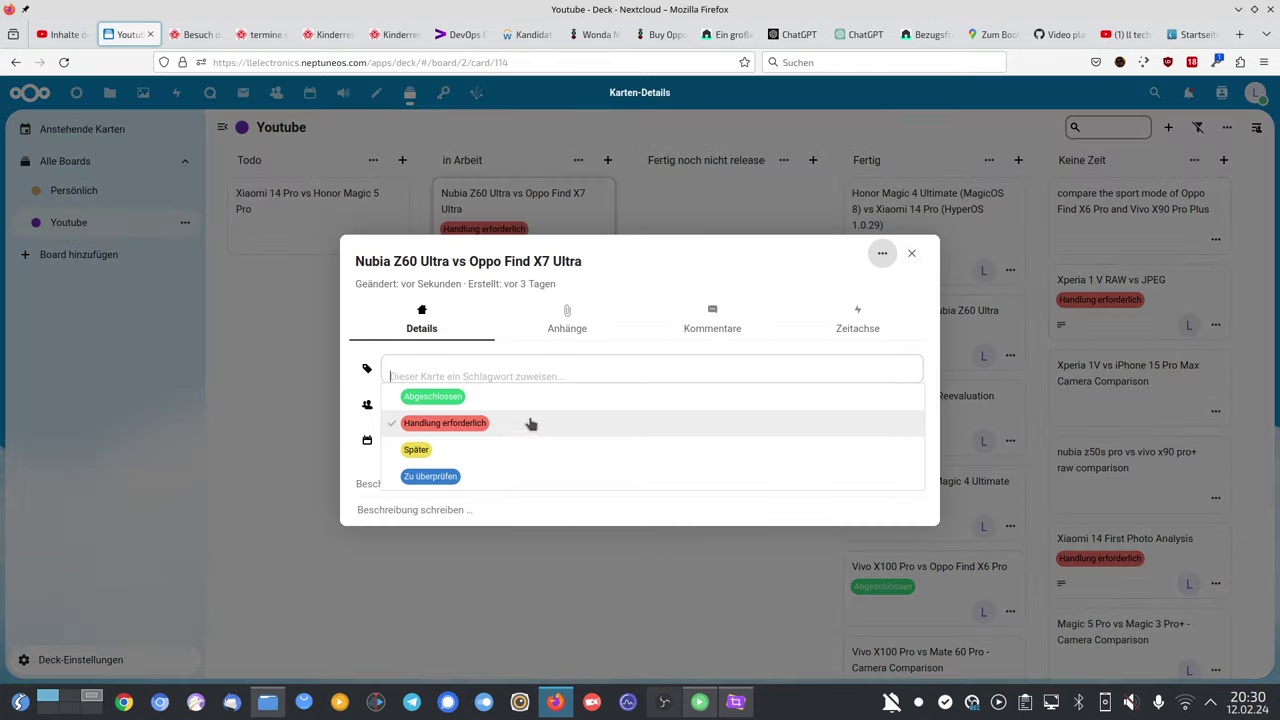
pyautogui.click(648, 512)
# Assign the user to the card, then view its Anhänge attachments section.
pyautogui.click(577, 305)
pyautogui.click(566, 347)
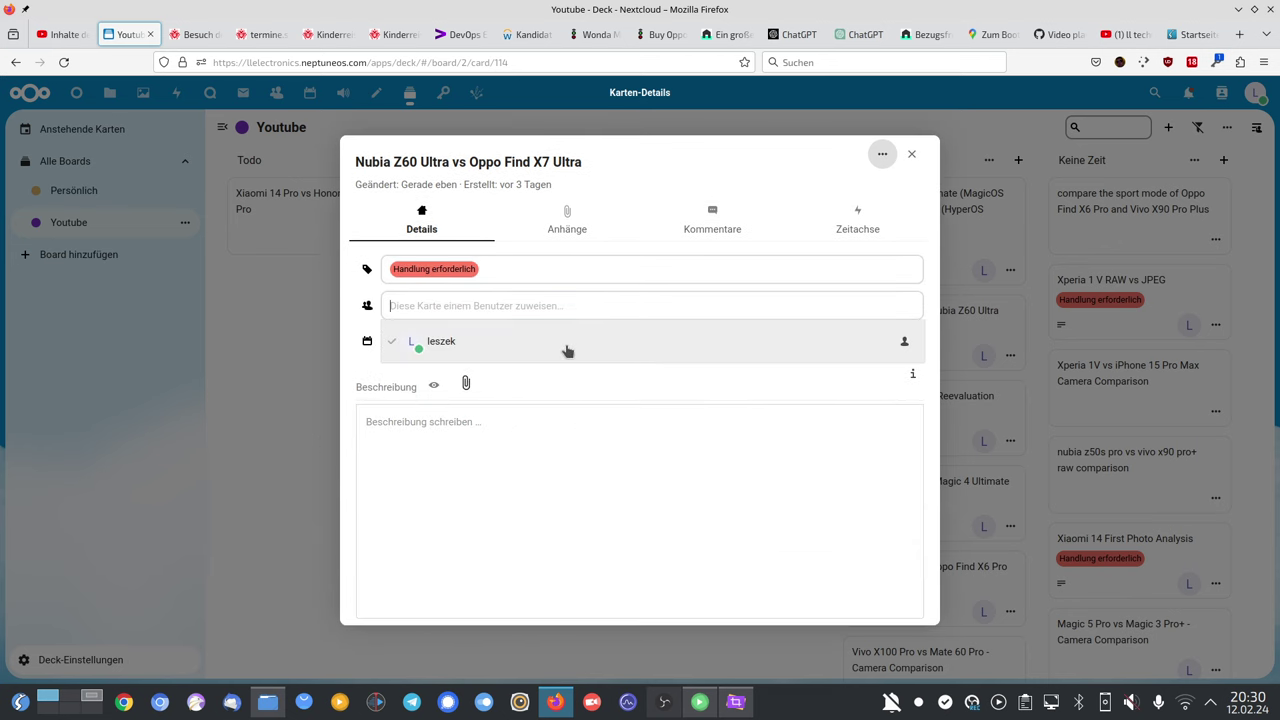
pyautogui.click(590, 397)
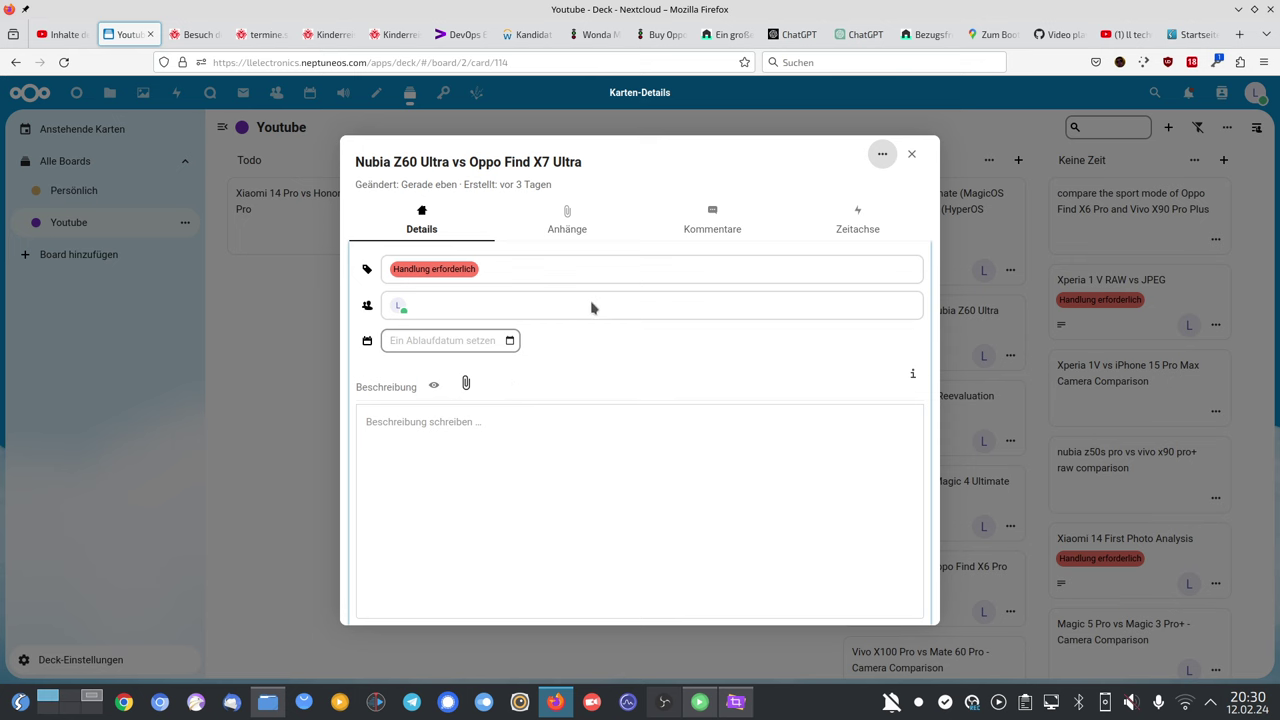
pyautogui.click(587, 222)
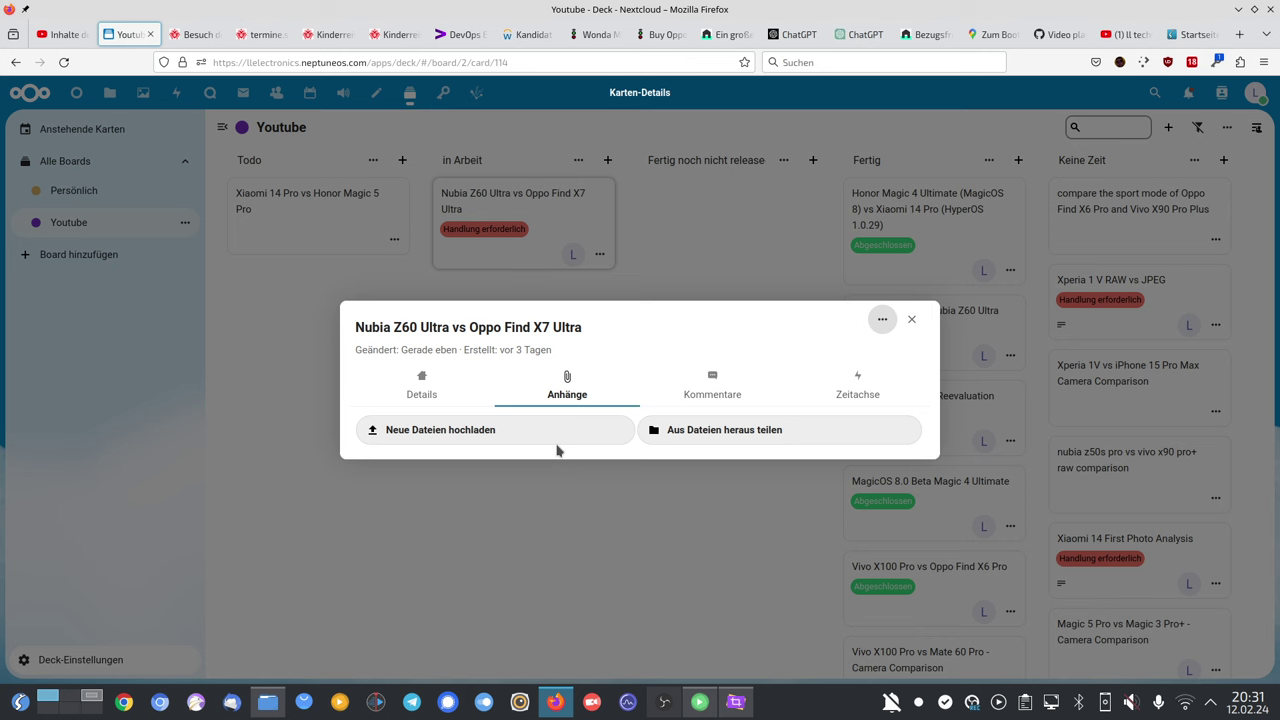
# Look through the card's Kommentare, Zeitachse and Details tabs, then read the Markdown help page.
pyautogui.click(712, 390)
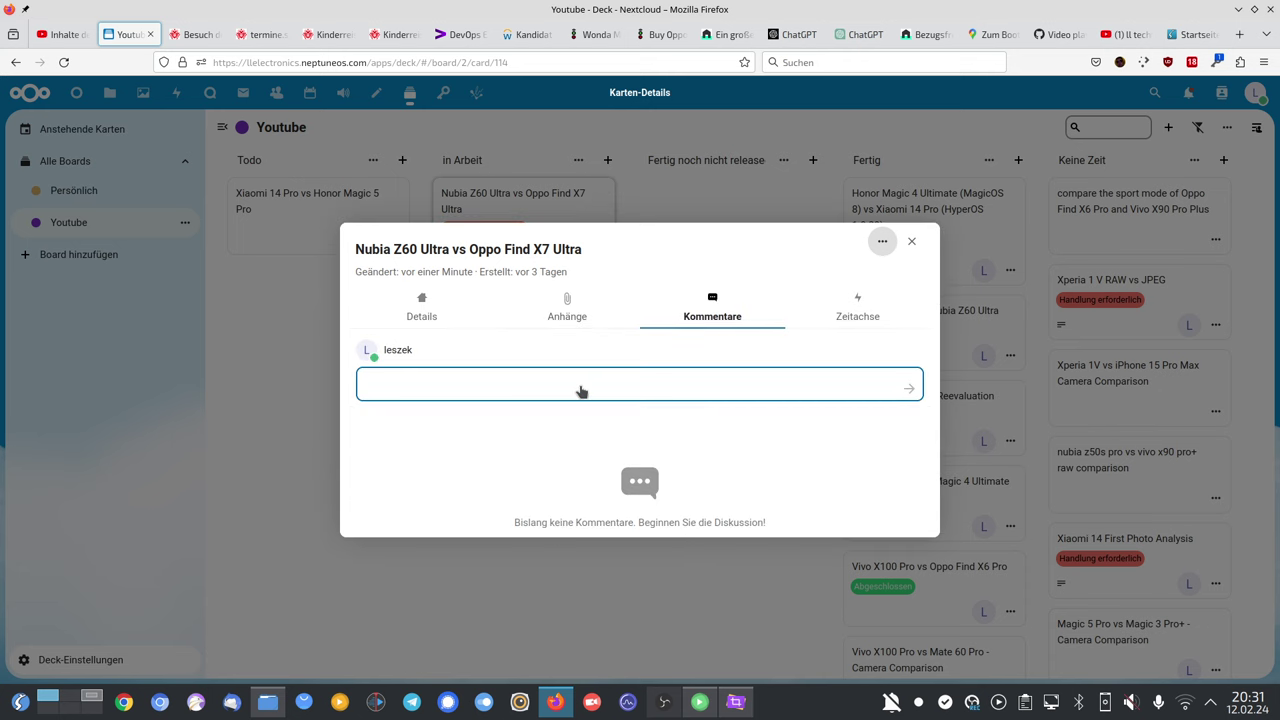
pyautogui.click(842, 314)
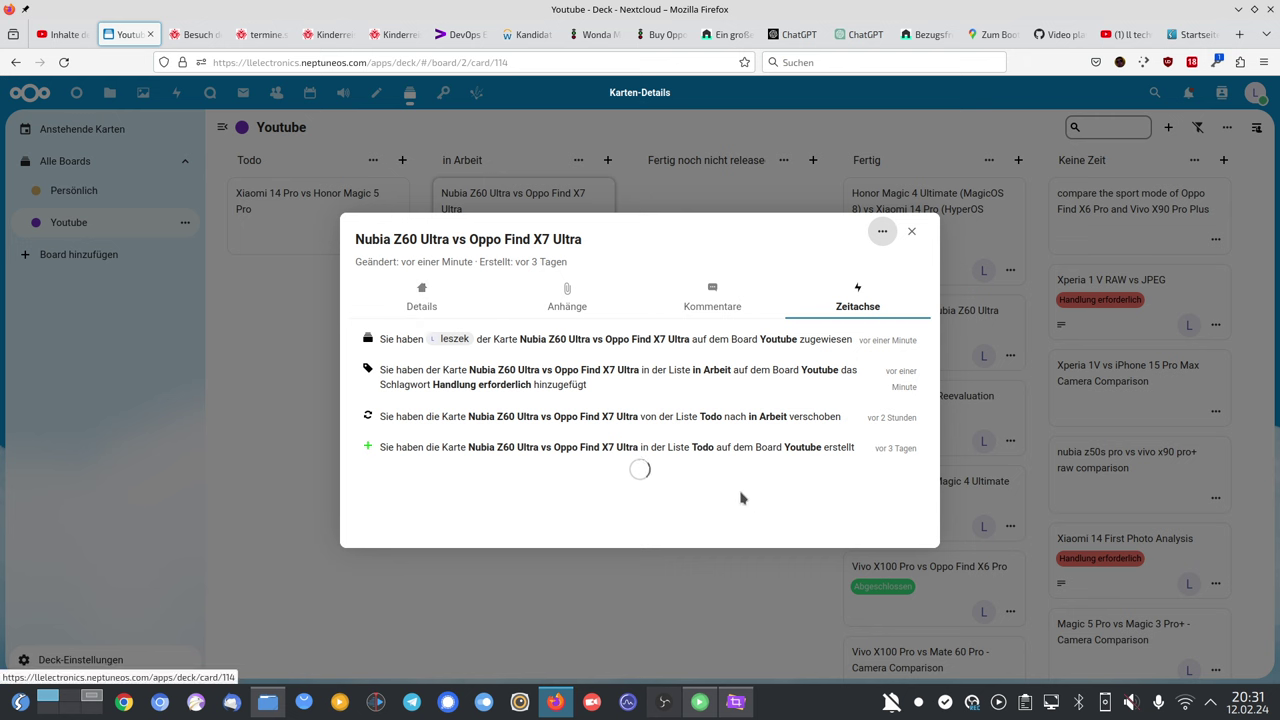
pyautogui.click(425, 318)
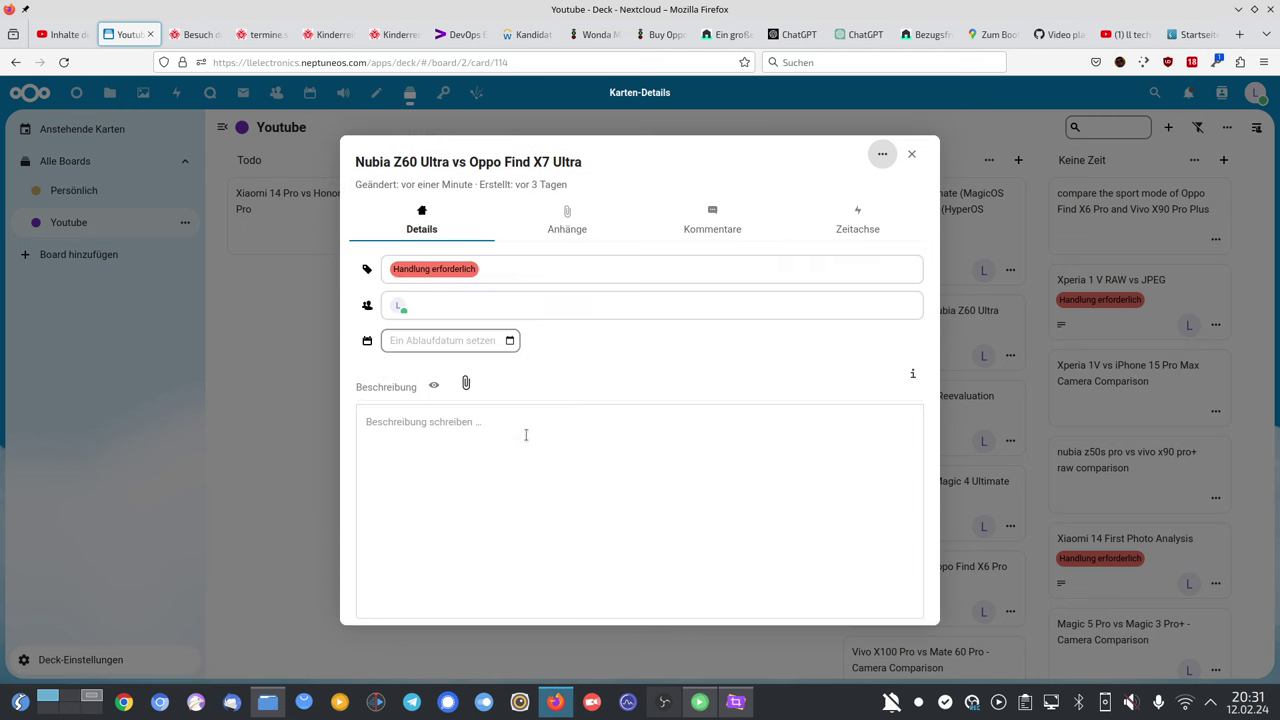
pyautogui.click(912, 374)
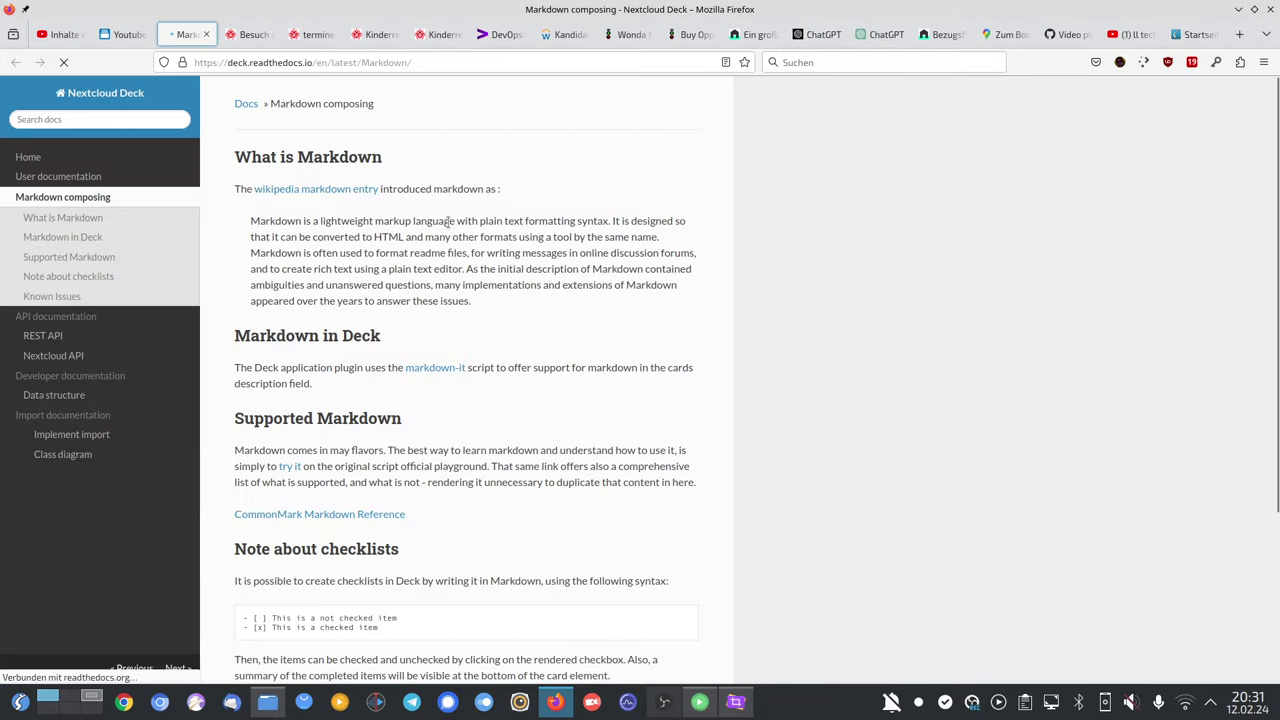
pyautogui.scroll(-4, 516, 466)
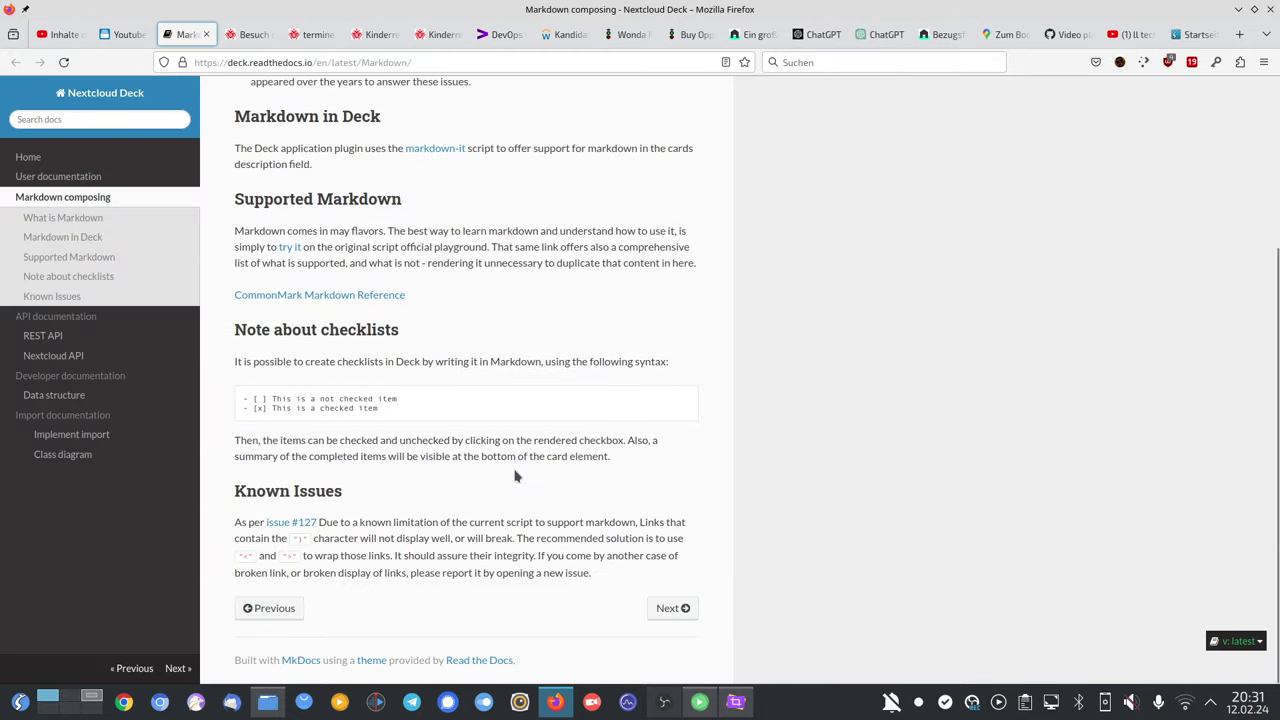
pyautogui.scroll(4, 516, 476)
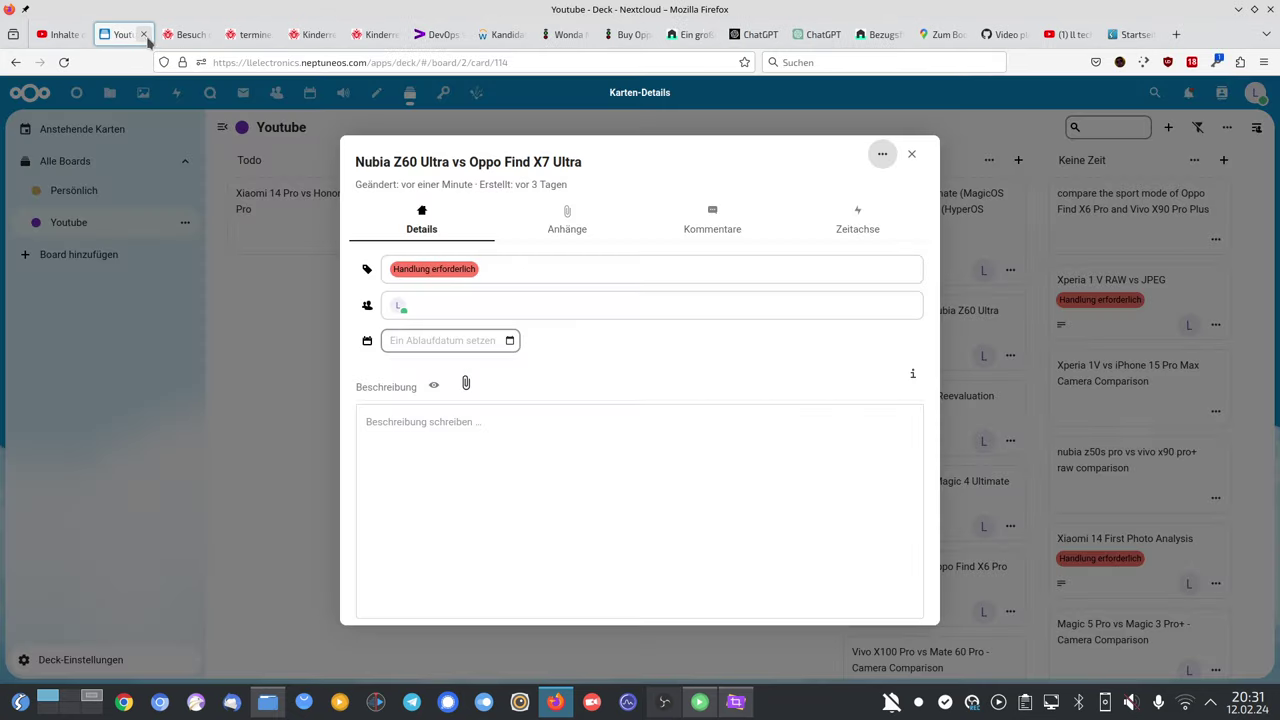
# Back on the card, write the description checklist entry '[X] Check 1'.
pyautogui.click(206, 34)
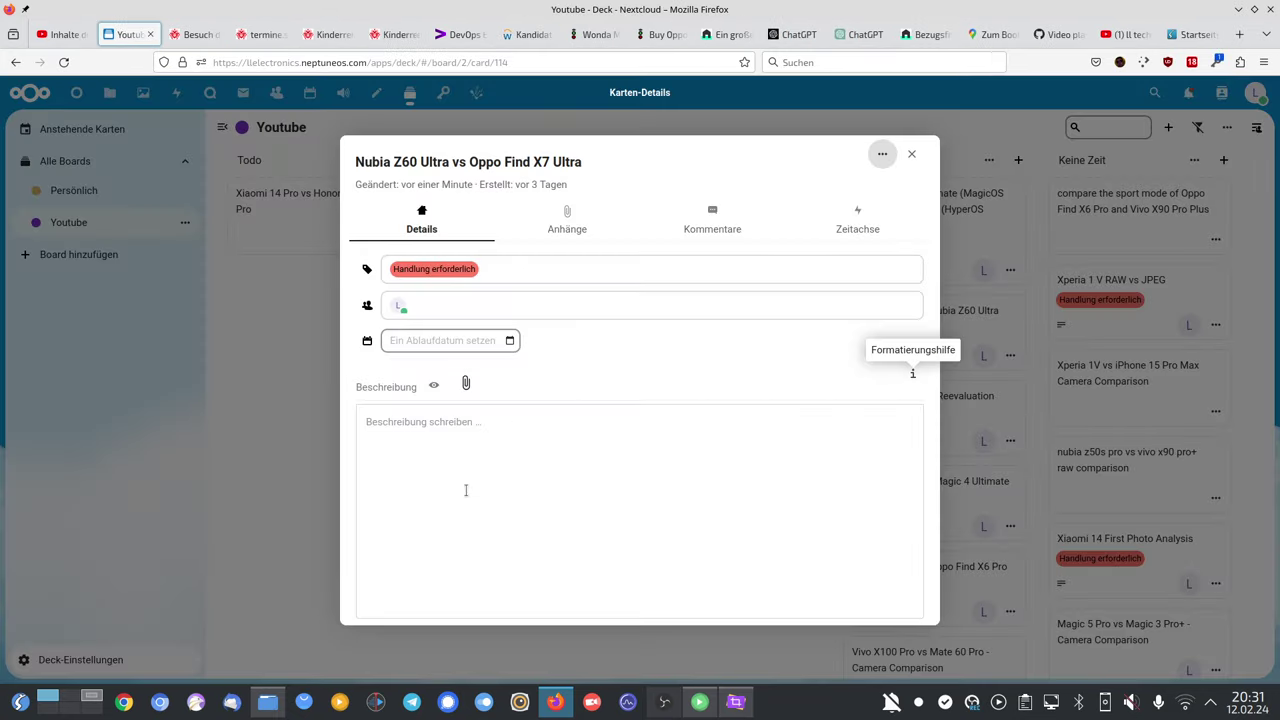
pyautogui.click(481, 438)
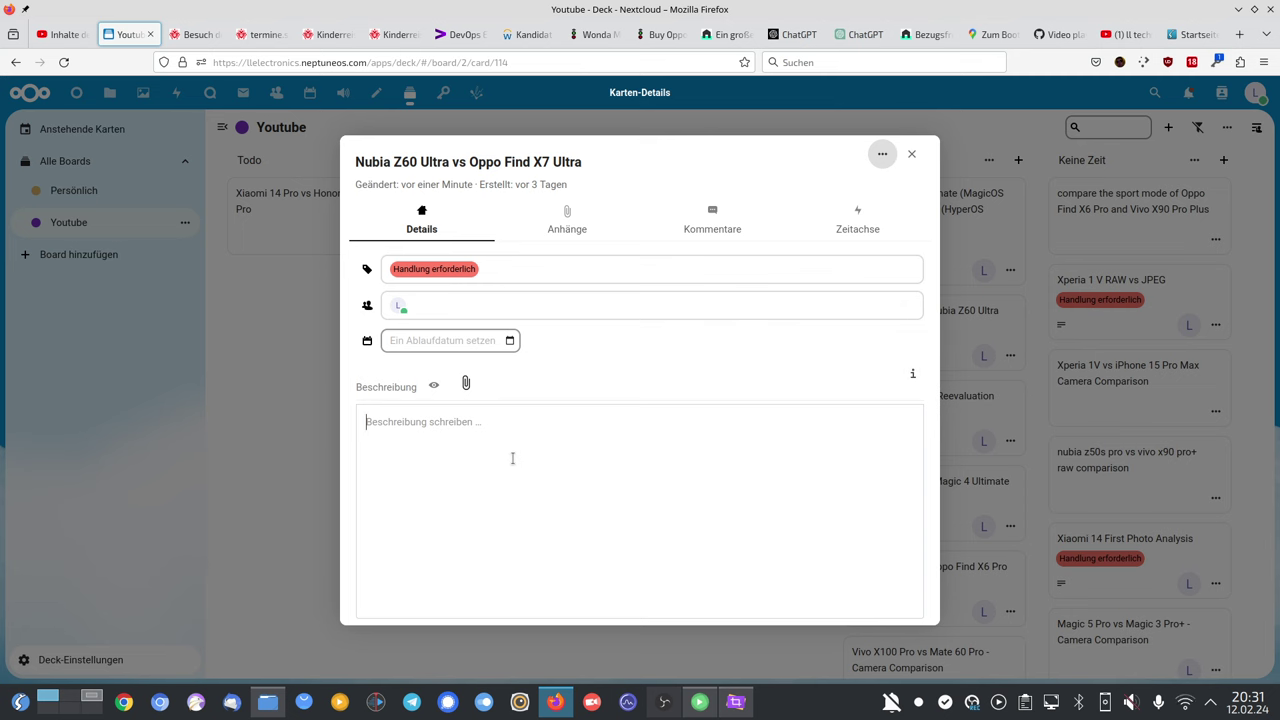
pyautogui.write('(')
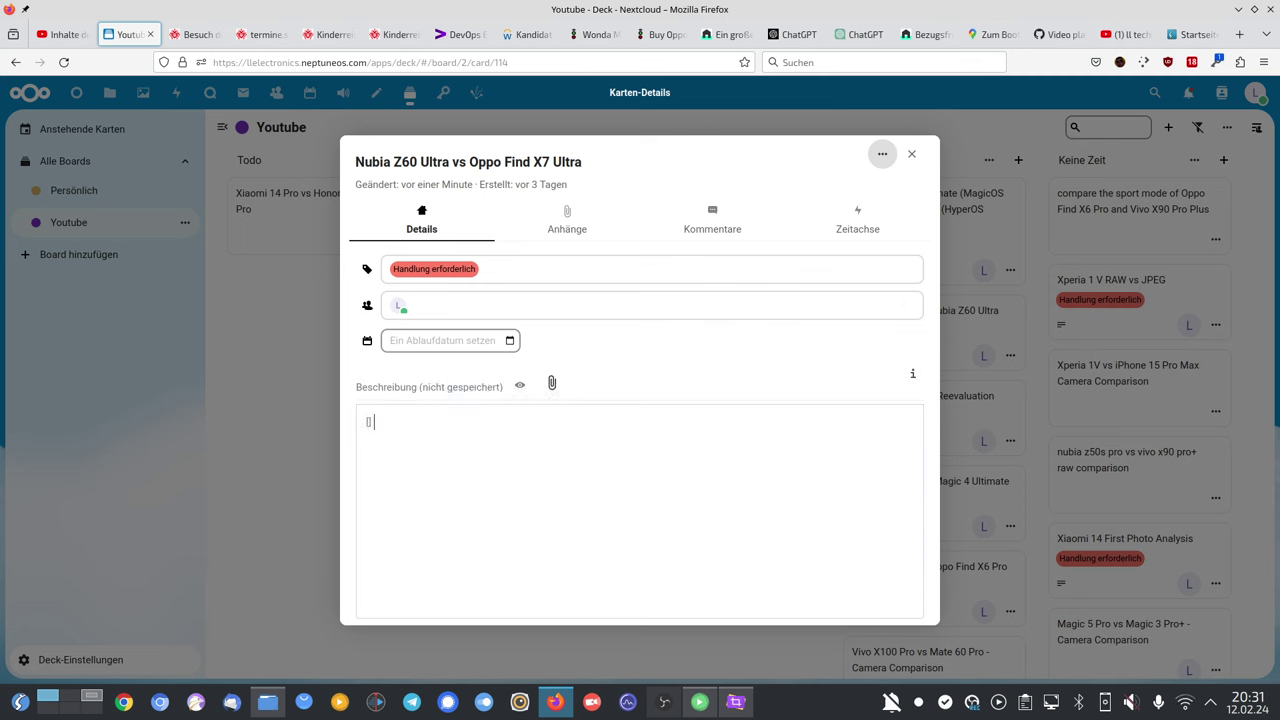
pyautogui.write('] Check 1')
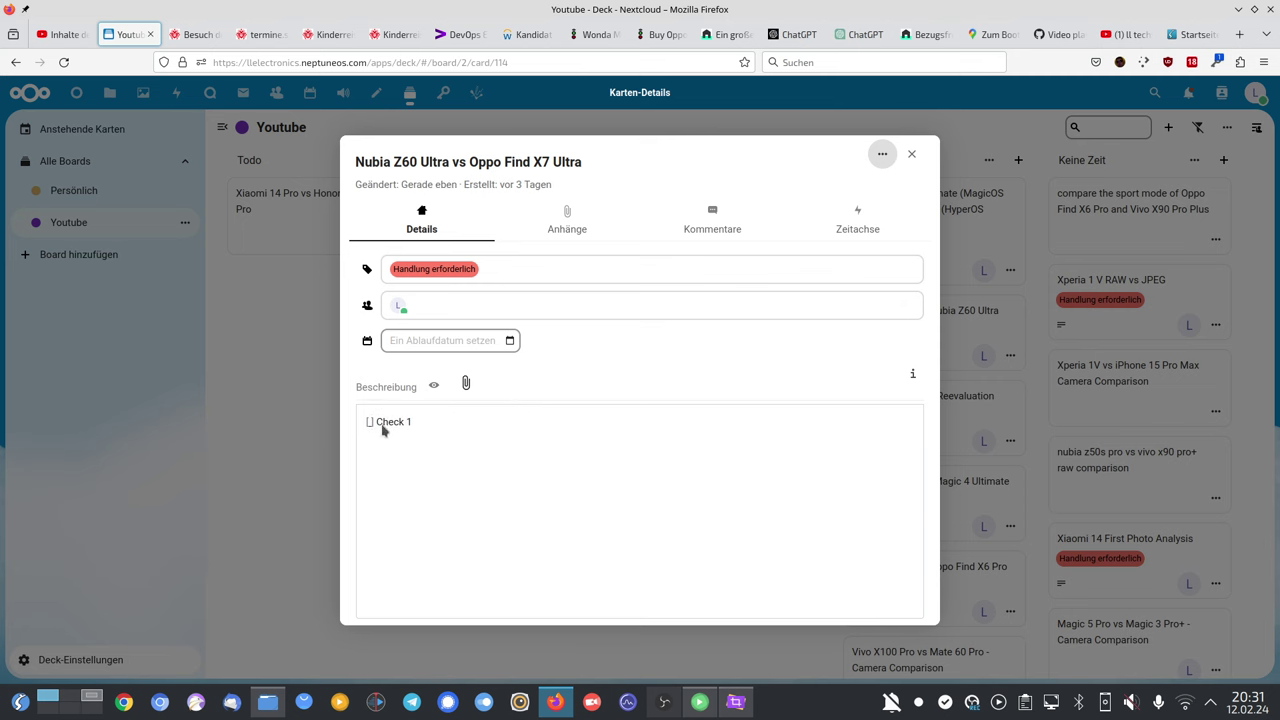
pyautogui.click(370, 422)
pyautogui.write('X')
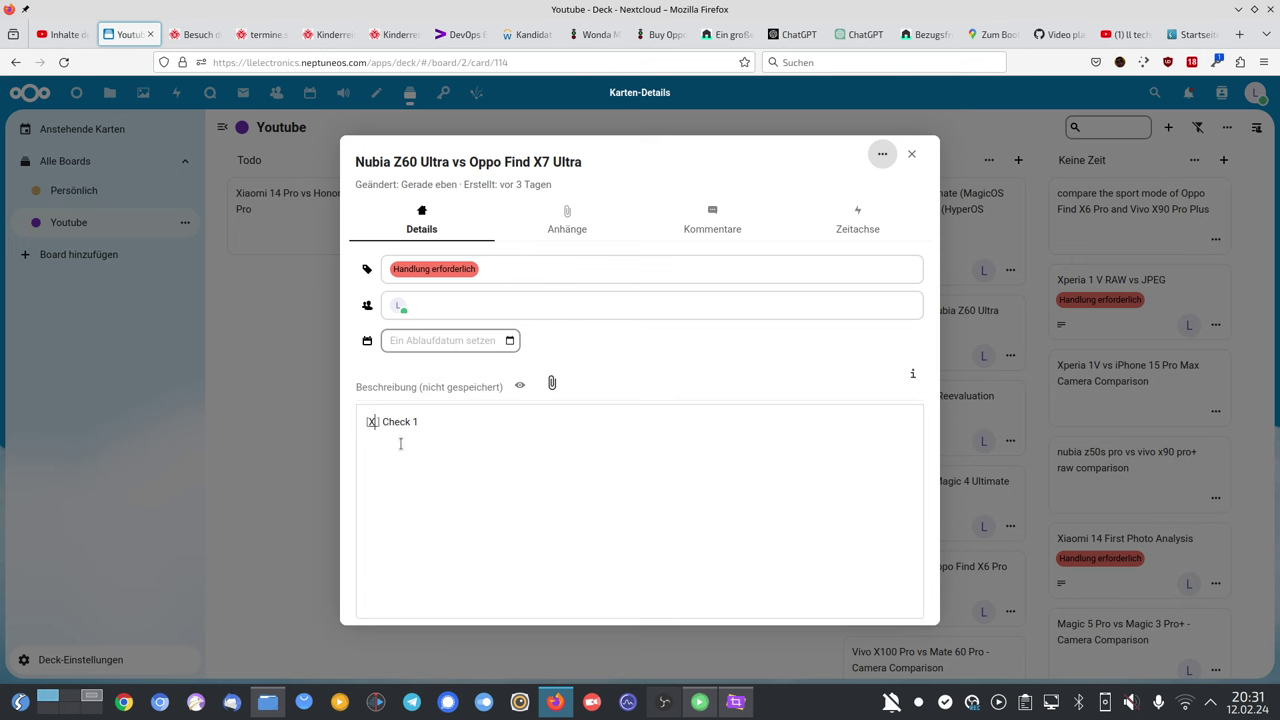
pyautogui.click(432, 430)
# Preview the rendered description, return to editing, and select all its text.
pyautogui.click(432, 388)
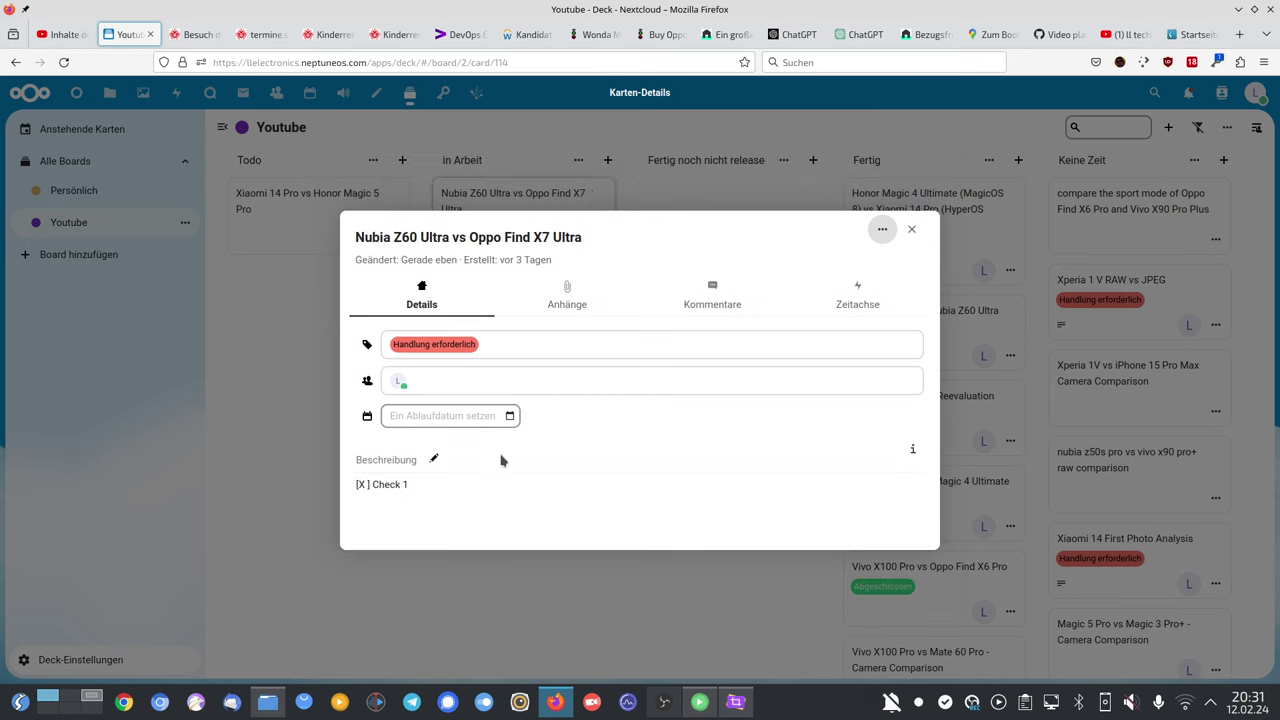
pyautogui.click(433, 460)
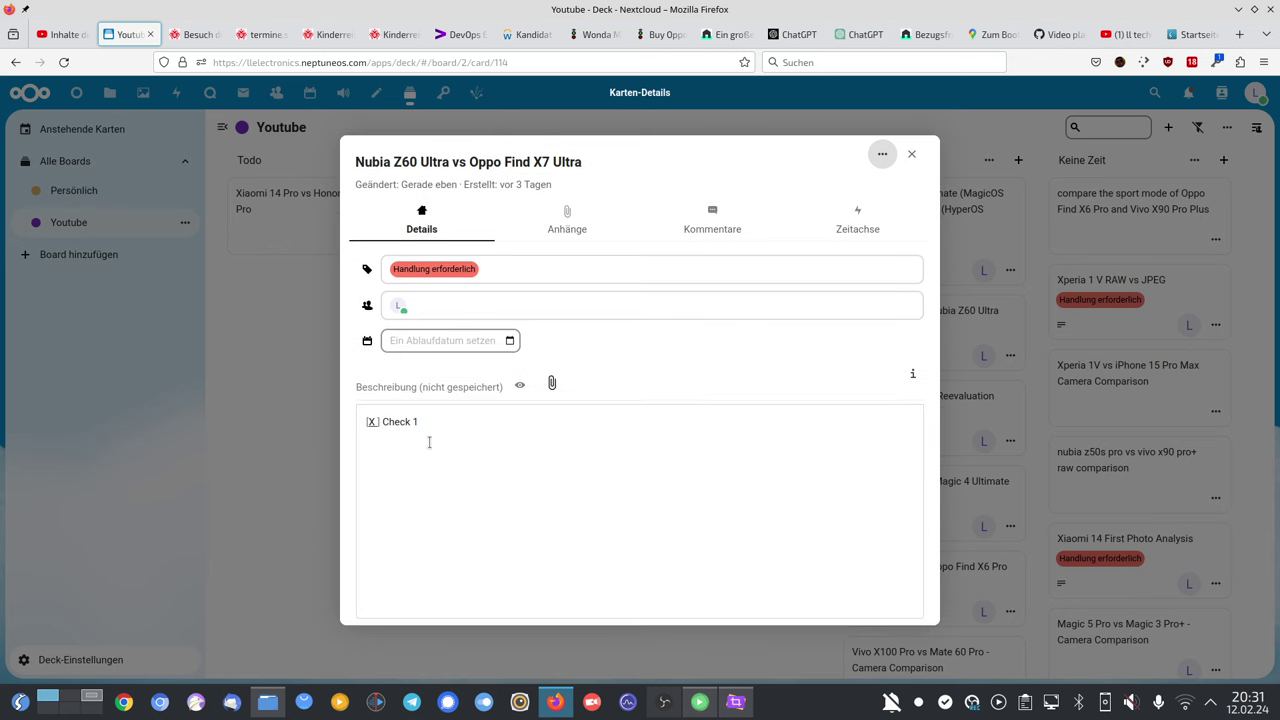
pyautogui.hotkey('ctrl', 'a')
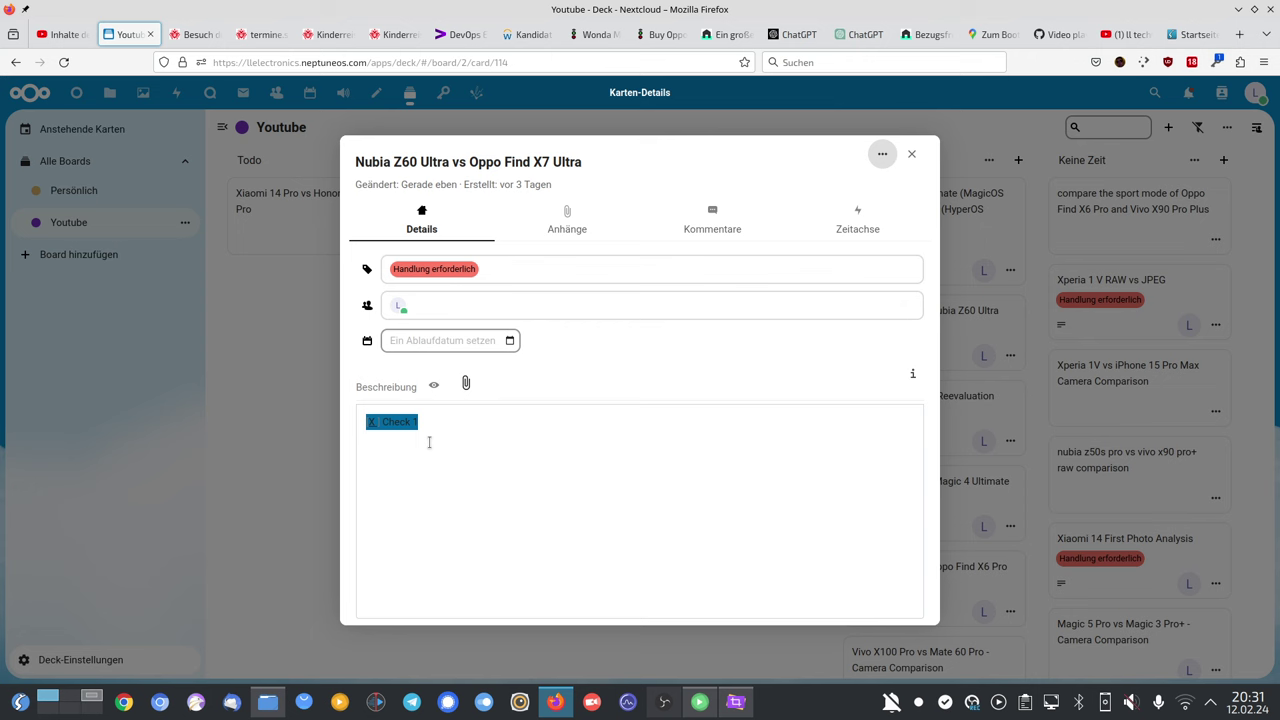
pyautogui.click(883, 155)
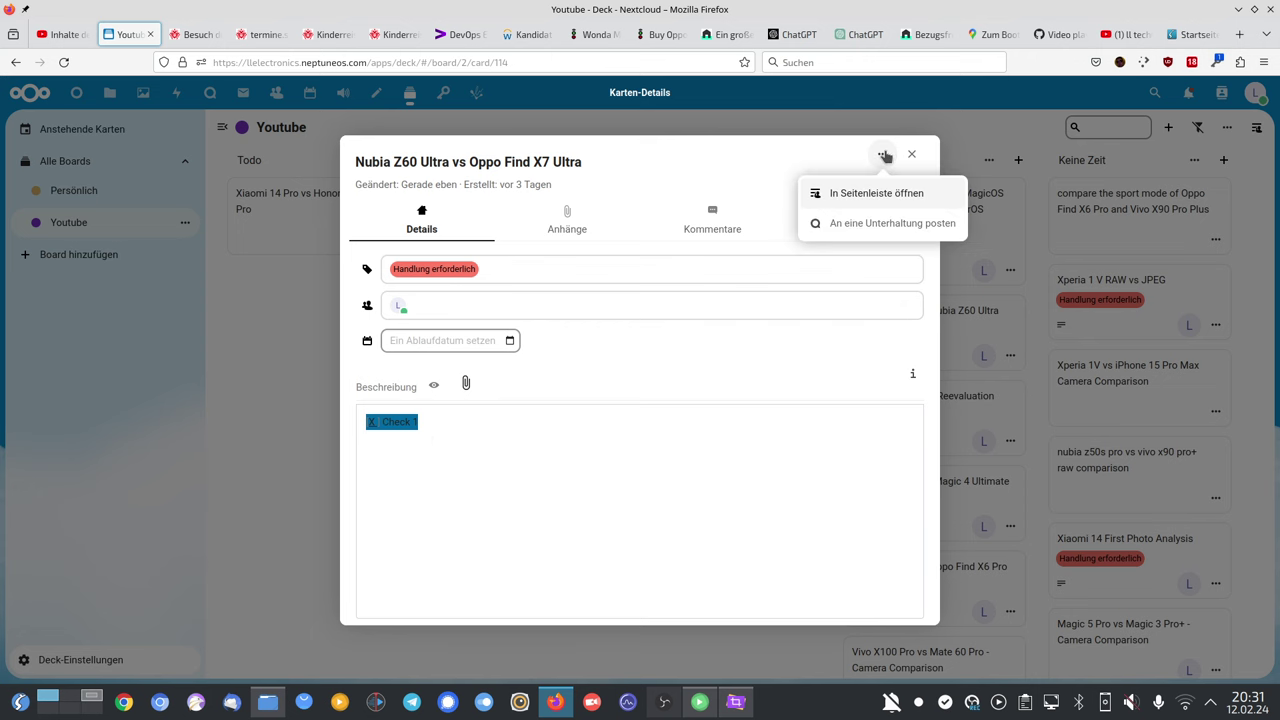
pyautogui.click(909, 153)
# Close the card, search the board for 'Harmon' then 'Hyper', and clear the search.
pyautogui.click(911, 154)
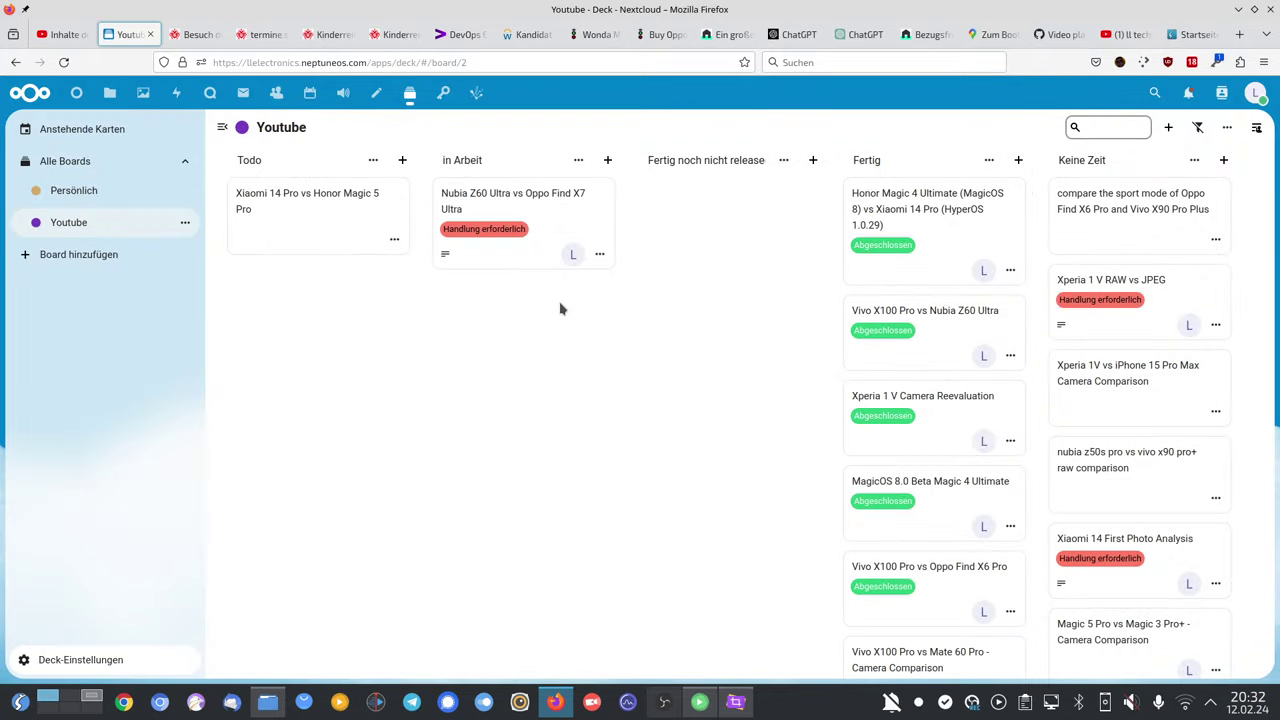
pyautogui.click(1094, 130)
pyautogui.write('Harmon')
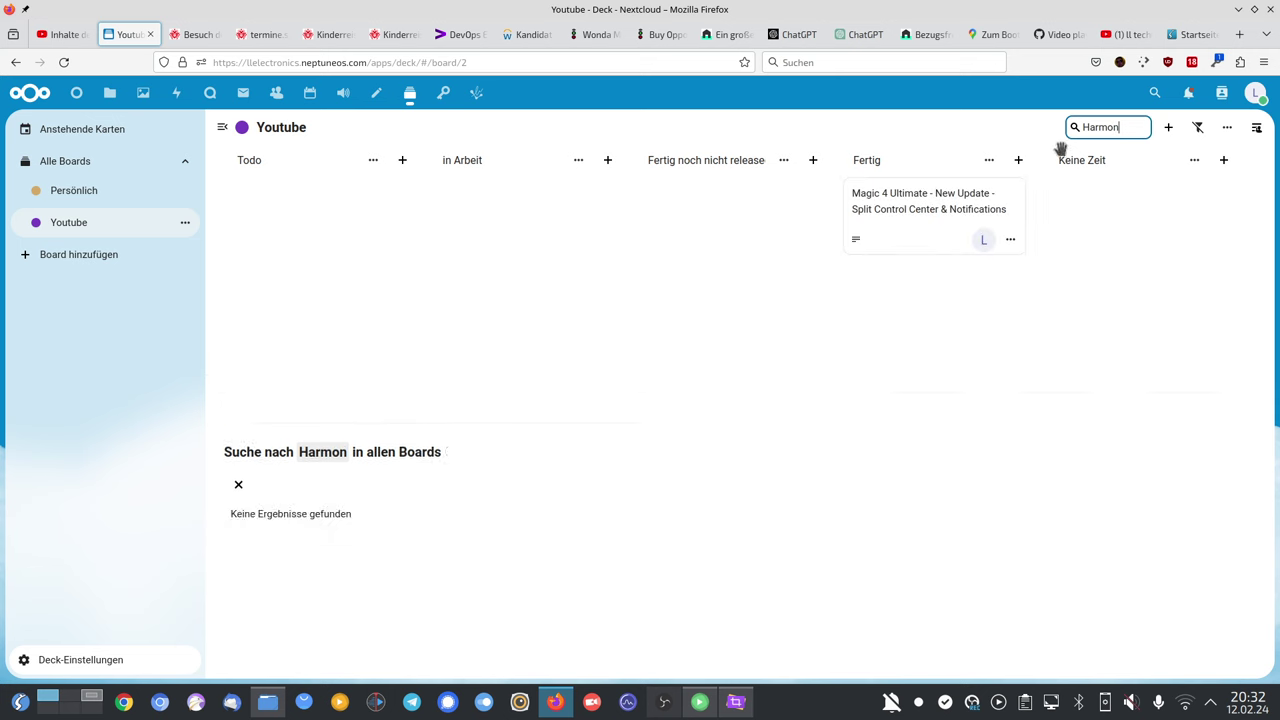
pyautogui.doubleClick(1089, 130)
pyautogui.write('Hyper')
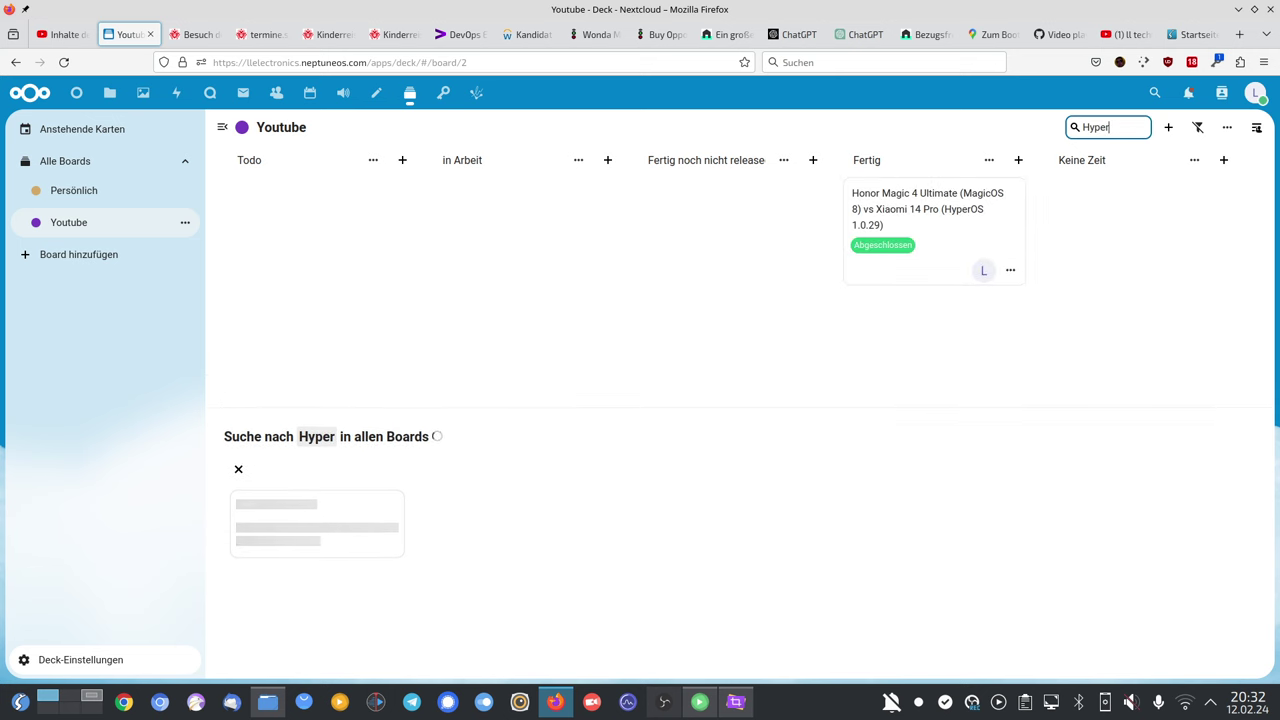
pyautogui.hotkey('ctrl', 'a')
pyautogui.press('BackSpace')
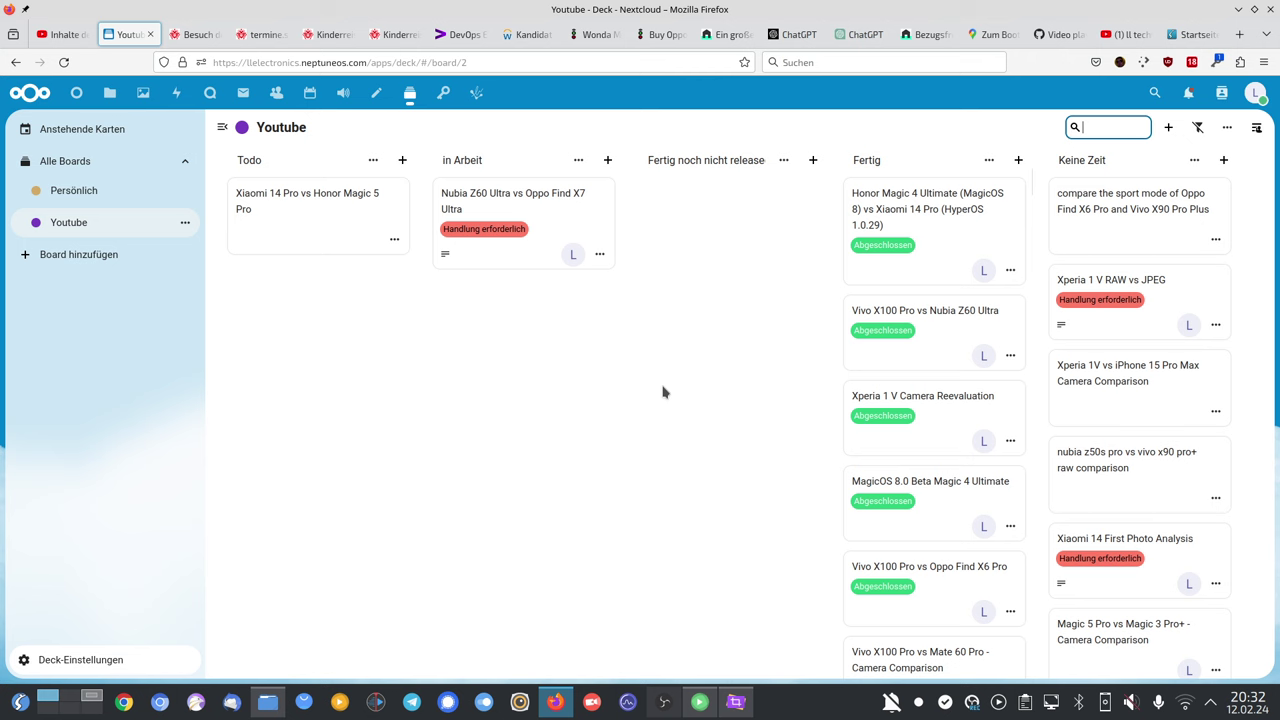
pyautogui.click(1197, 128)
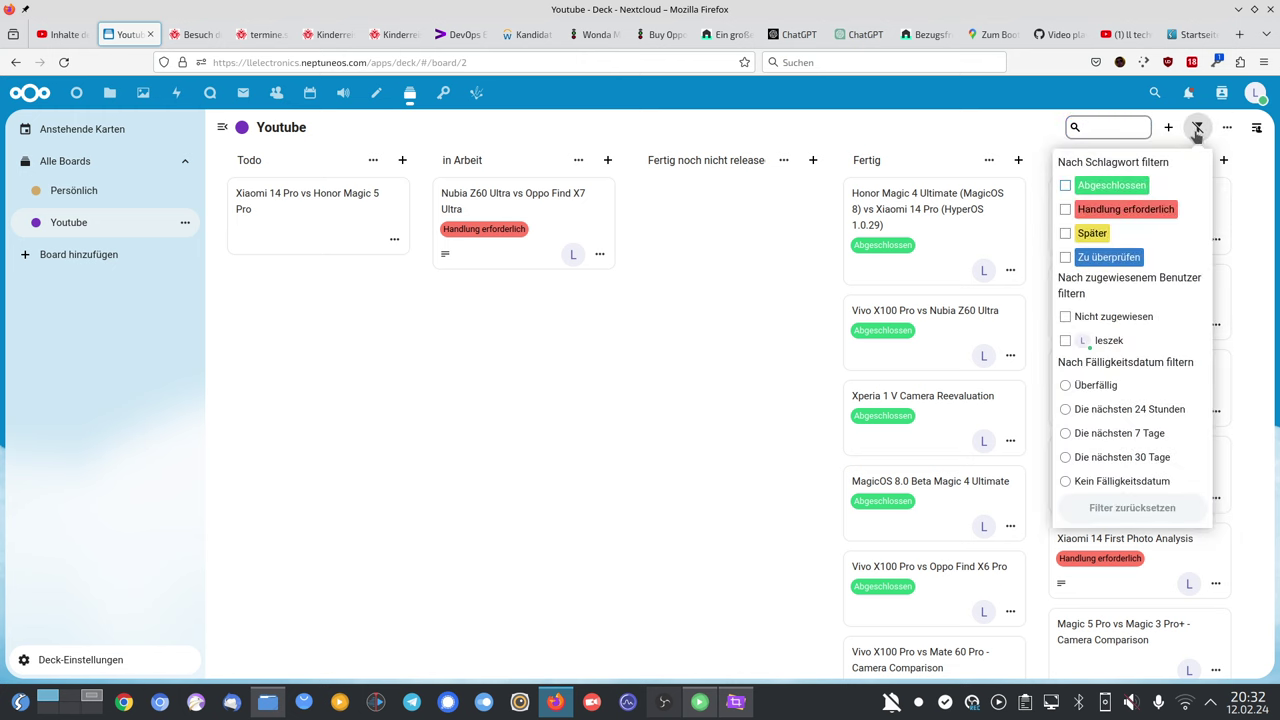
pyautogui.click(1200, 129)
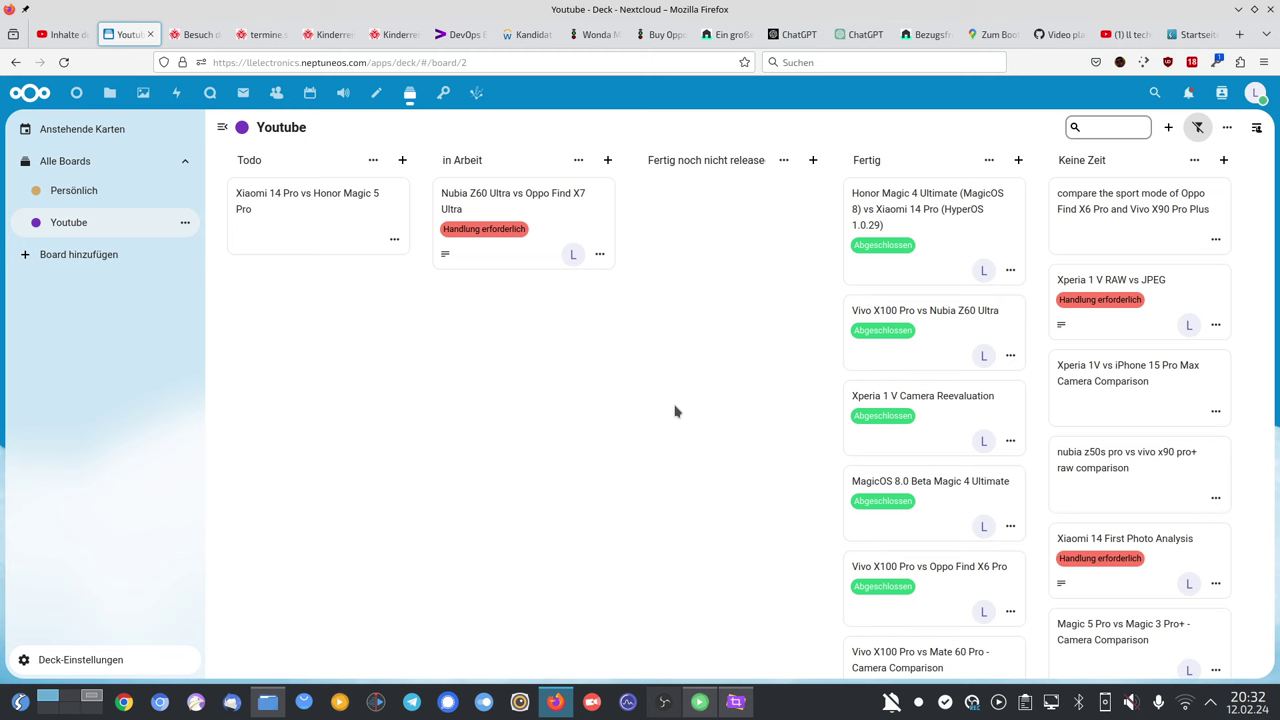
pyautogui.click(1143, 62)
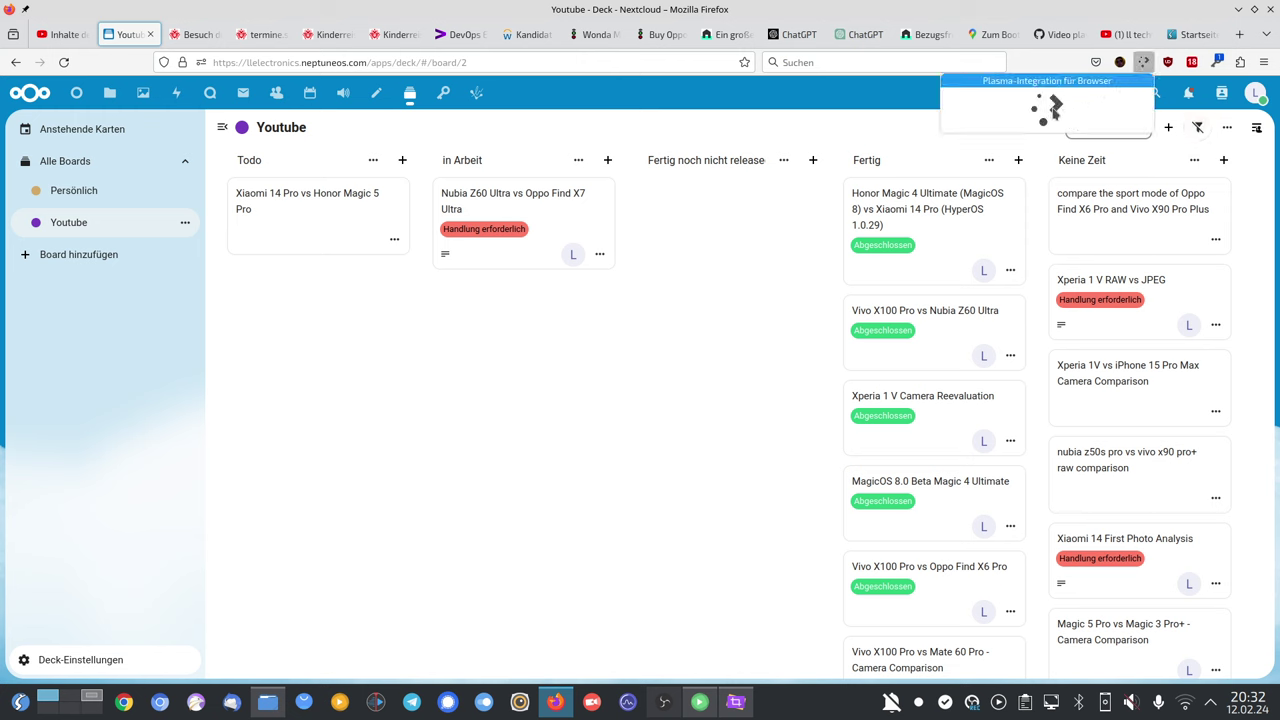
pyautogui.click(697, 380)
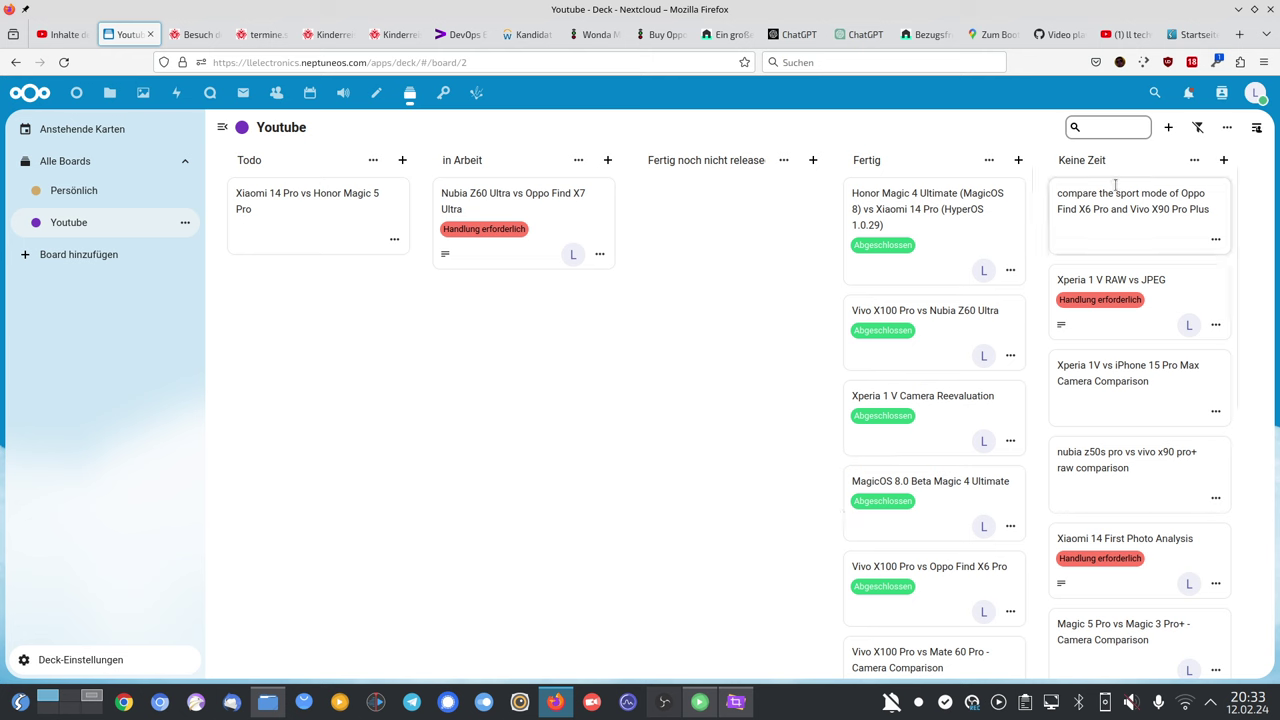
pyautogui.click(1168, 62)
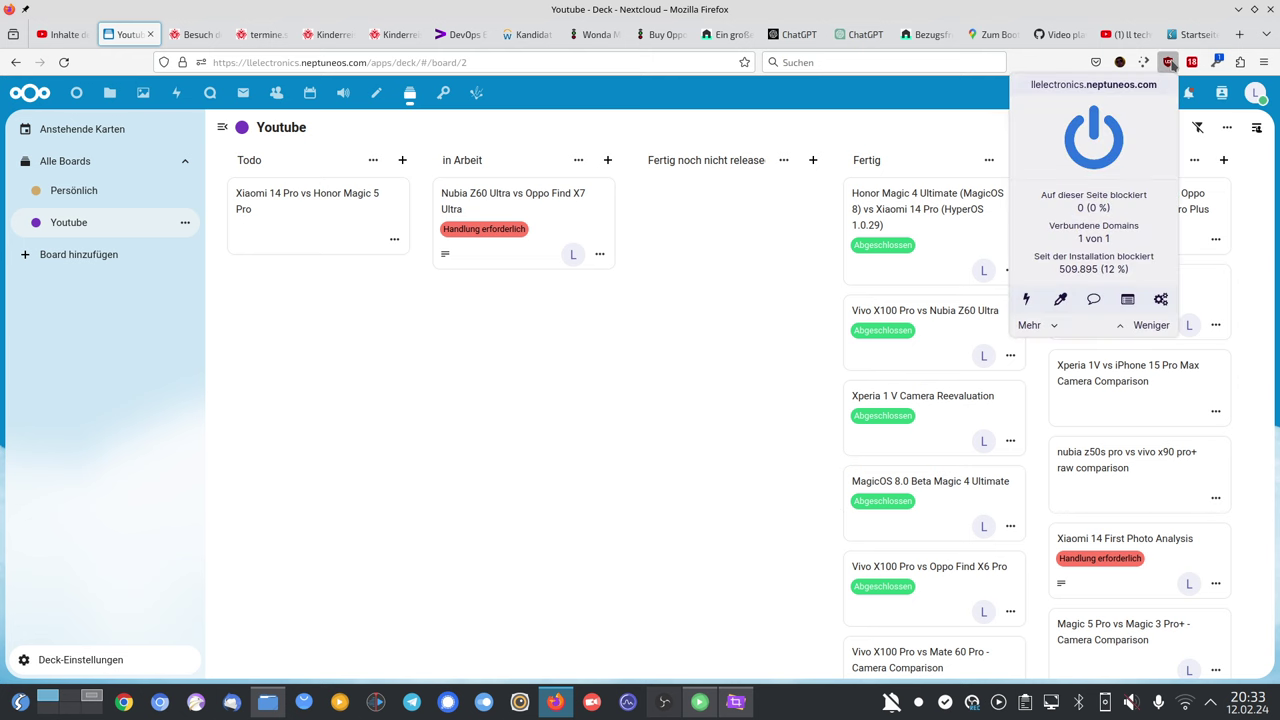
pyautogui.click(1168, 62)
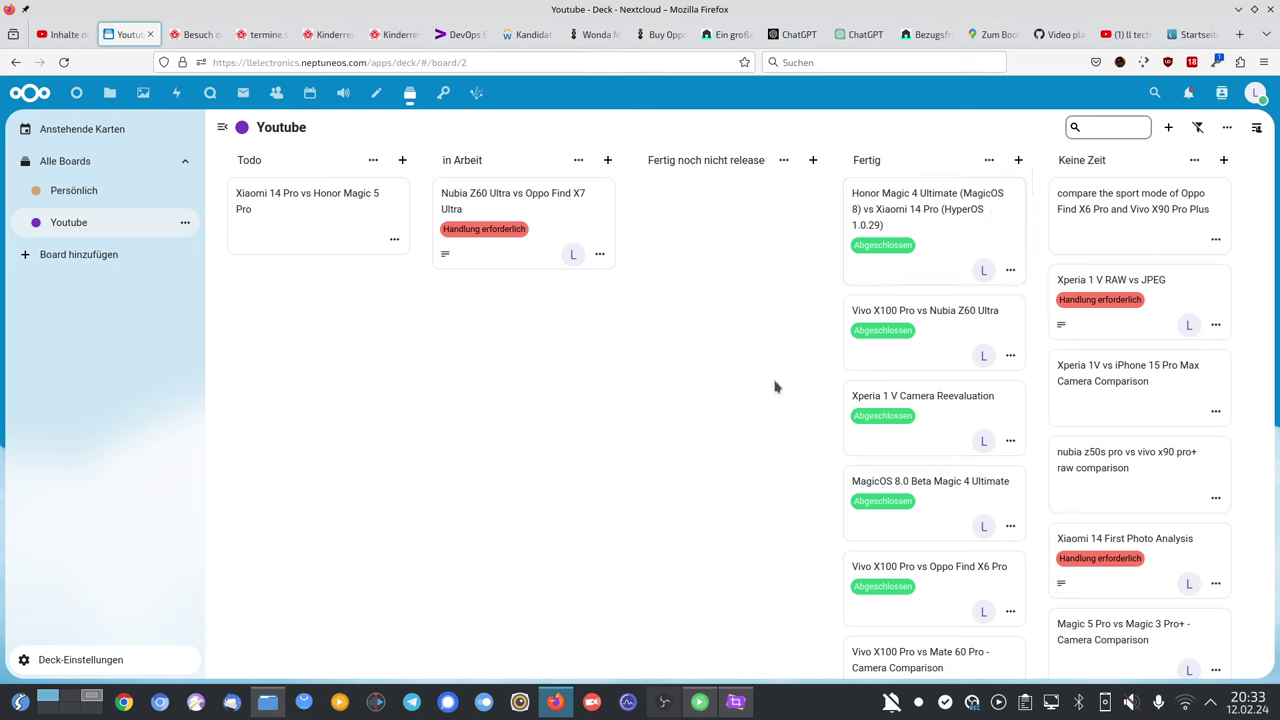
pyautogui.click(1218, 63)
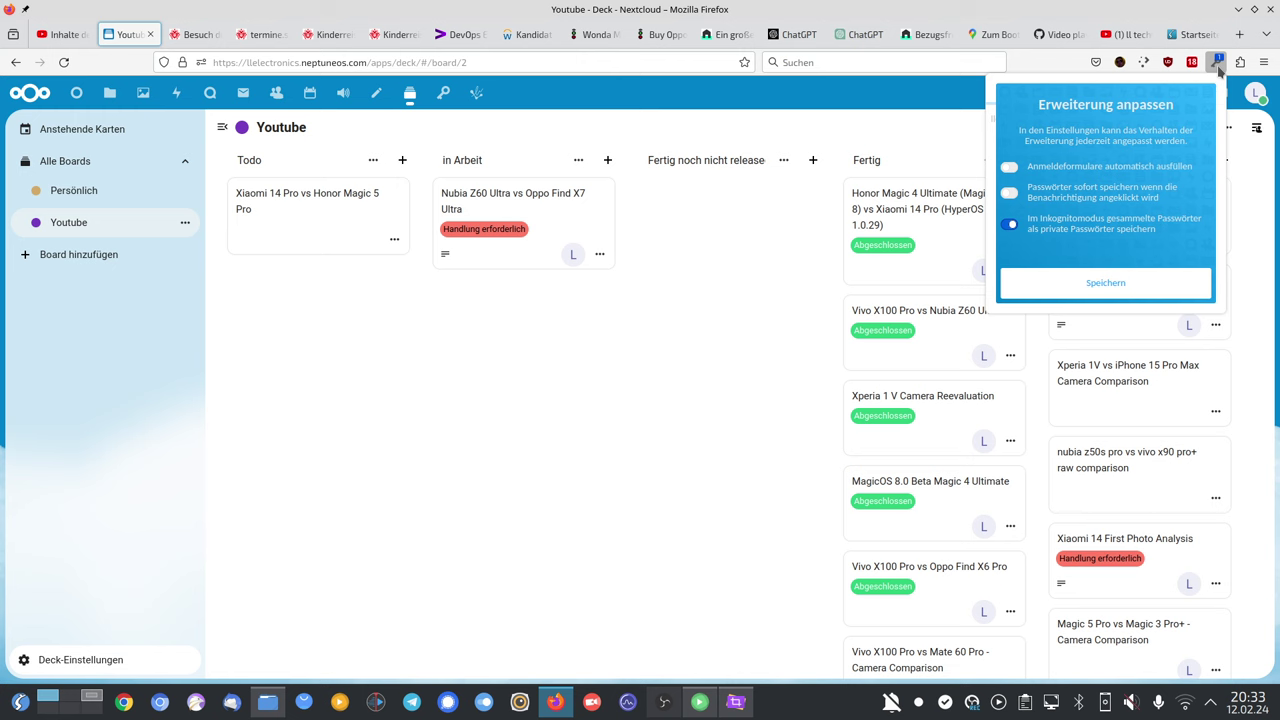
pyautogui.click(1218, 64)
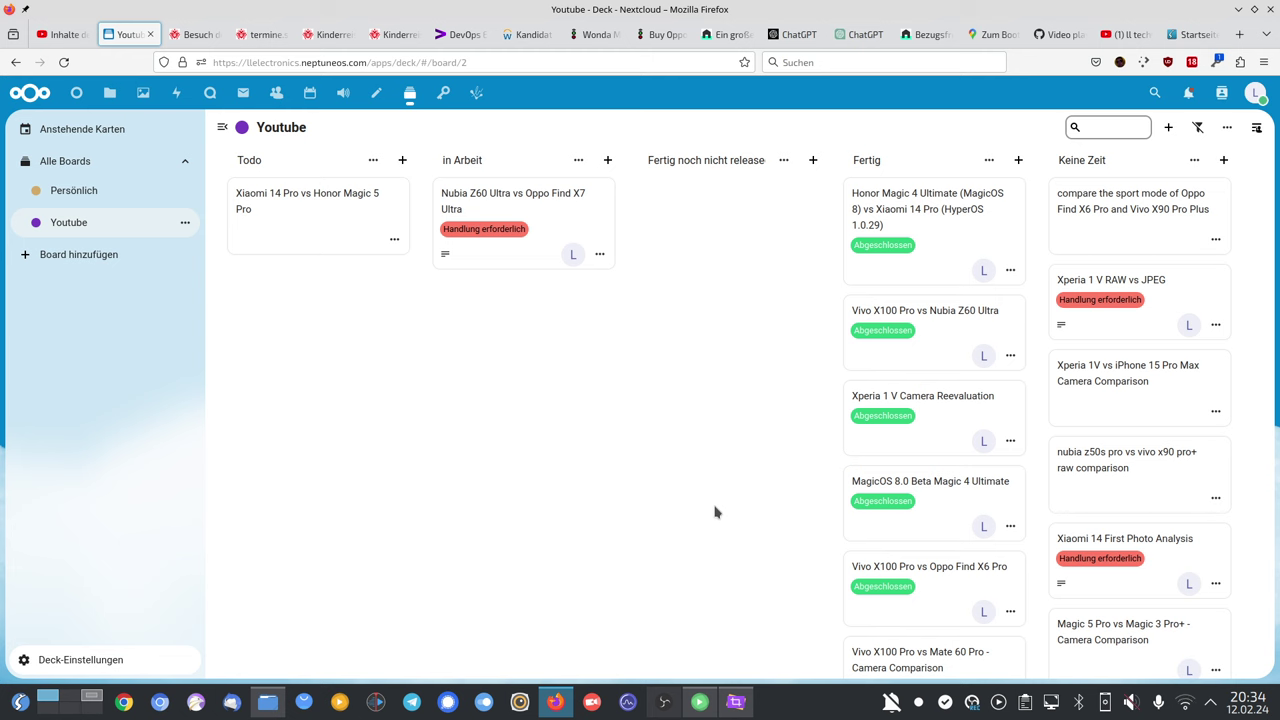
# Close the mpv player and Spectacle screenshot window, then switch to the OBS desktop.
pyautogui.moveTo(1, 1)
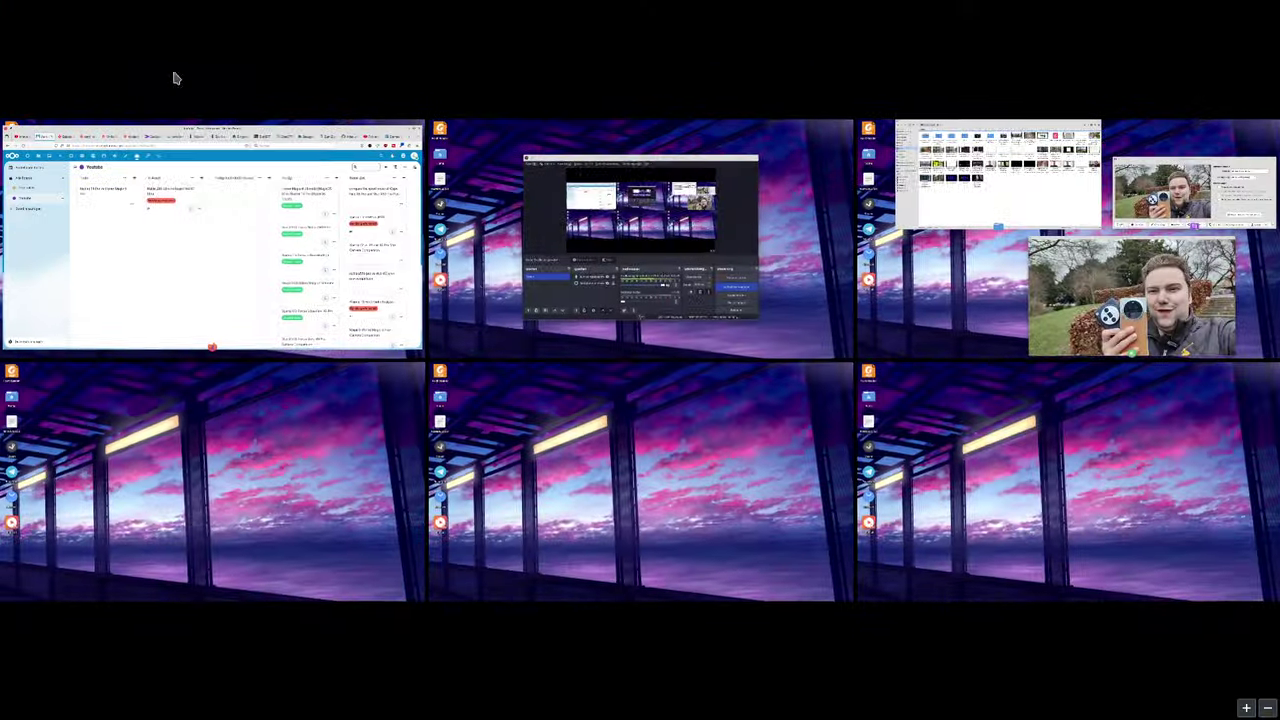
pyautogui.click(1083, 310)
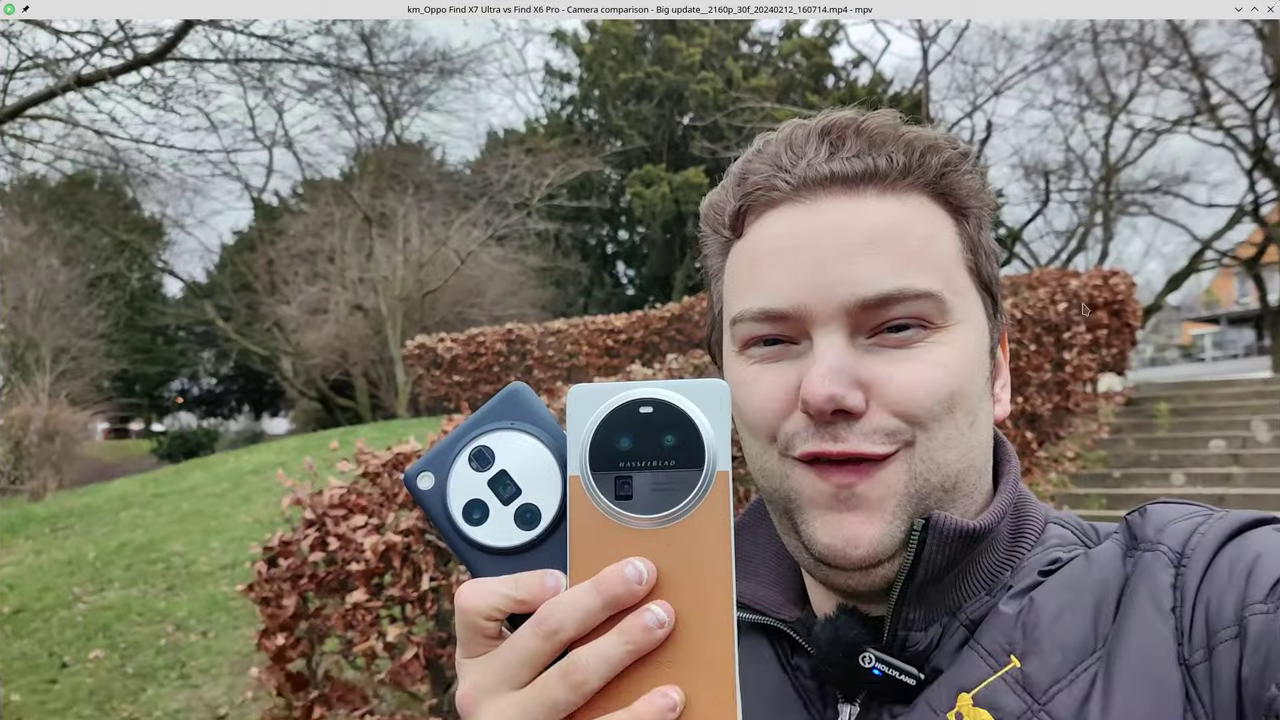
pyautogui.click(1271, 9)
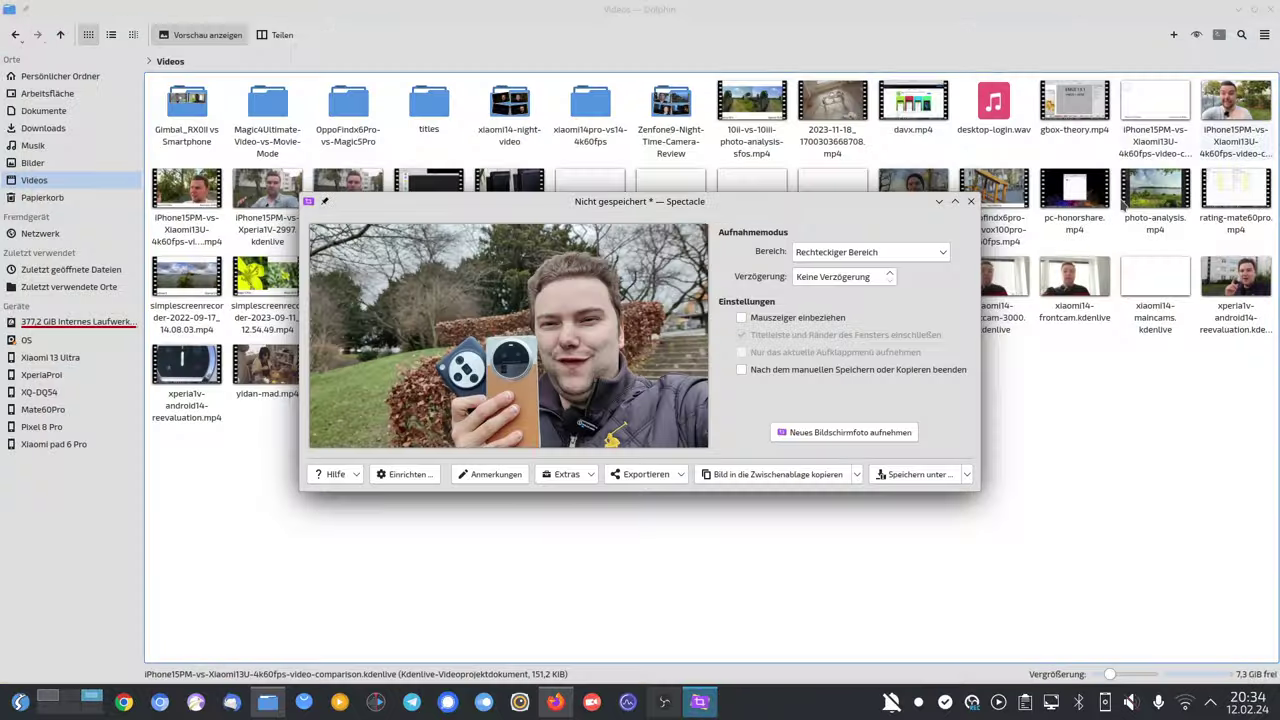
pyautogui.click(970, 201)
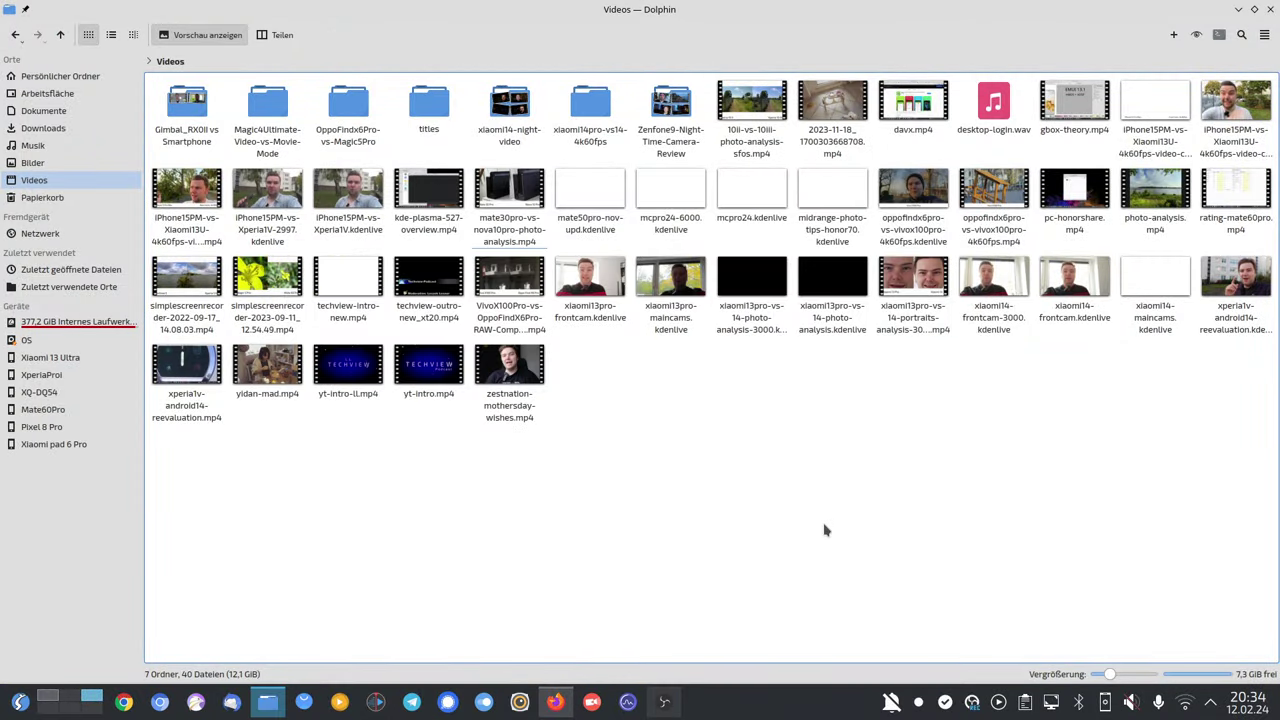
pyautogui.moveTo(3, 3)
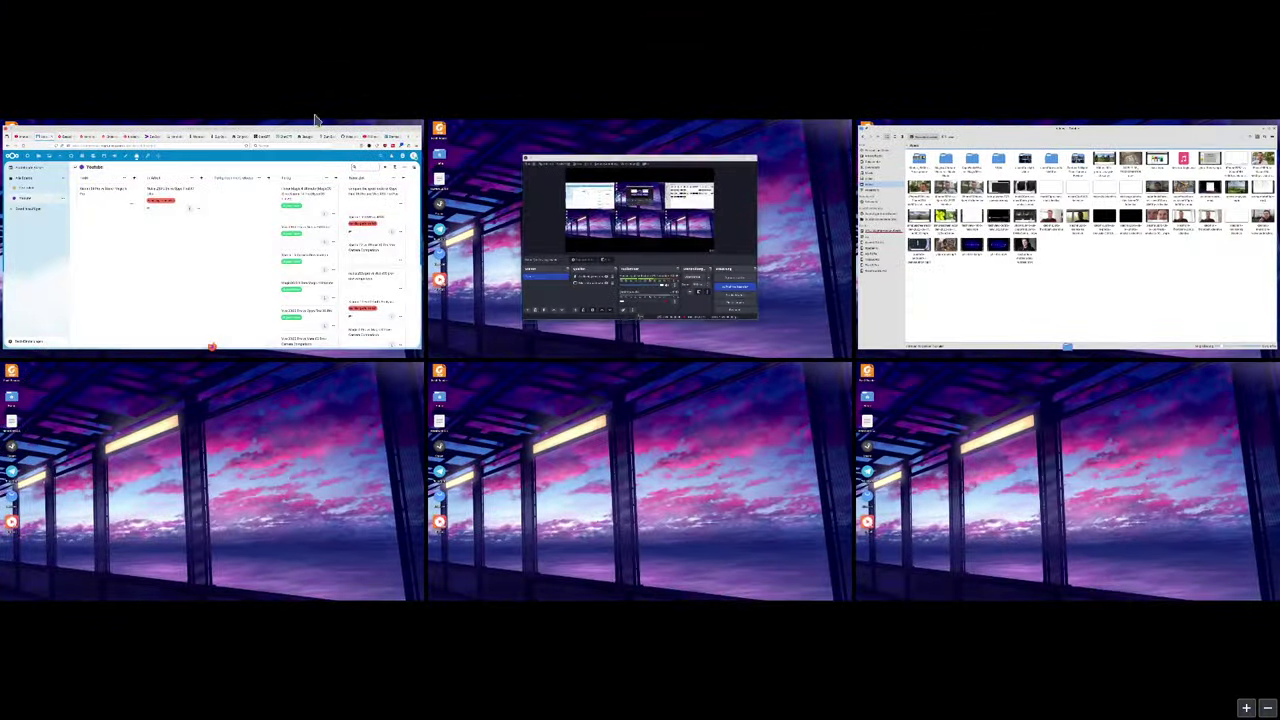
pyautogui.click(668, 212)
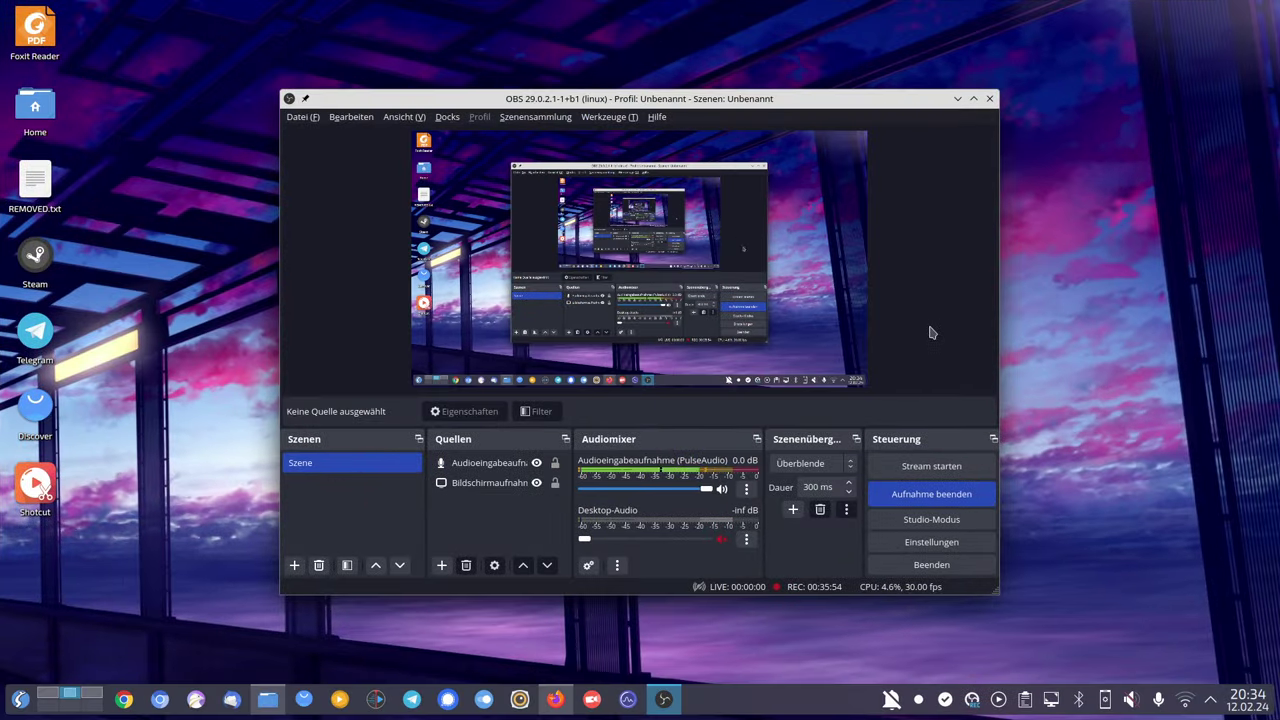